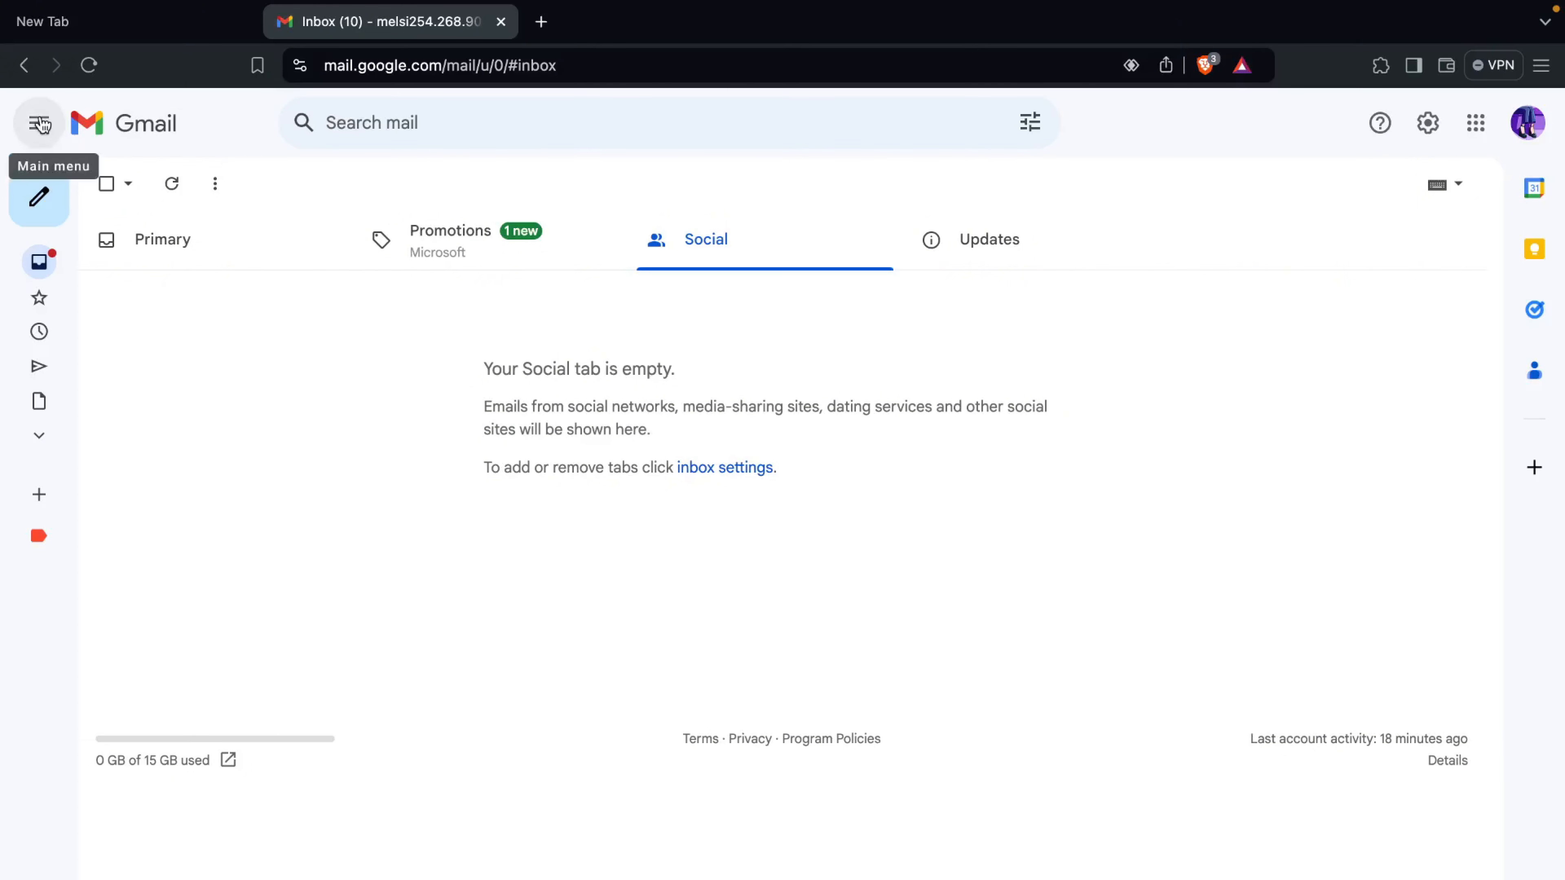
Expand the mailbox sidebar to show all folders and labels, and review the options available for the cloudworkers label
click(40, 123)
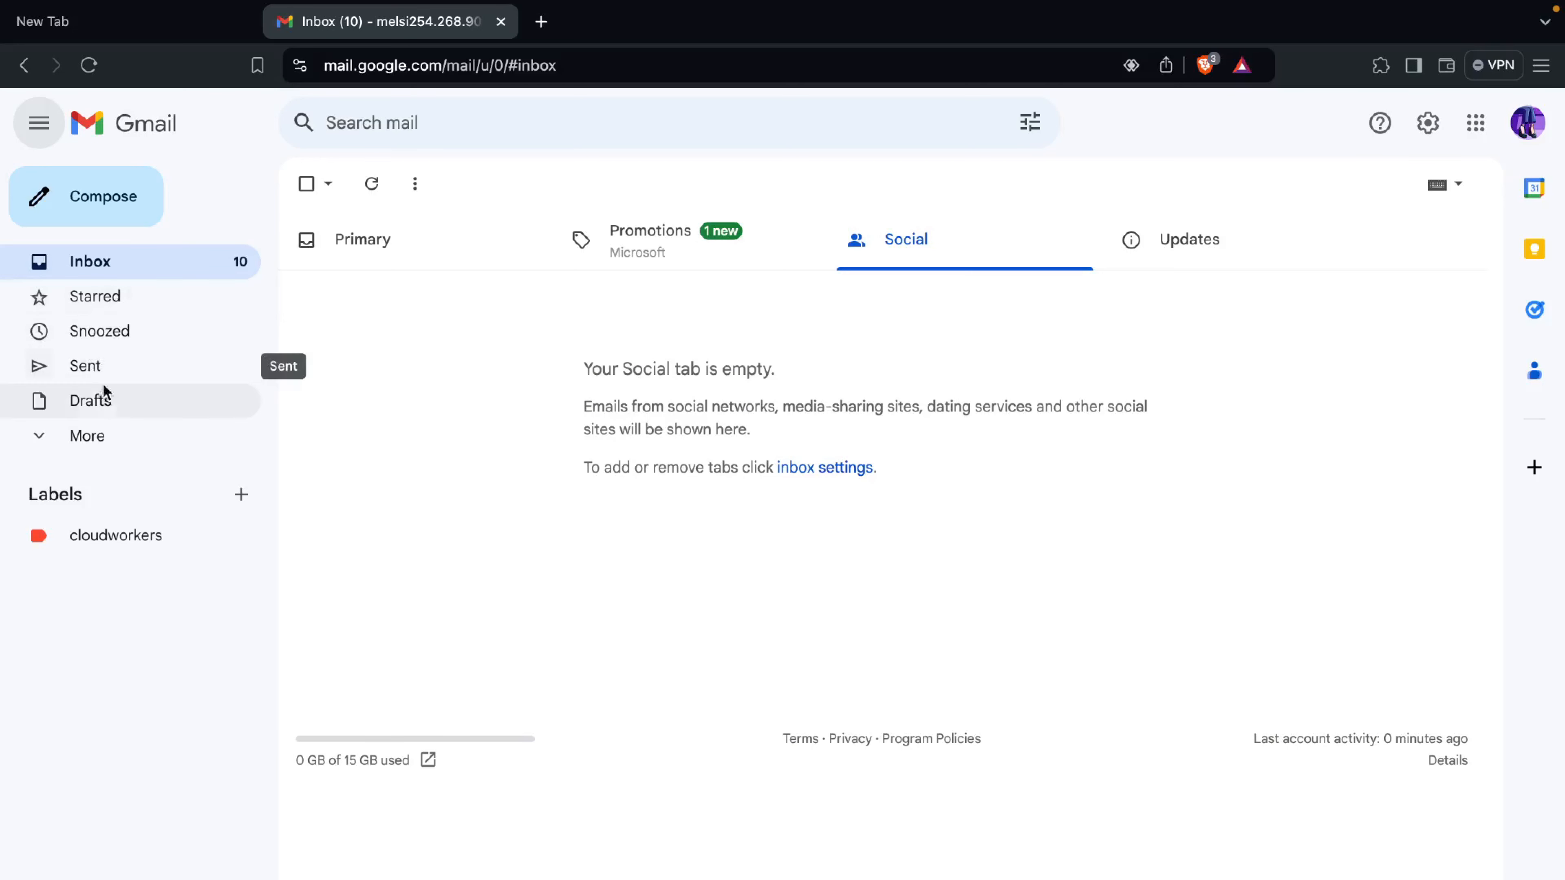
click(53, 441)
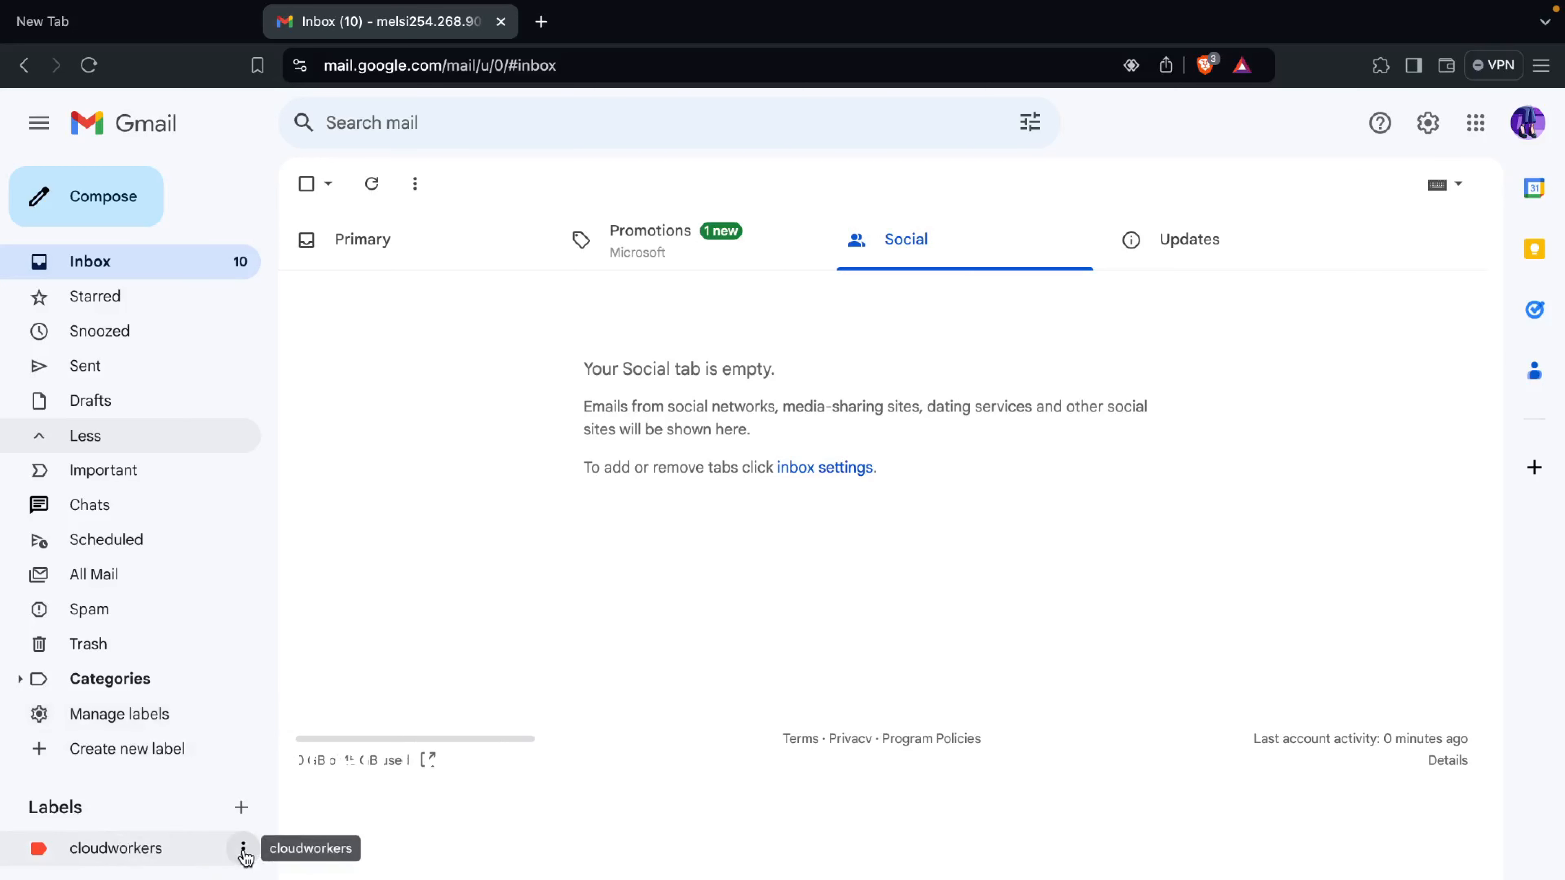
click(245, 850)
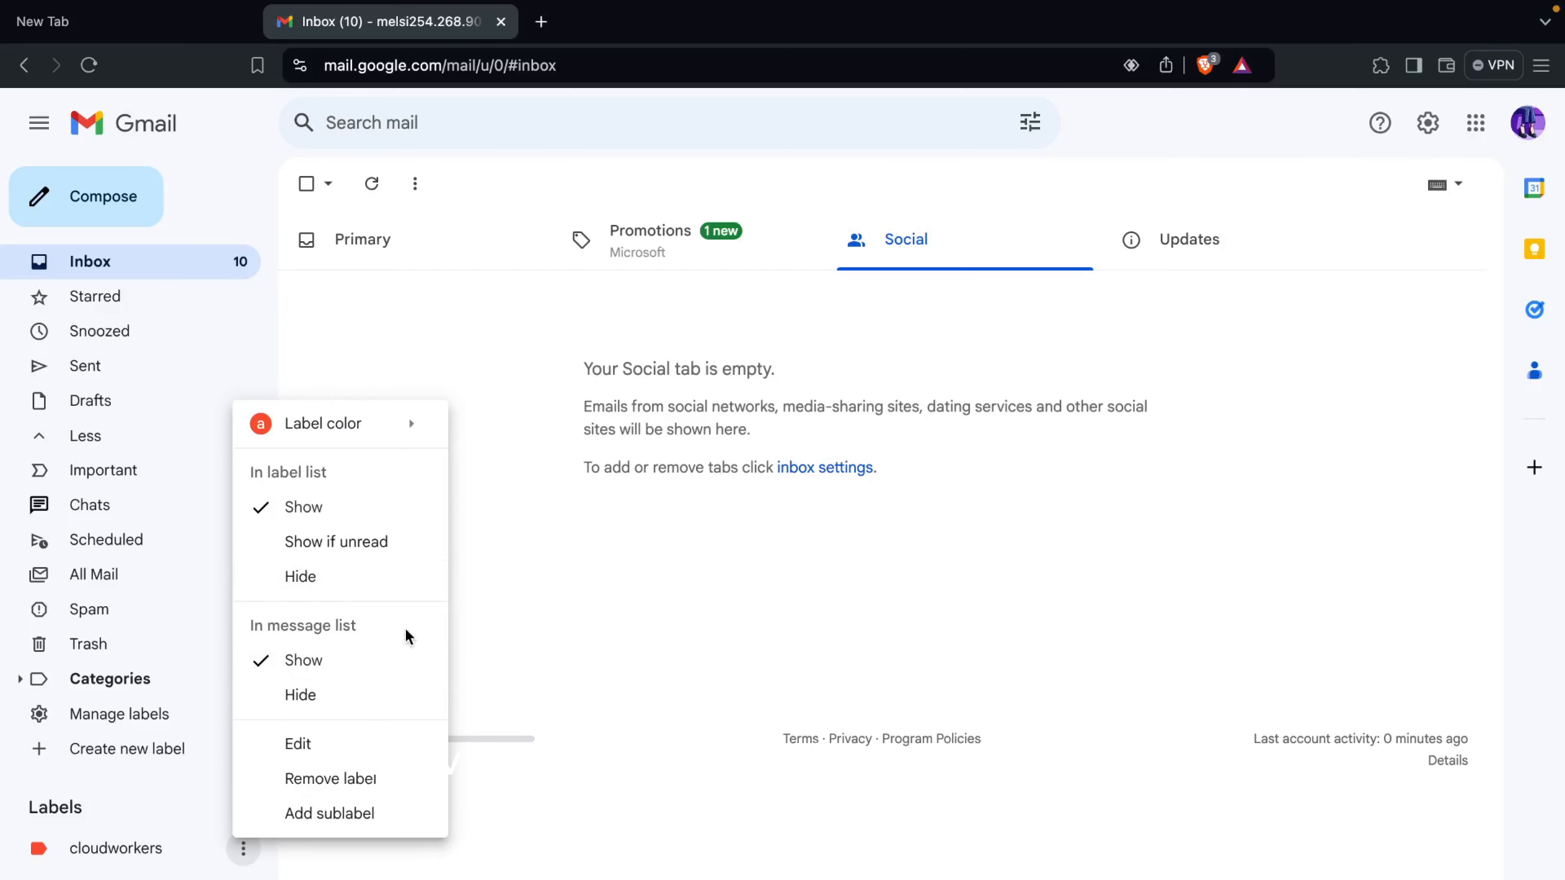
click(518, 678)
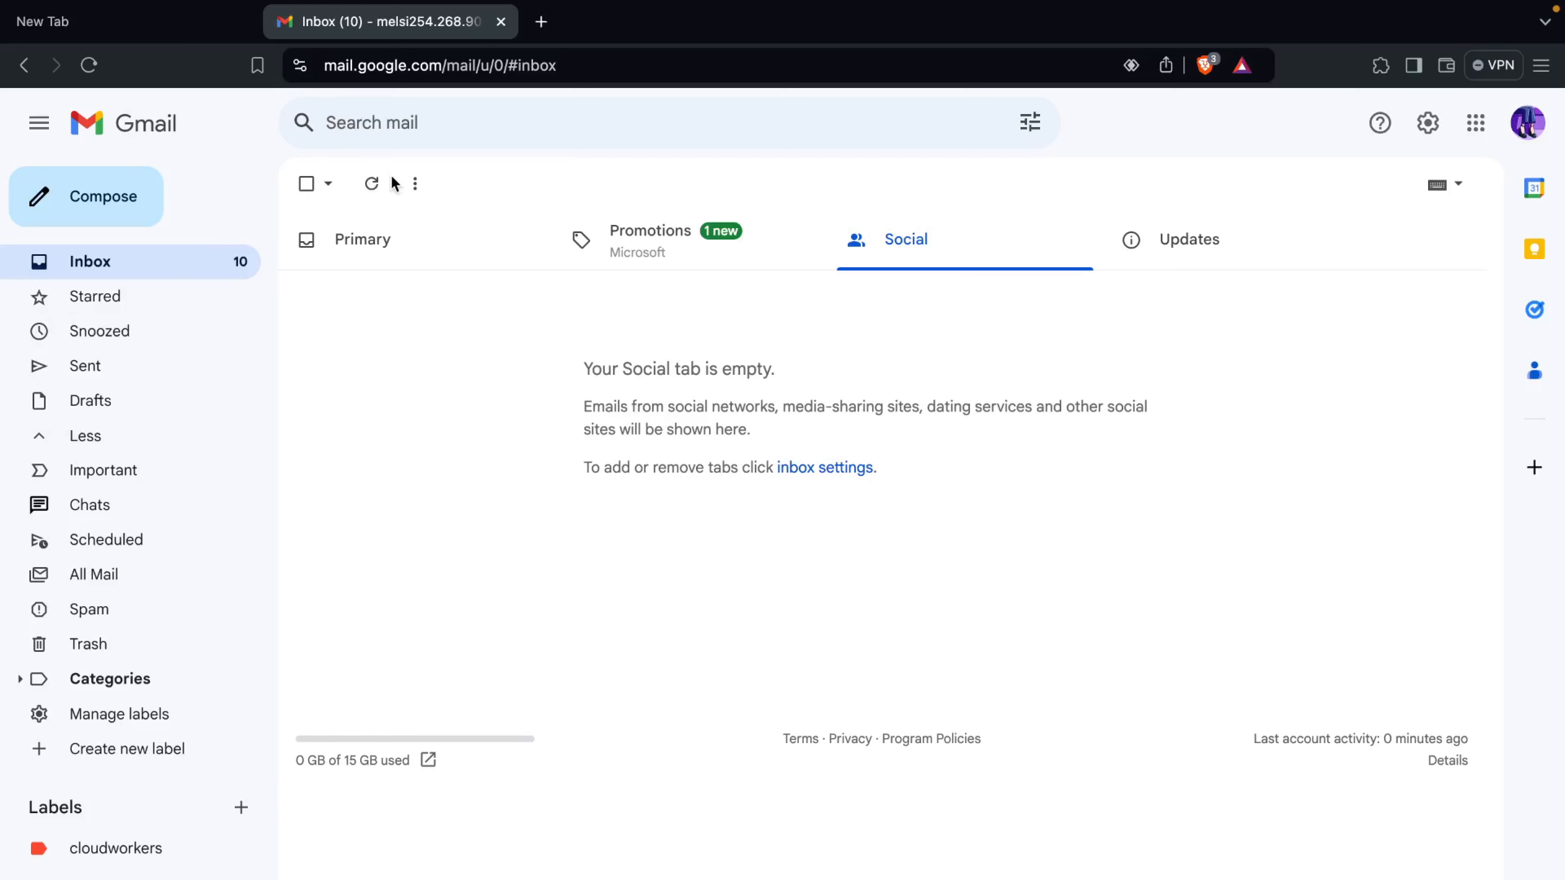
Look through the full list of Google apps available from the mailbox
click(1477, 125)
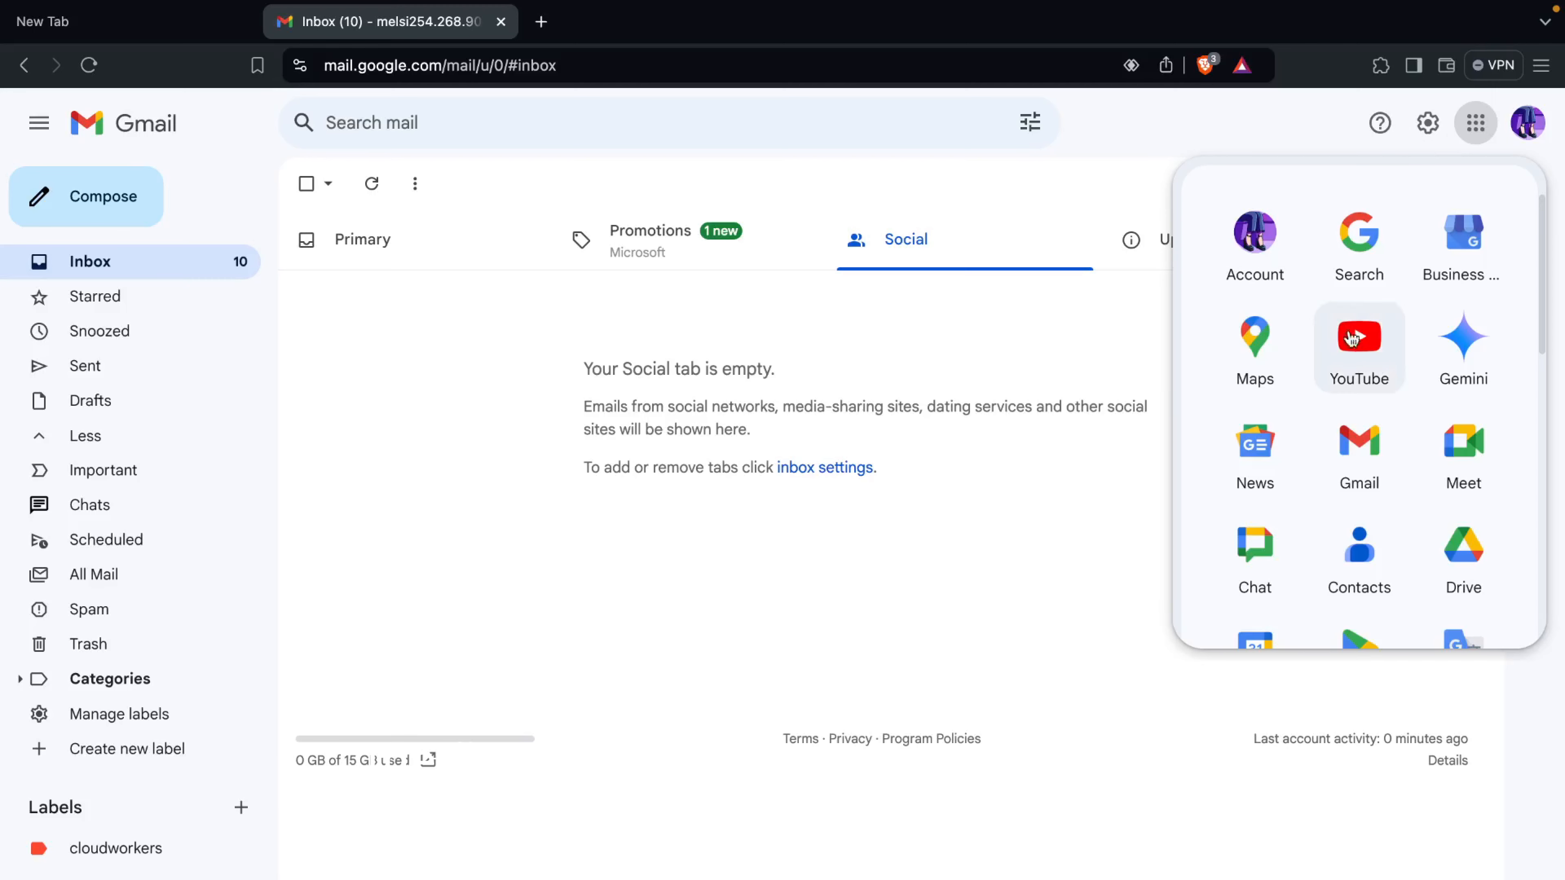
scroll(1313, 437, down, 10)
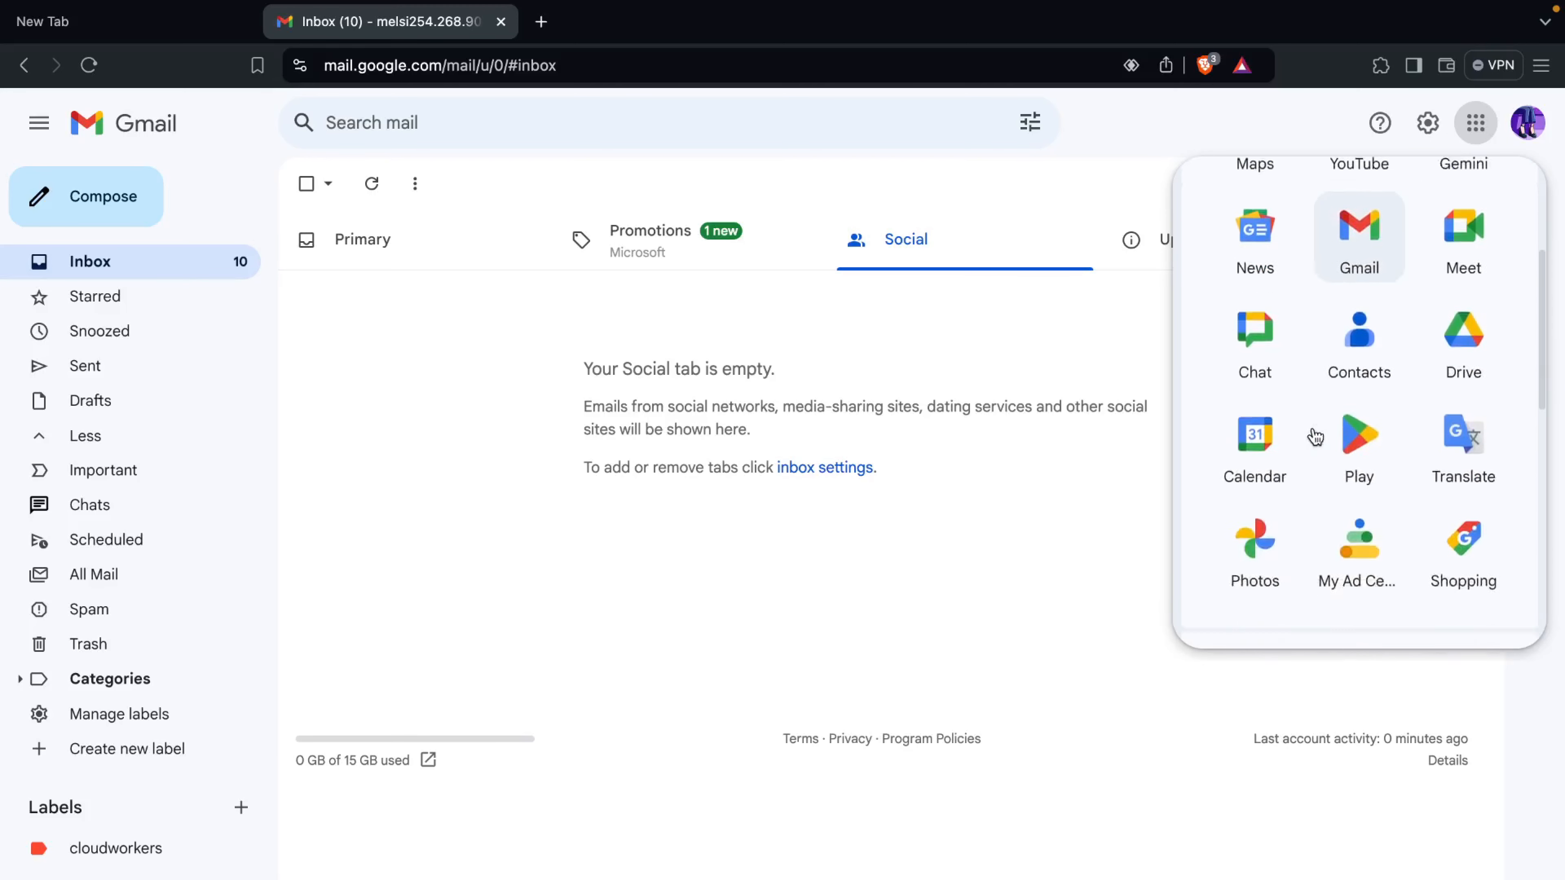
scroll(1315, 436, up, 10)
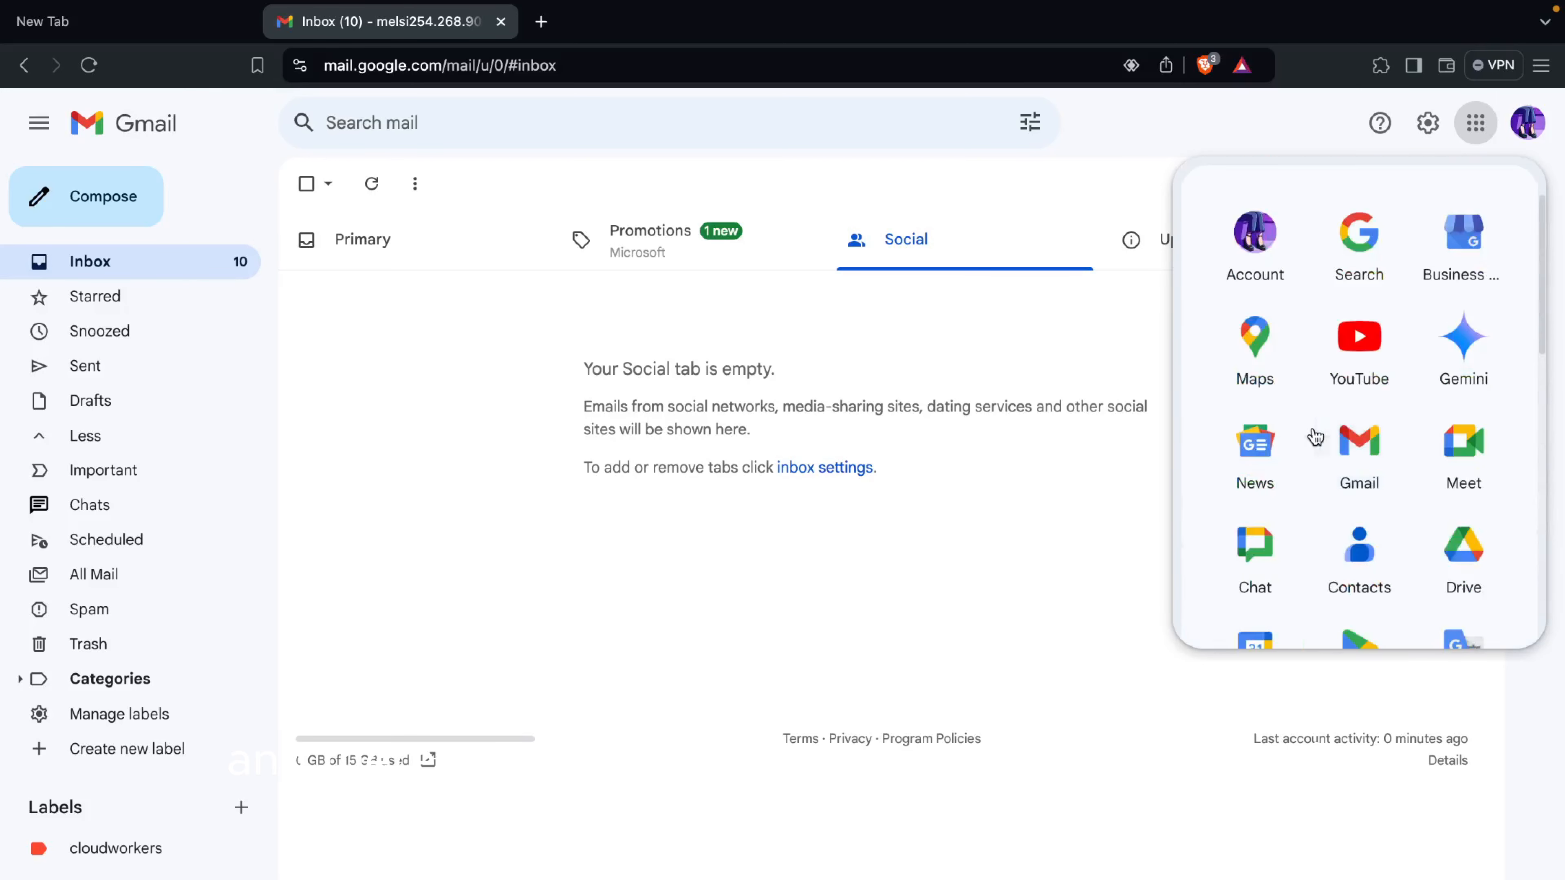
scroll(1316, 436, down, 5)
scroll(1315, 437, down, 5)
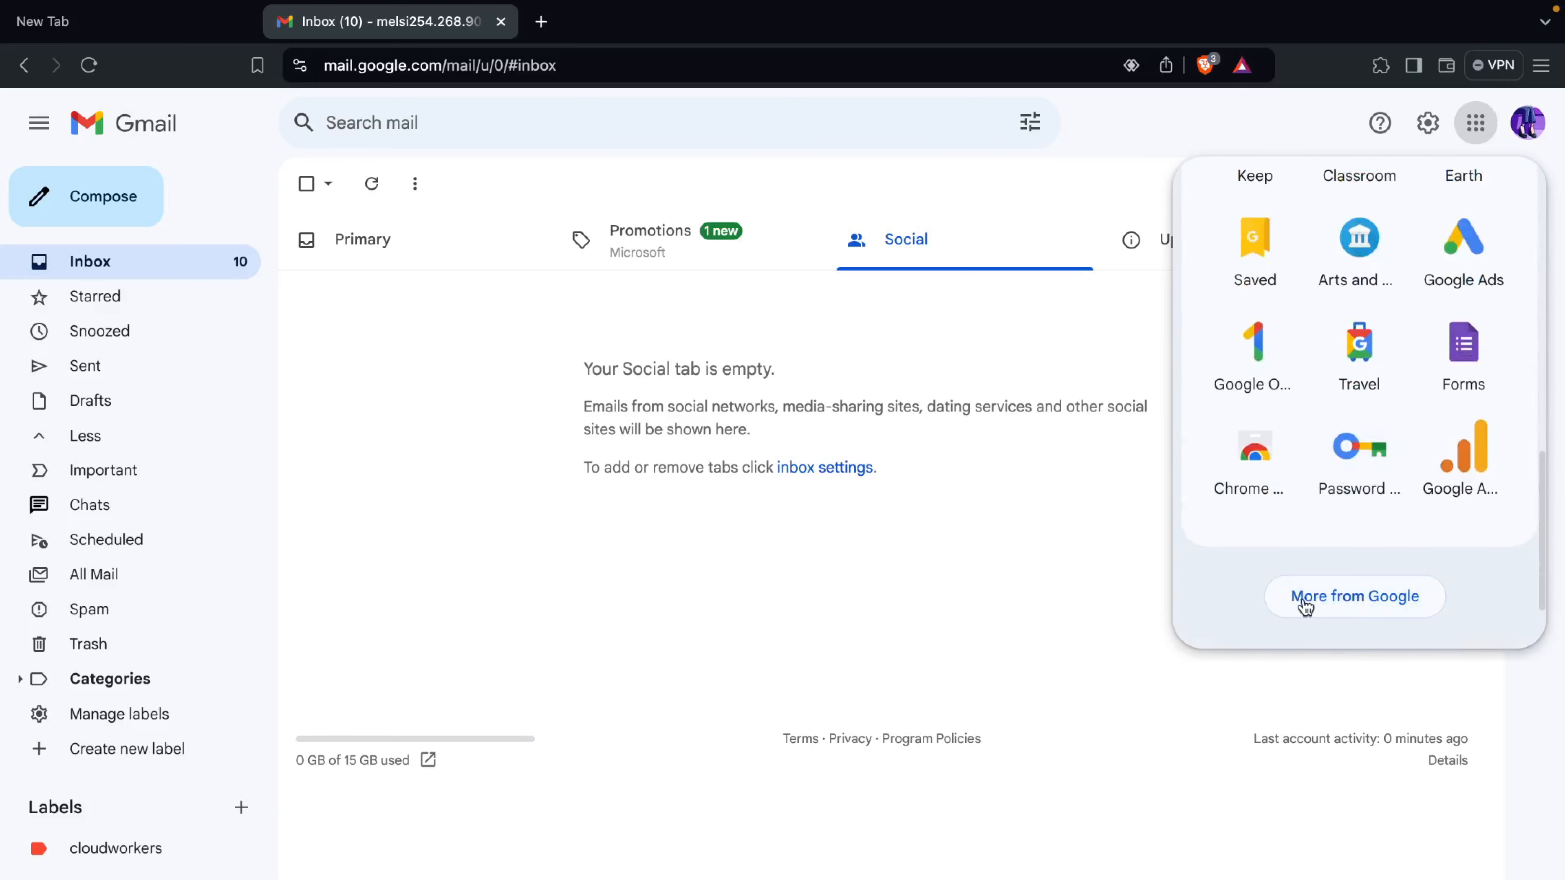
Open the page with more Google products, skim through it, and close it to return to the inbox
click(1321, 596)
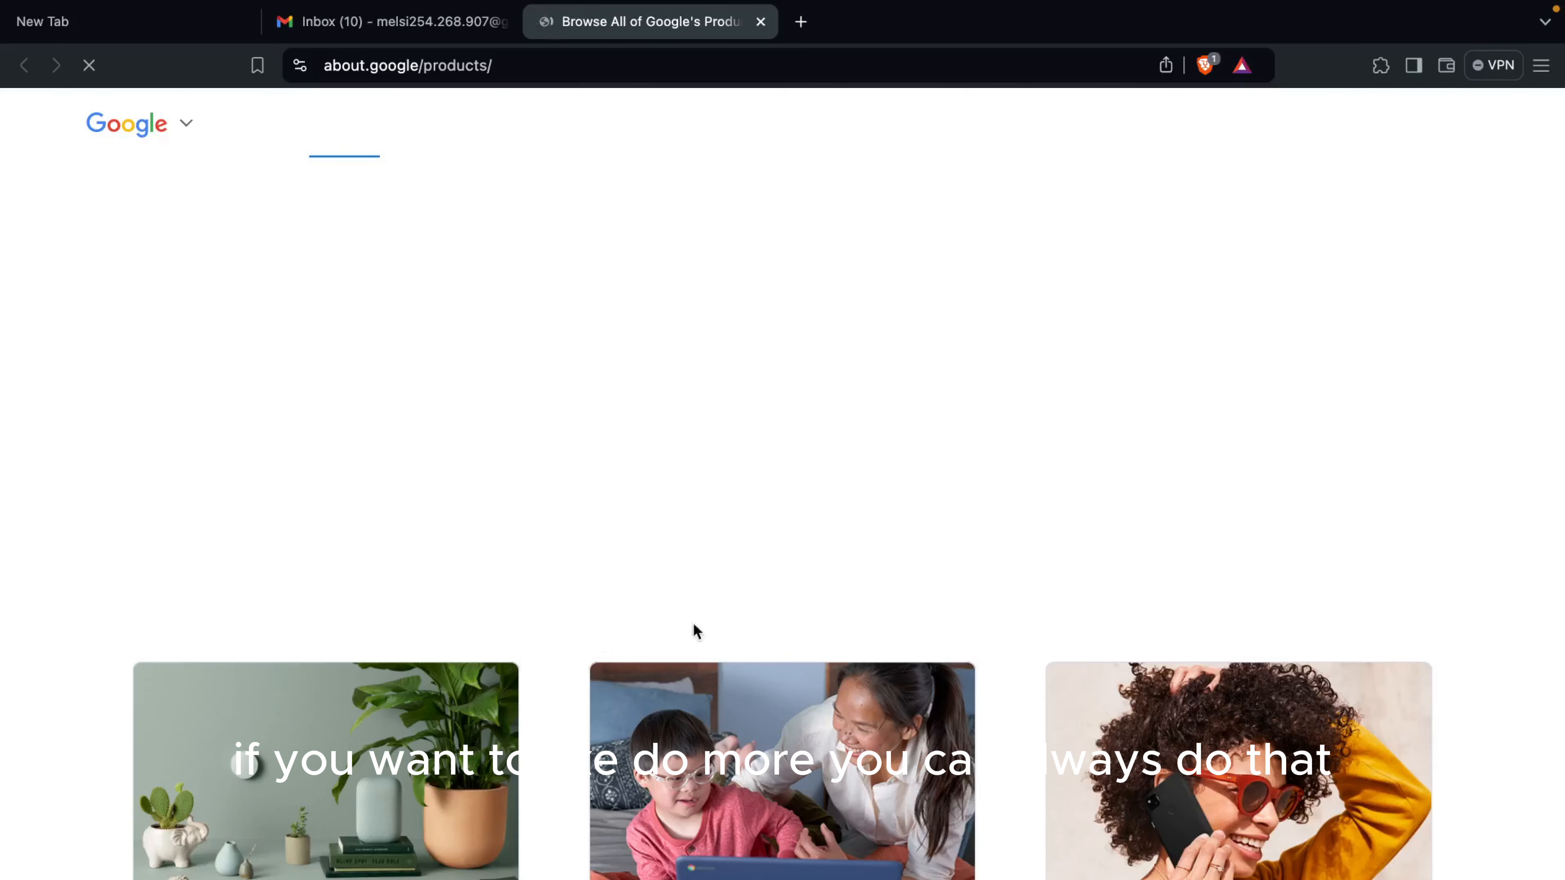
scroll(709, 647, down, 15)
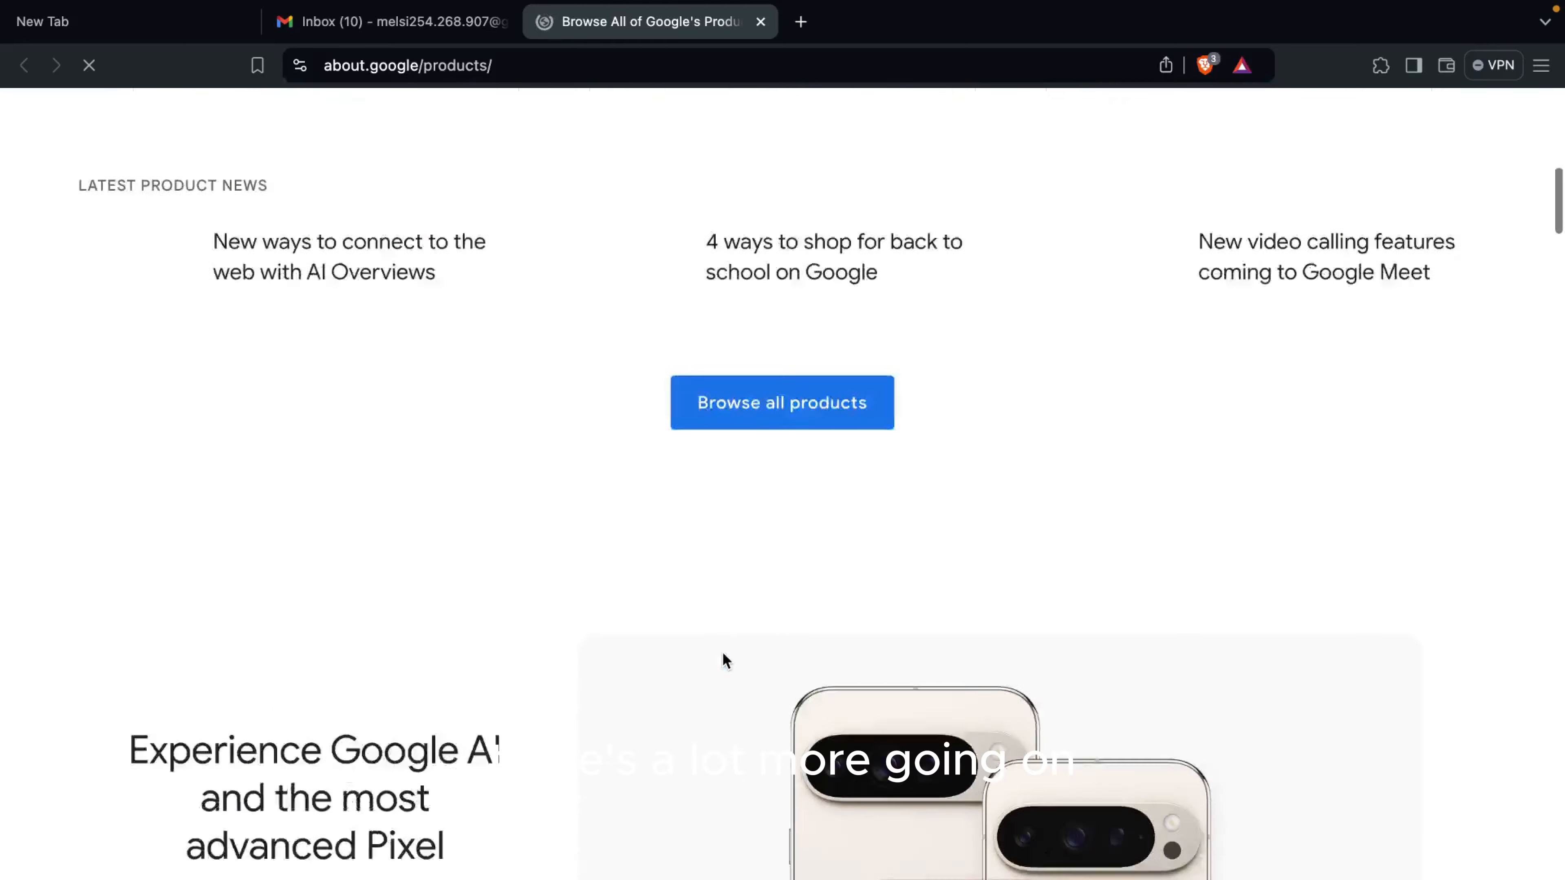
scroll(726, 661, down, 15)
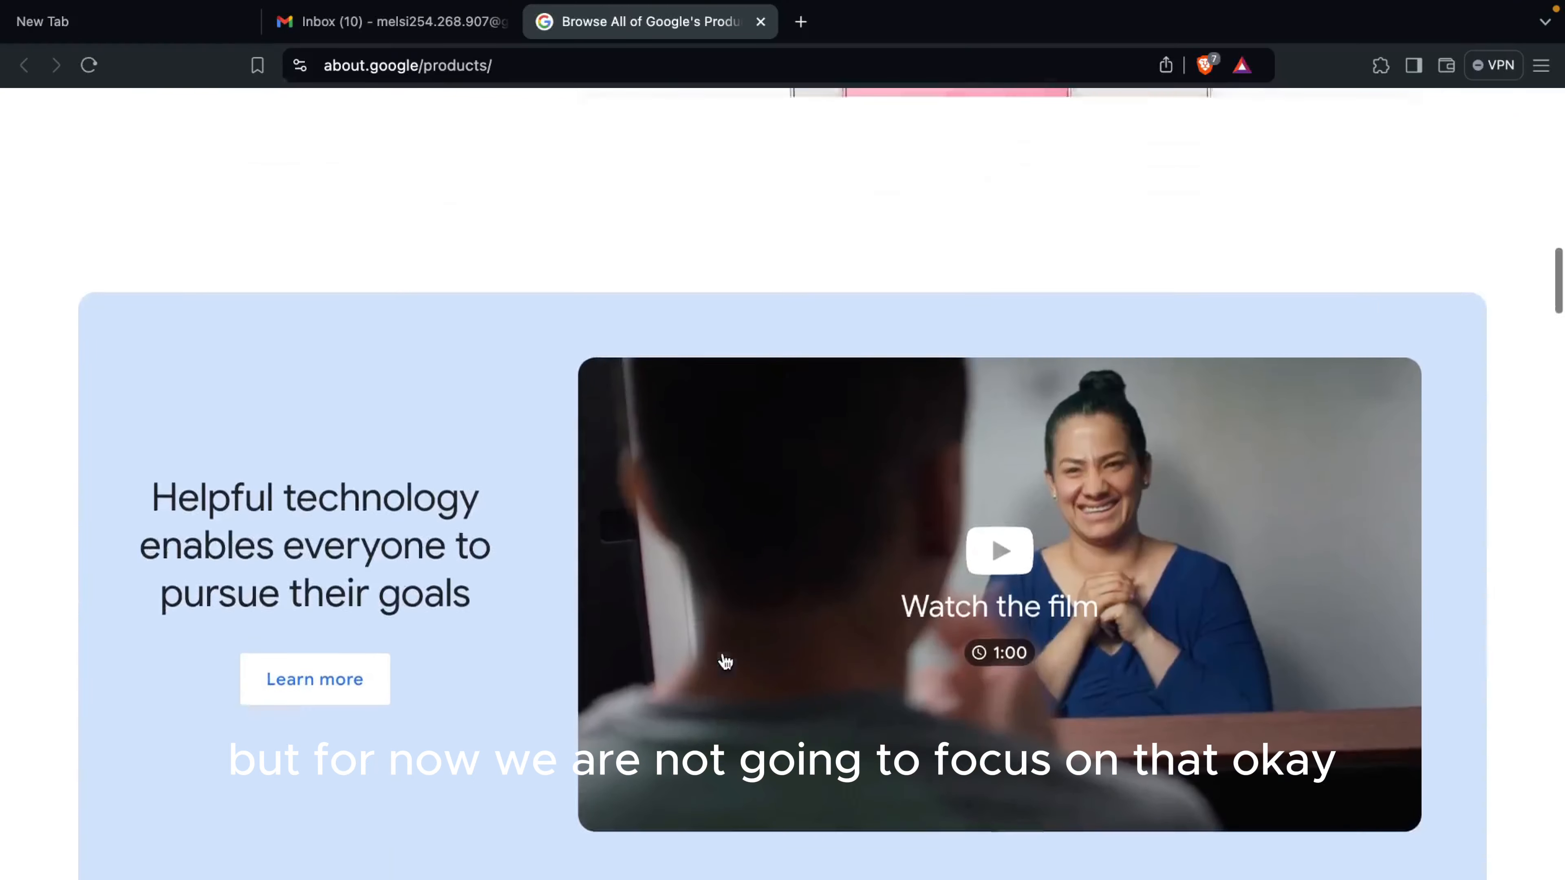
scroll(726, 661, up, 20)
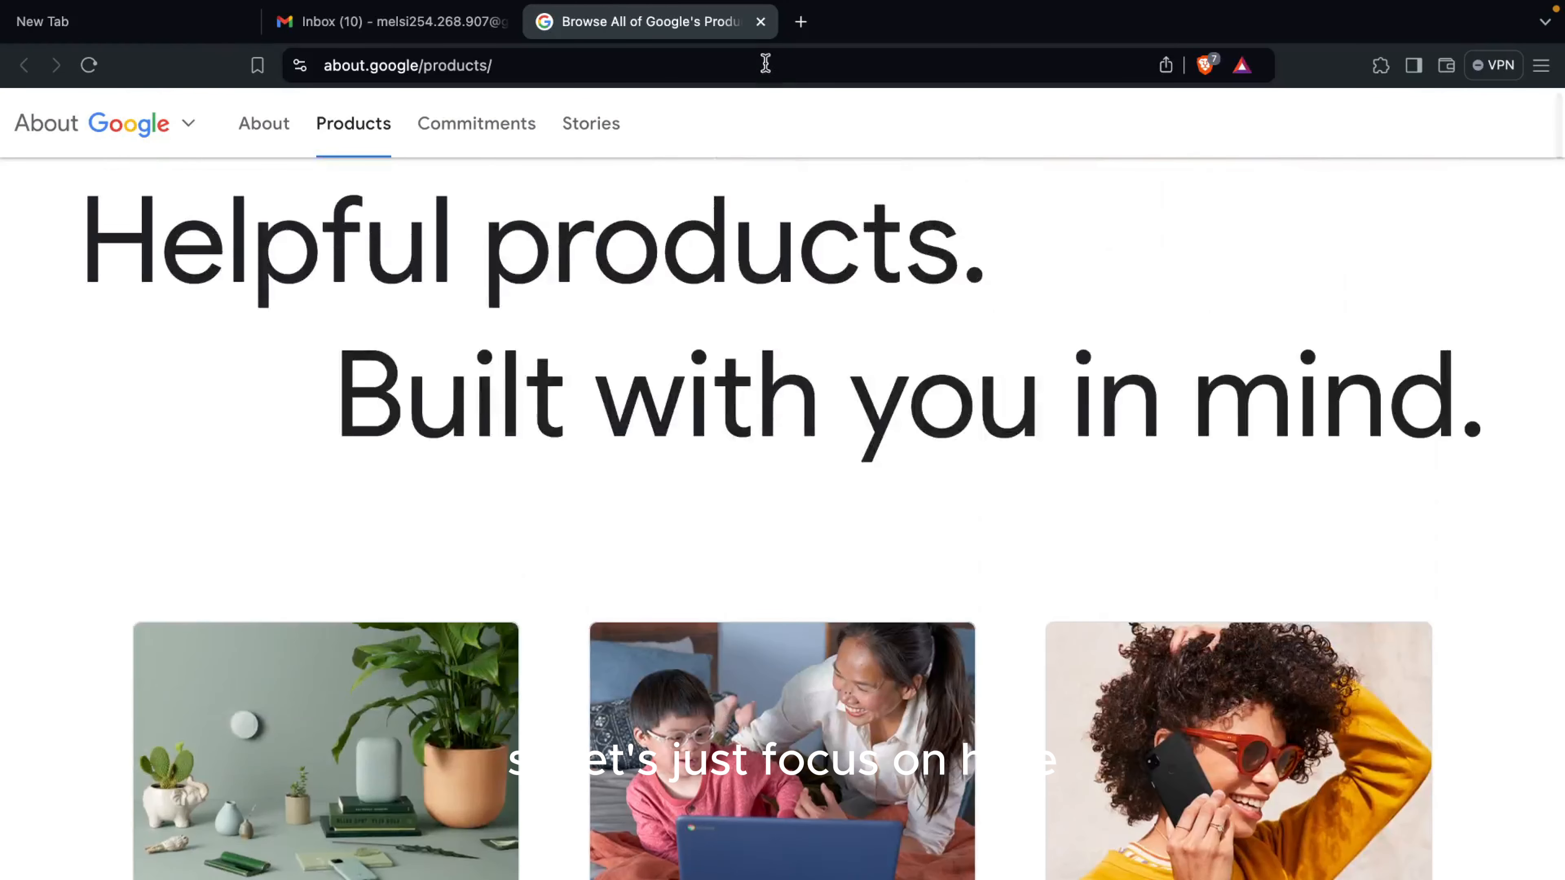
click(761, 21)
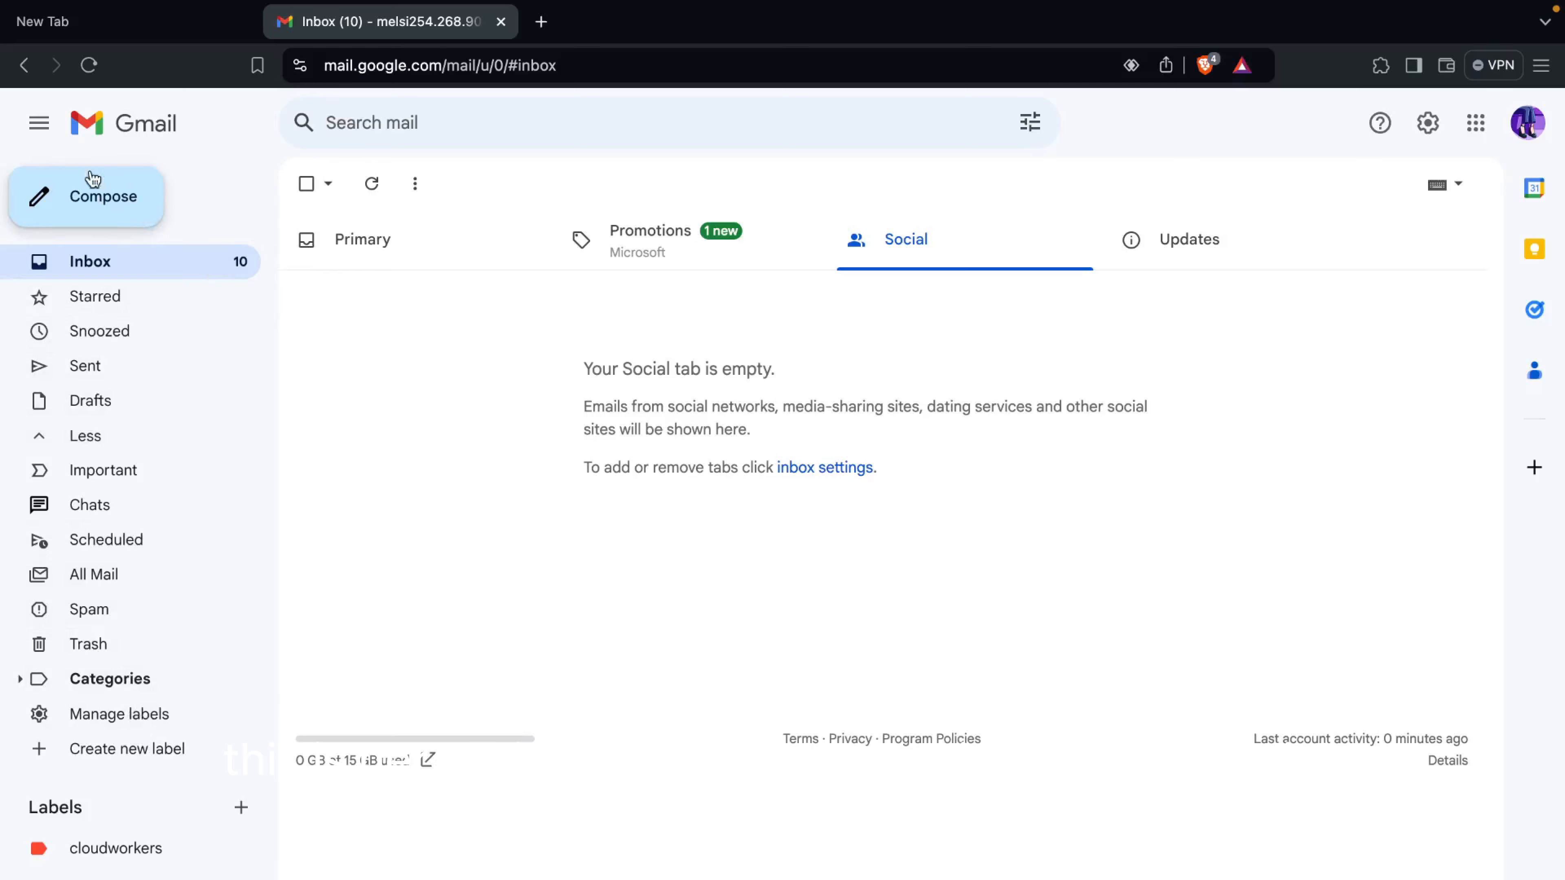
Start a new email and add the suggested contact's e-mail address as the recipient
click(113, 200)
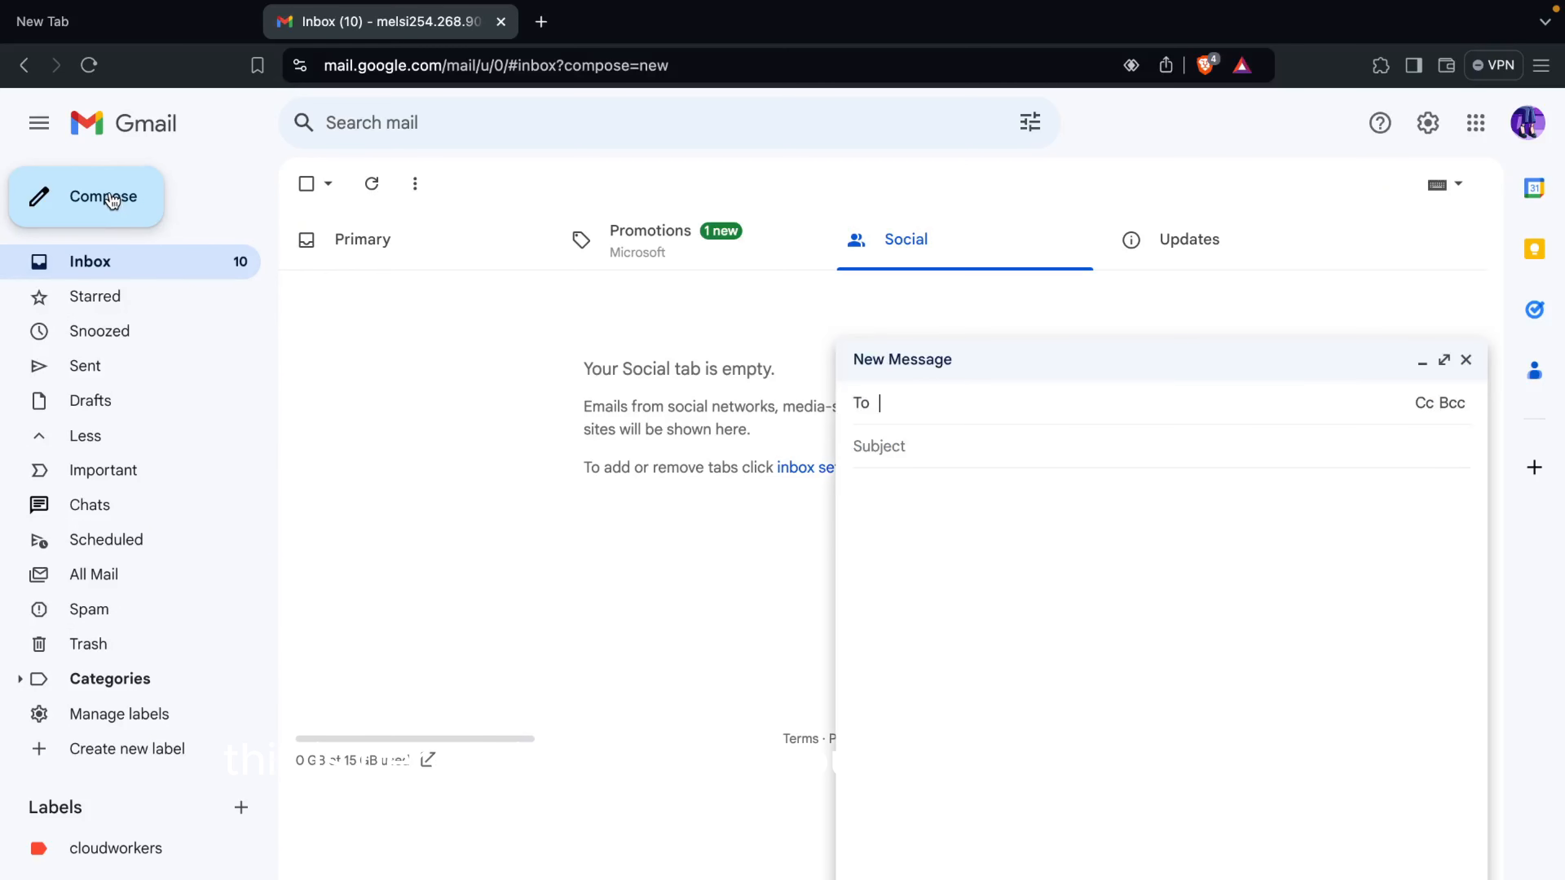
right_click(928, 403)
click(893, 404)
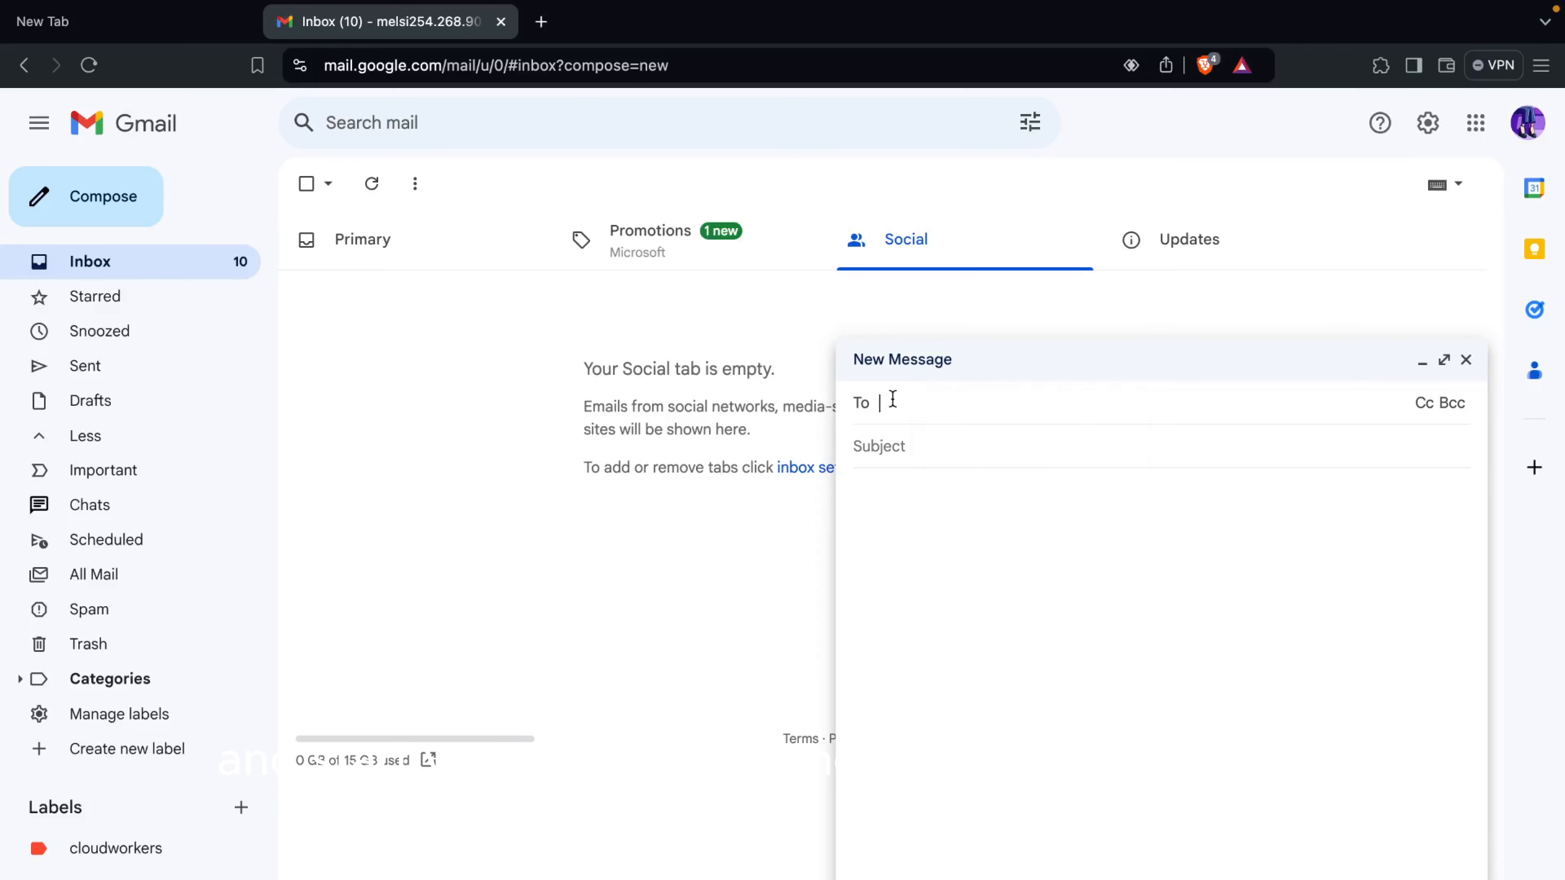
text(mell)
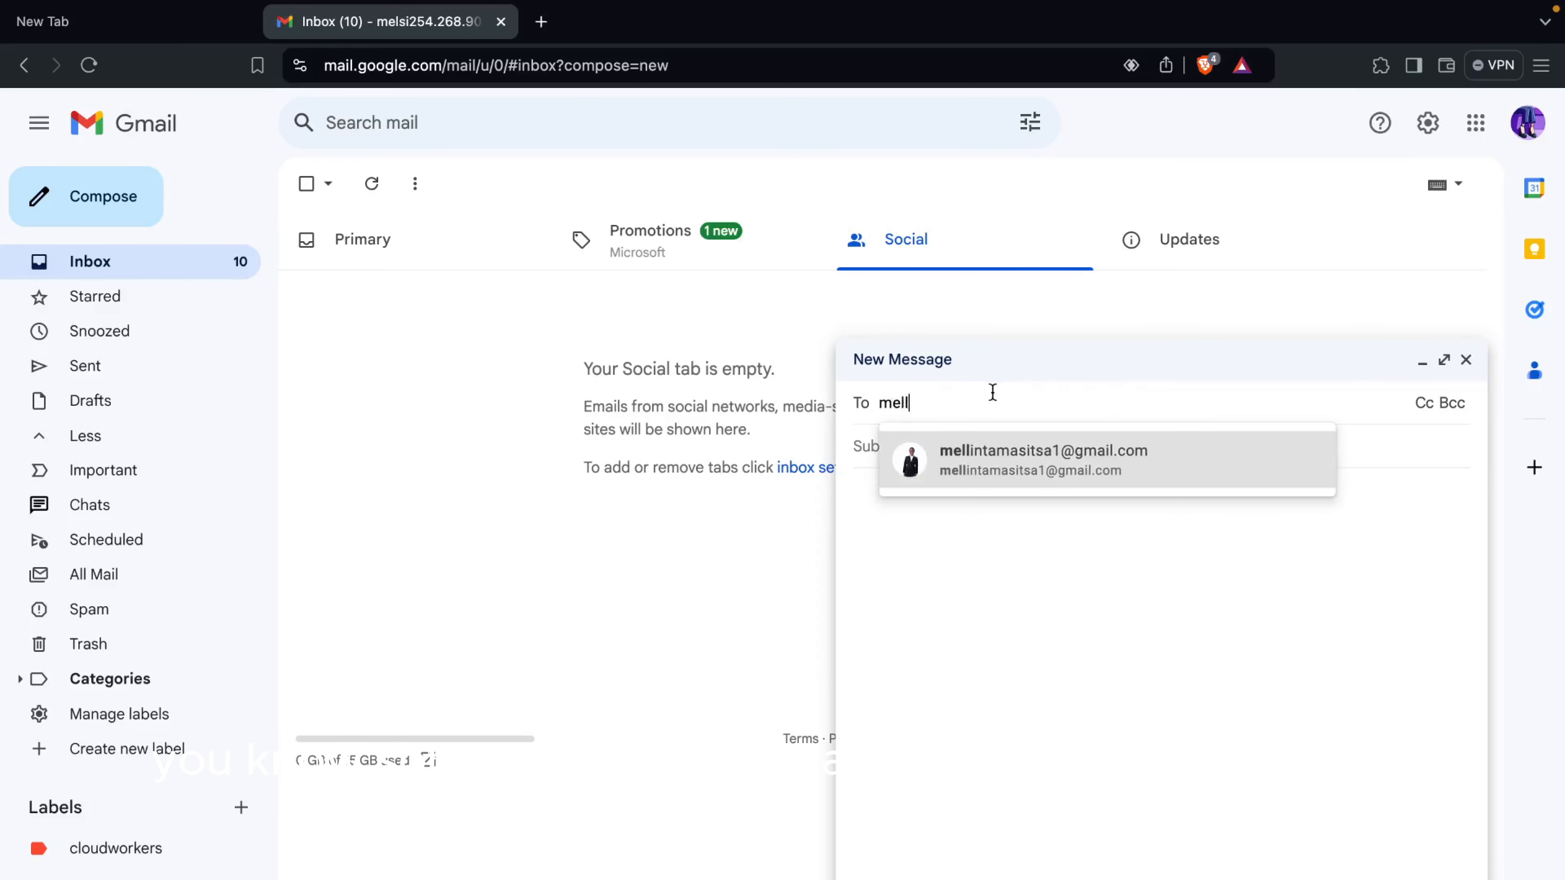
click(1017, 457)
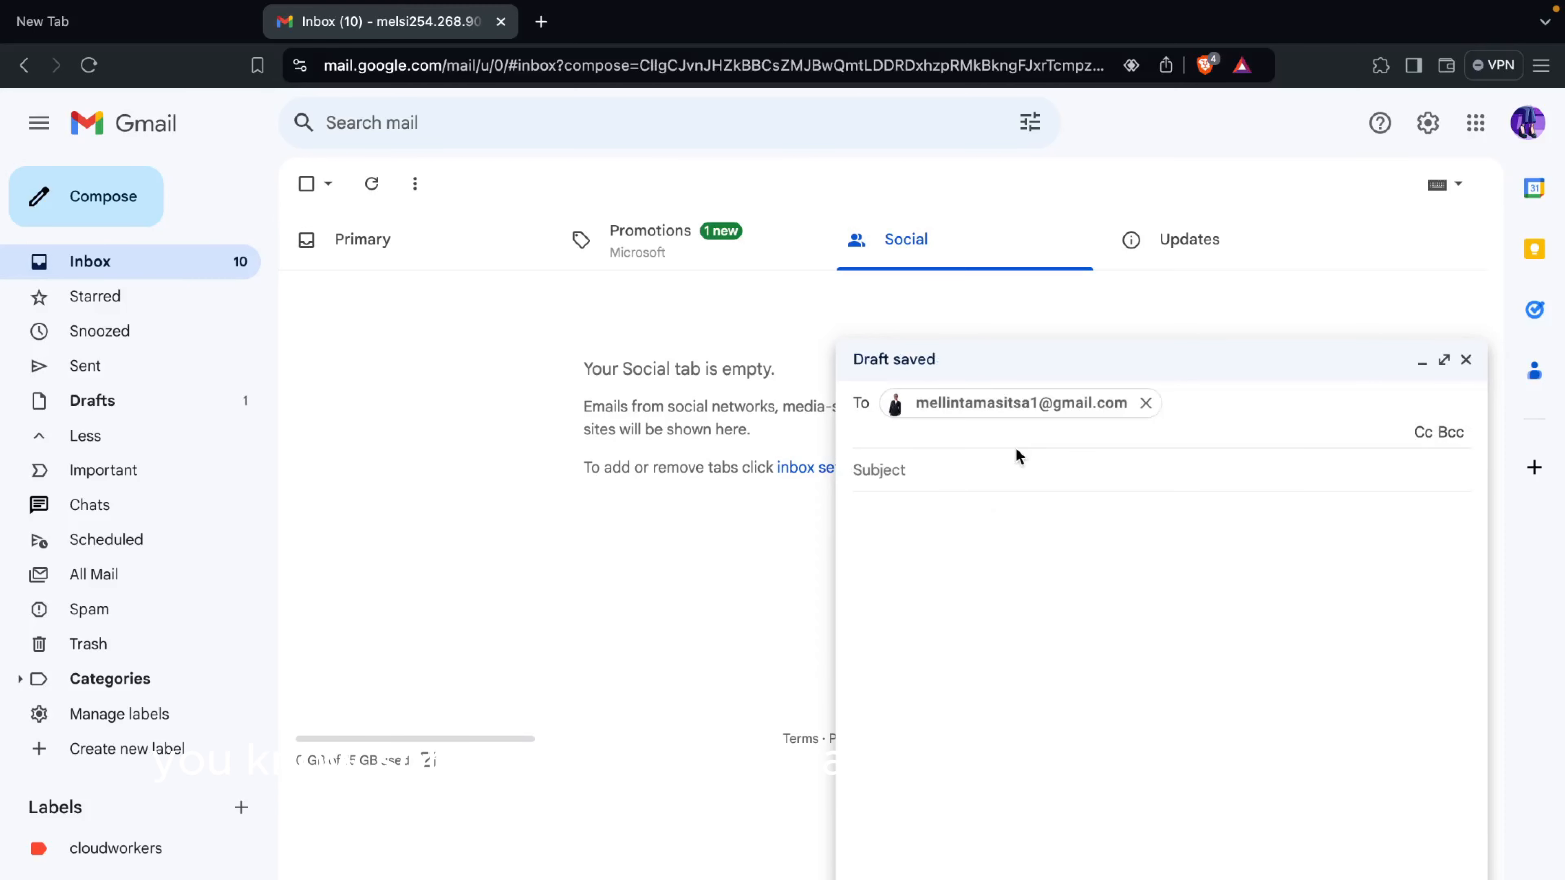
Enter the subject "skshkfslkflsj" and begin the message body with "hbcbjdsbcjbxkjcb gcb m cbjxbjnbbjbks"
click(941, 475)
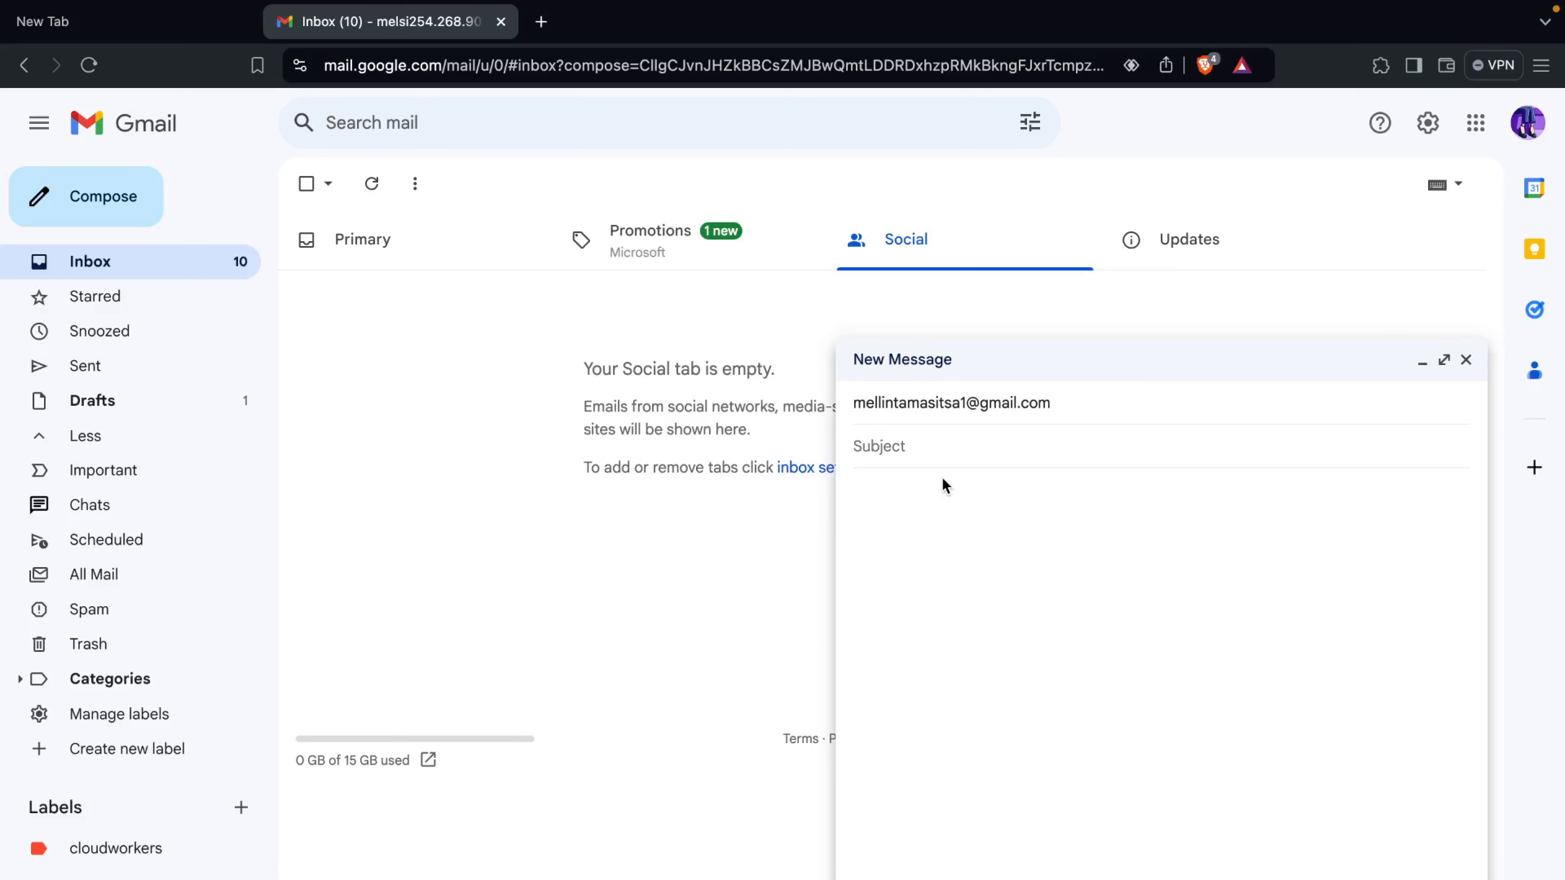
text(skshkfslkflsj)
click(953, 510)
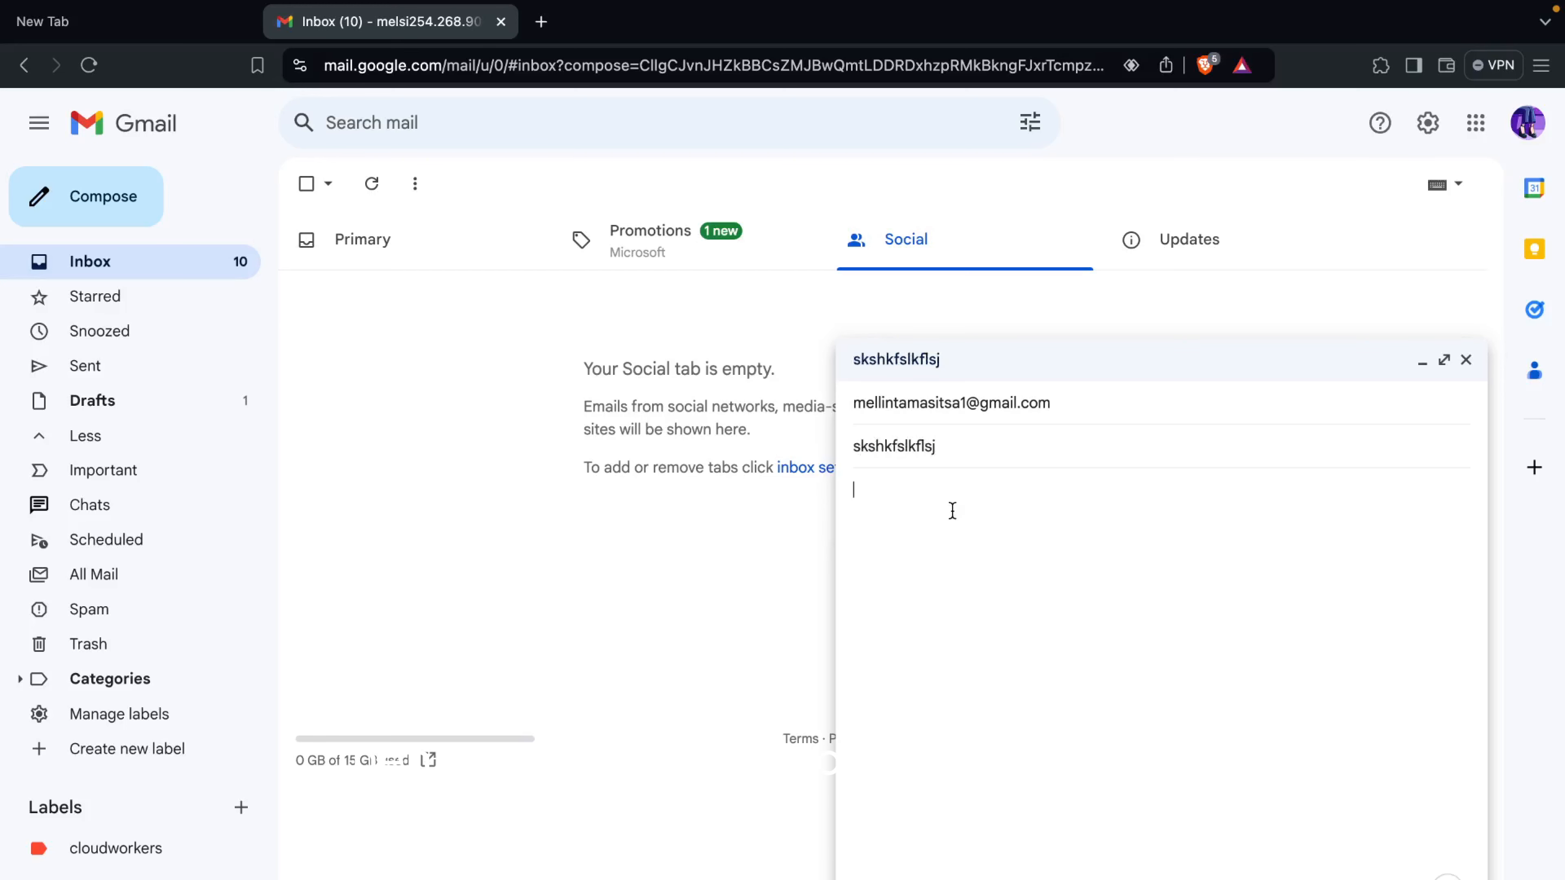
text(hb)
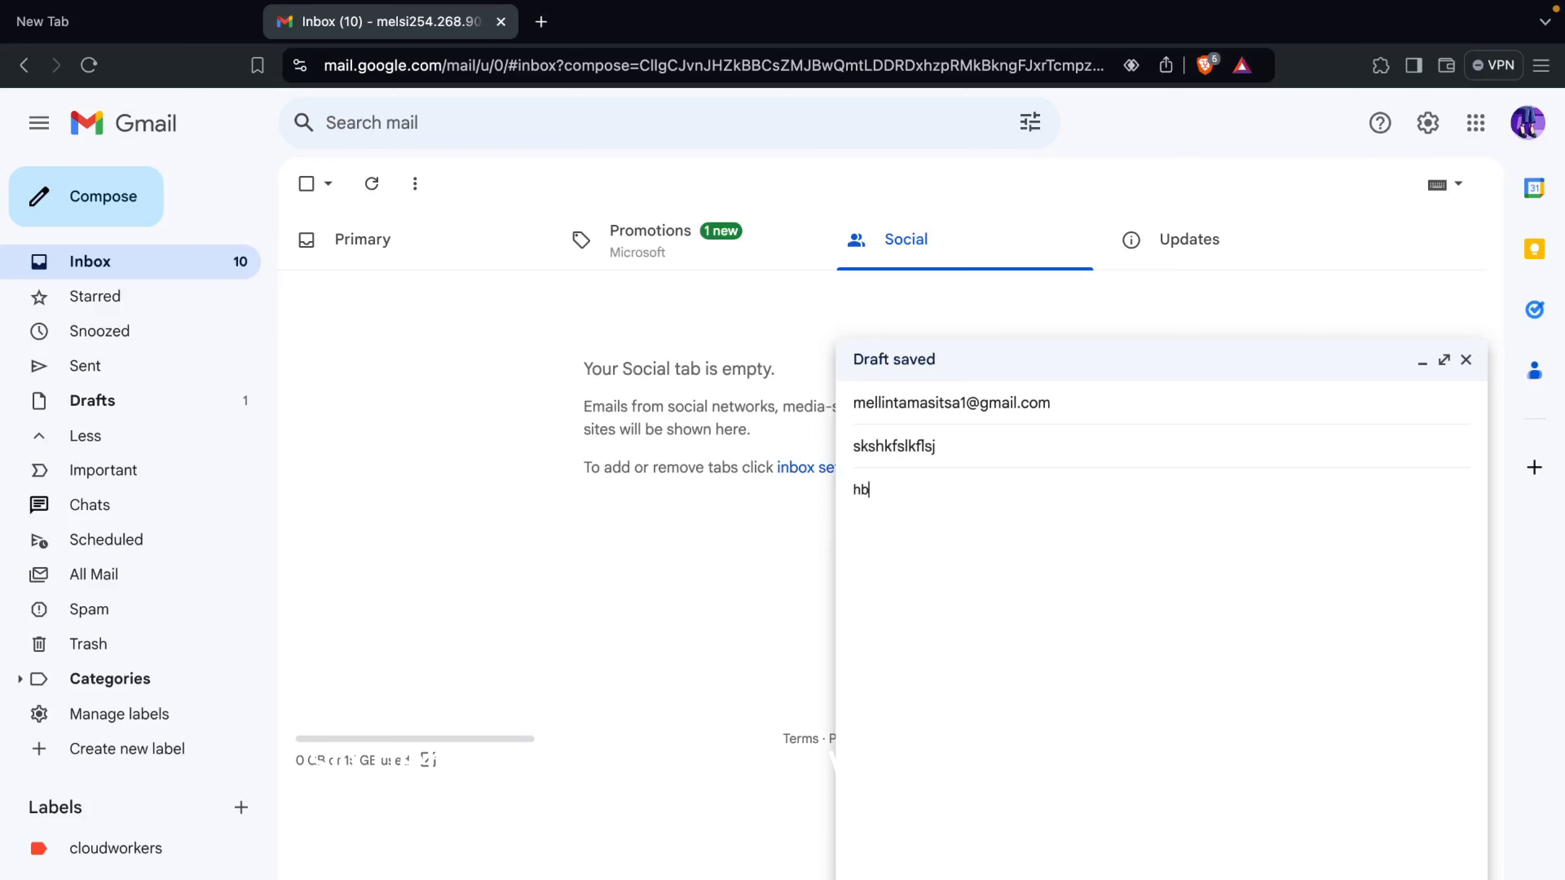
text(cbjdsbcjbxkjcb xgcb m cb)
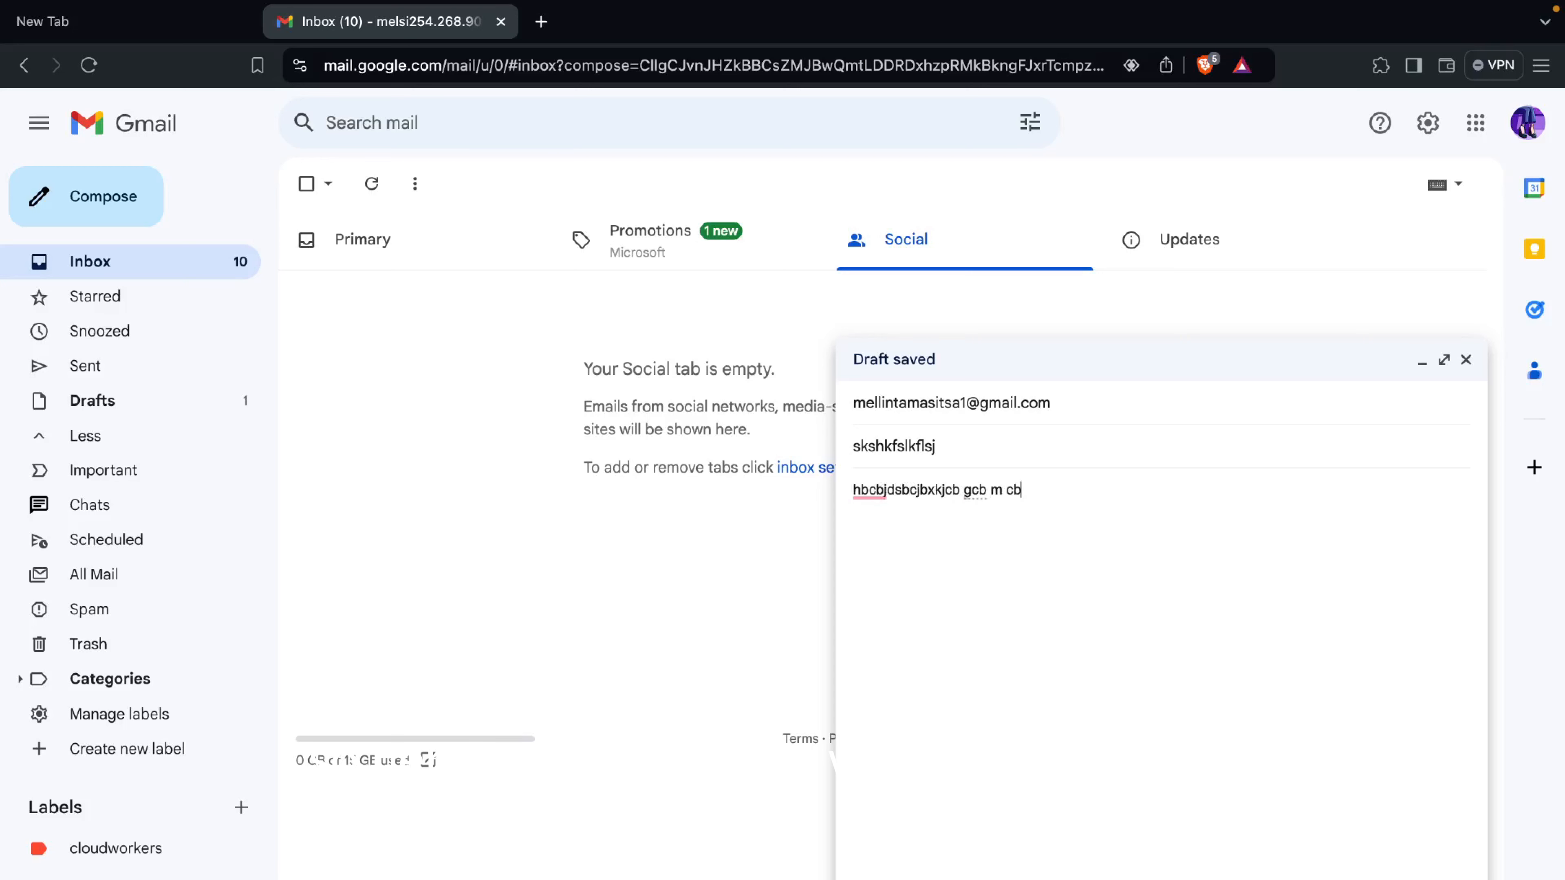
text(jxbjnbbjbks)
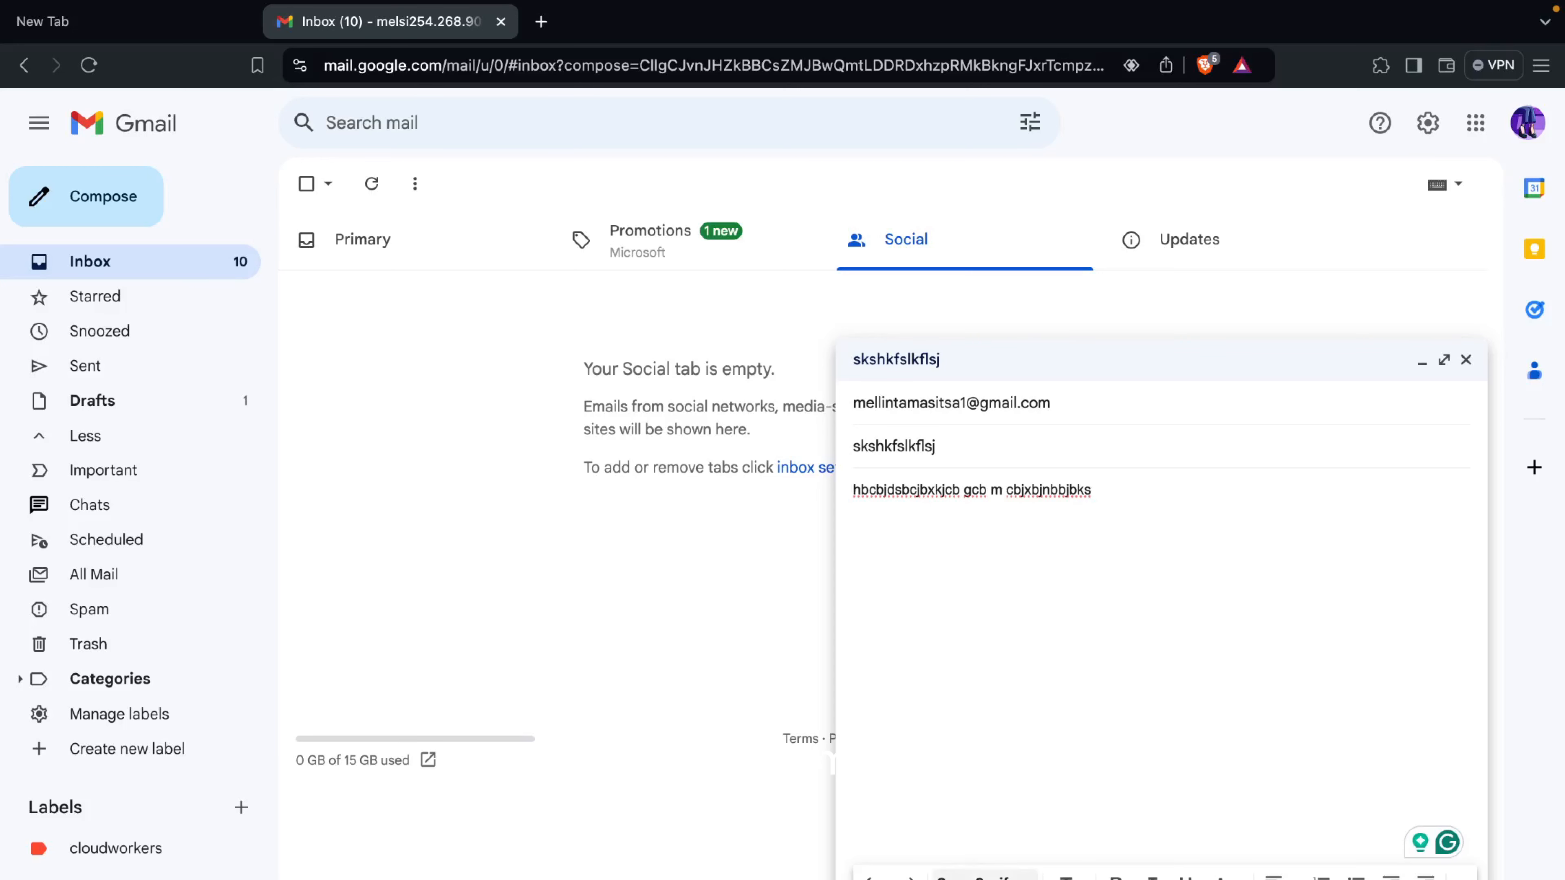
Check the available fonts without choosing one, and extend the message body with several lines of random filler letters
click(984, 876)
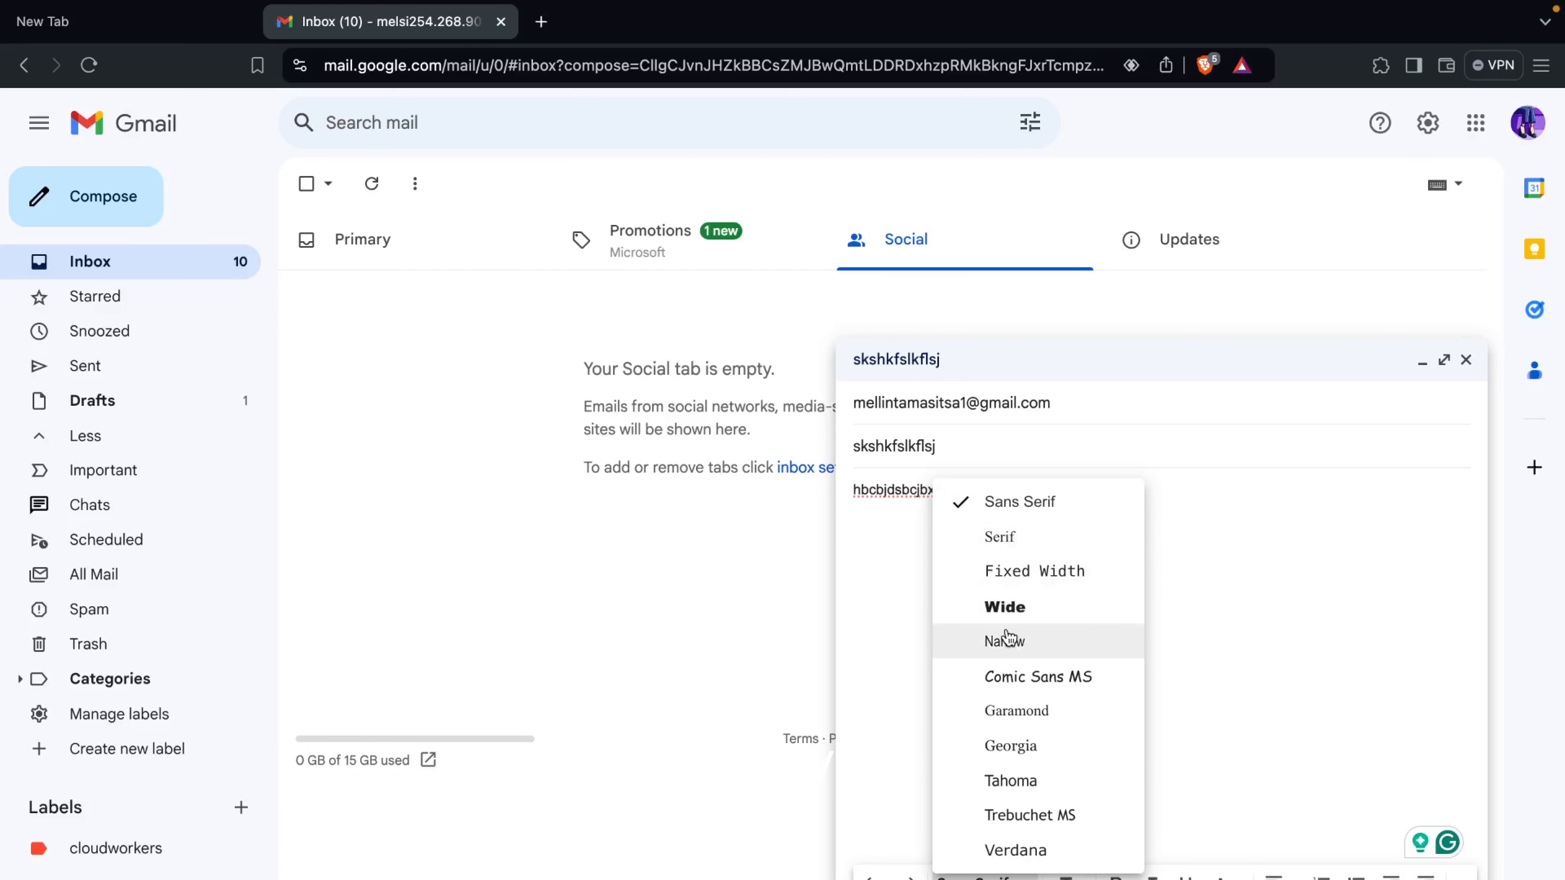
click(911, 717)
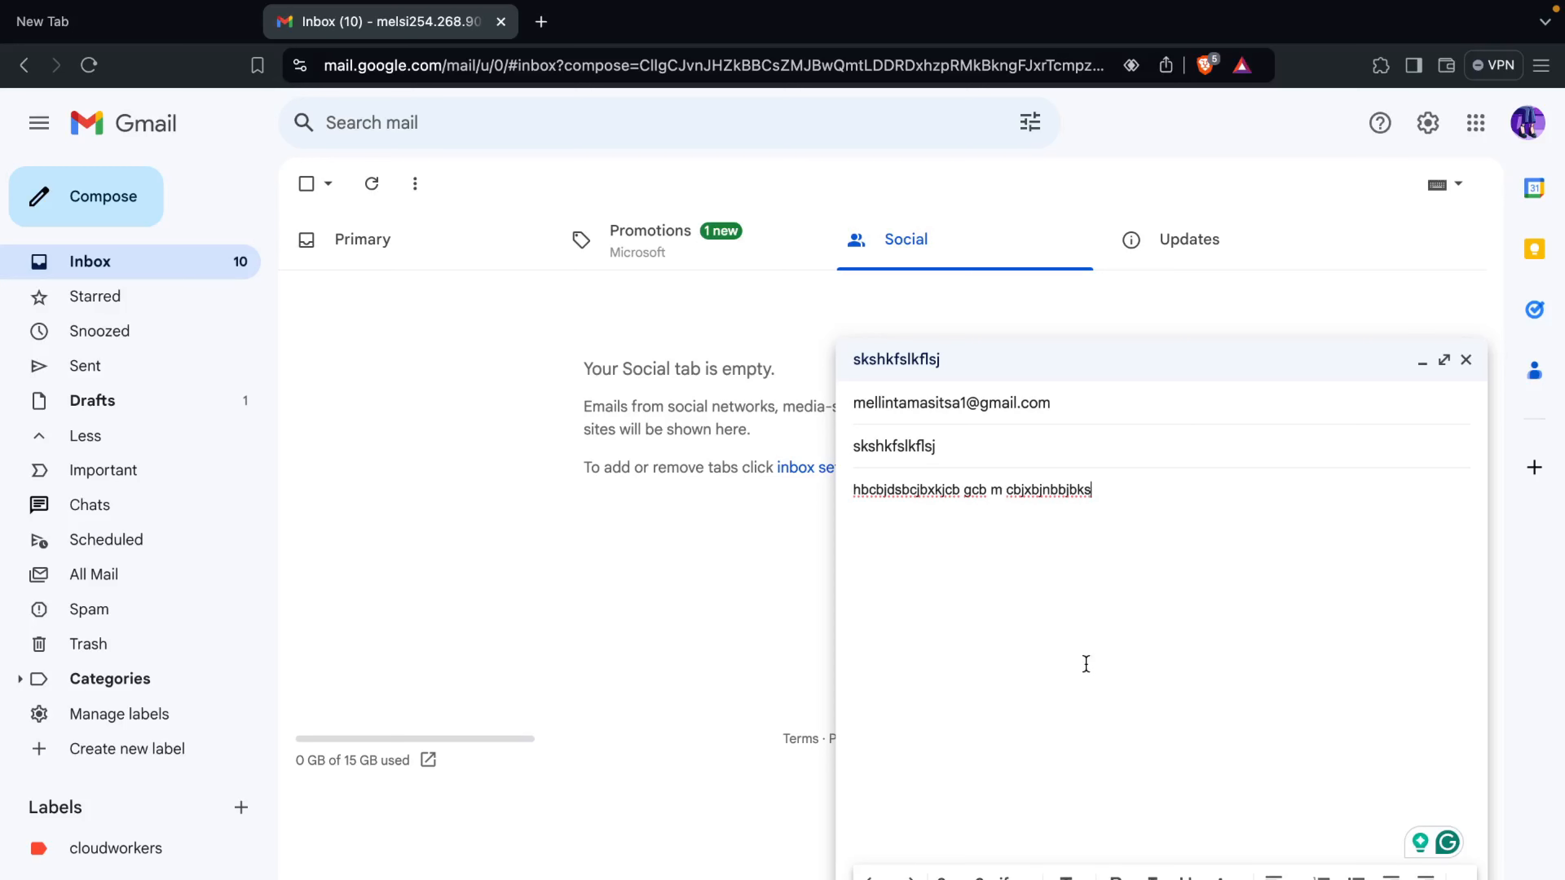
text(njkfbnskdhxzichsiufhwdhfiusdh)
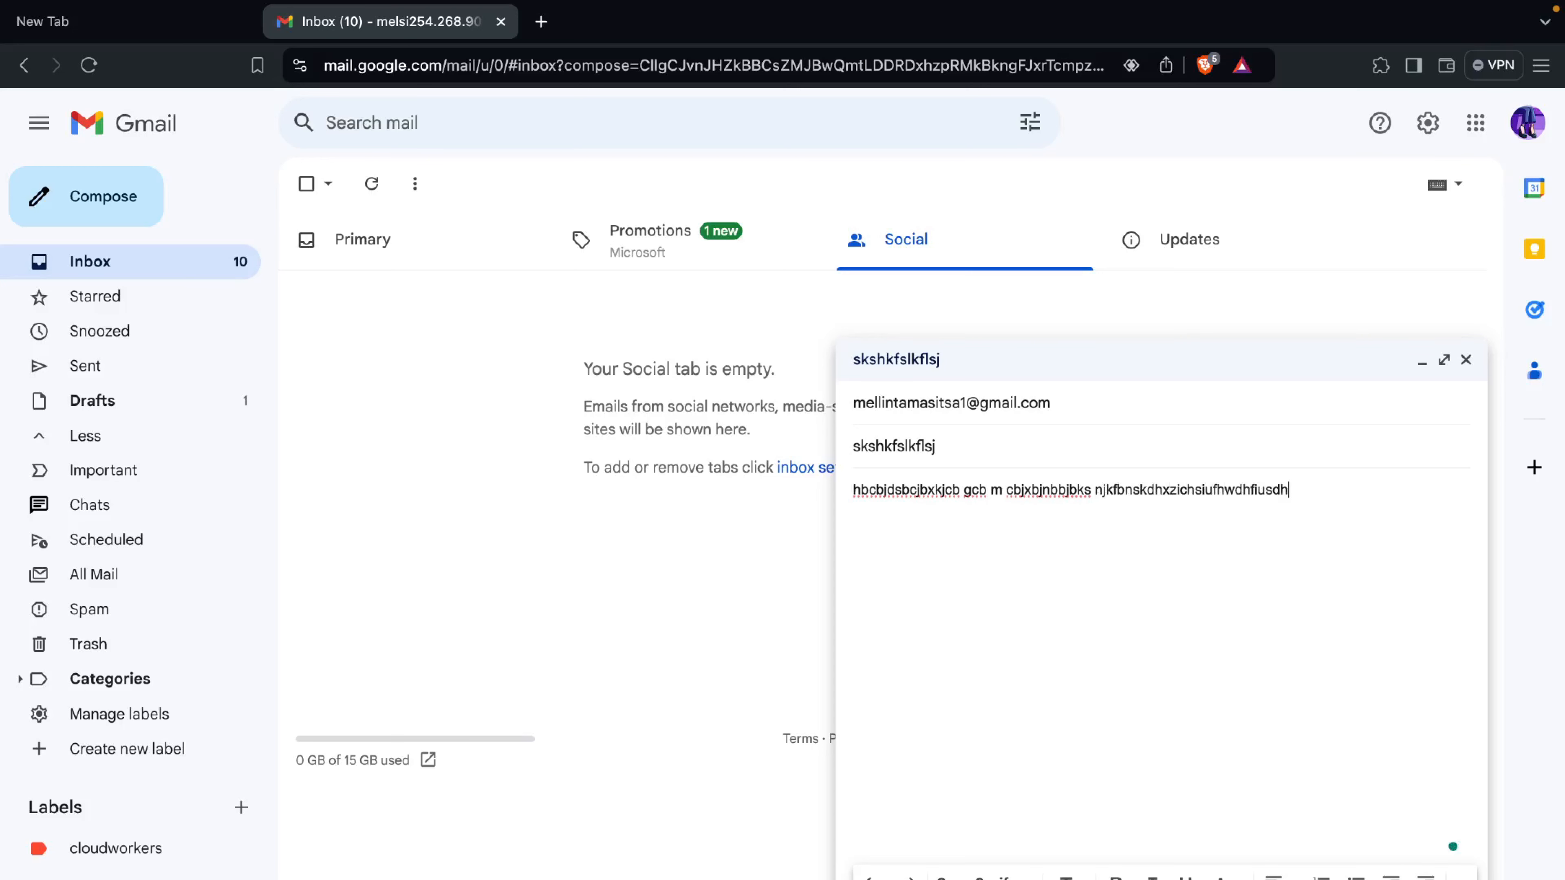
text(dkashfytsuydhalkdnkjasnjdhuiwgfuab)
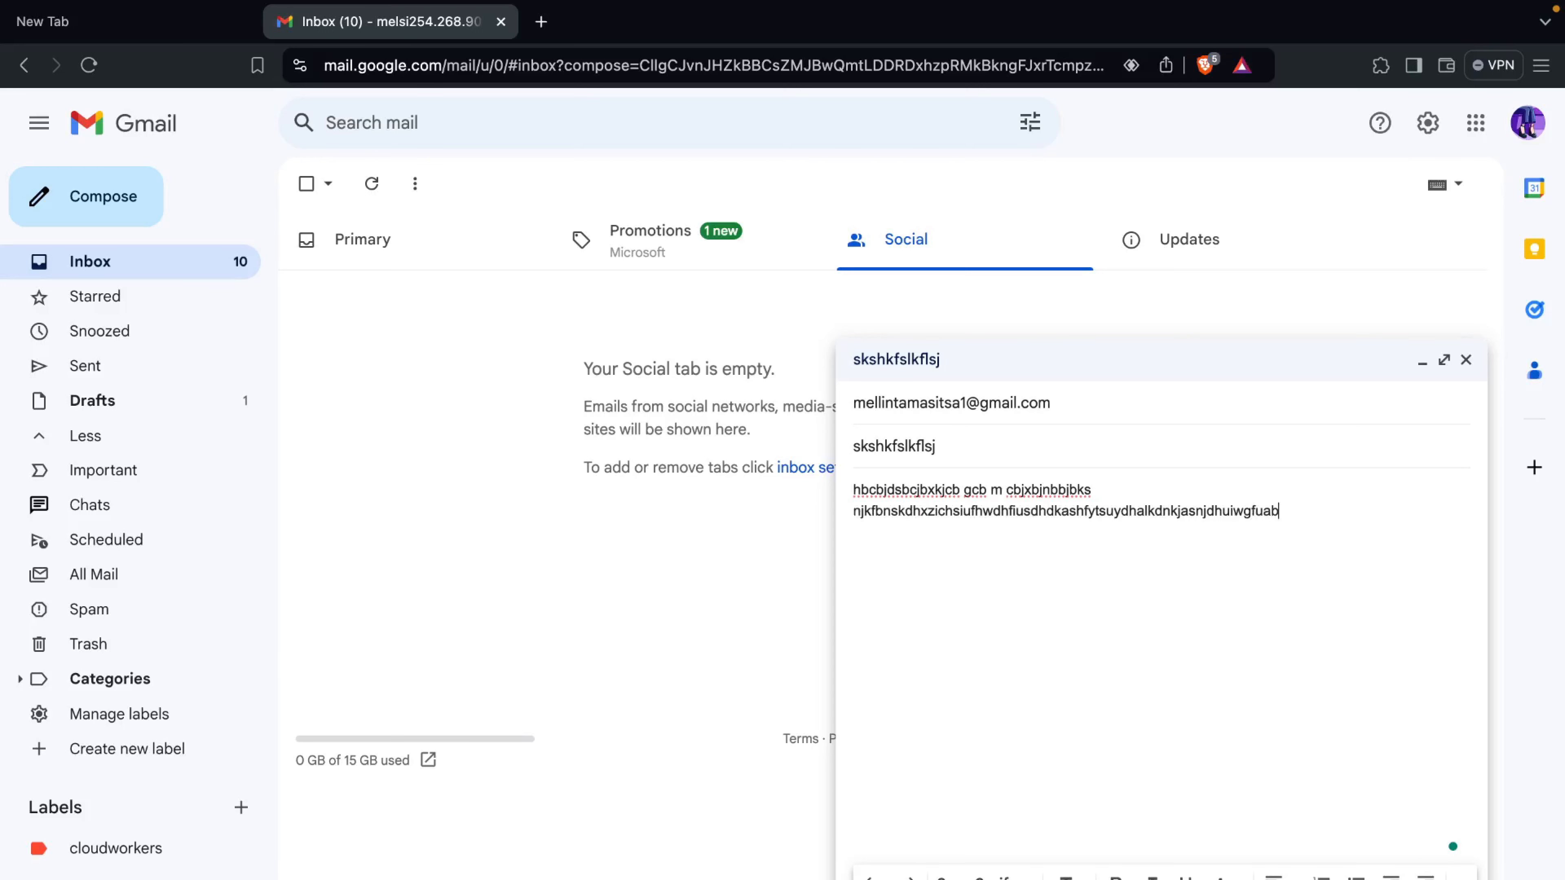
text(,janasbfjhbcnznckbskjc zmxb)
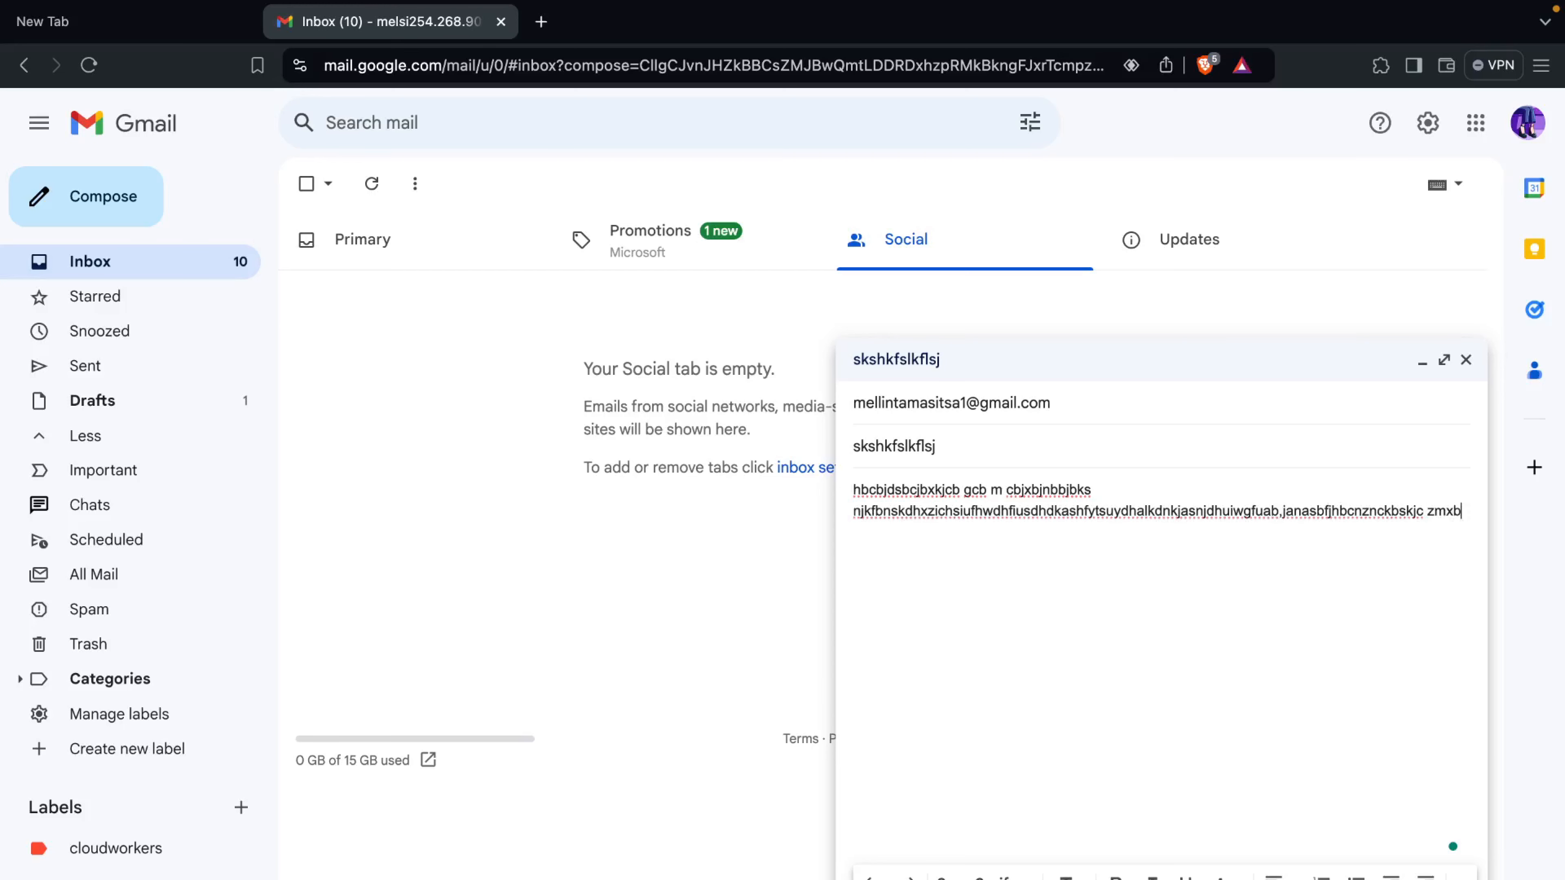
text(jhfgdshbfjksdnvkclhsudfbks nfkjsbg)
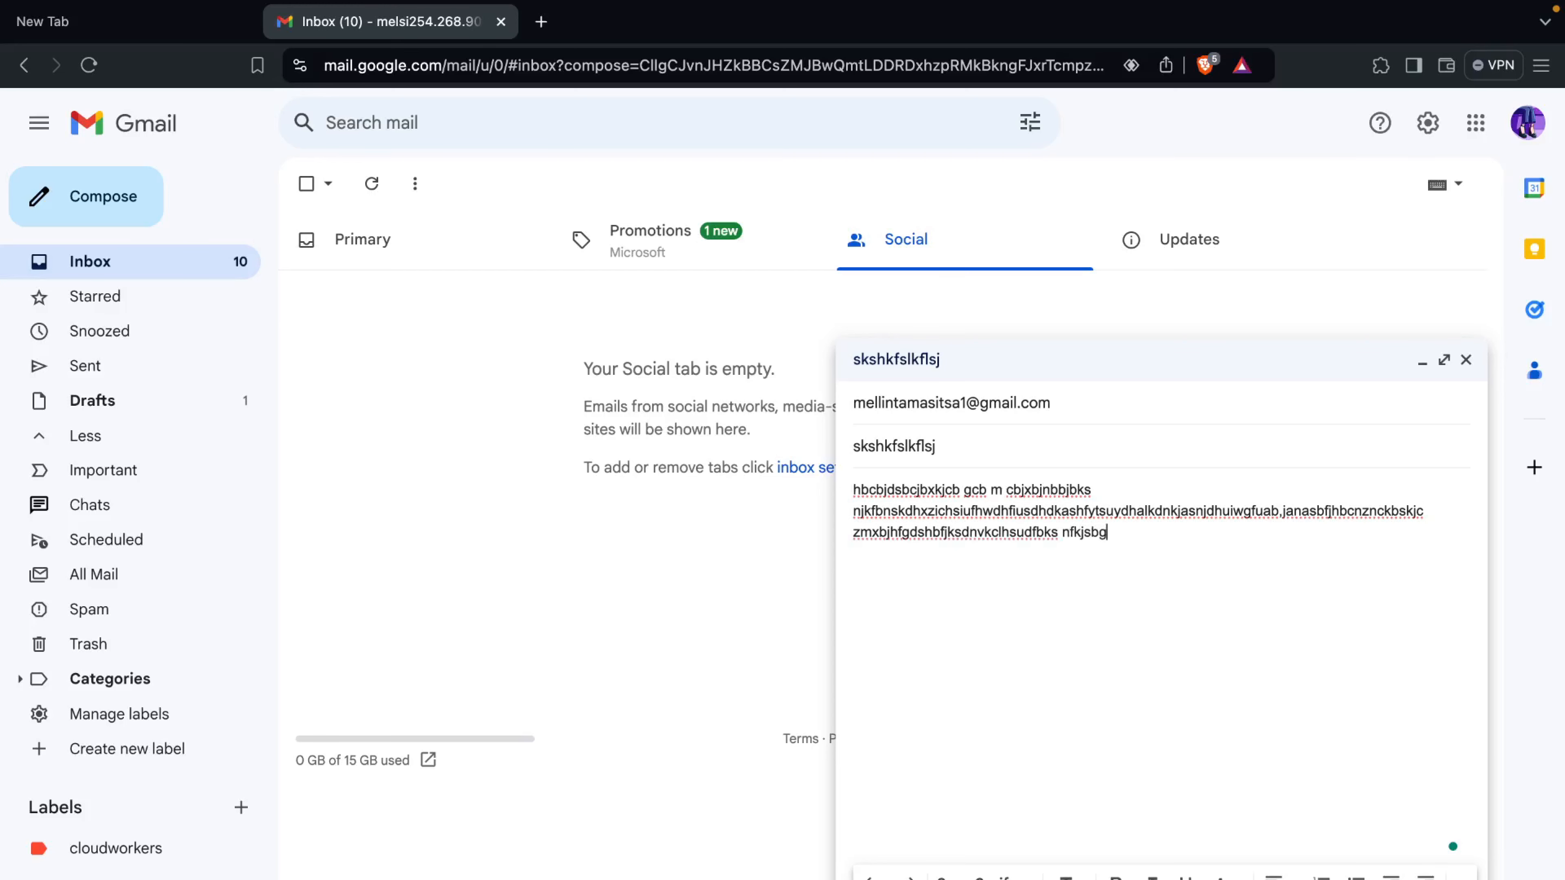
text( vfugefjknd whfuihfhjdiufg)
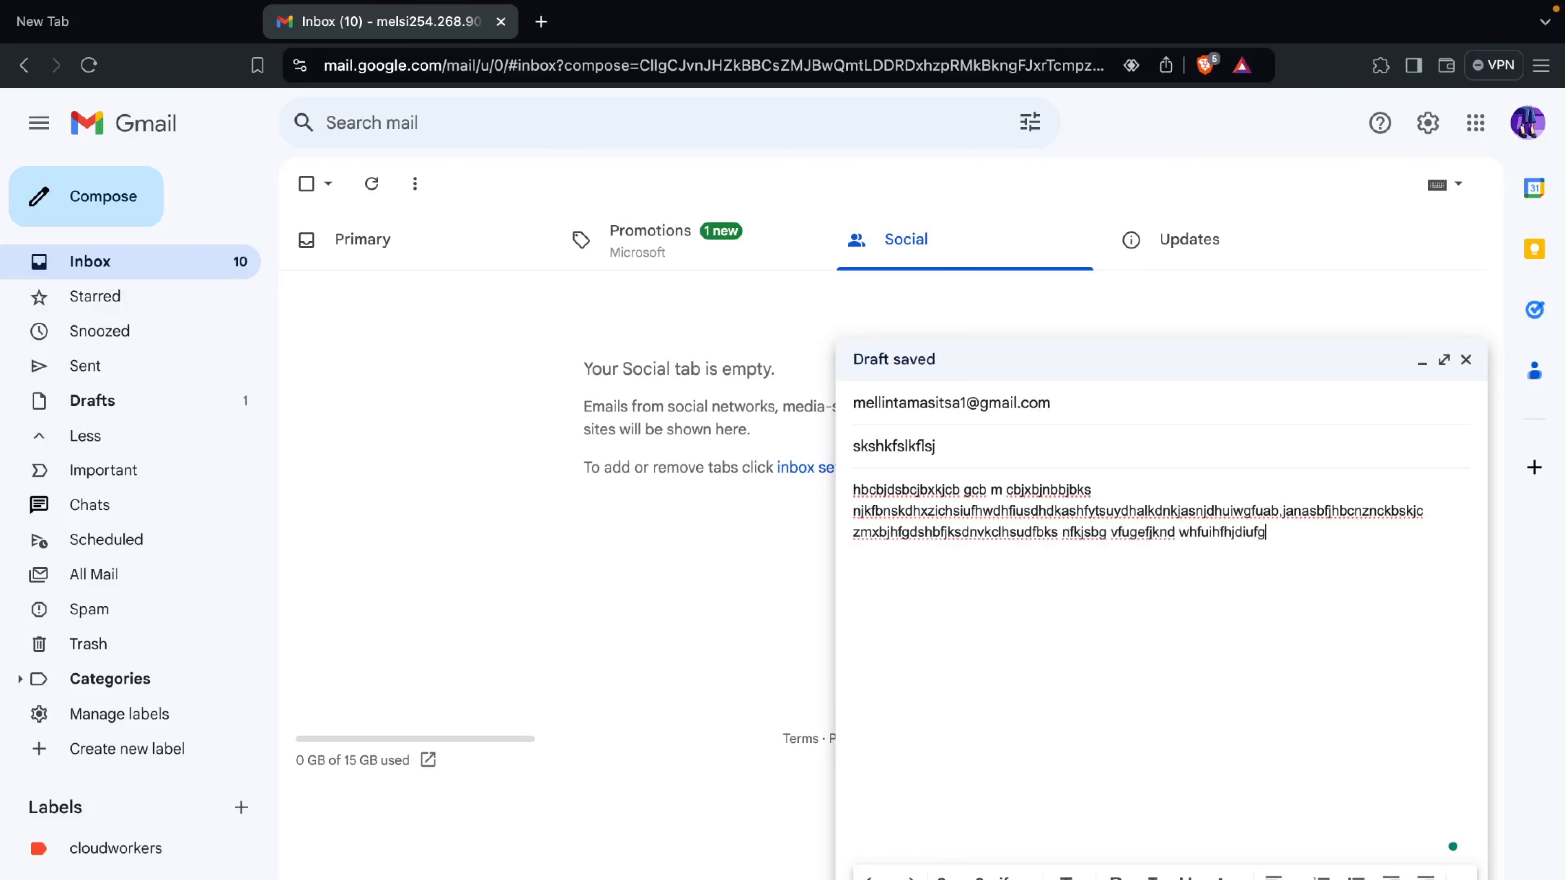
text(iudnfklskh huhfndfihdgi d)
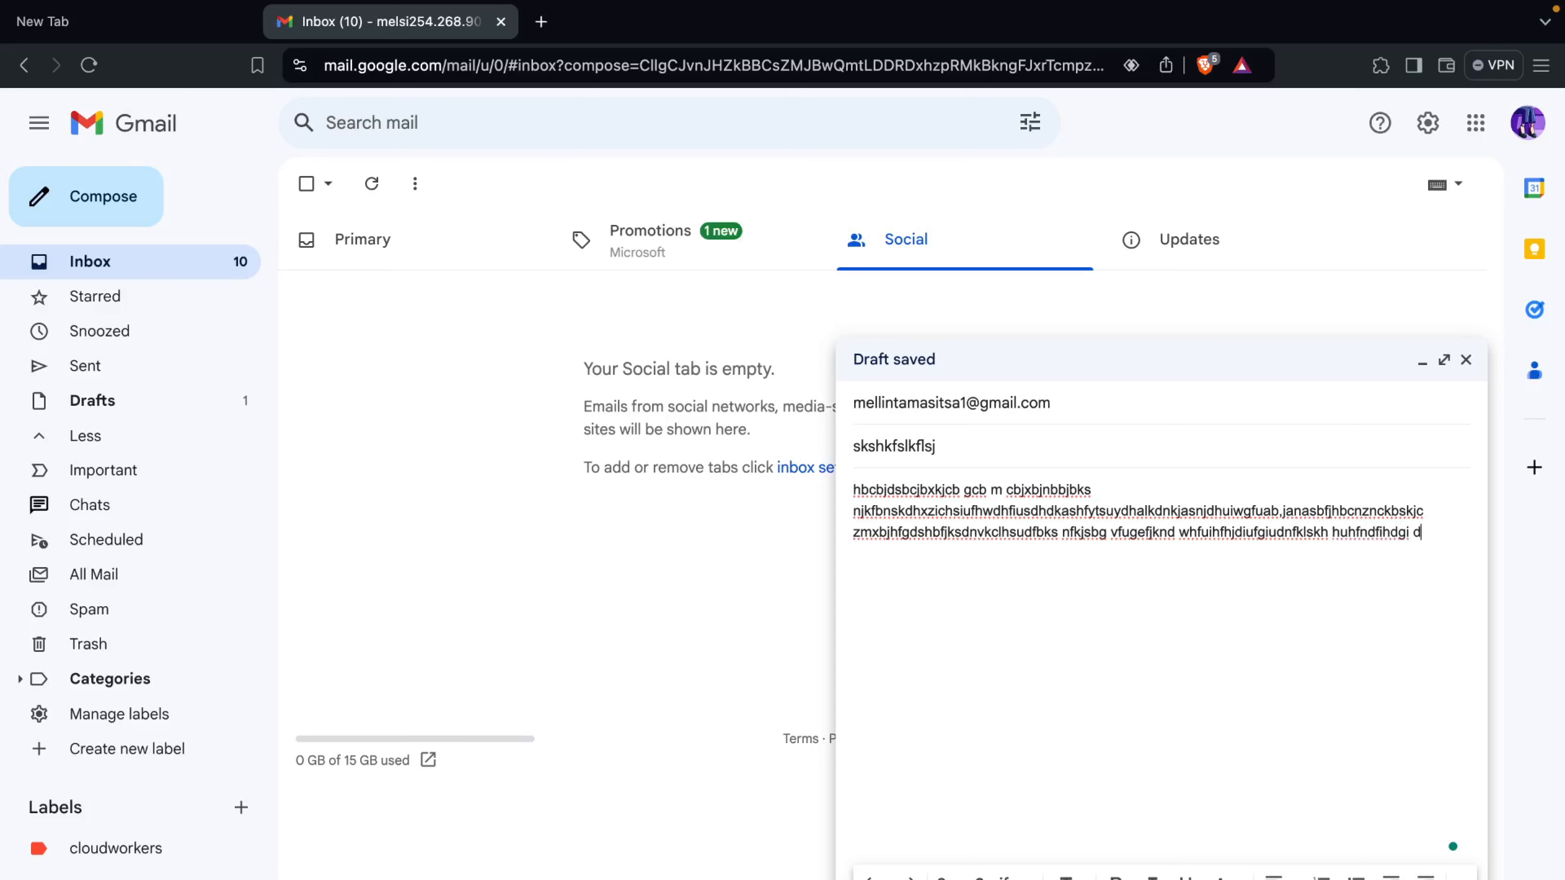
text(iuehfnsdfbudjfnslkjfhusdgfkj)
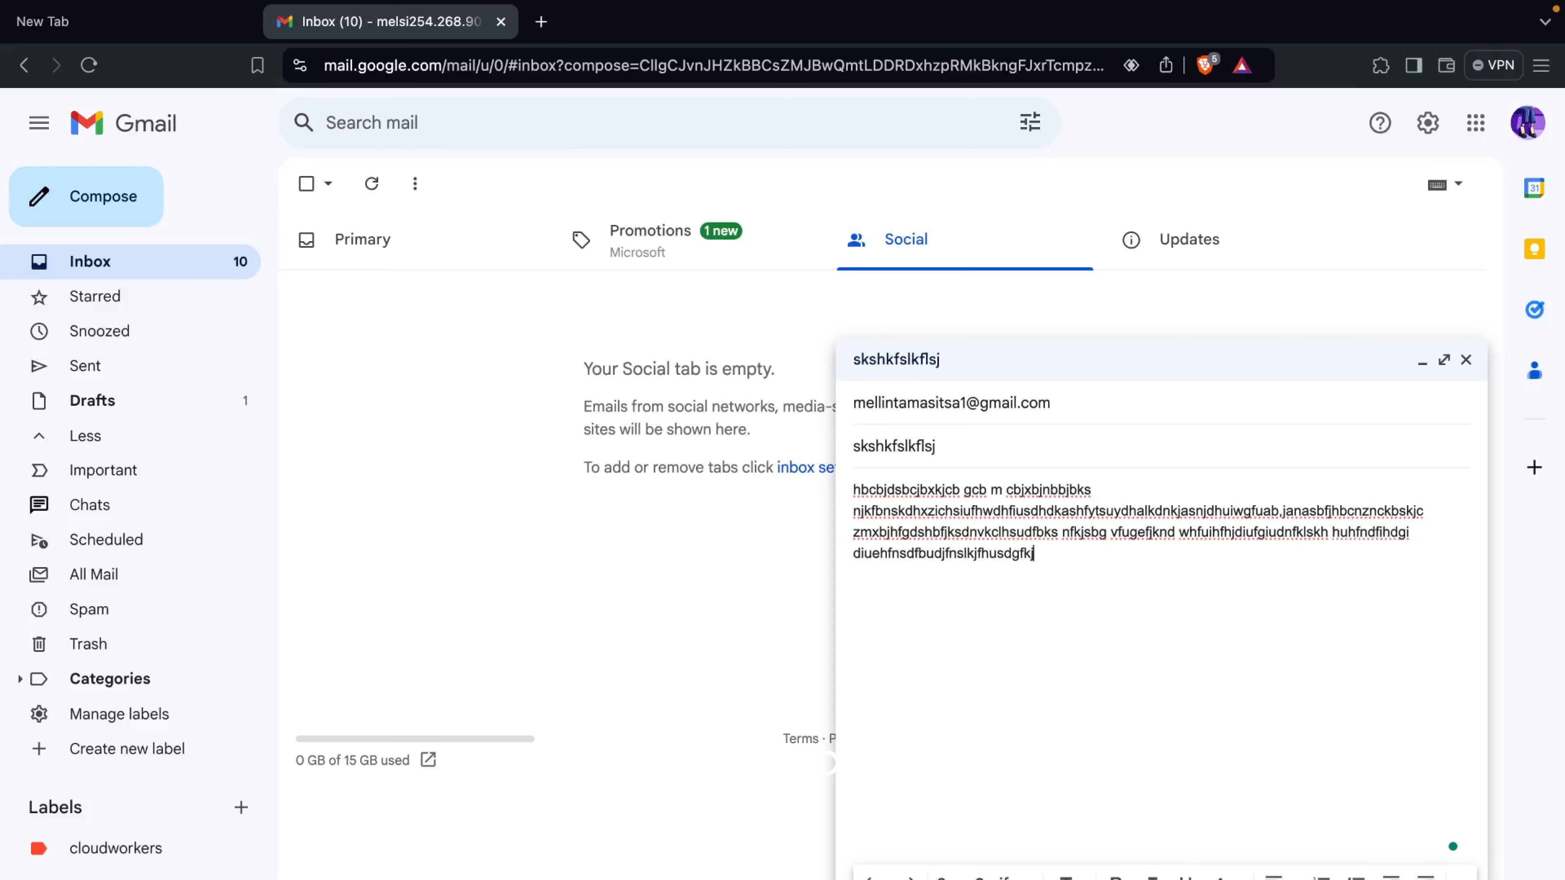
text(nsdofhiudshfkjnkjdsguyfghsinfkjshufghi)
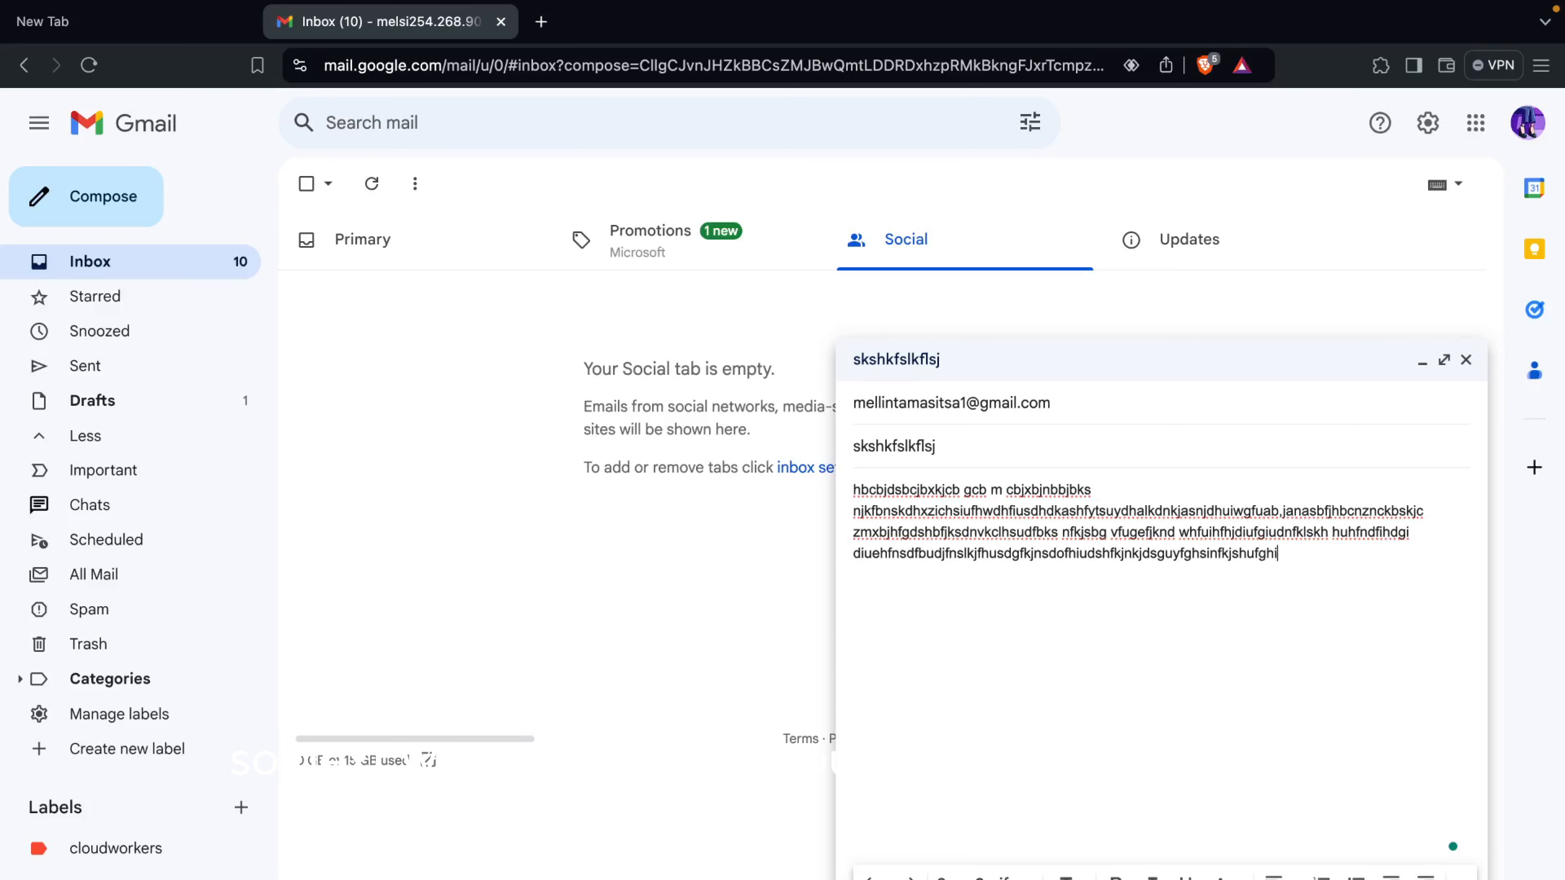
text(nknsiuhiushfkjndjkbhvusdbkjafnkjsdh)
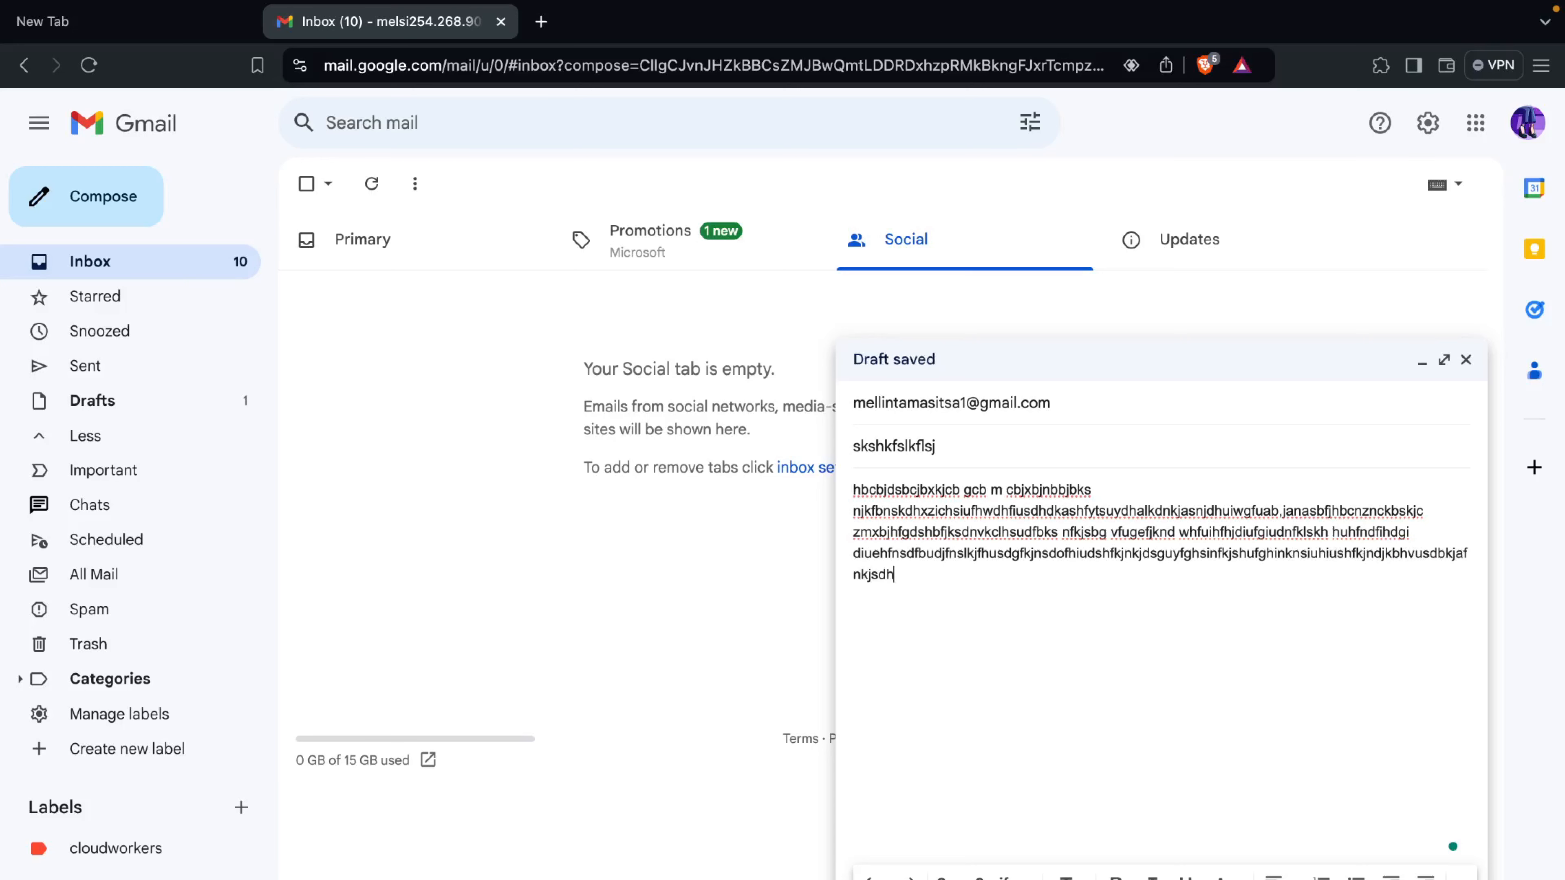
text(fjhskjfnklsnkhsfhsanfklsnau)
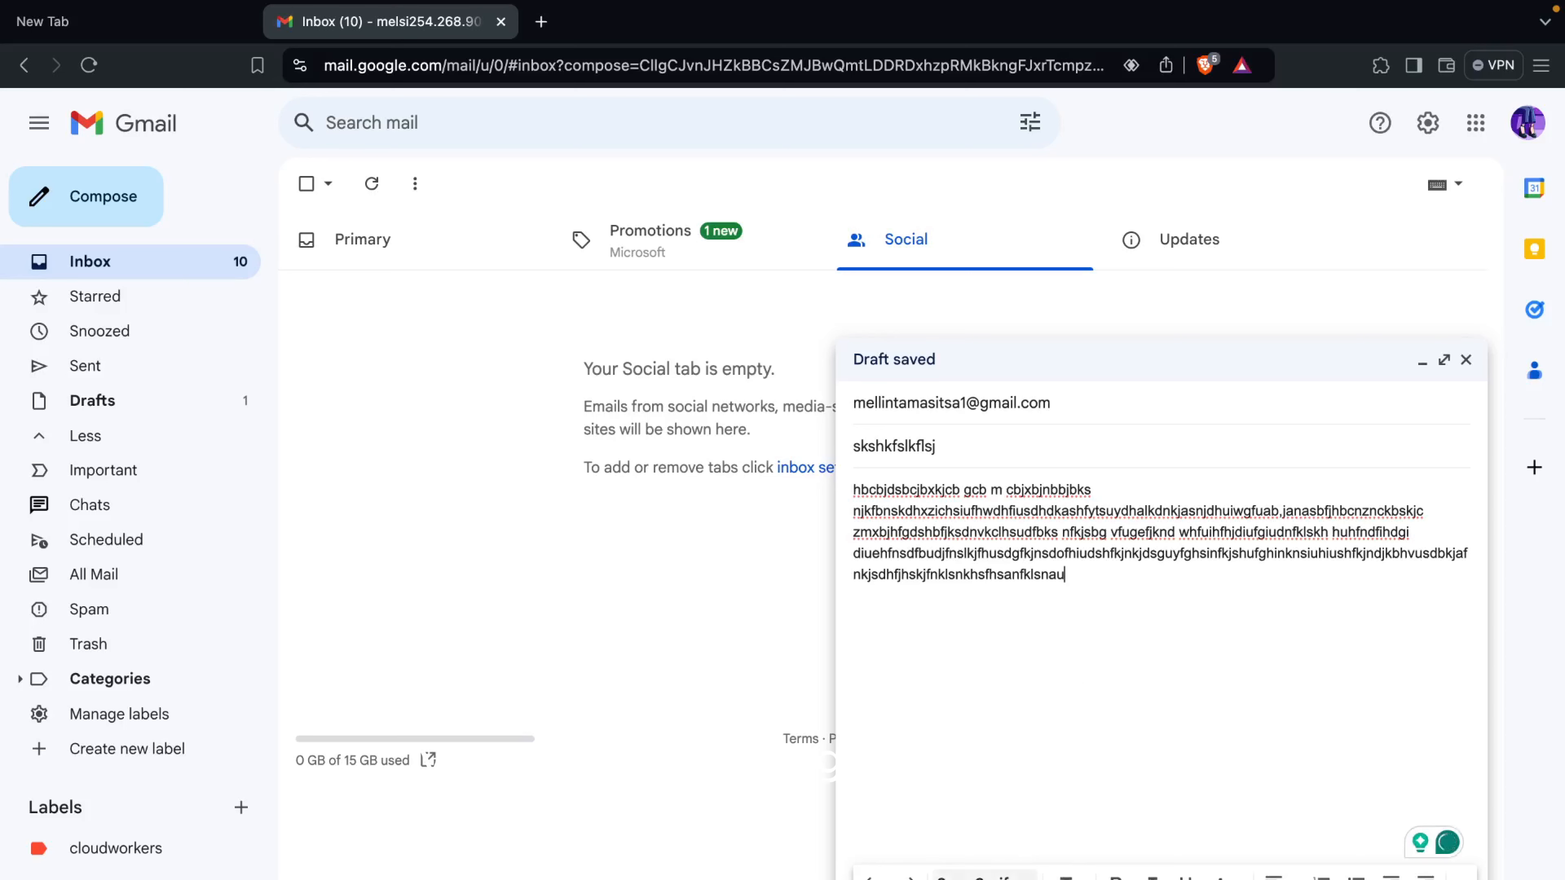
Select the whole message body, try the Tahoma and Trebuchet MS fonts on it, and set its font to Georgia
click(984, 875)
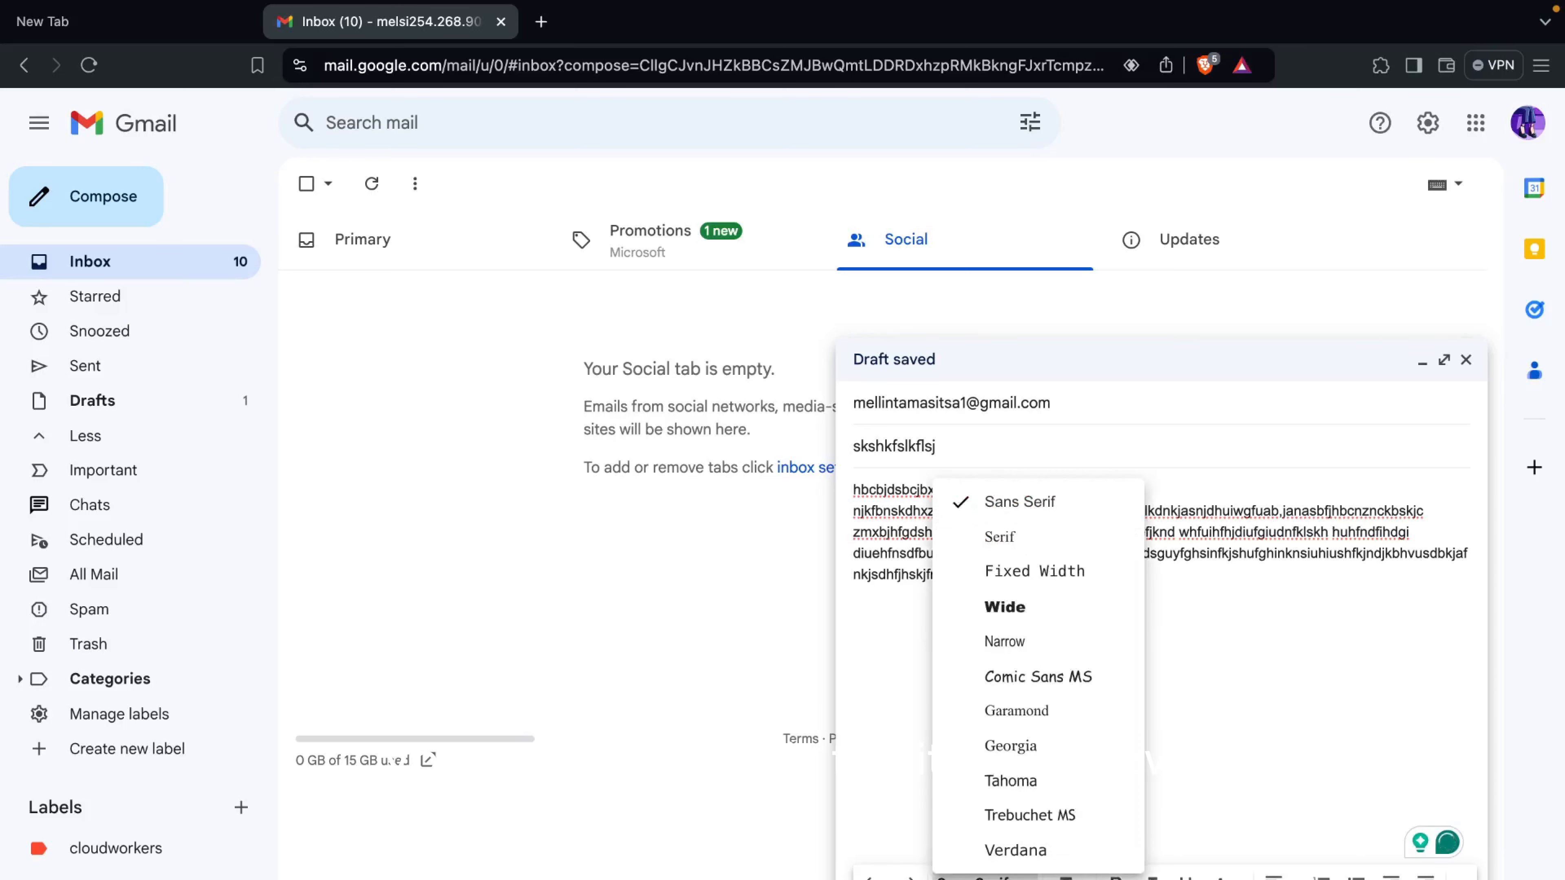
click(1023, 645)
drag(1071, 579, 850, 487)
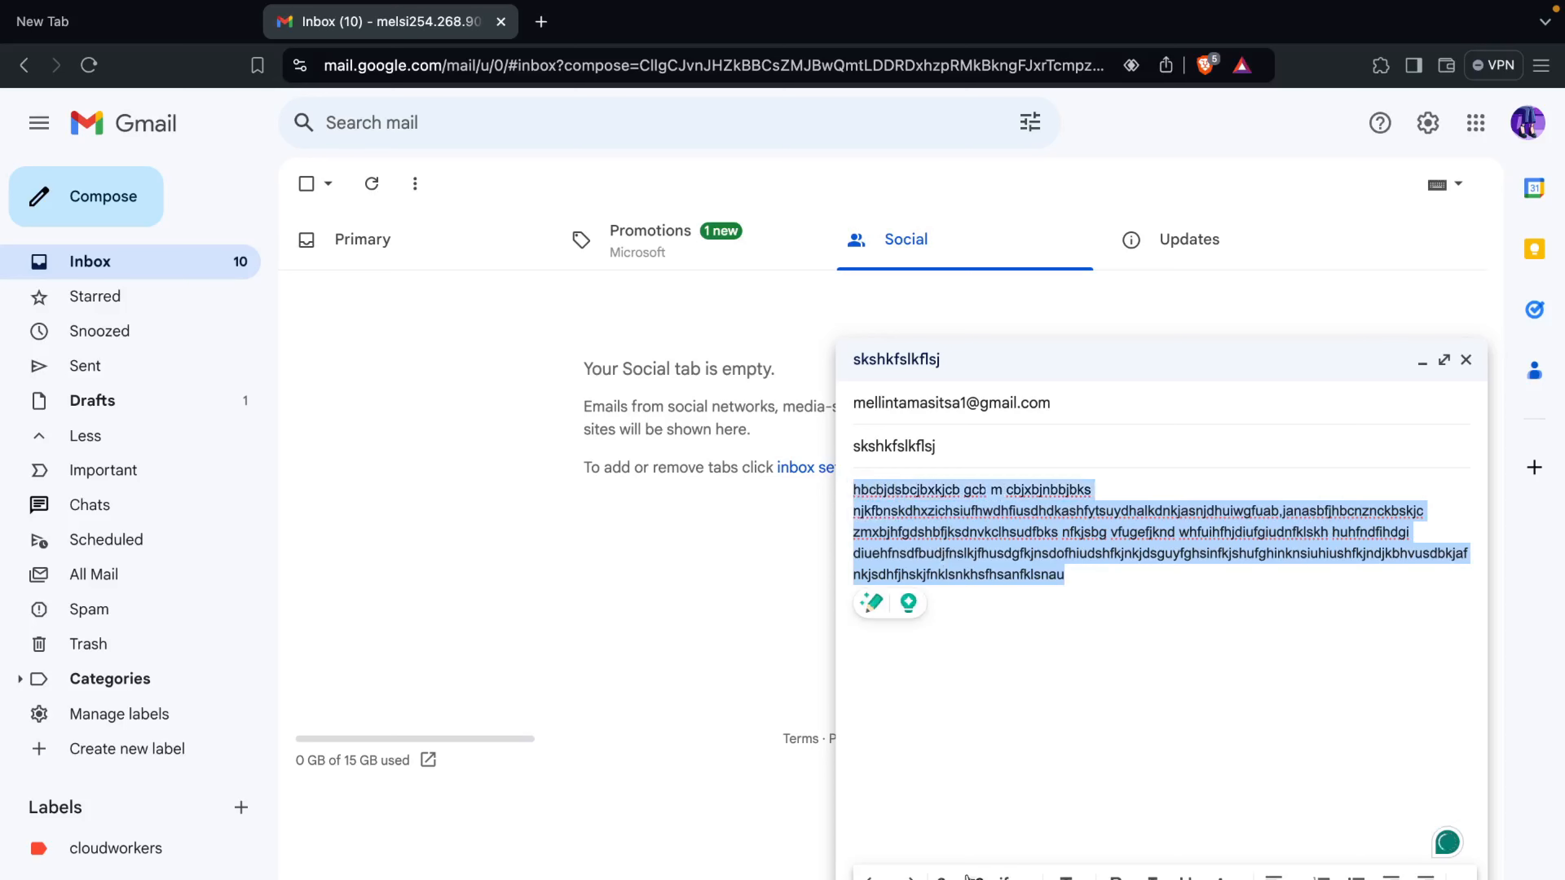
click(985, 875)
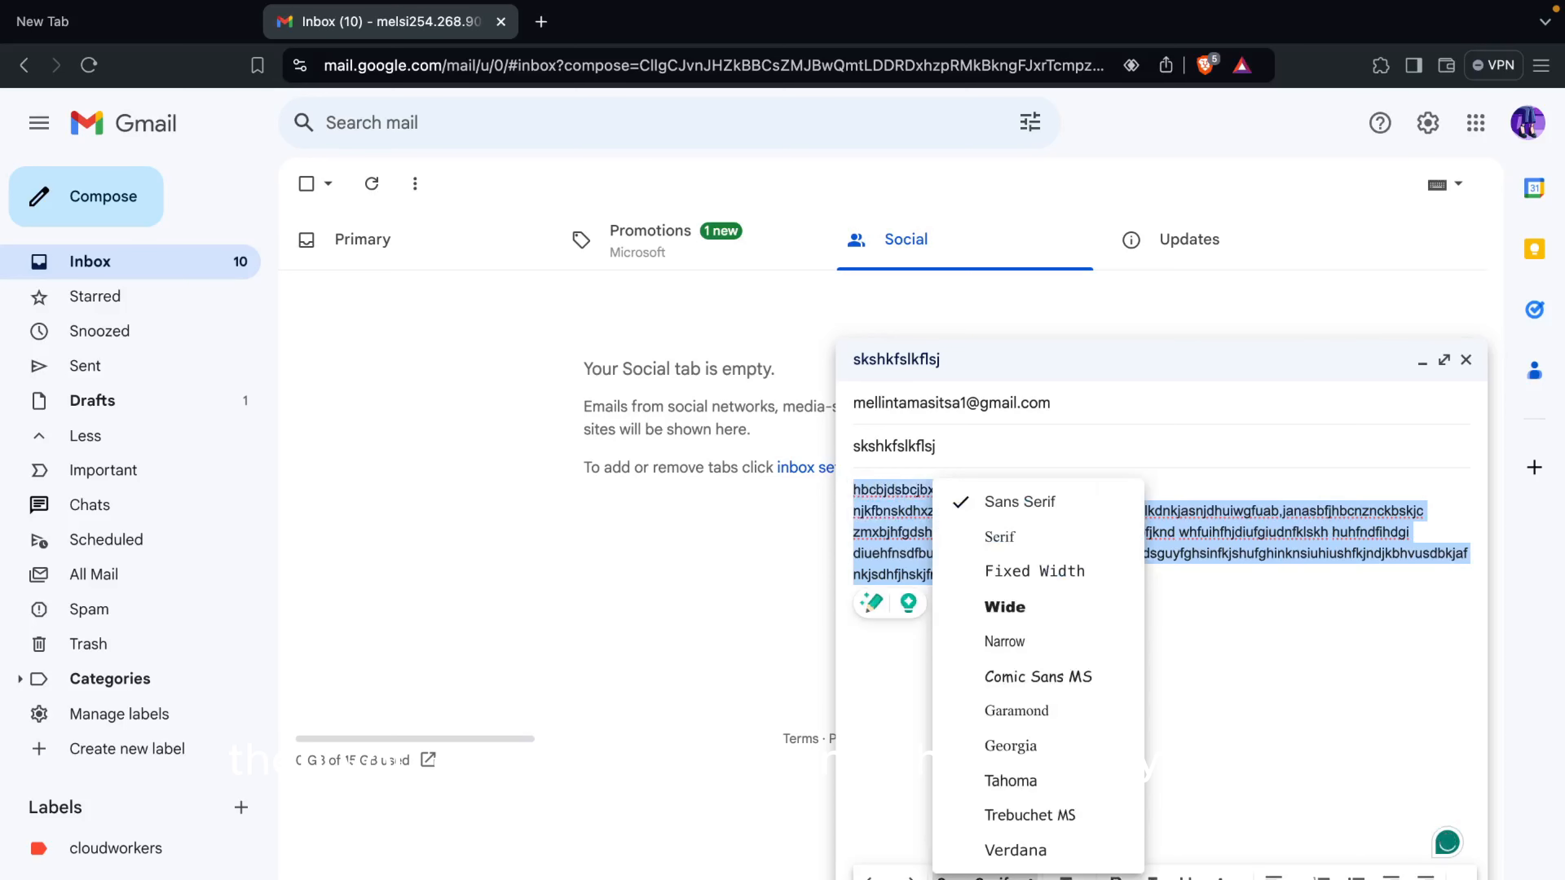
click(1030, 780)
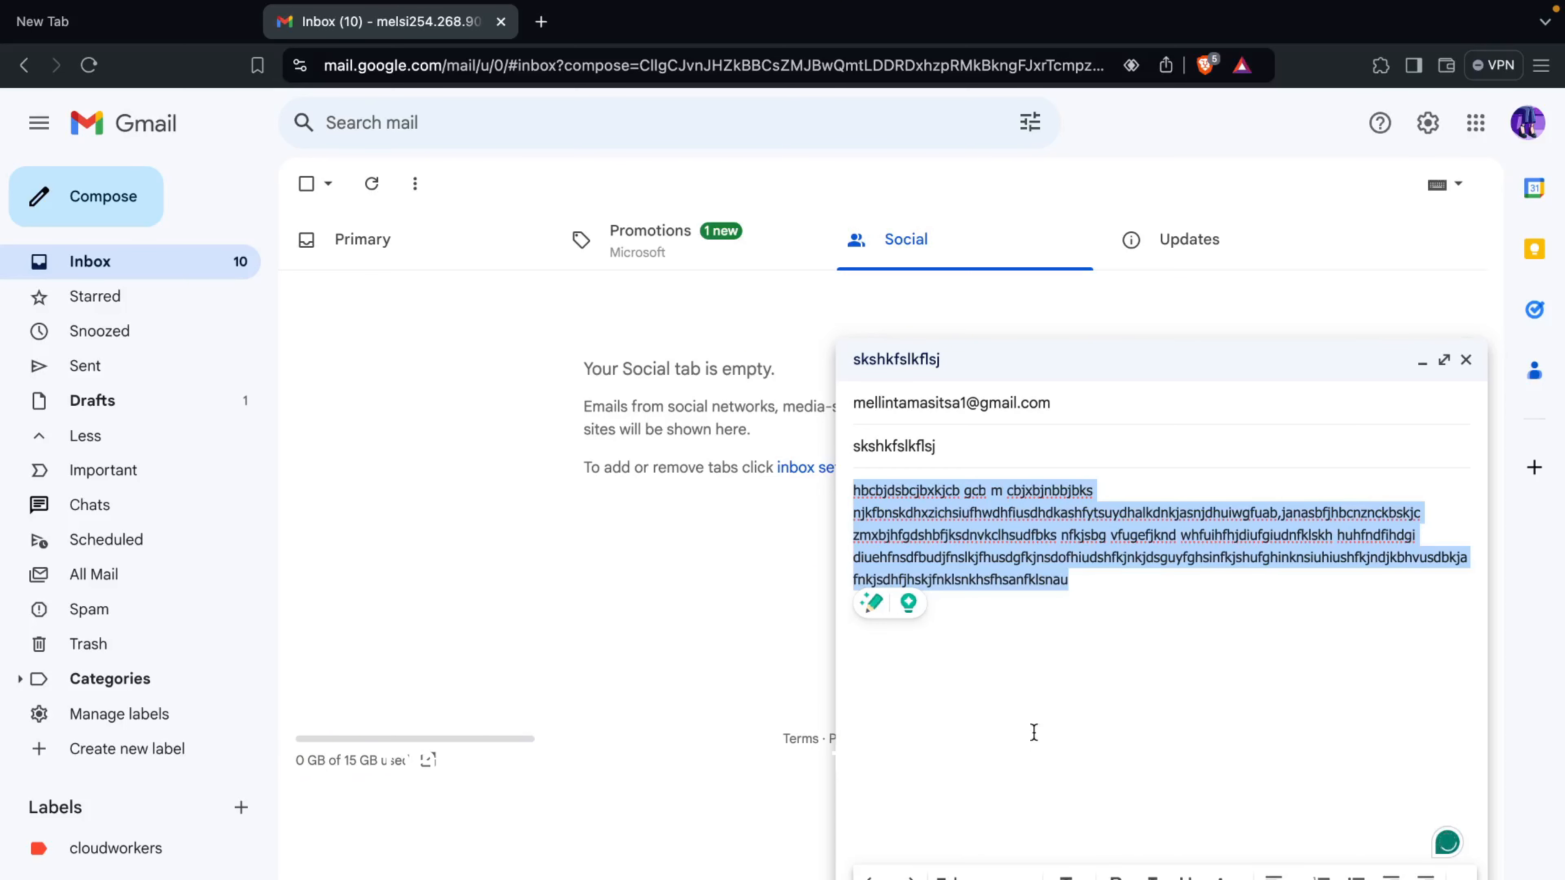
click(1037, 874)
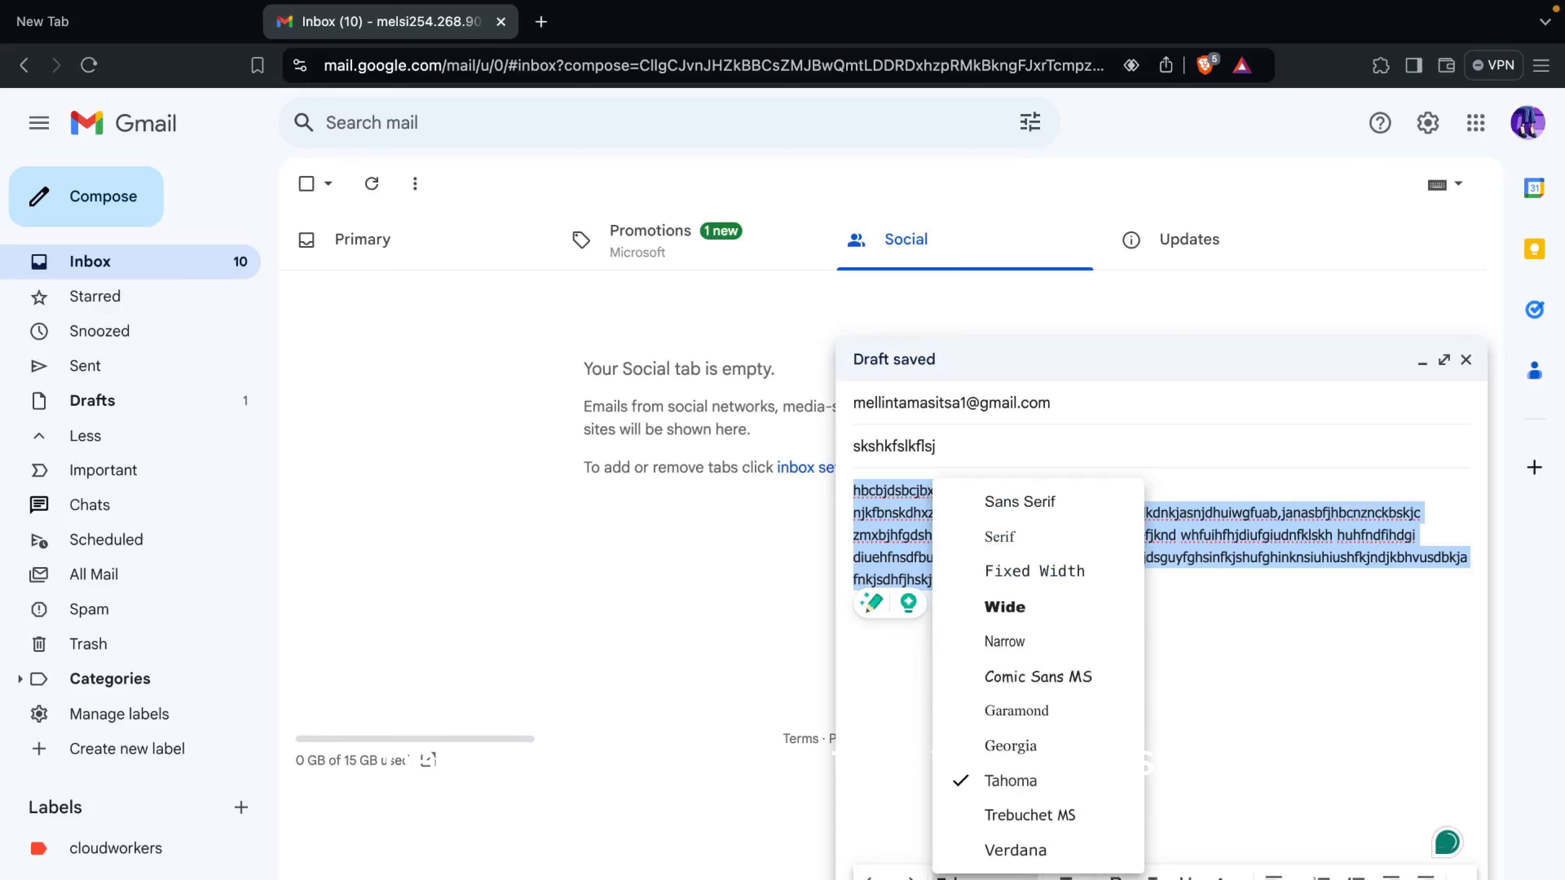
click(1029, 818)
click(986, 875)
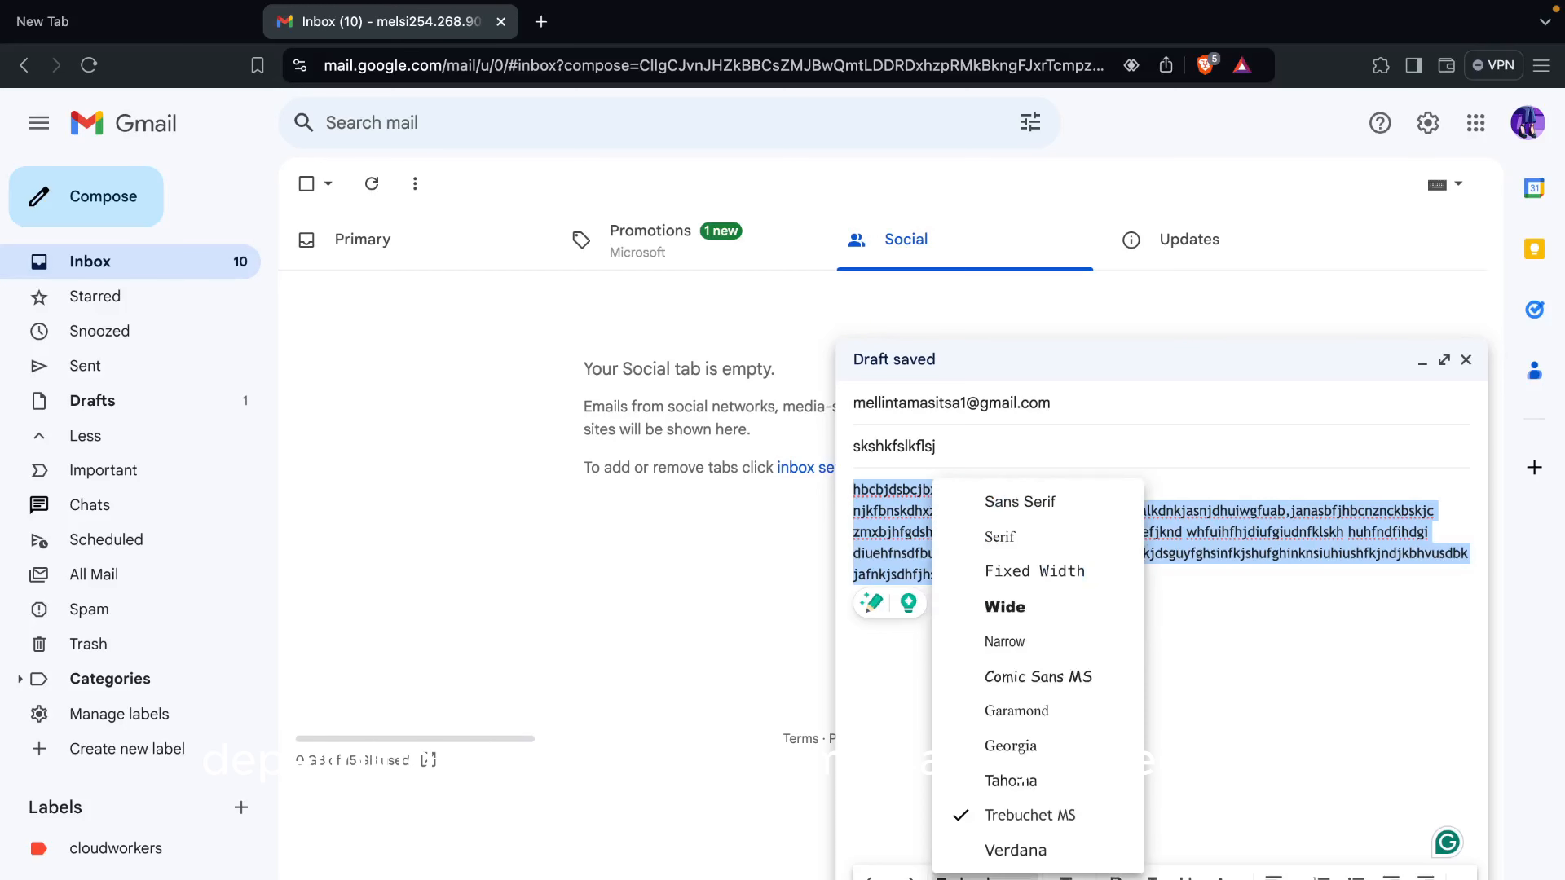
click(1014, 745)
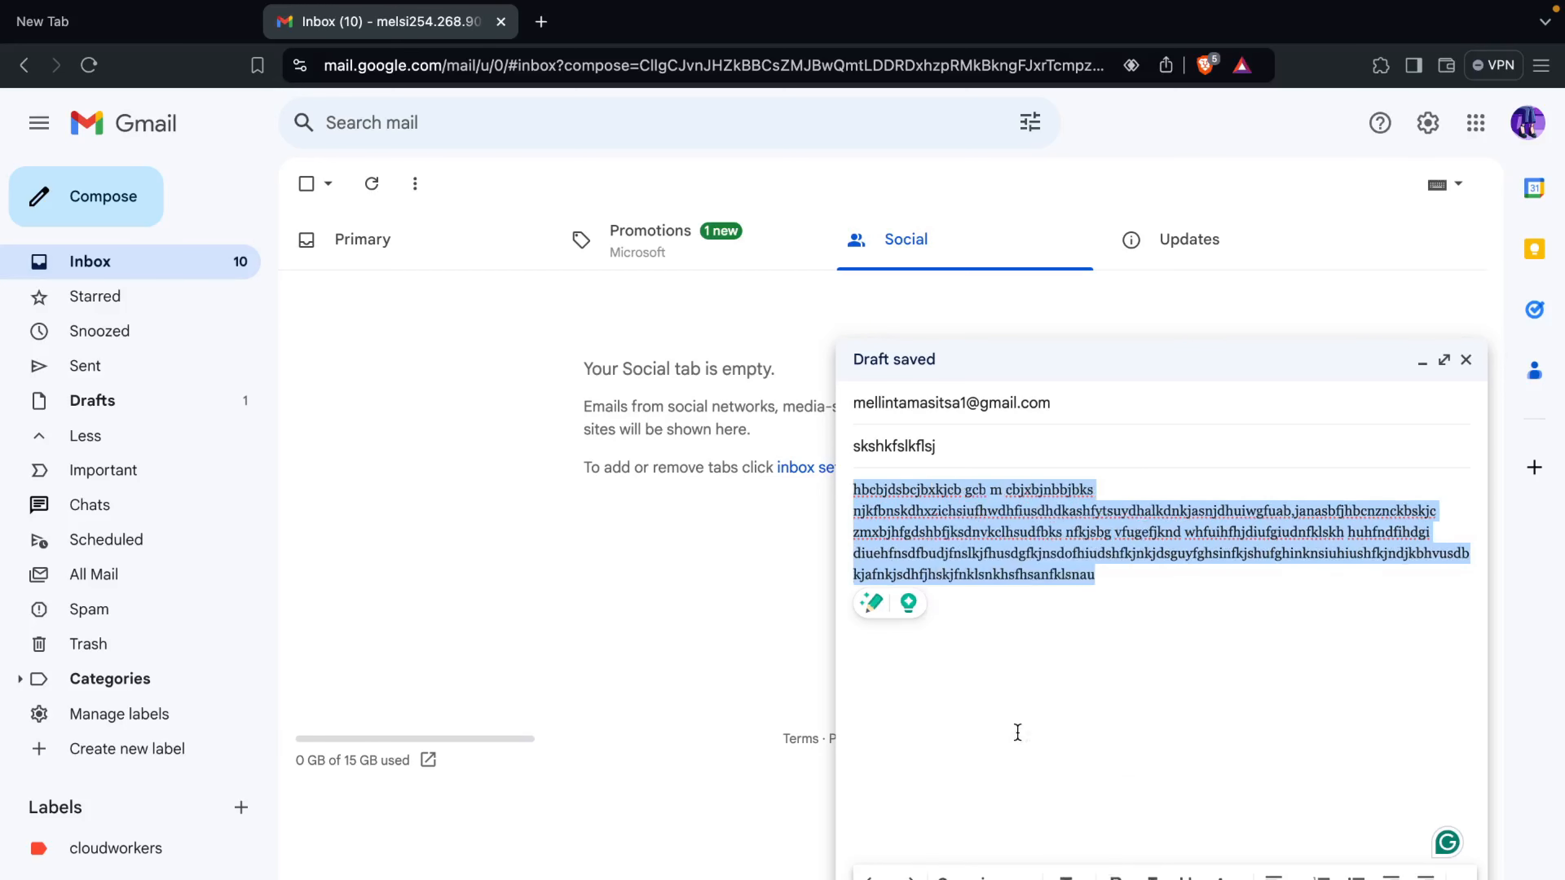
click(1135, 630)
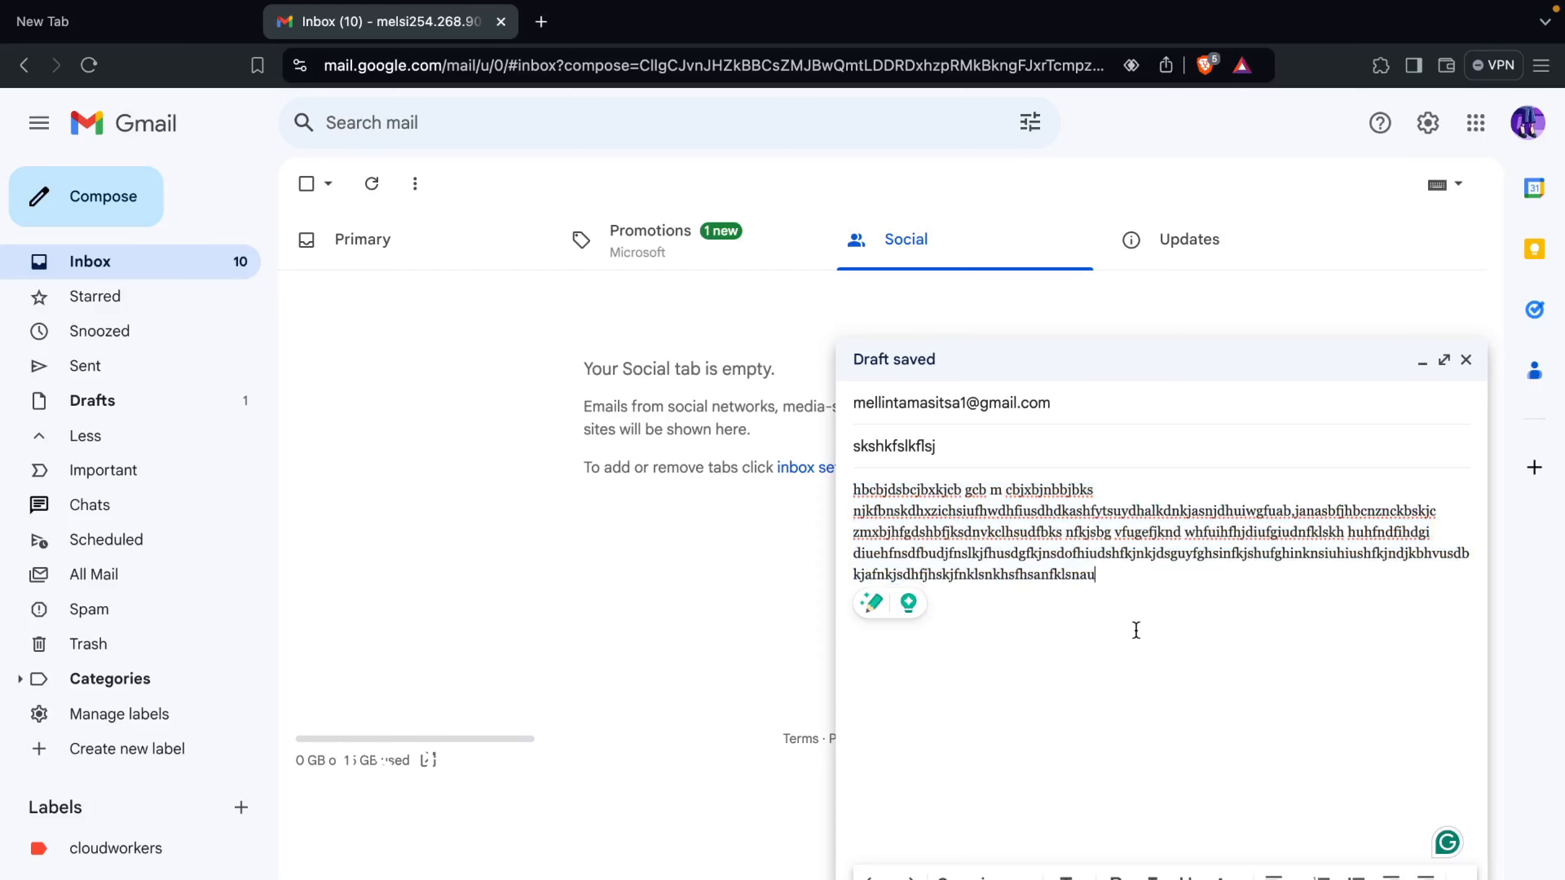
Try the Huge, Large and Normal text sizes on the whole message body and set it to Small
click(1069, 876)
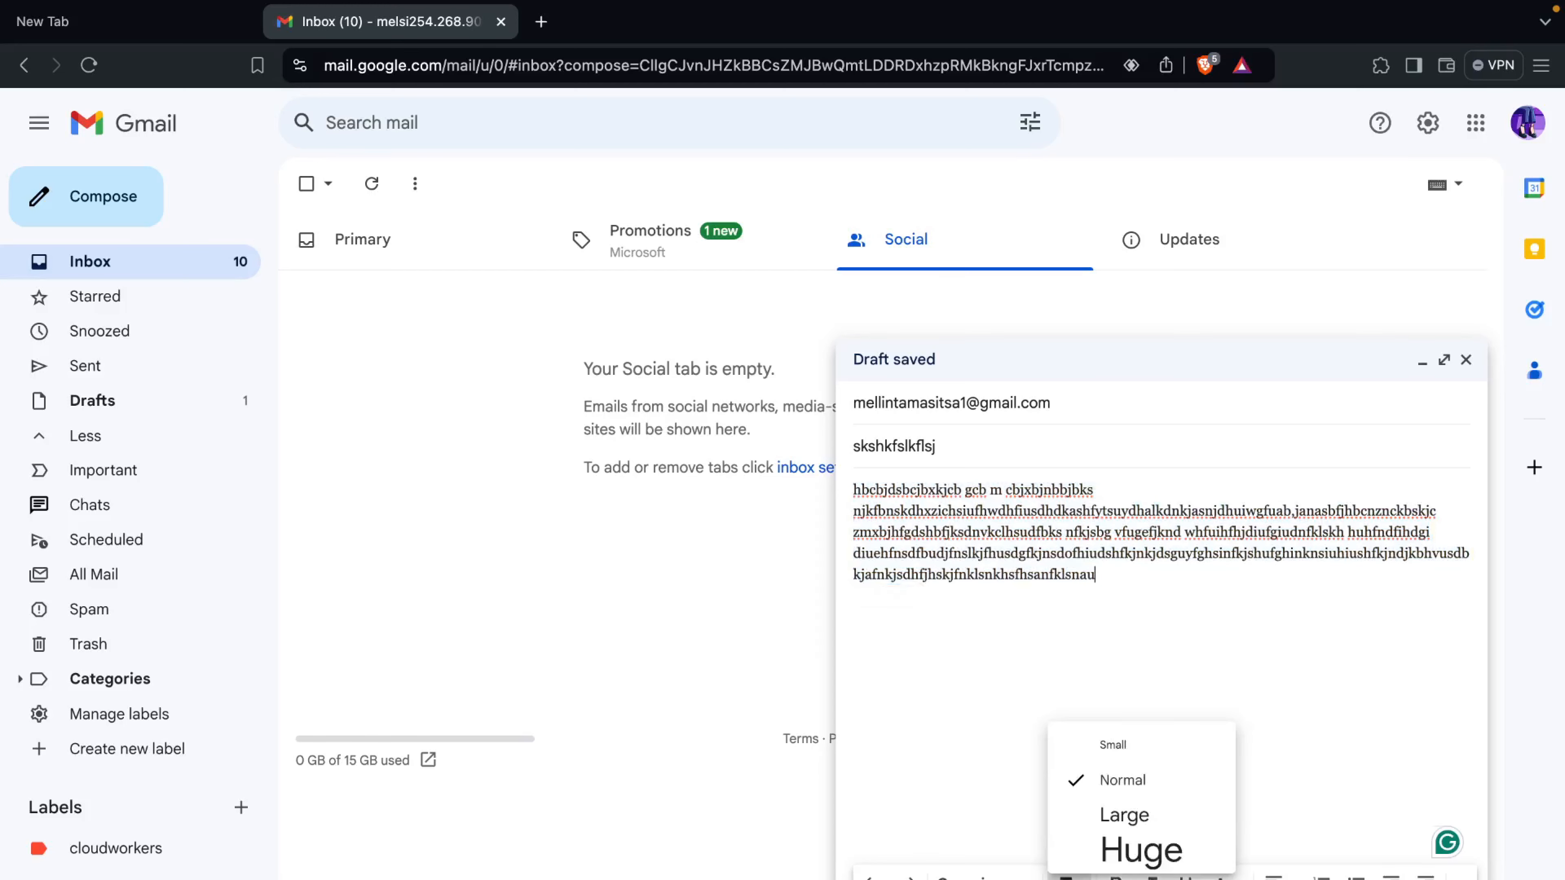
click(1103, 848)
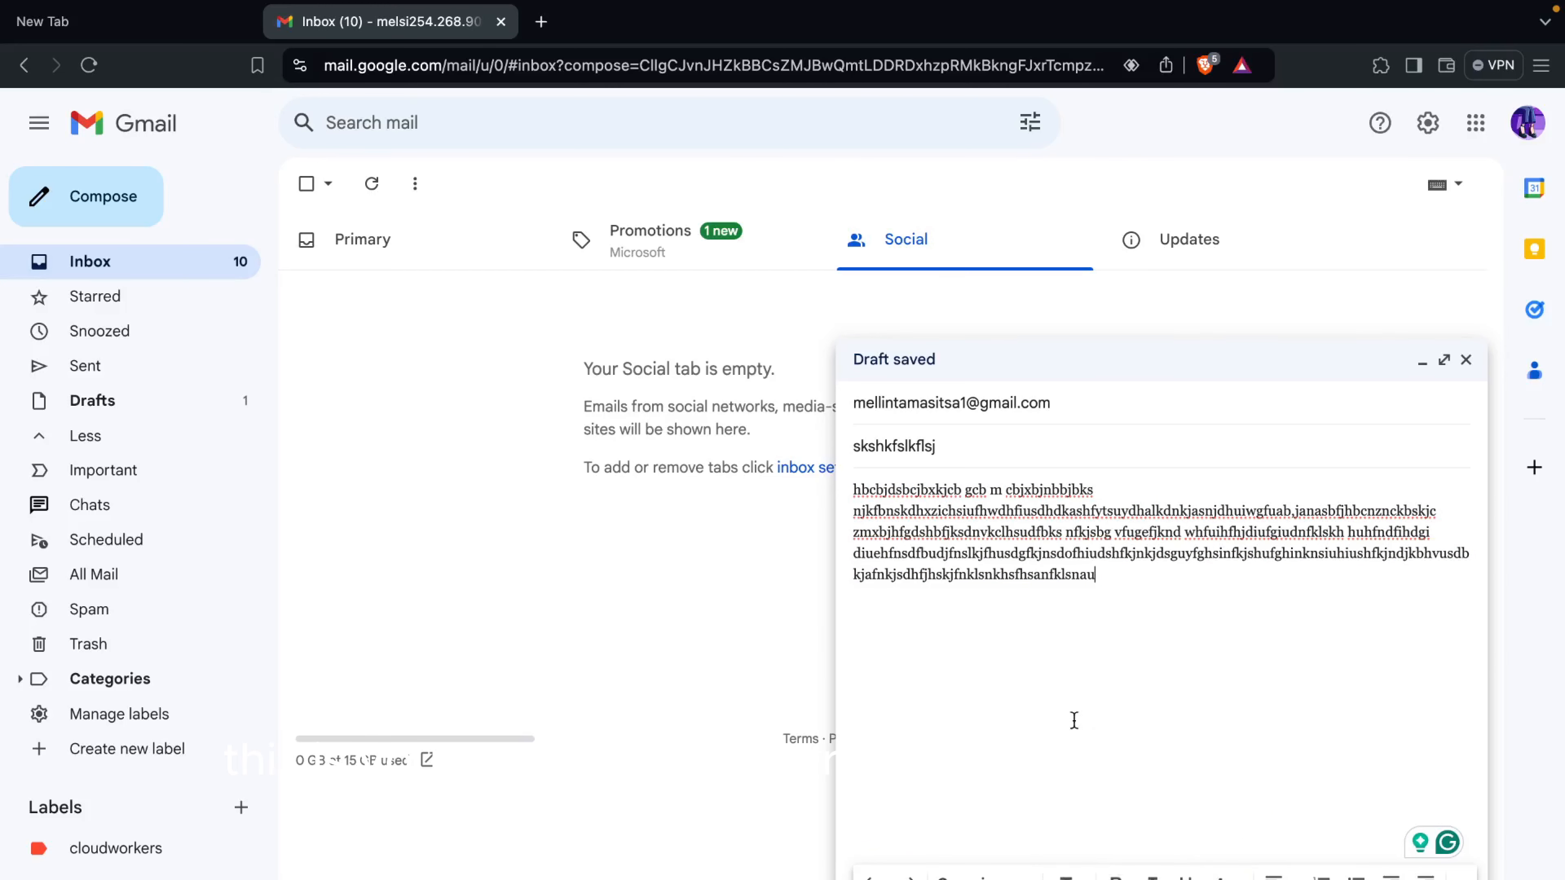
drag(1111, 580, 853, 490)
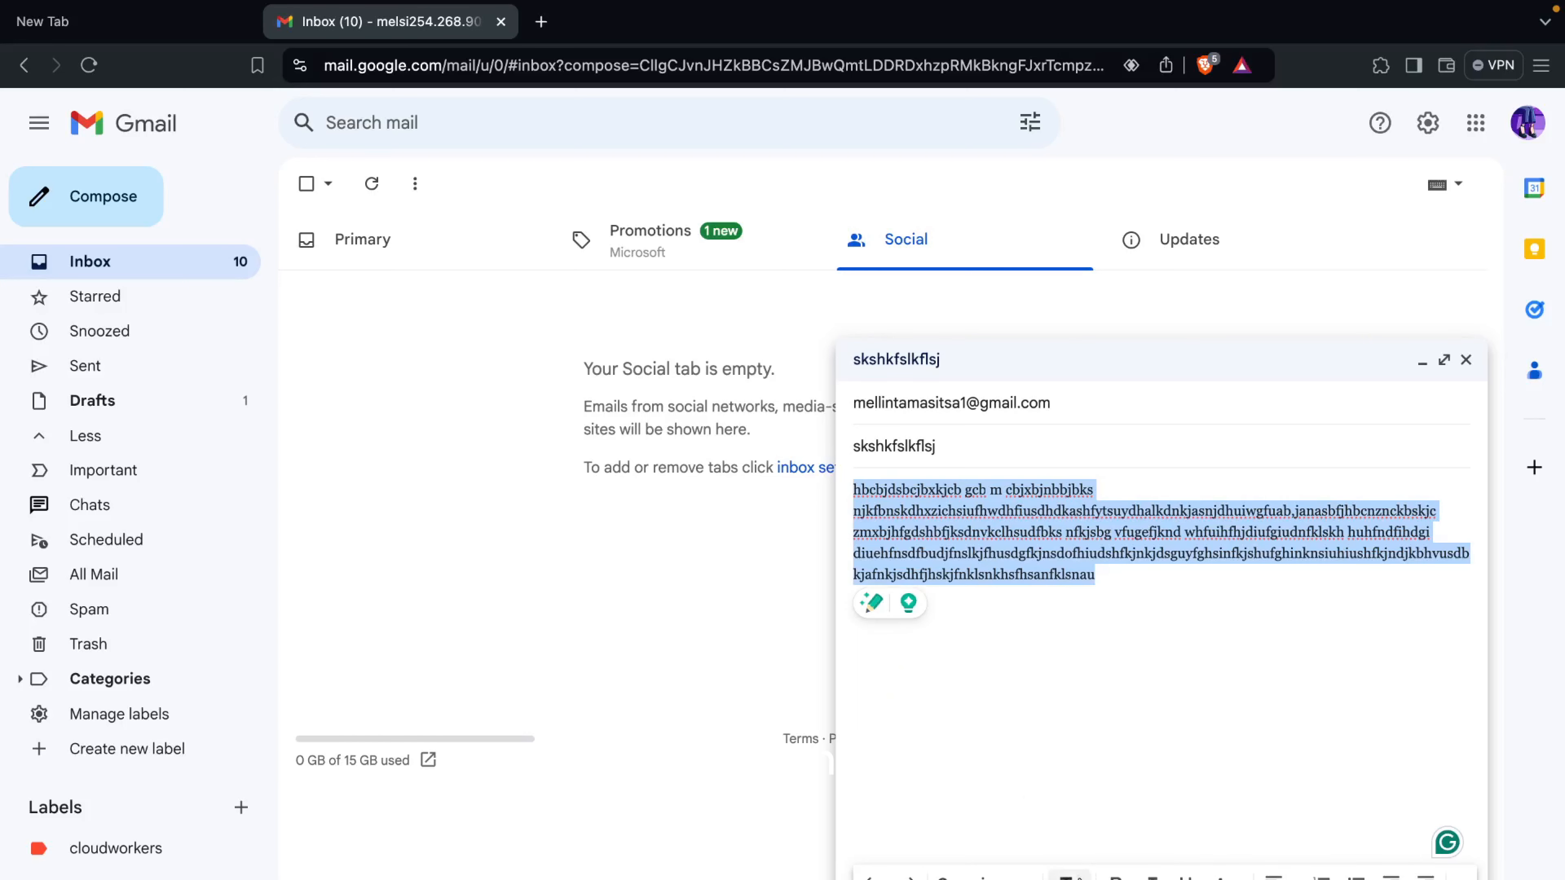
click(1069, 876)
click(1110, 852)
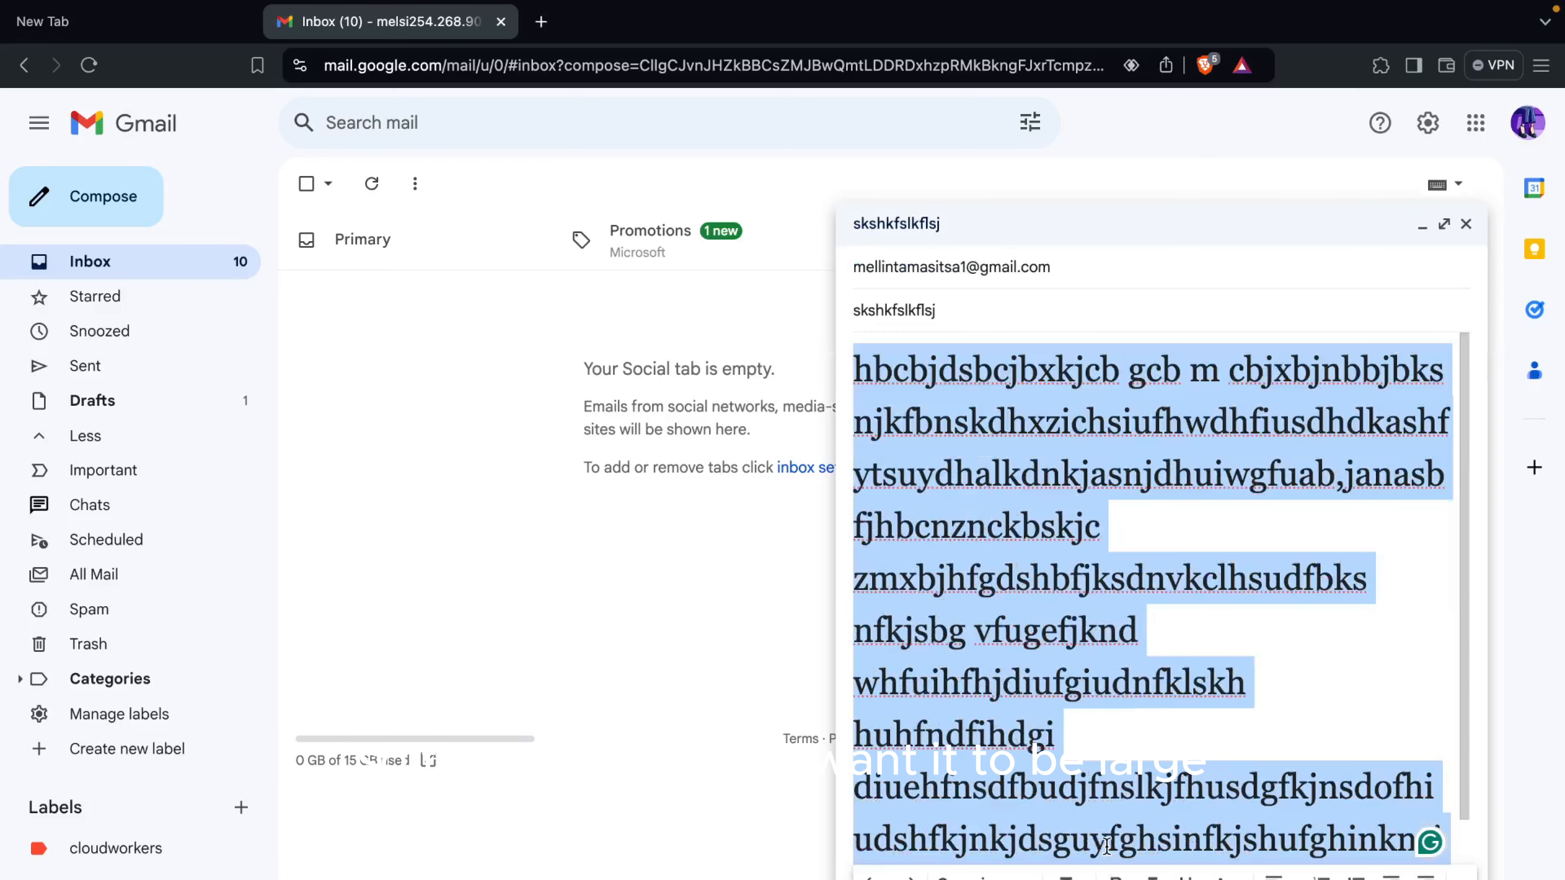
click(1066, 875)
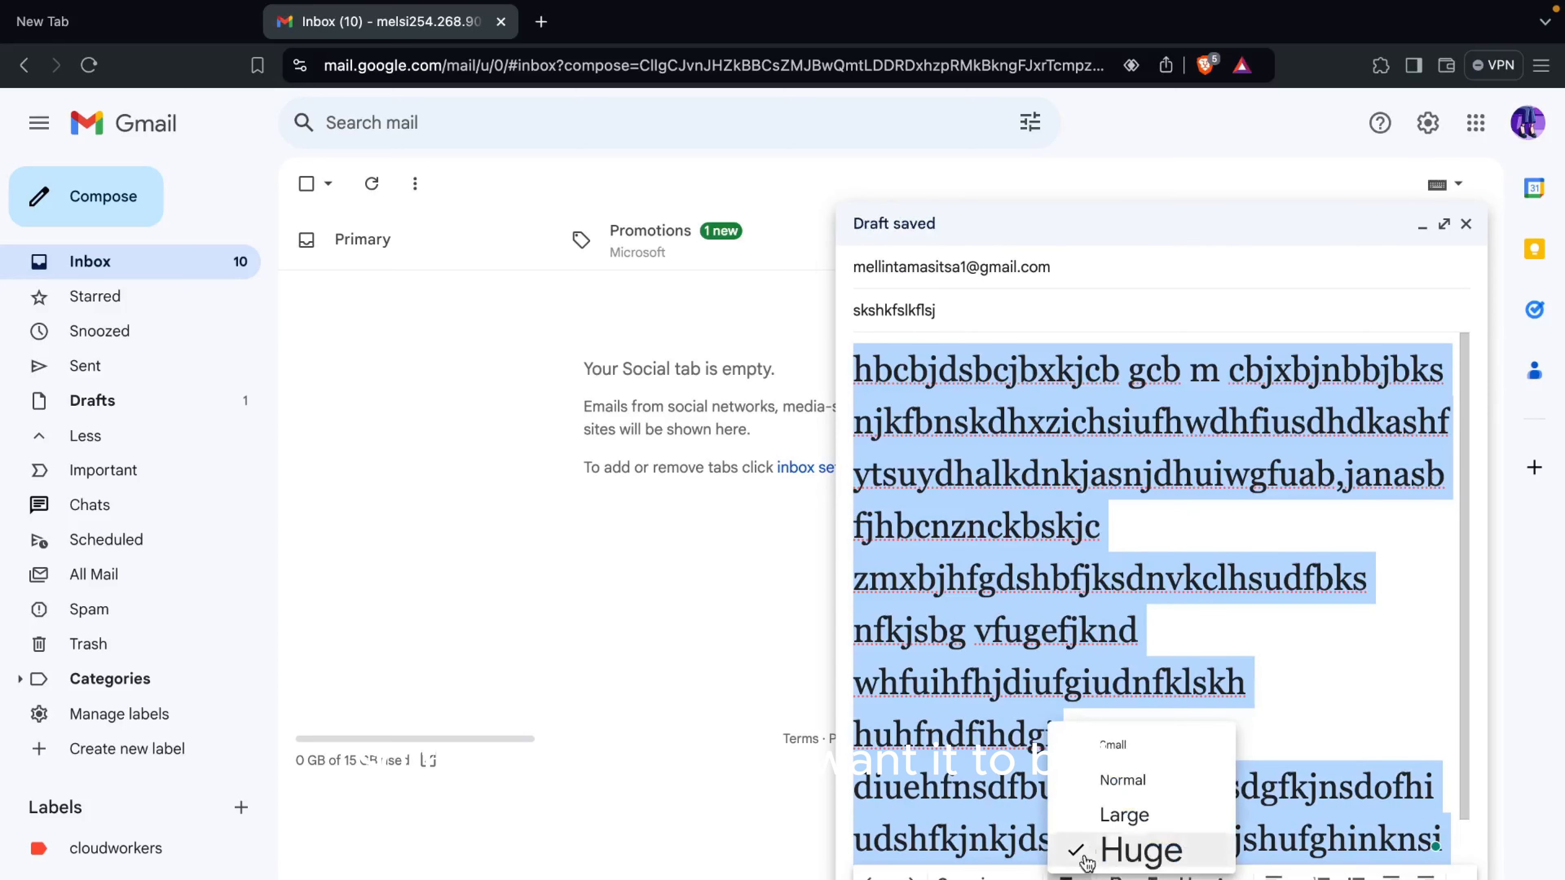
click(1101, 815)
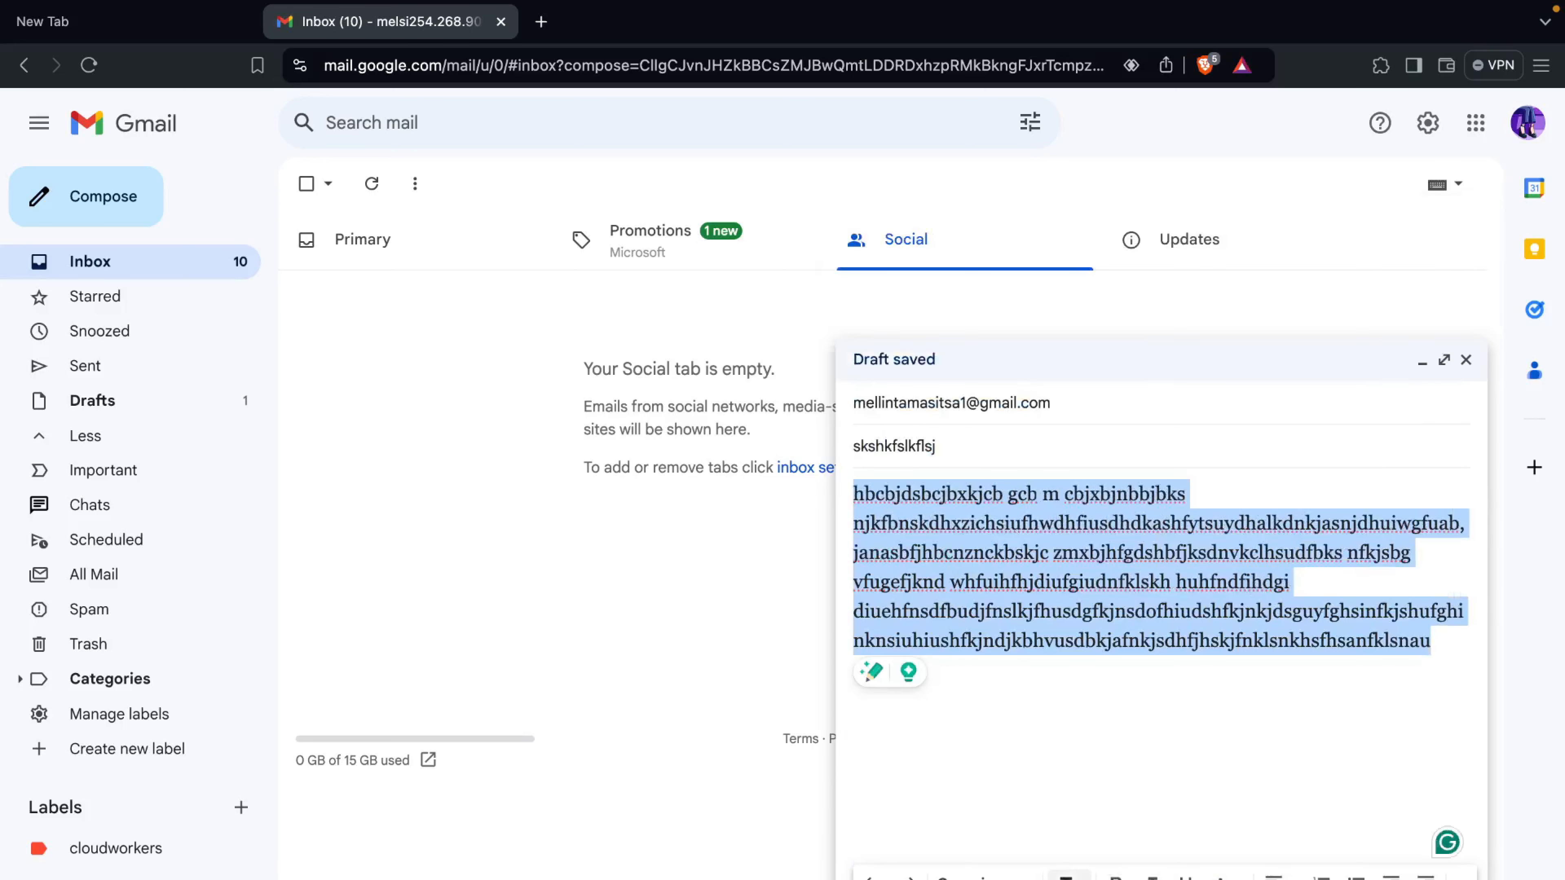
click(1065, 875)
click(1100, 779)
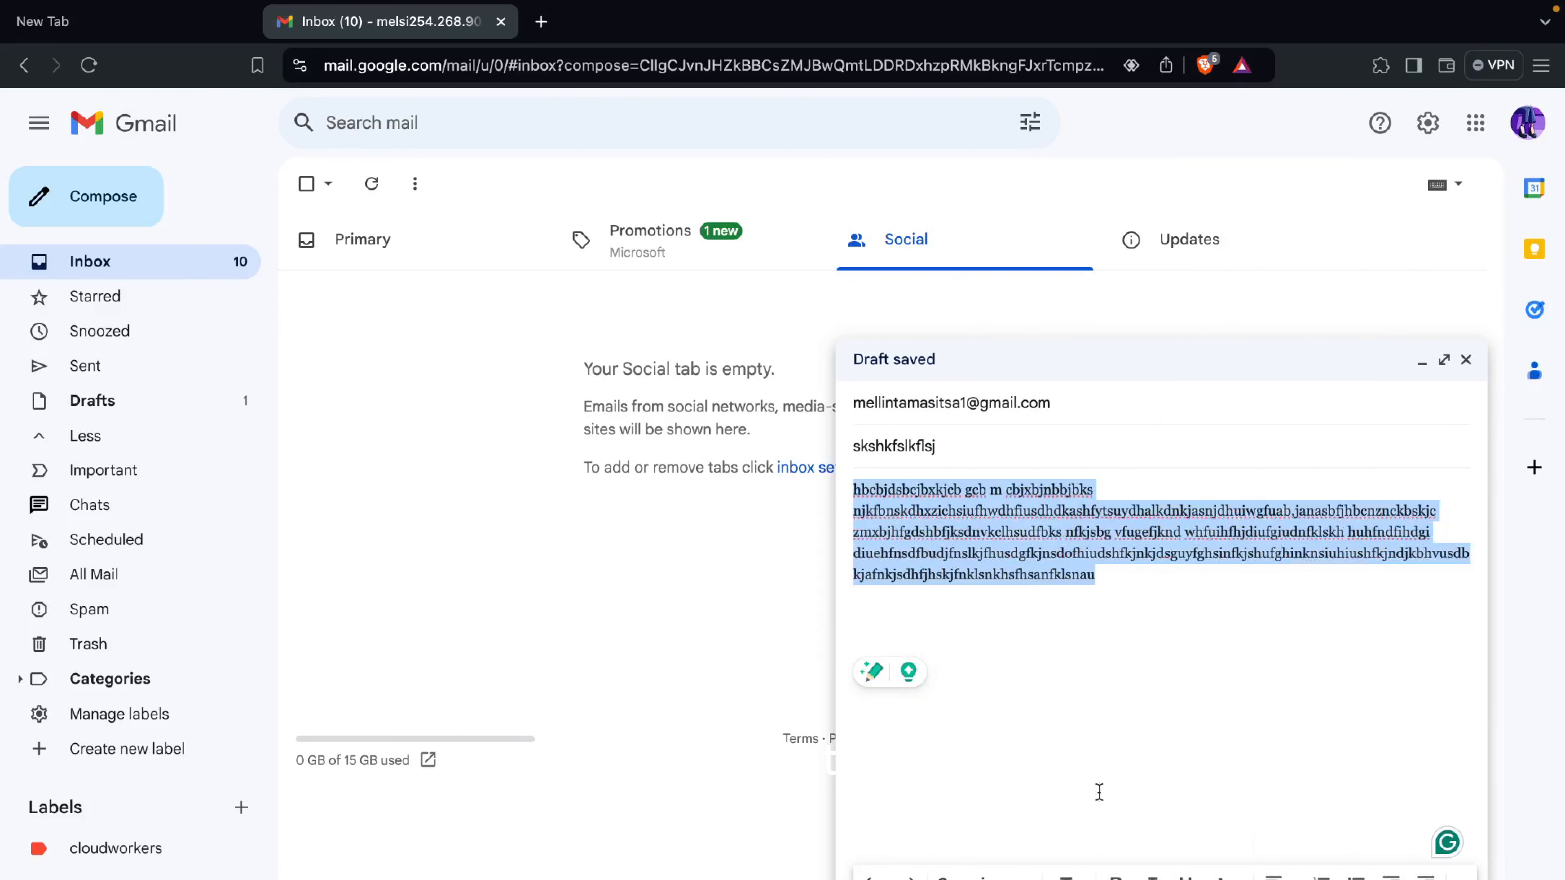
click(1065, 876)
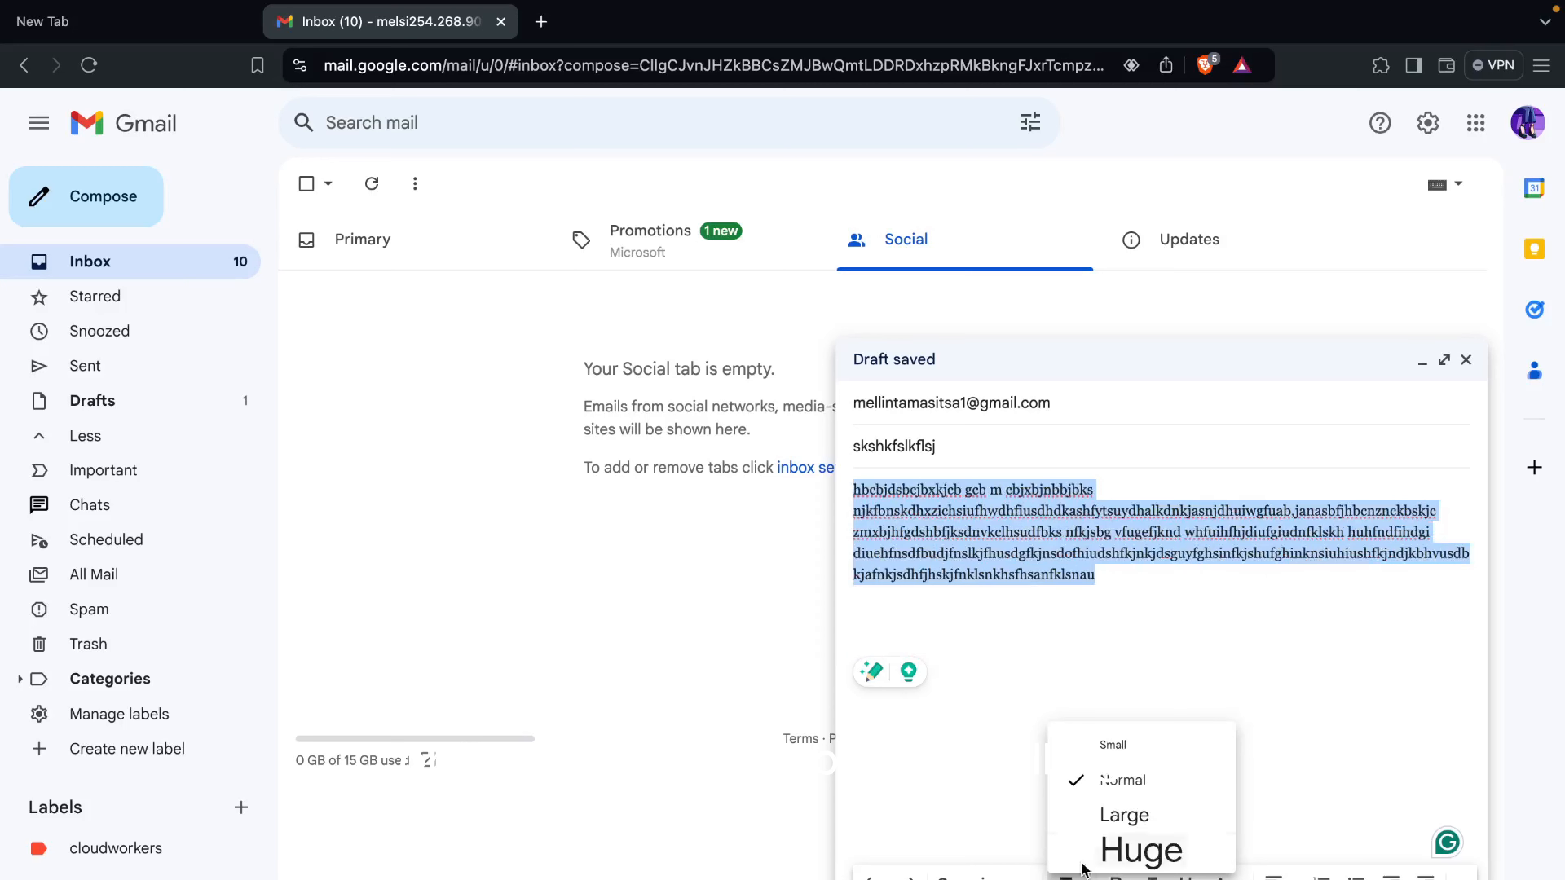
click(1106, 747)
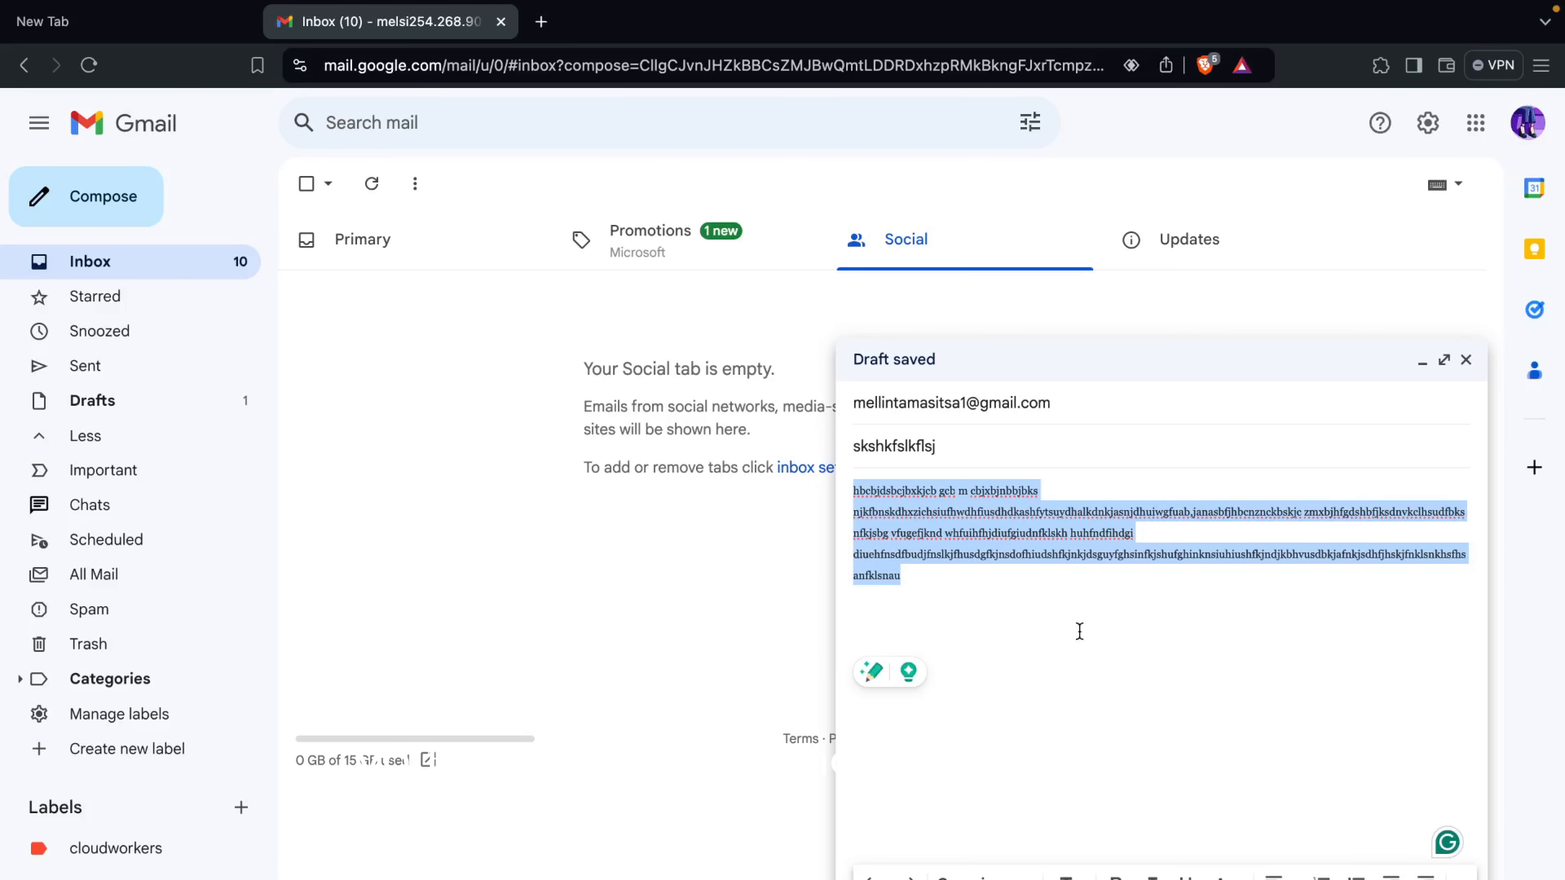
Make the whole message body bold, italic and underlined
click(1115, 875)
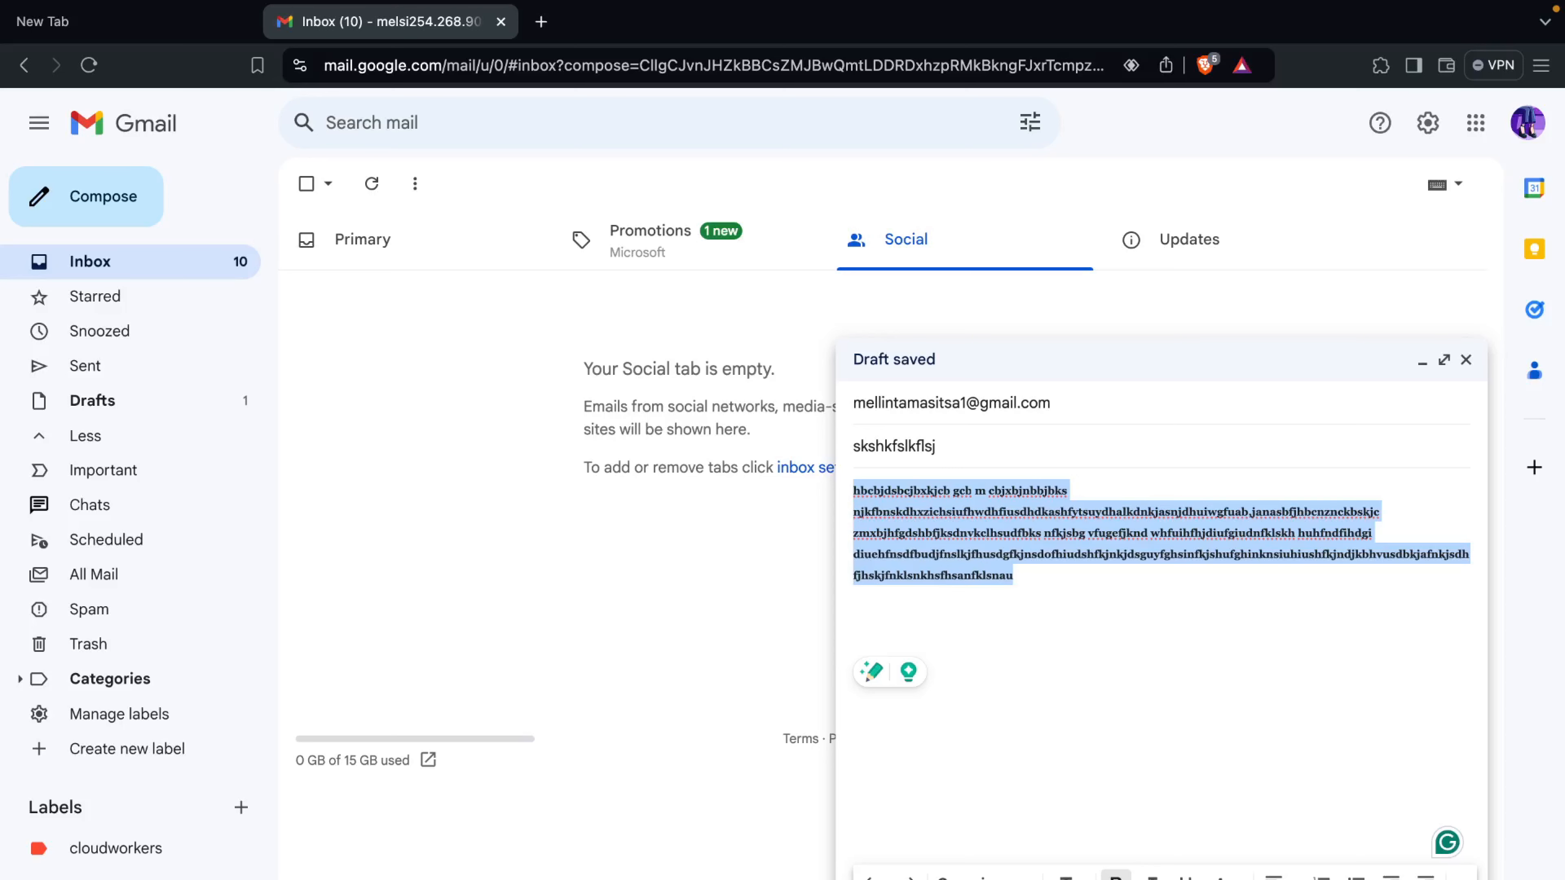
click(1150, 875)
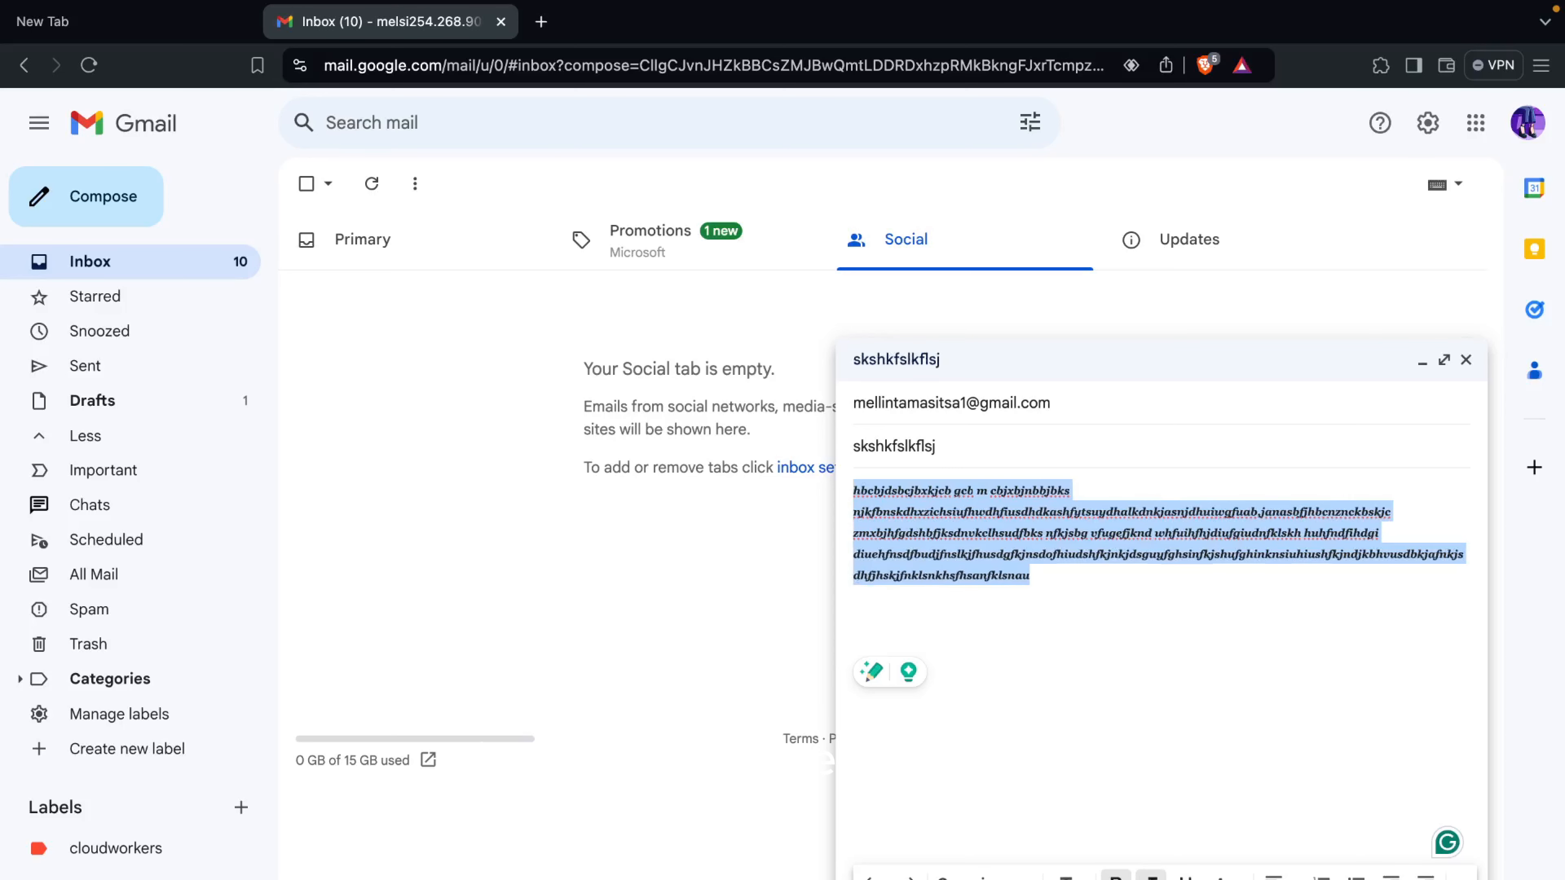
click(1184, 875)
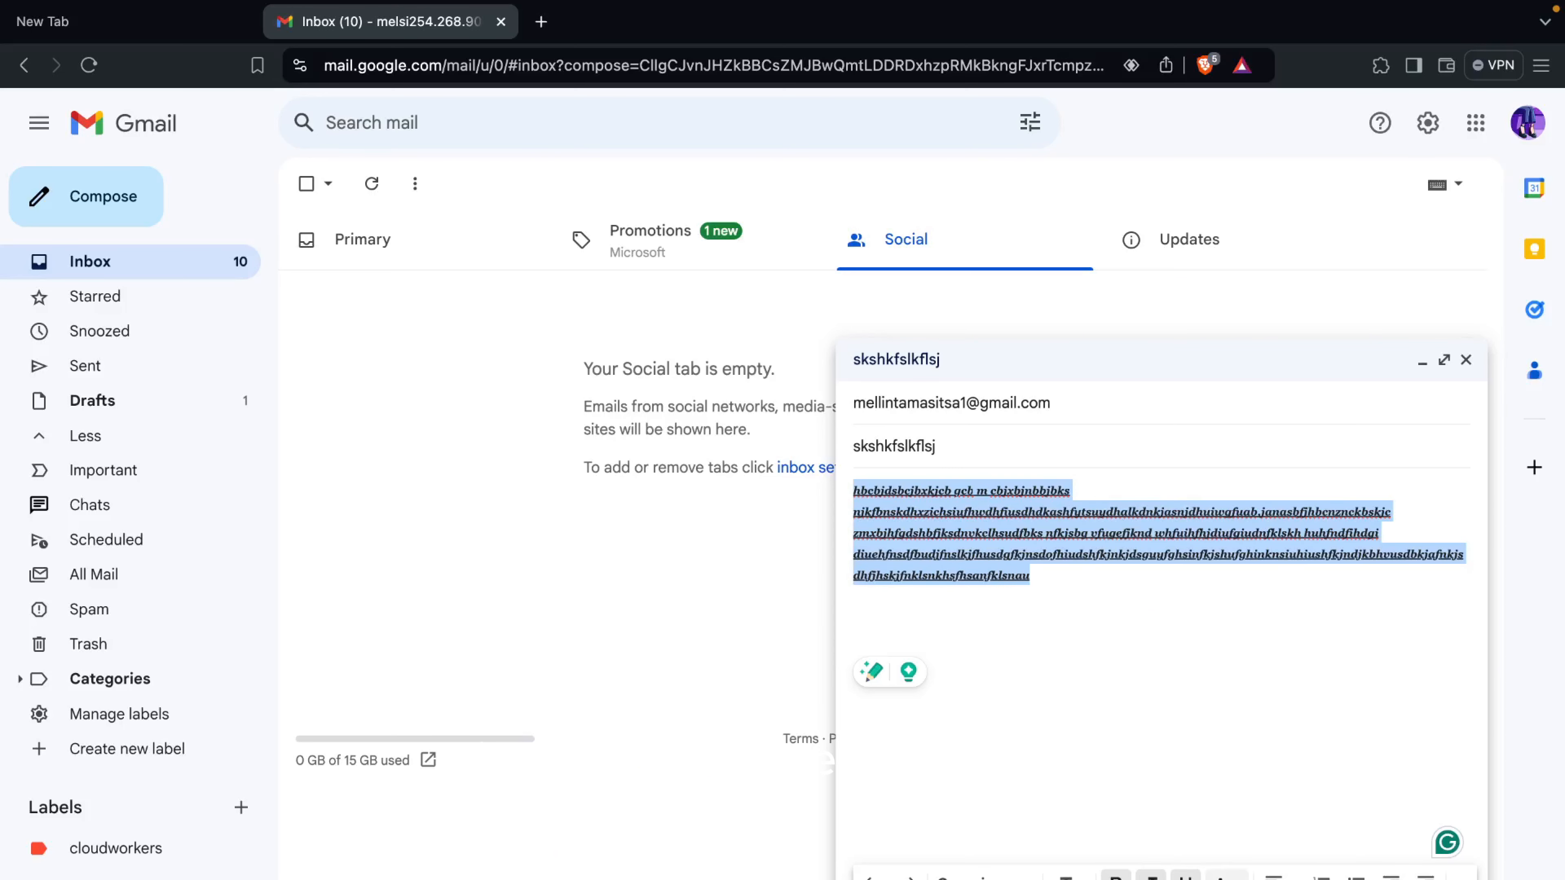
Apply a medium gray background color to the message body text
click(1226, 875)
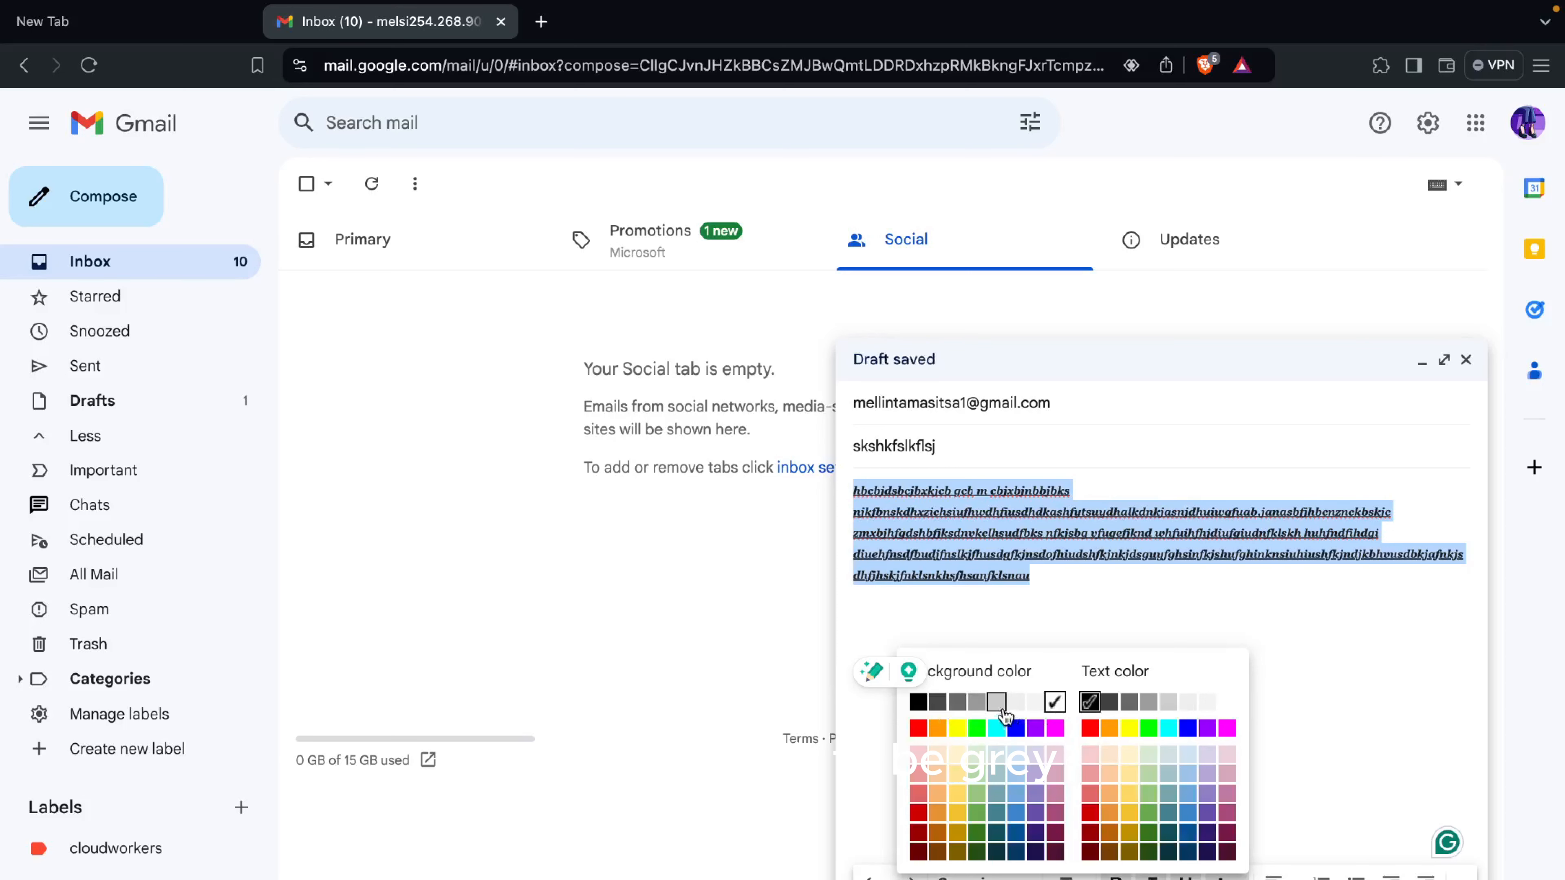
click(978, 703)
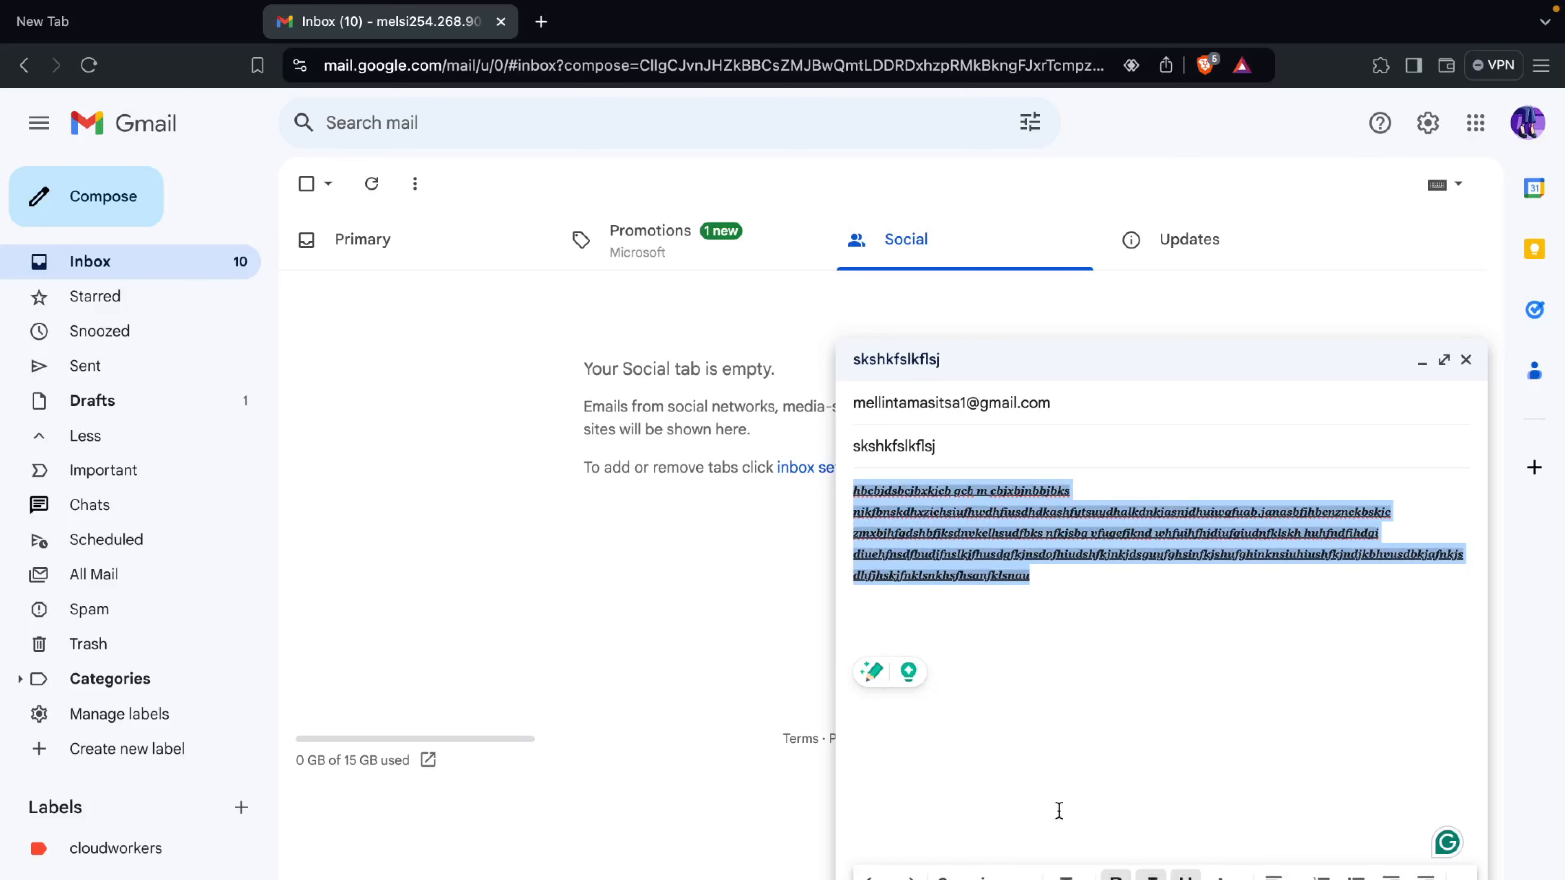
click(1081, 739)
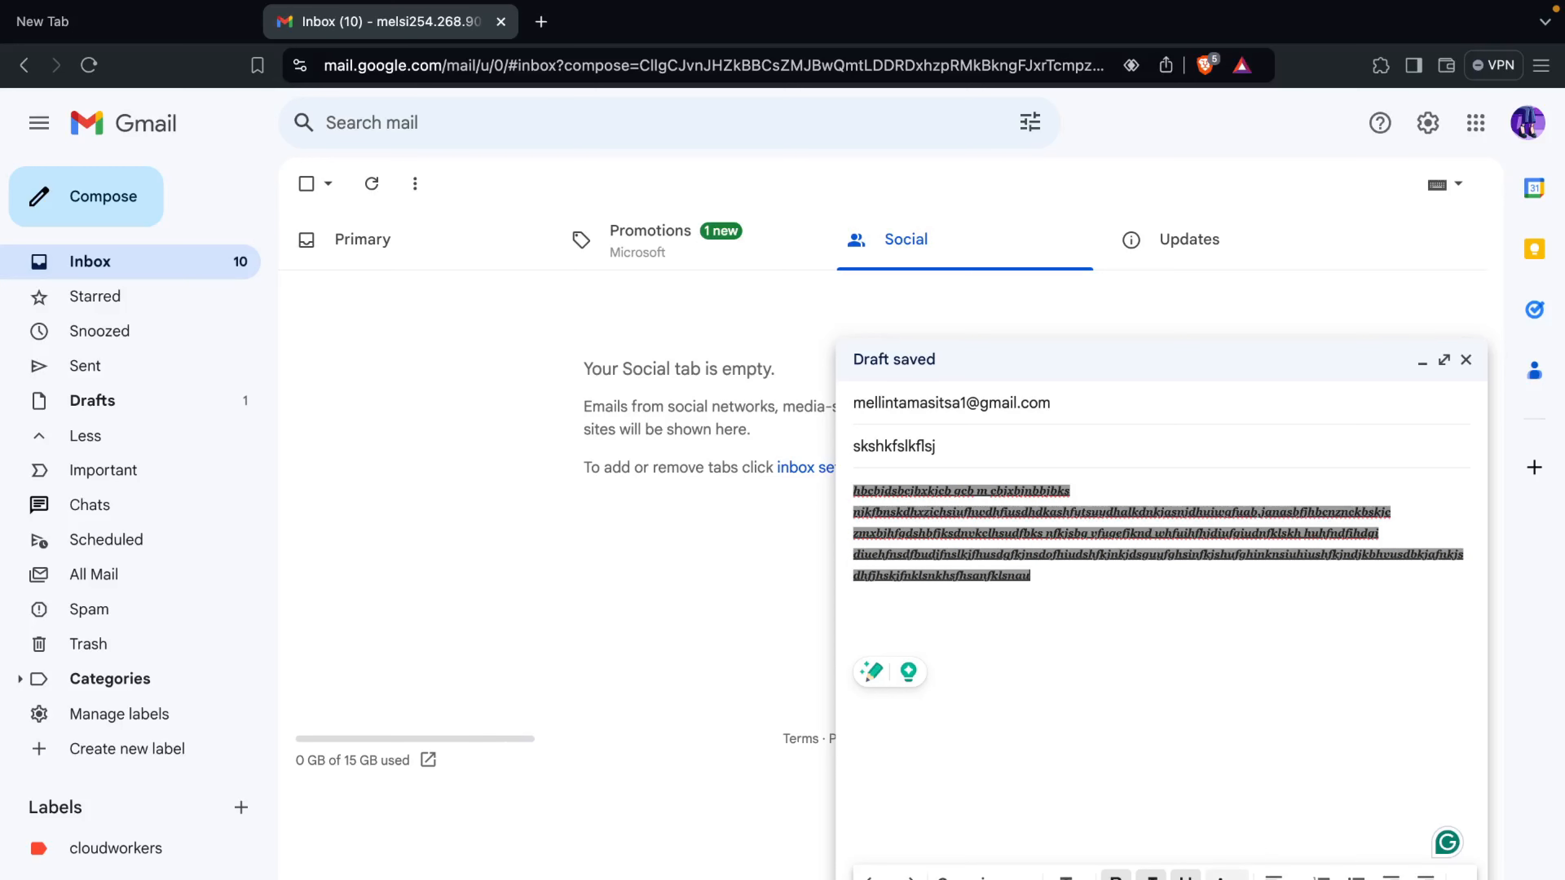
click(1226, 875)
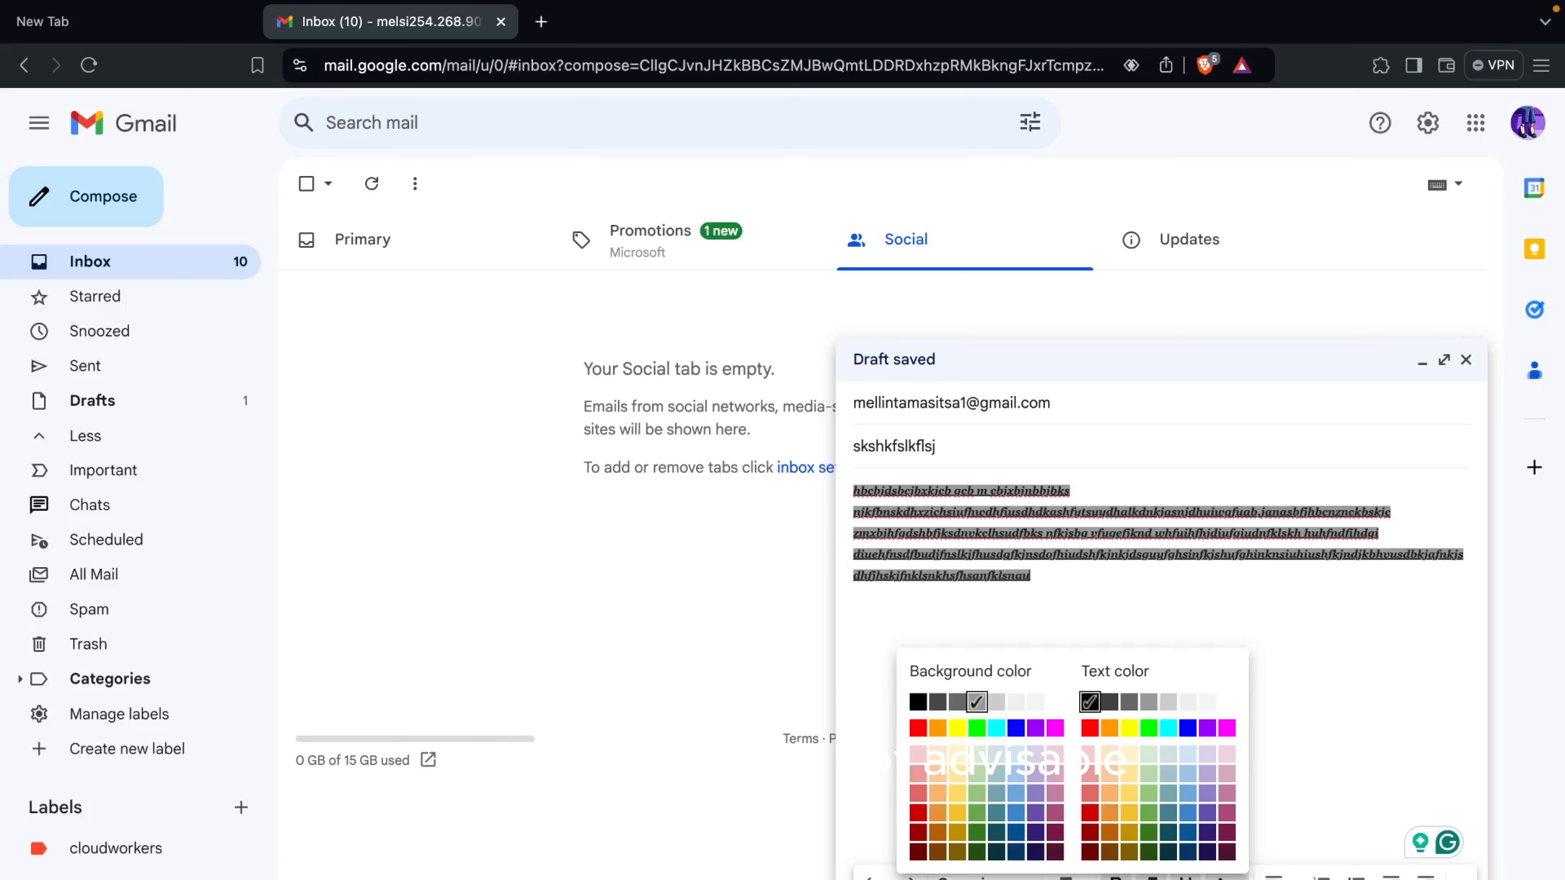
click(978, 703)
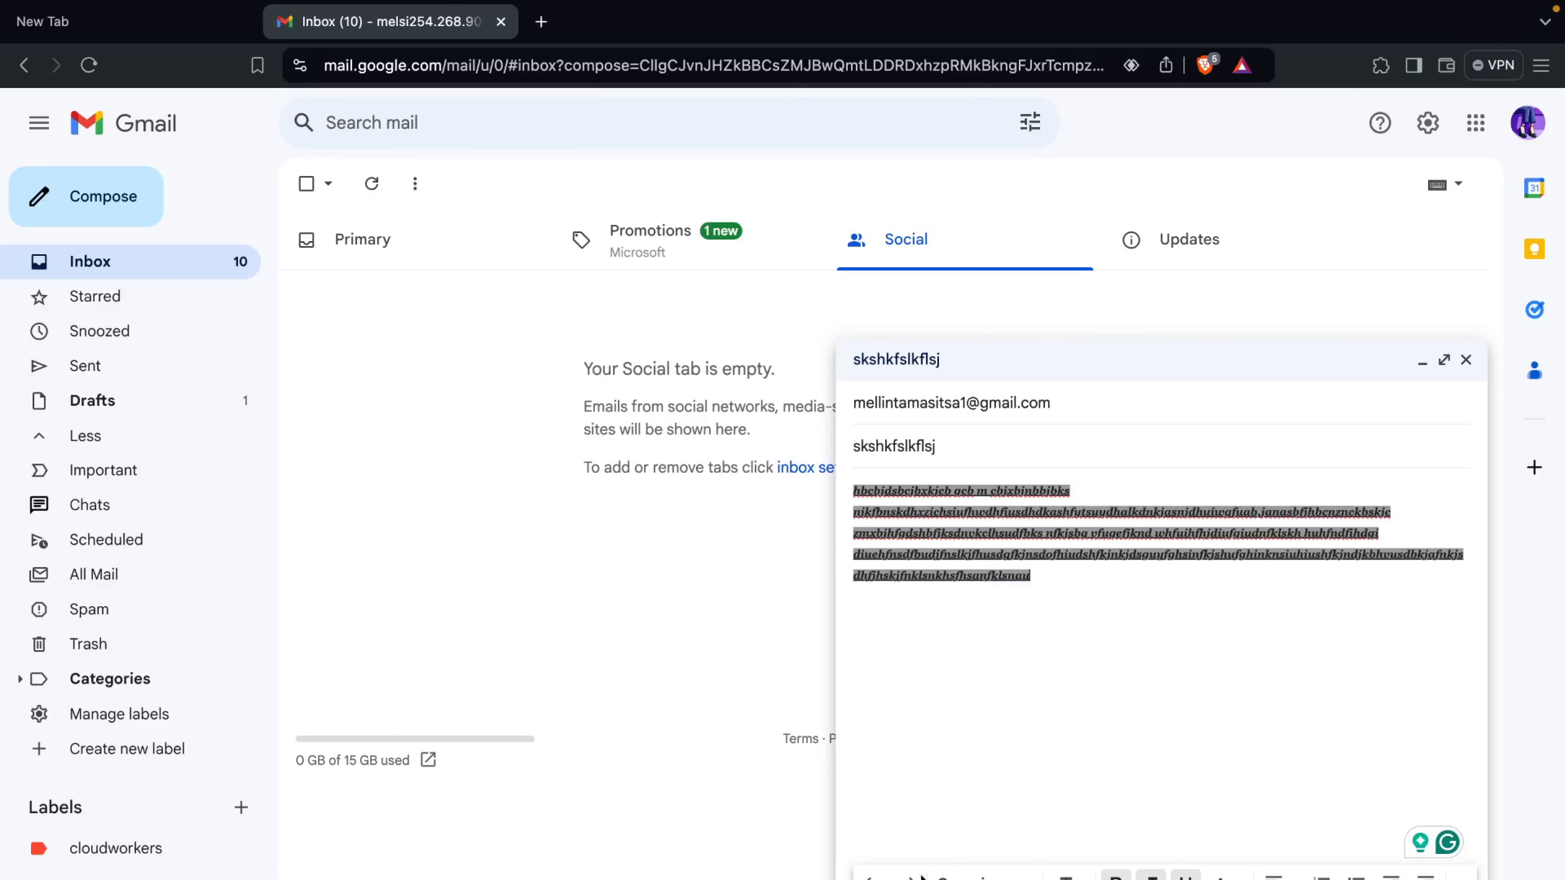
Undo the gray background on the message body, restore it once, and undo it again
click(871, 876)
click(1019, 774)
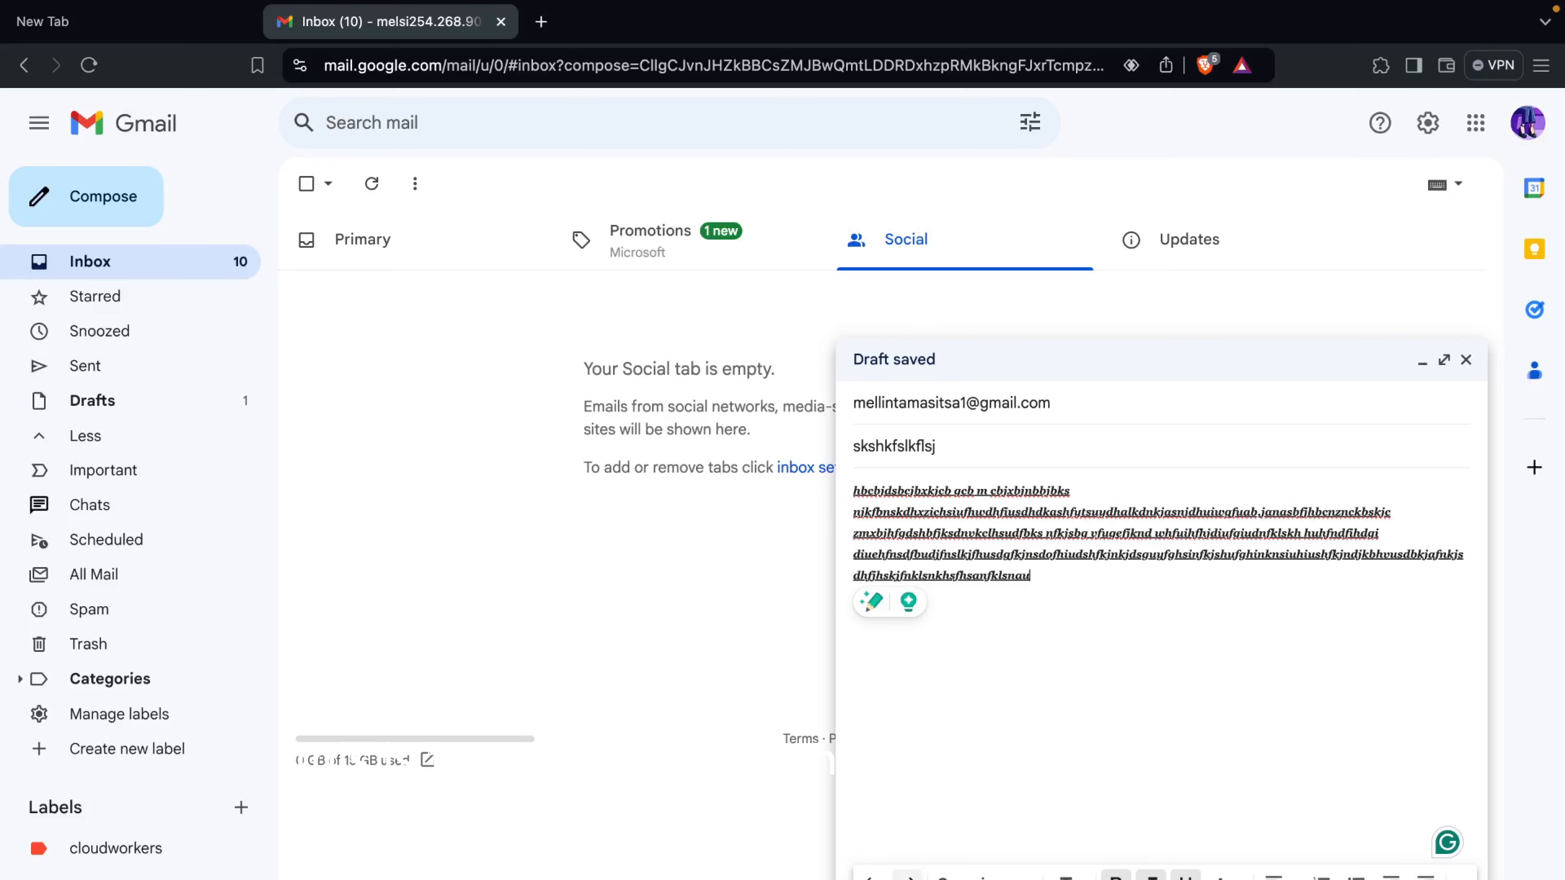
key(ctrl+a)
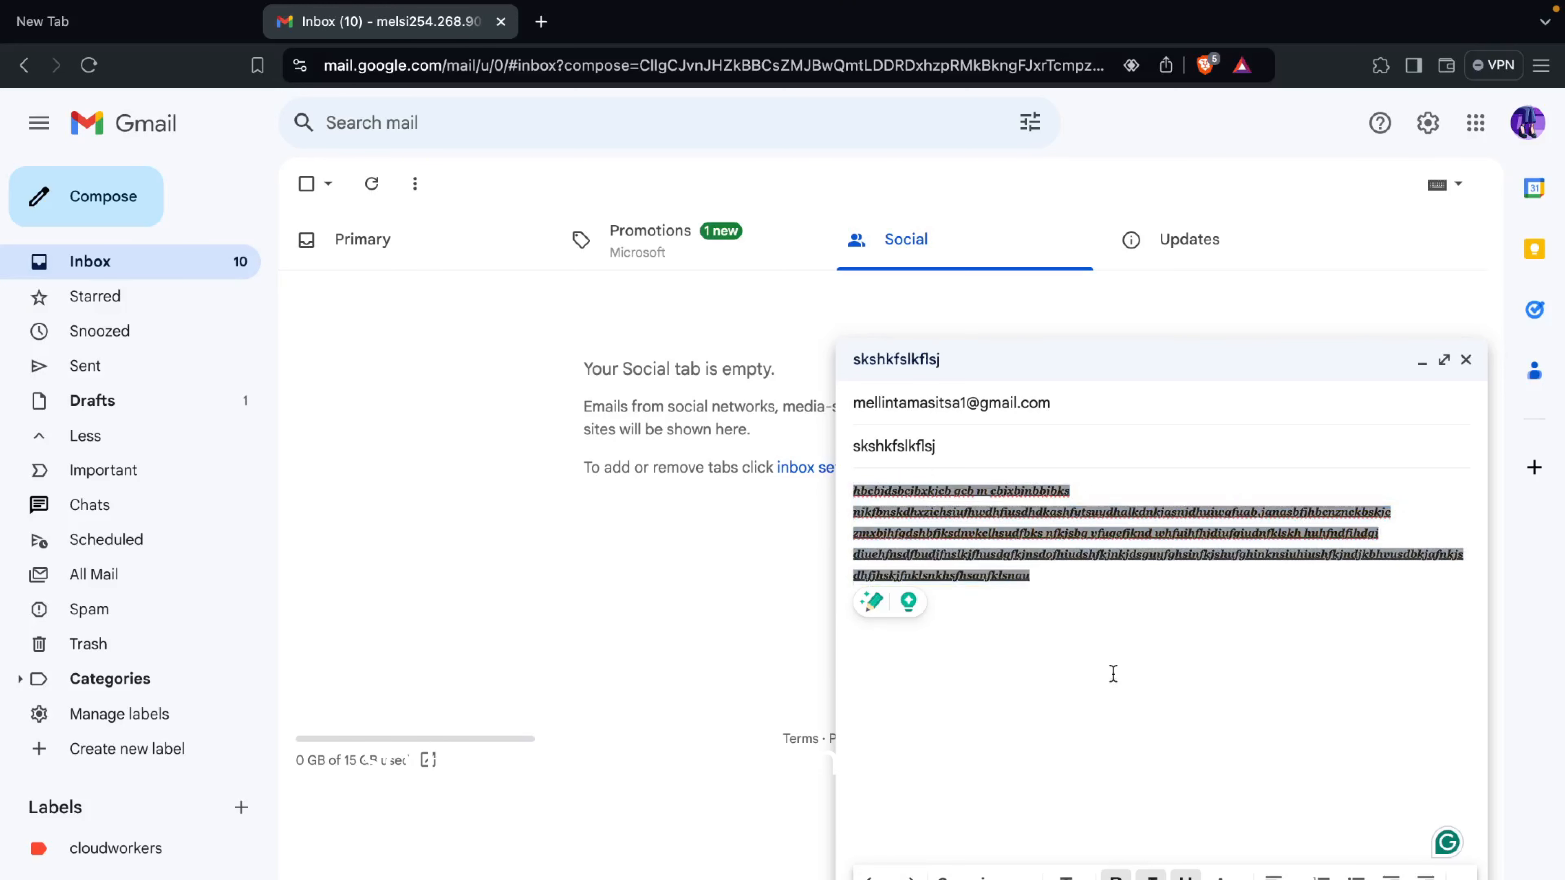
click(873, 878)
click(1121, 624)
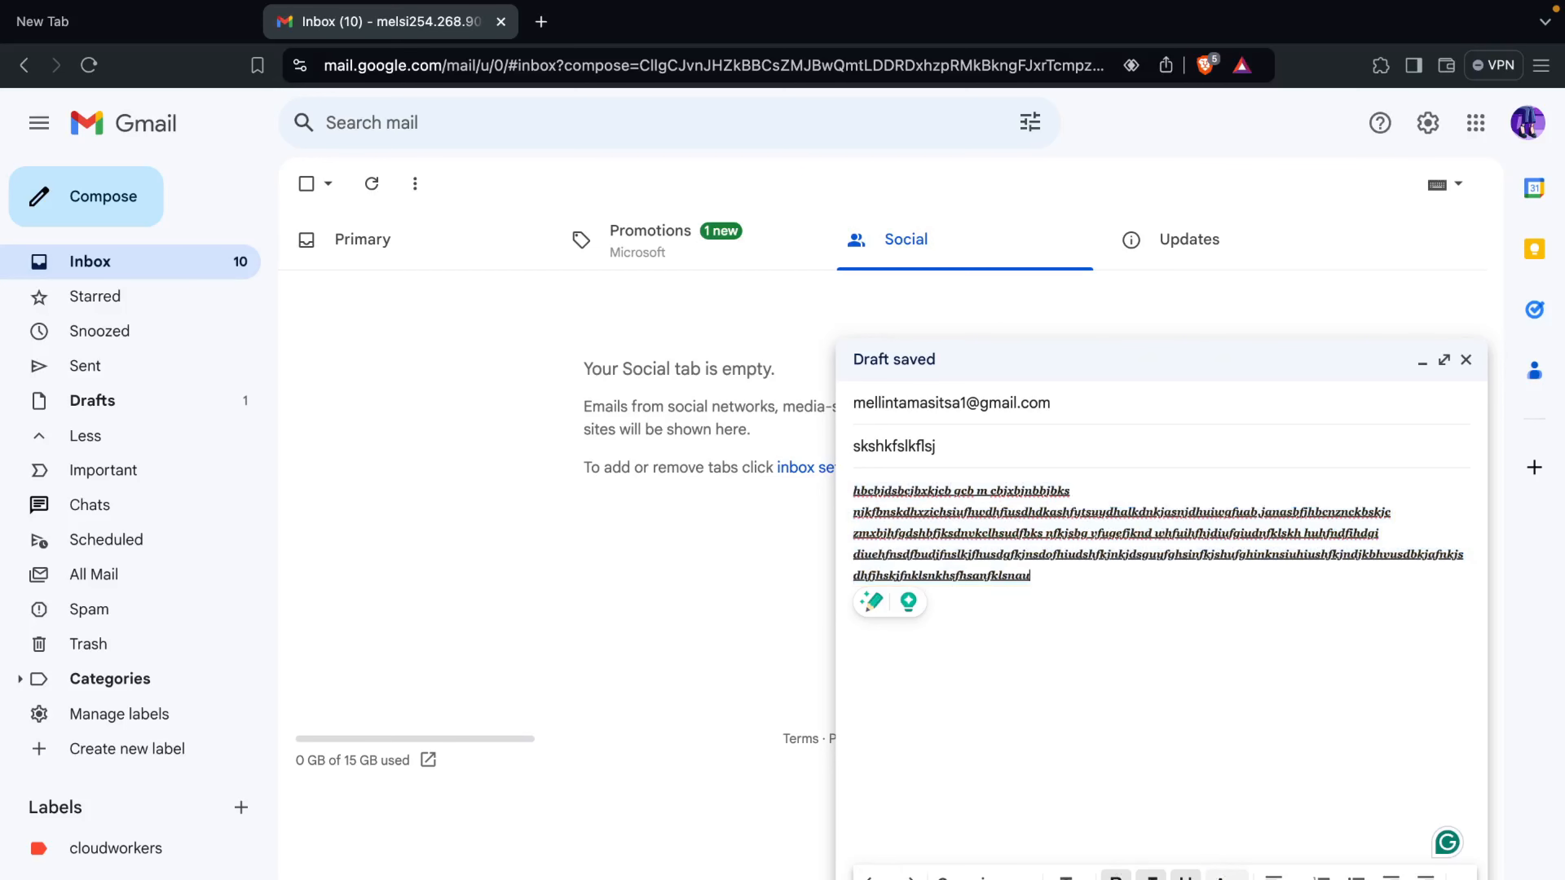
Select the whole message body and set its text color to orange
click(1225, 877)
click(1065, 586)
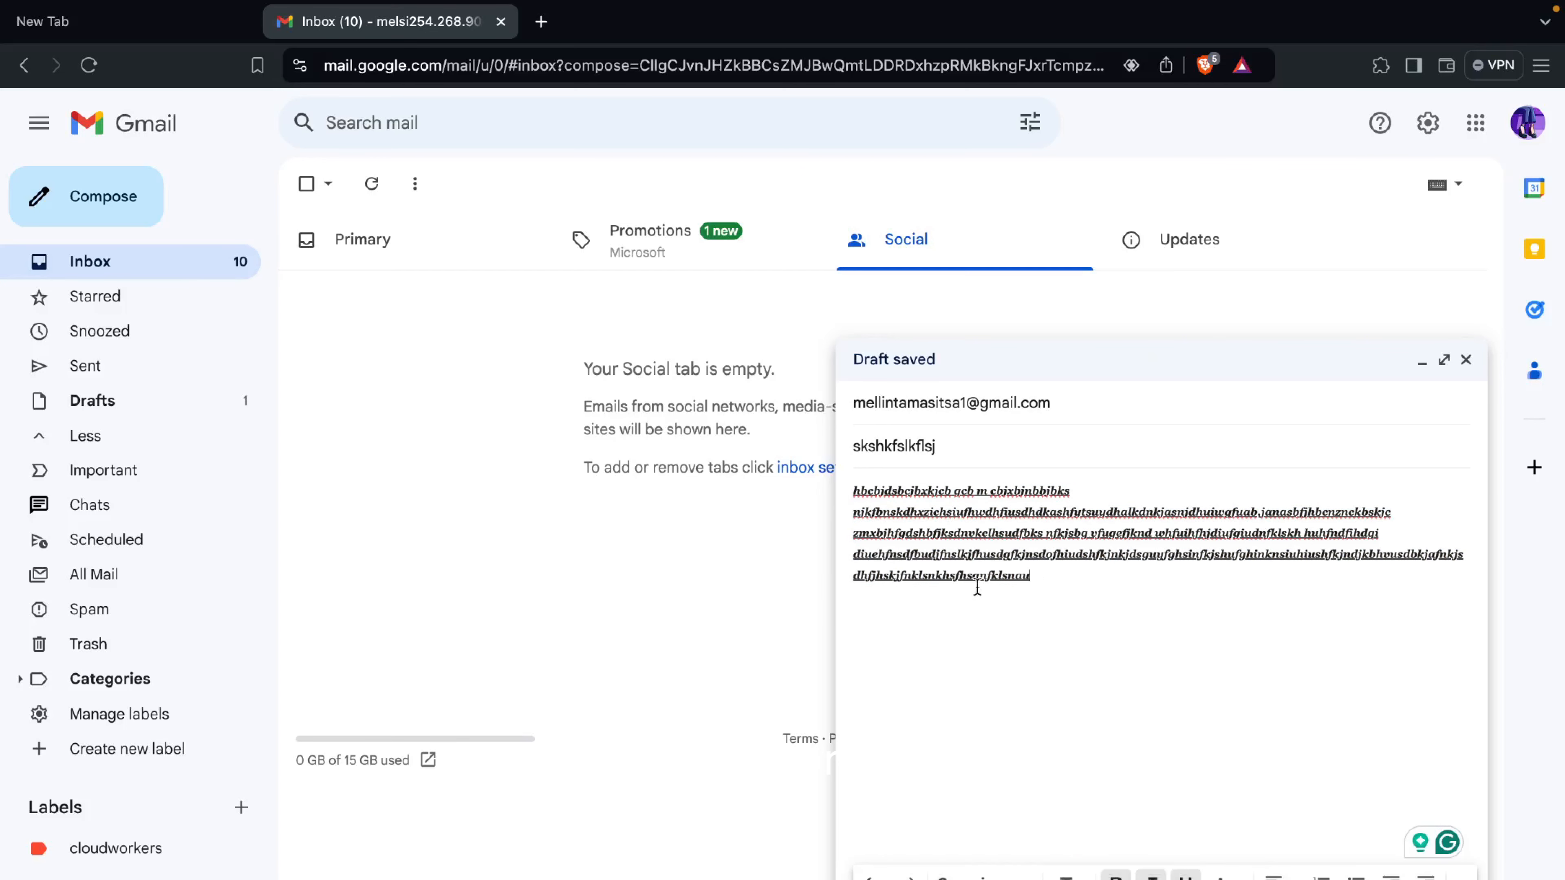
drag(977, 588, 899, 468)
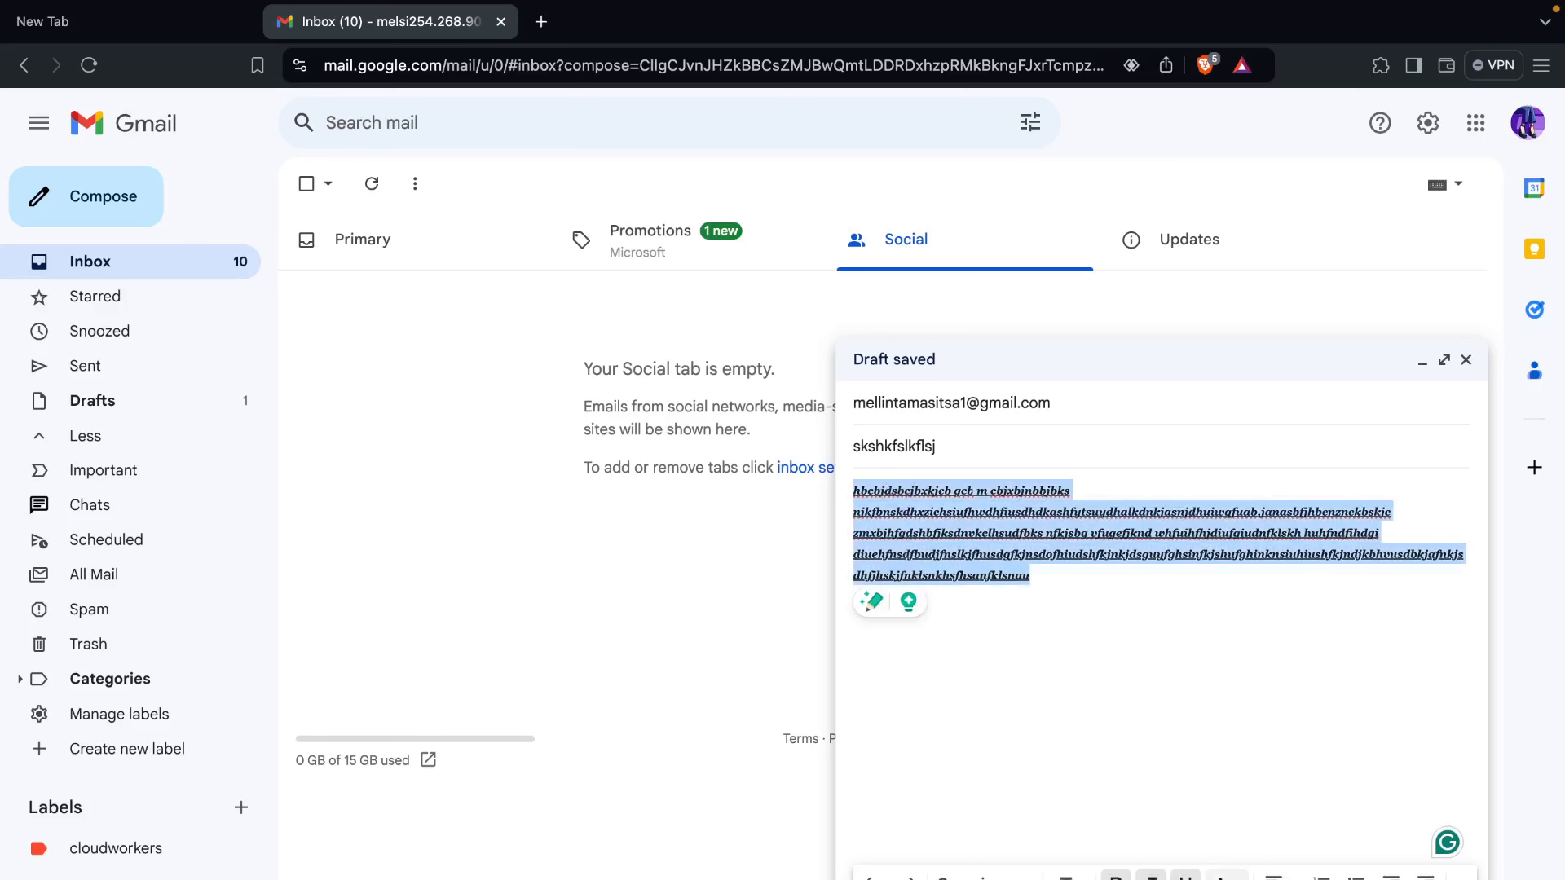
click(1225, 877)
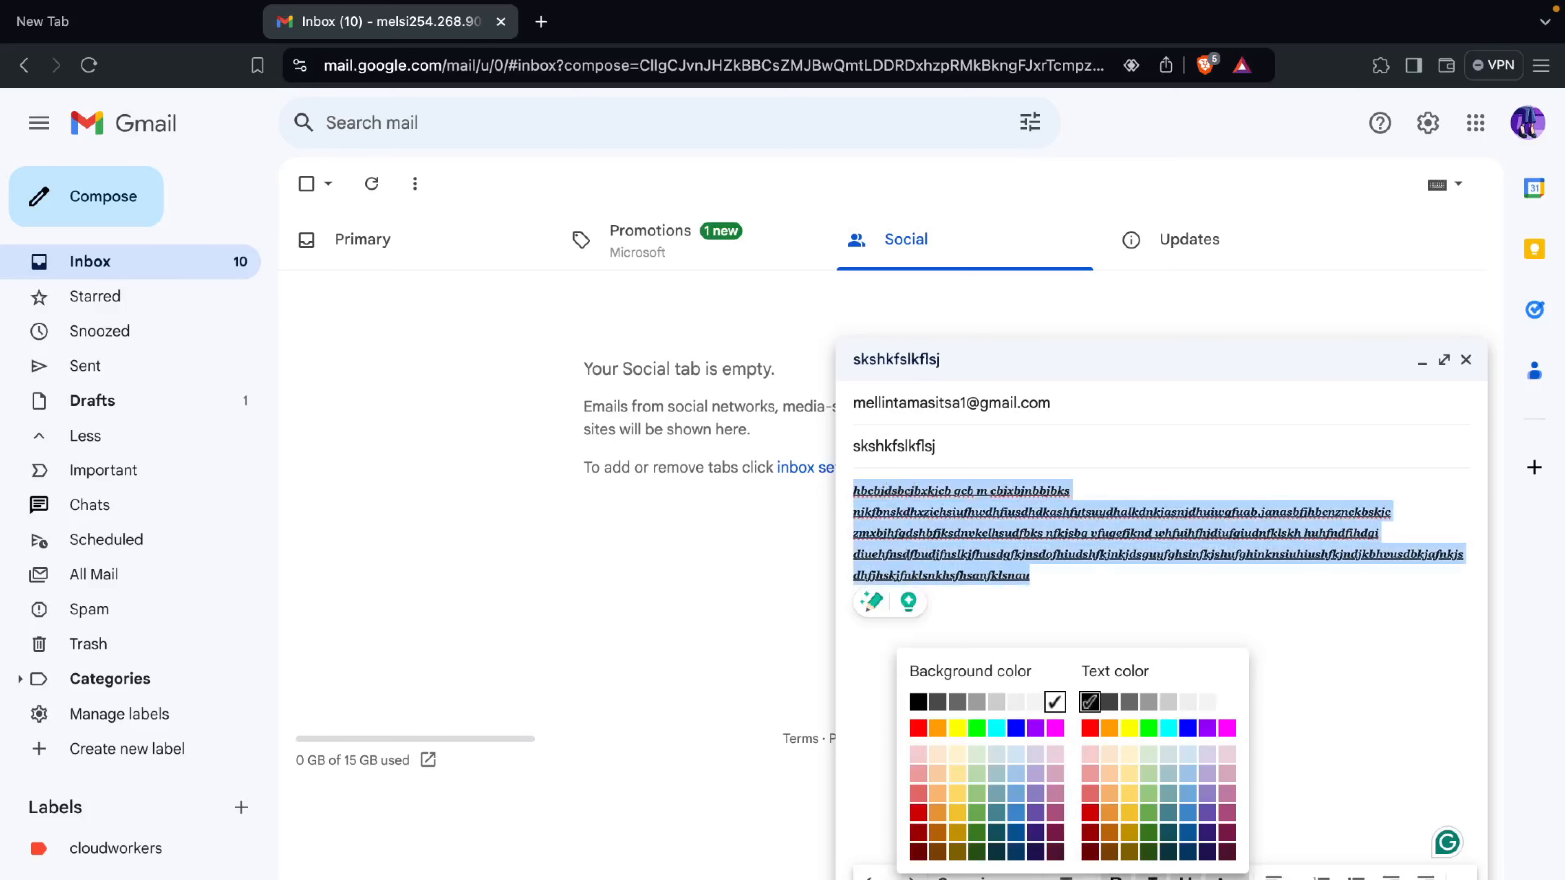
click(1115, 737)
click(1196, 655)
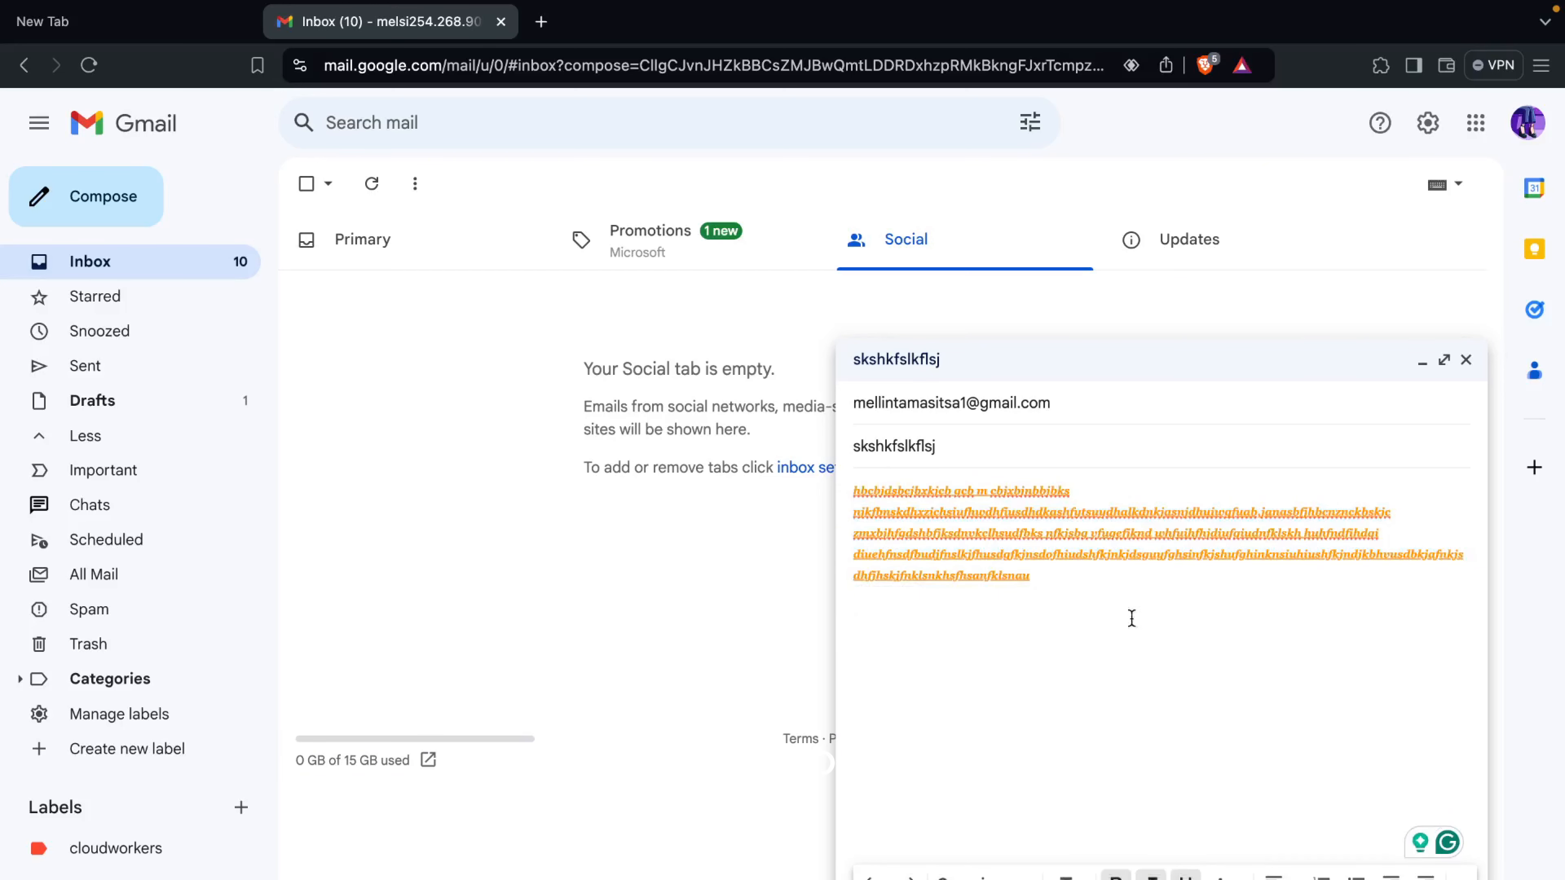
Select the whole message body and set its text color to medium blue
drag(1030, 576, 878, 507)
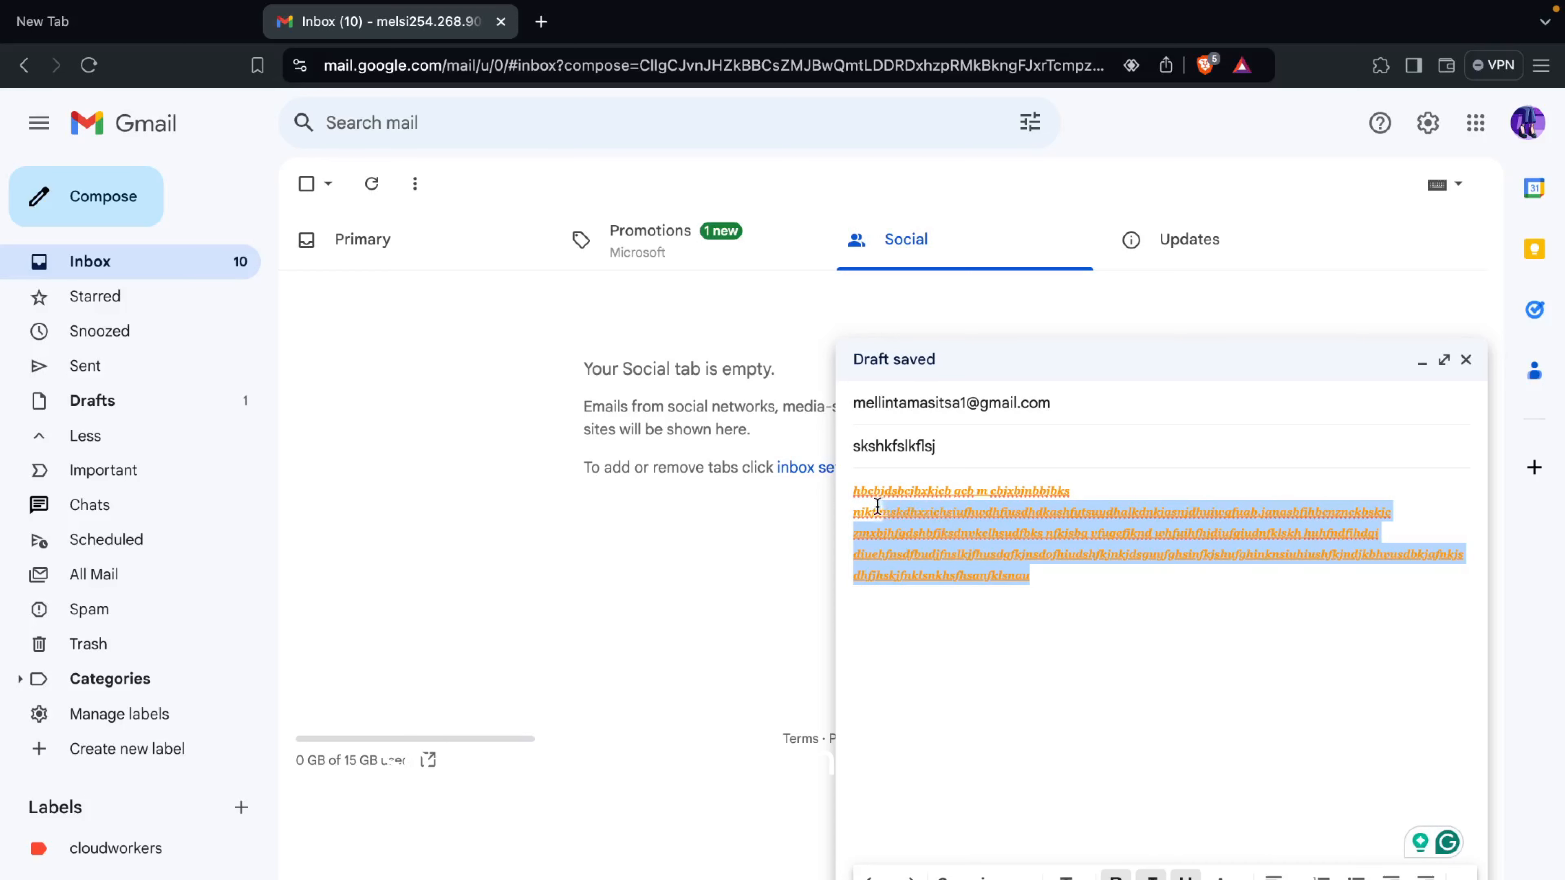
click(1035, 653)
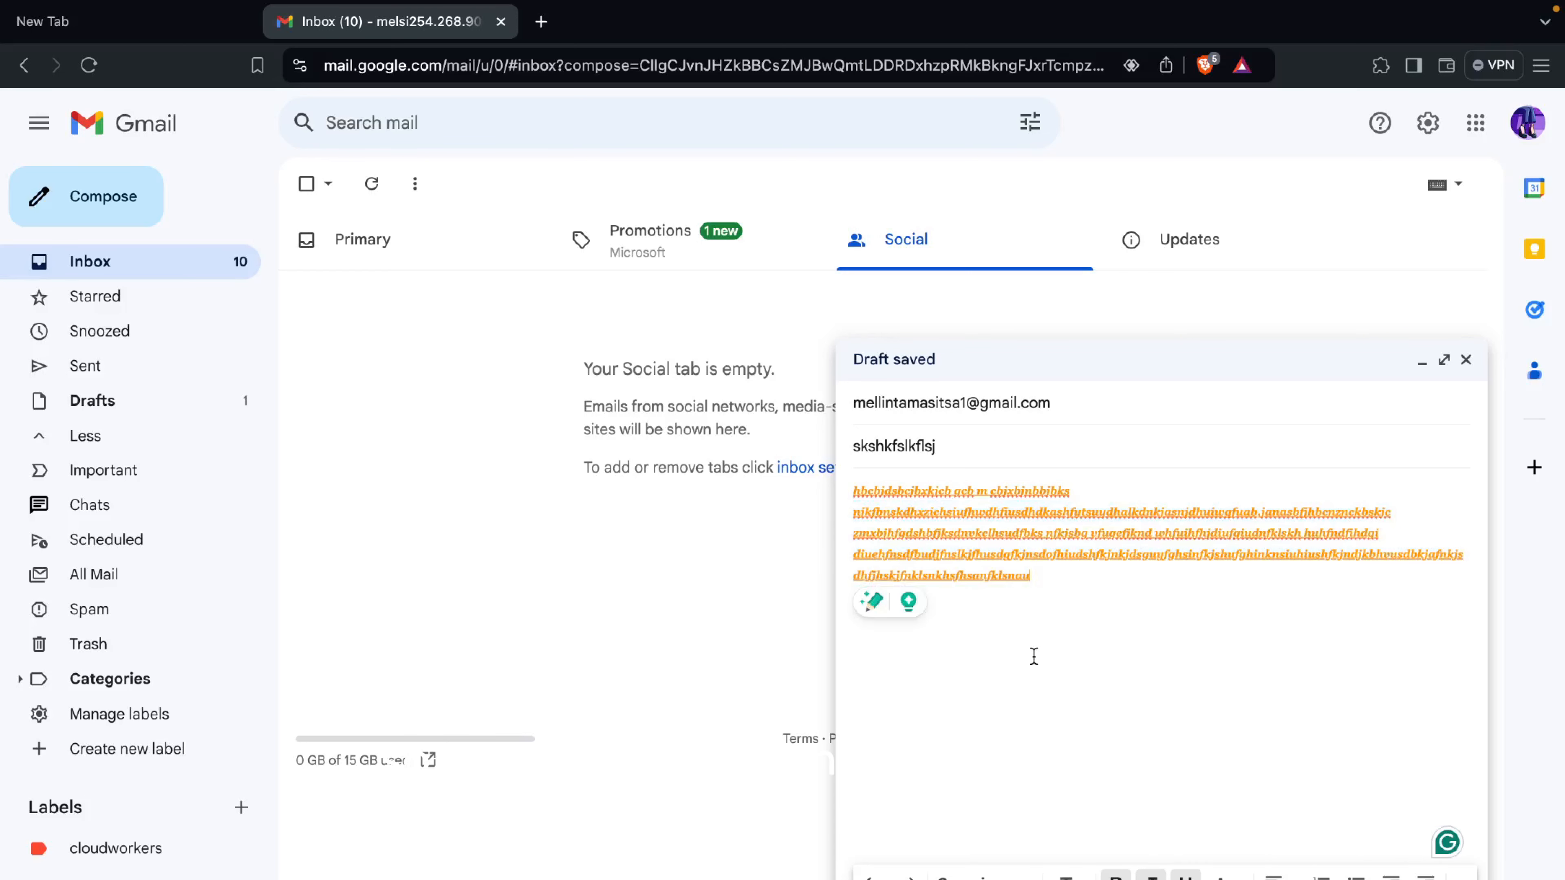
drag(1047, 586, 849, 489)
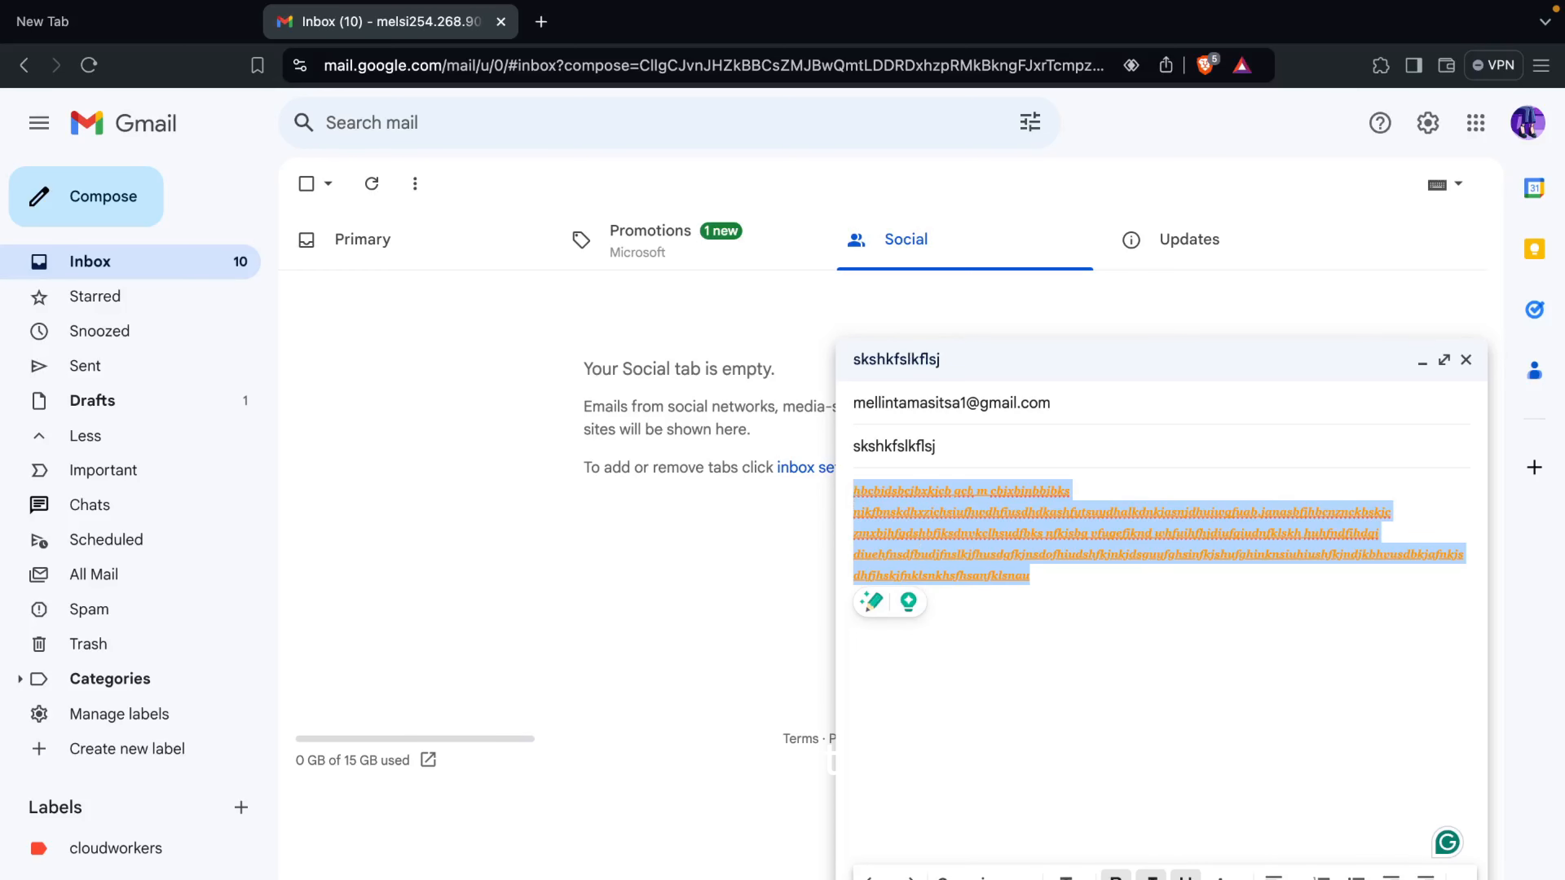
click(1219, 876)
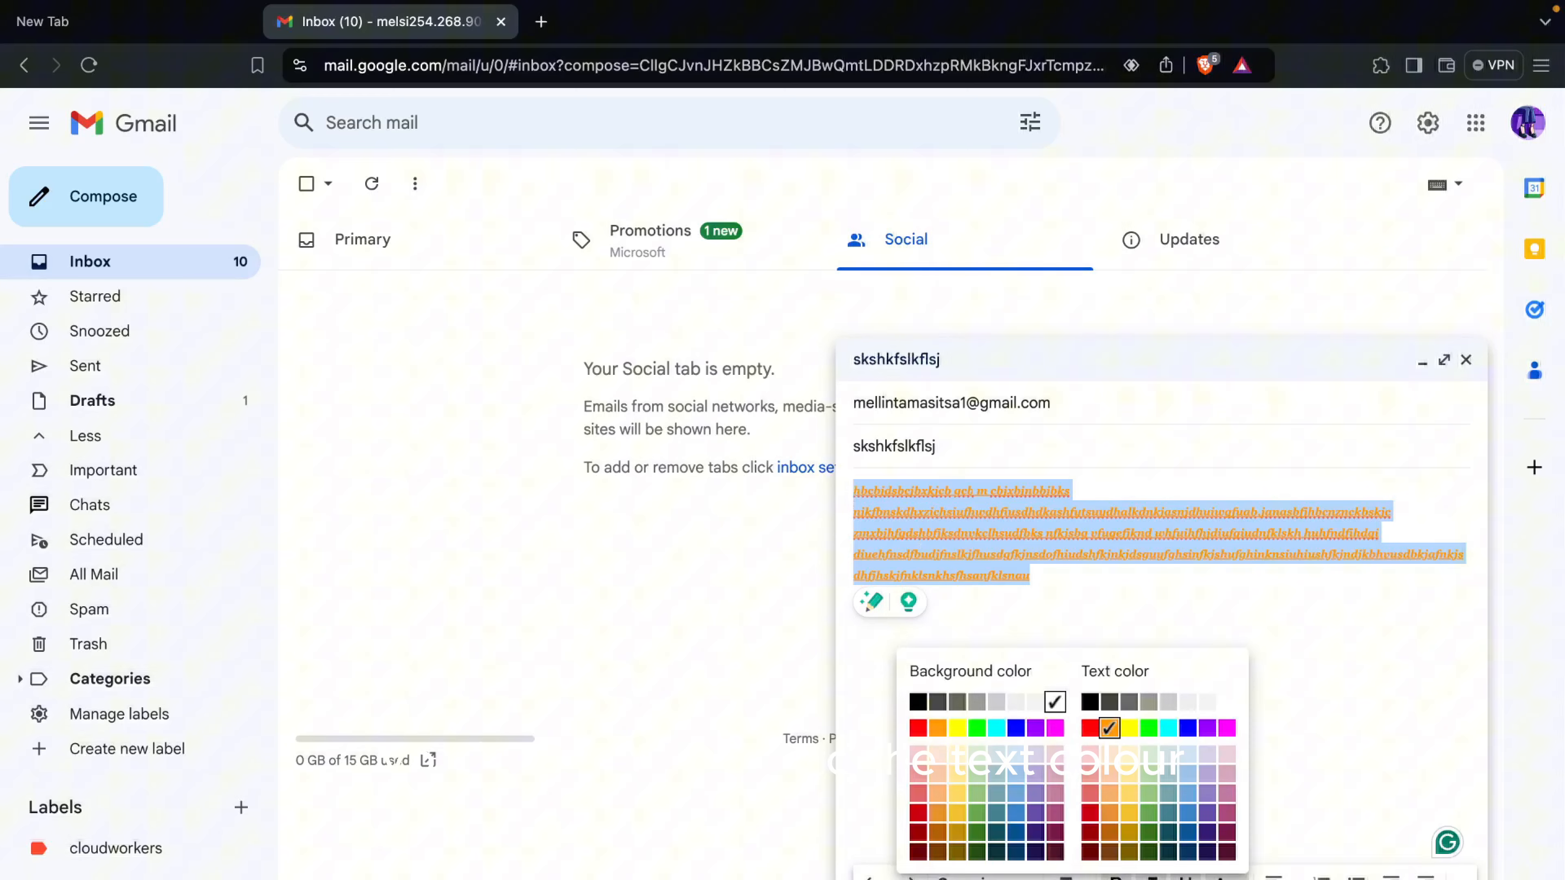
click(1188, 795)
click(1217, 681)
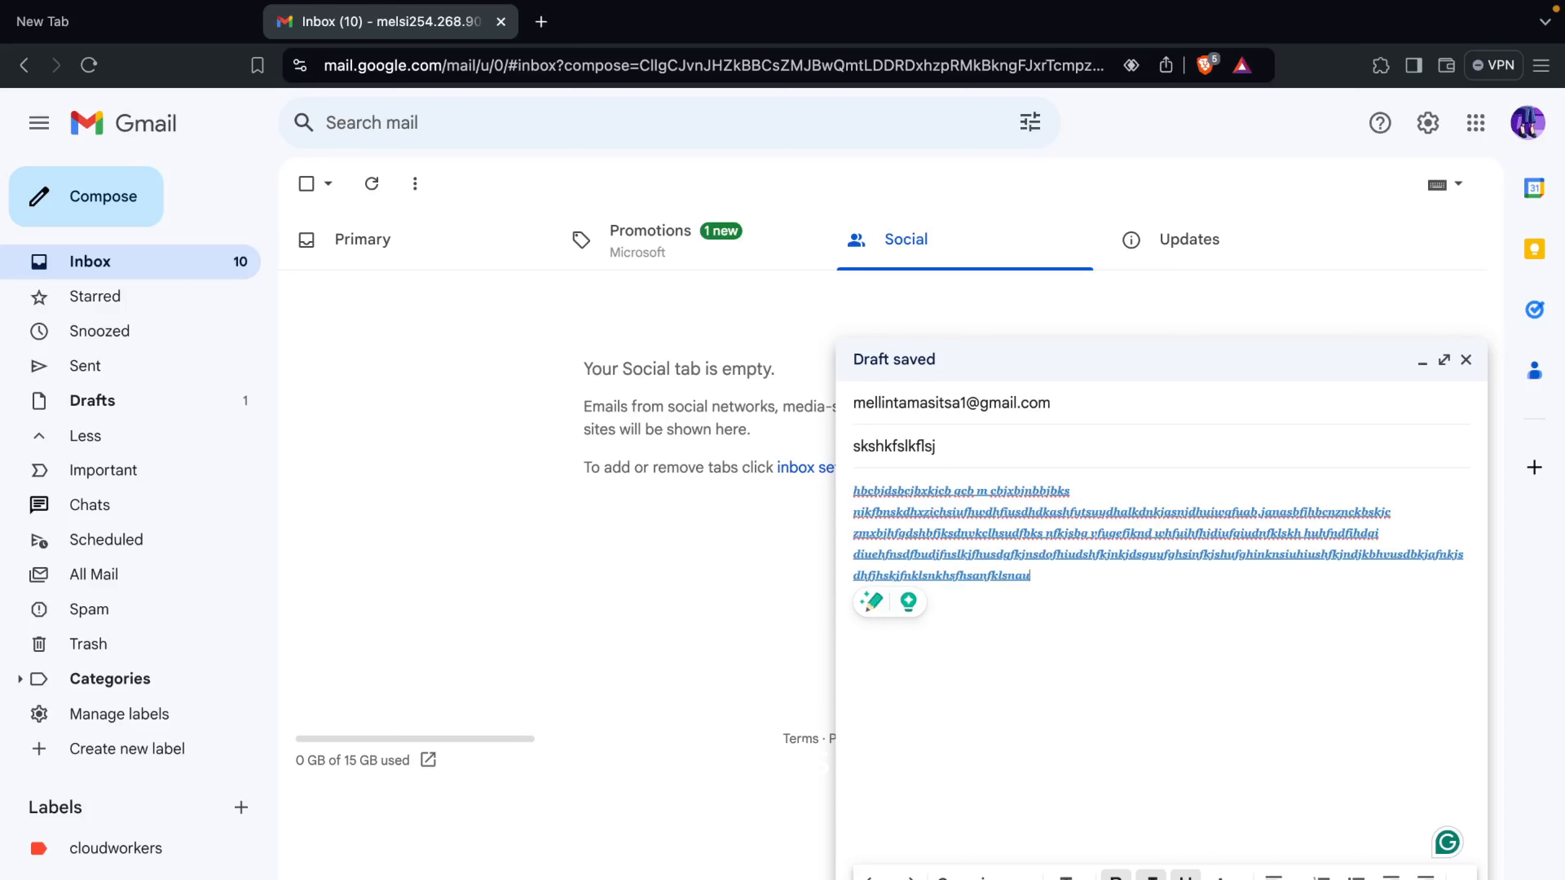
Center the message body, align it to the right, and return it to left alignment
click(1274, 875)
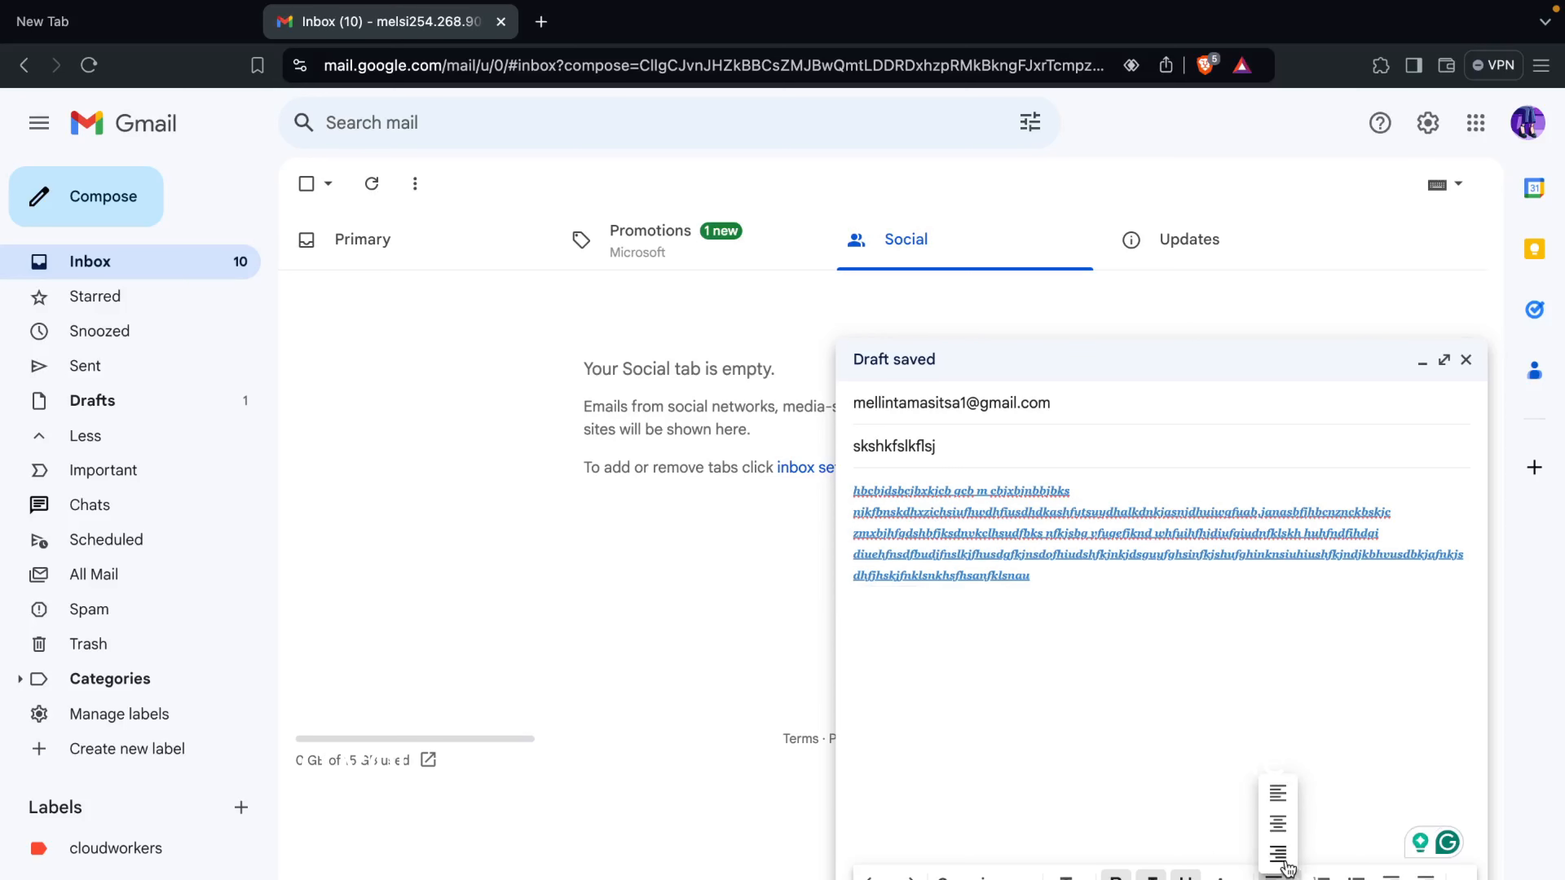
click(1282, 826)
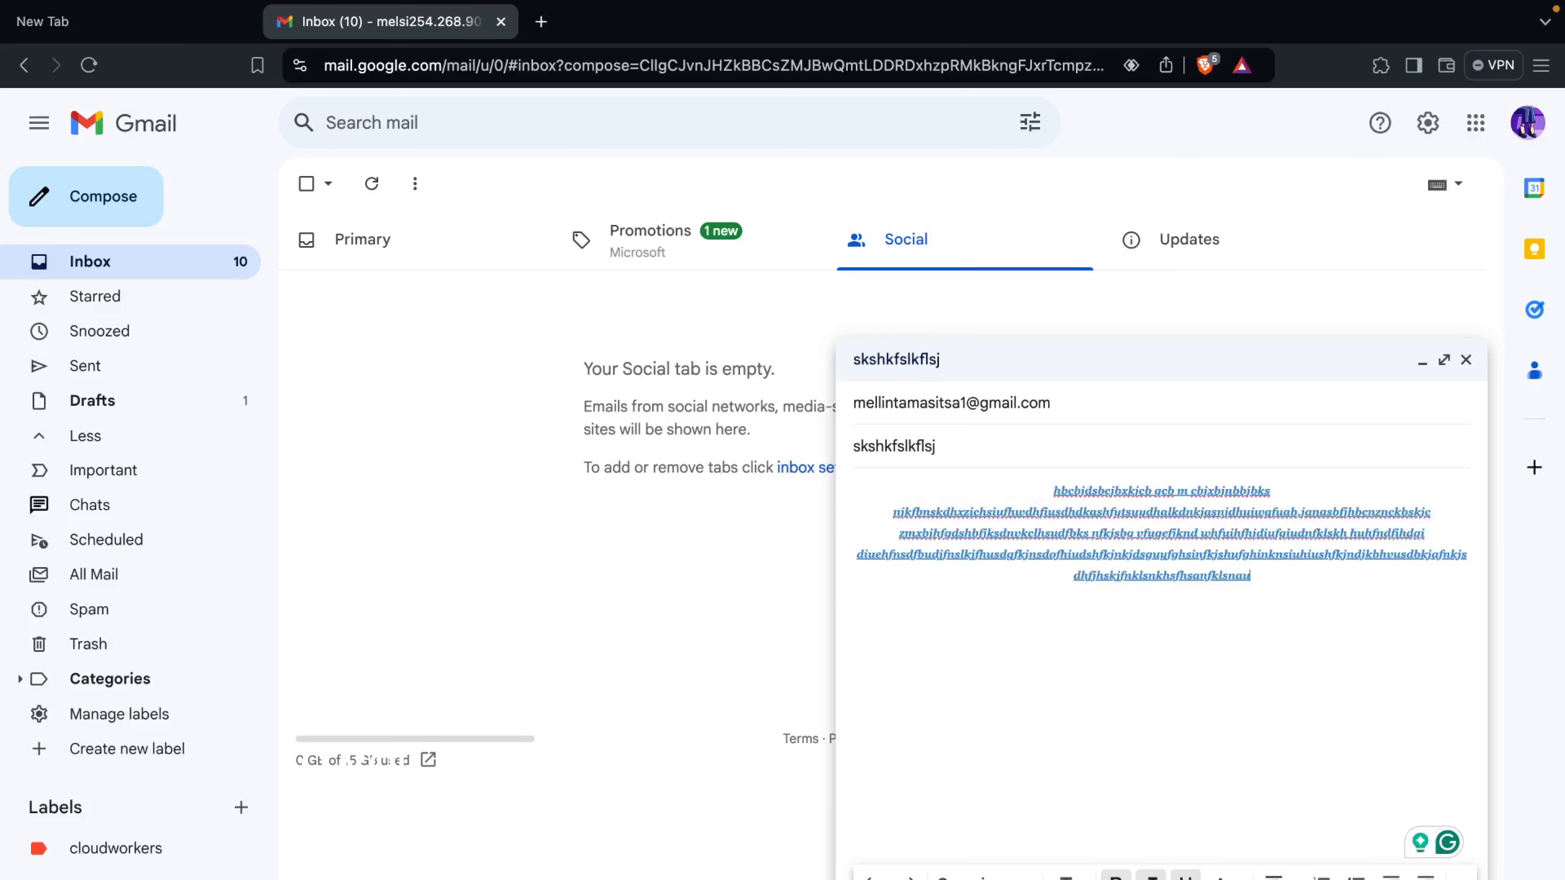
click(1274, 874)
click(1278, 848)
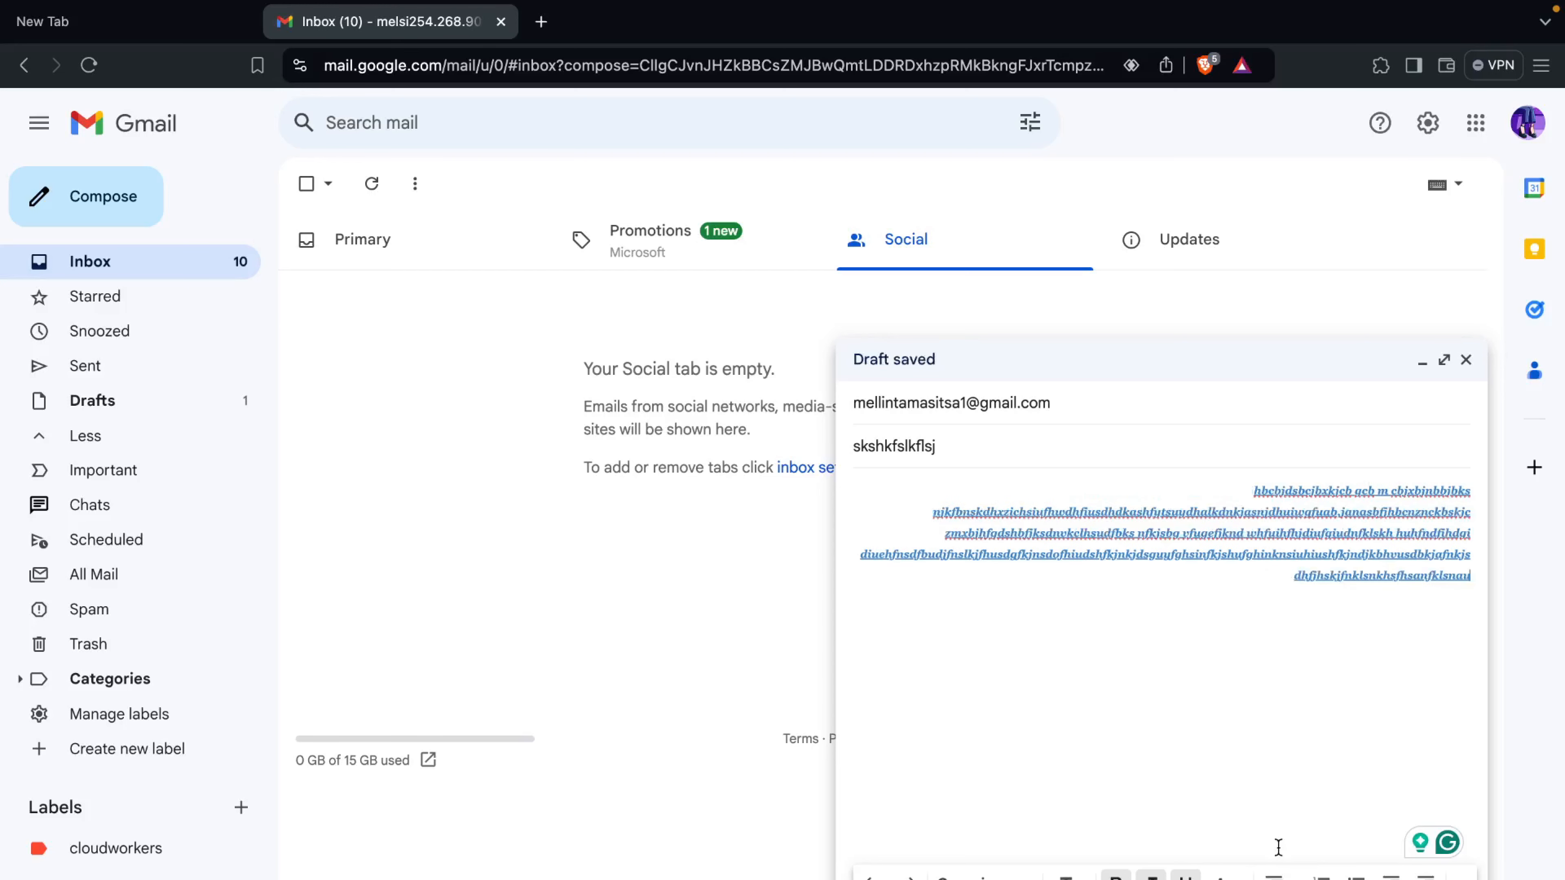
click(1274, 875)
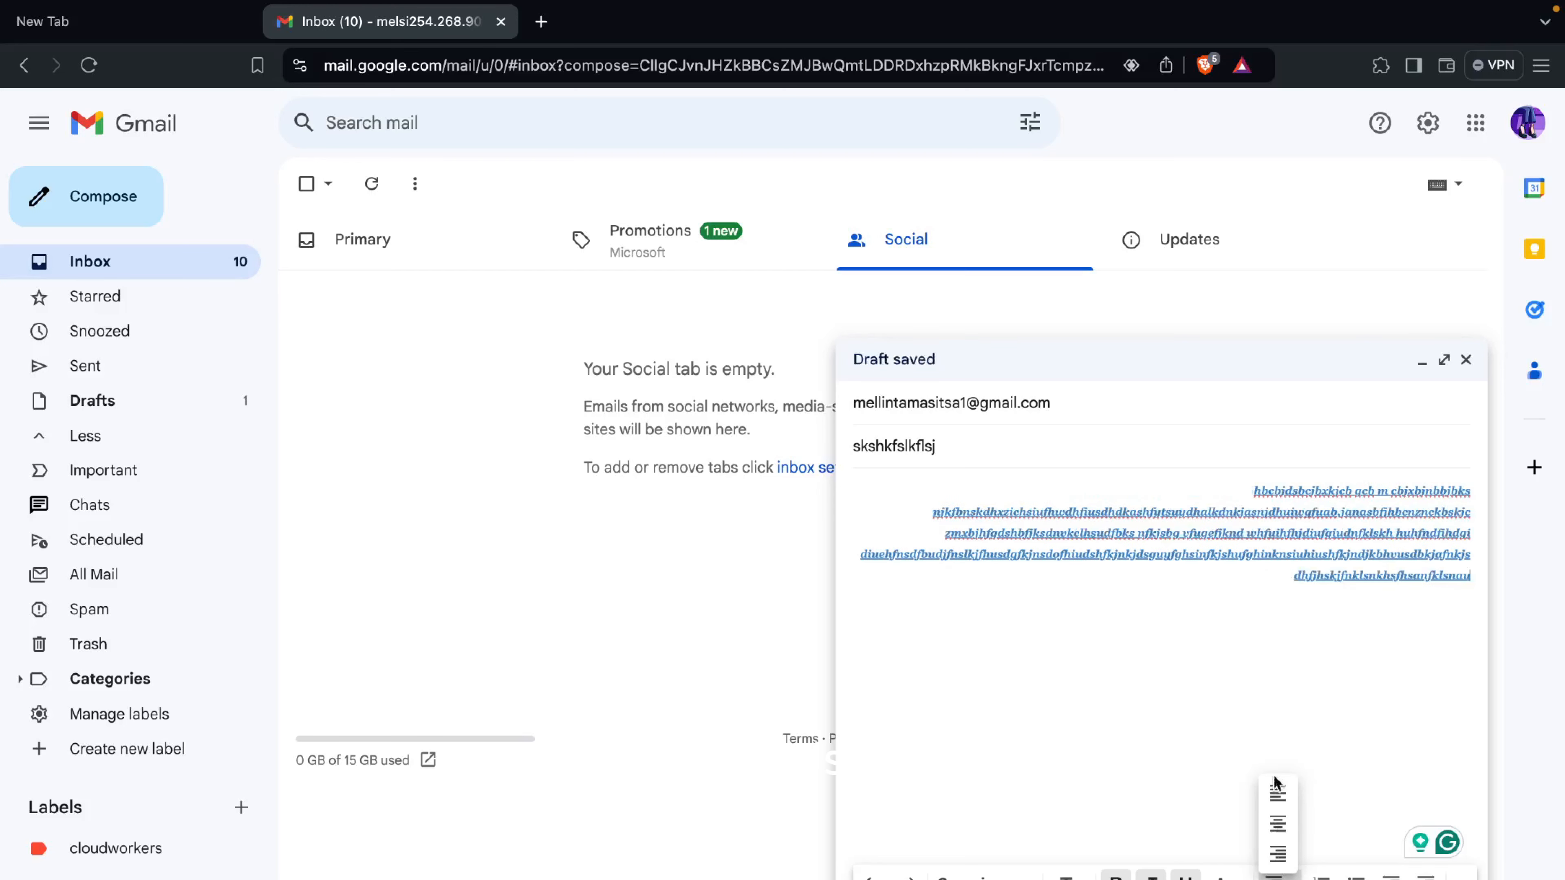
click(1277, 795)
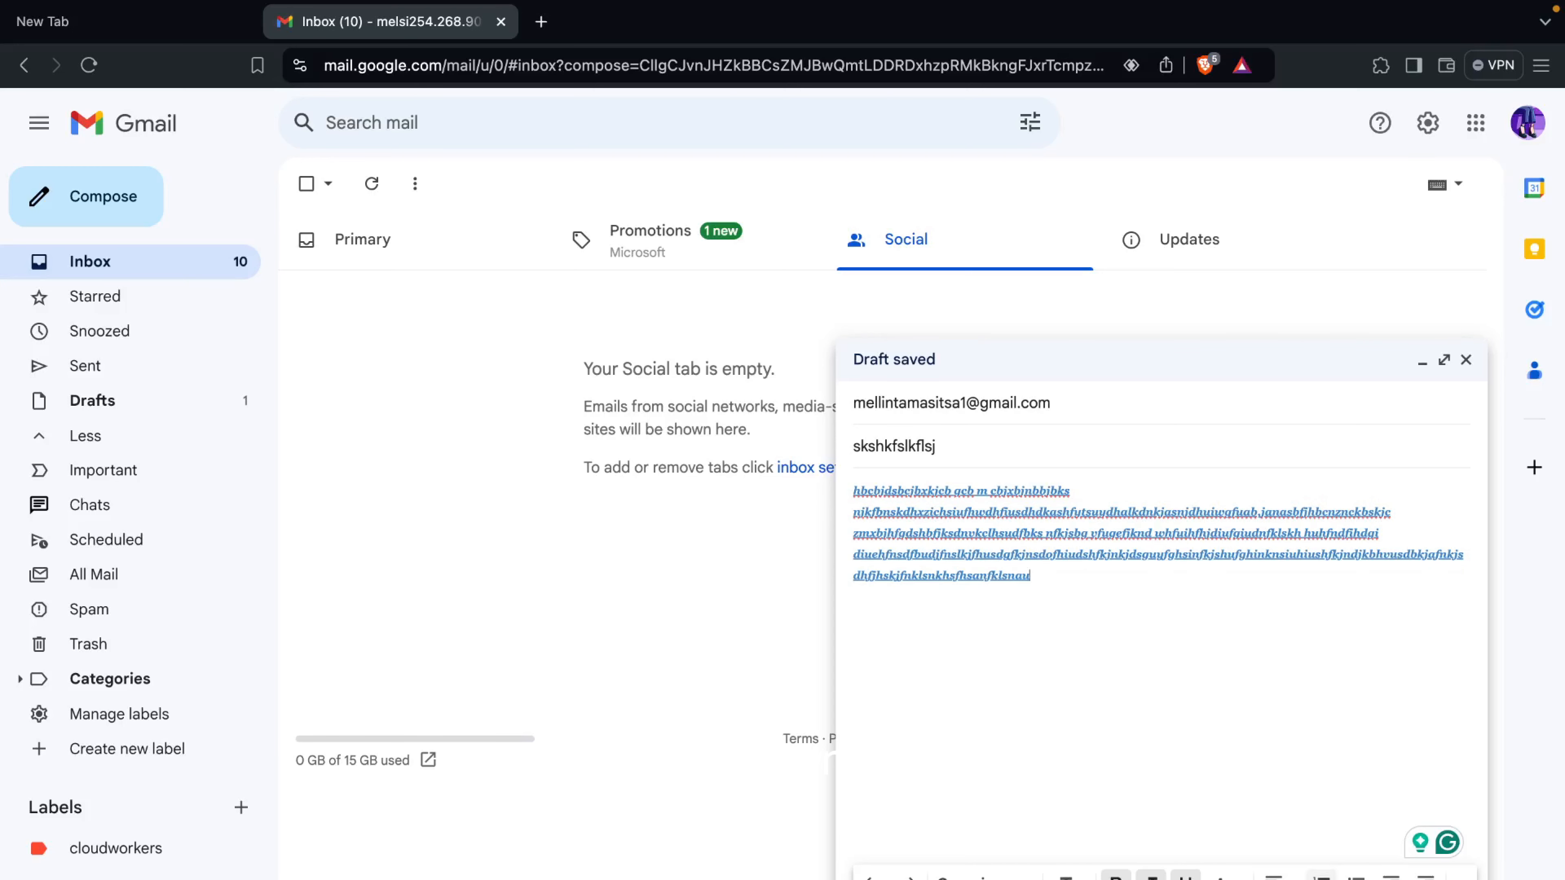
Select the whole message body and try the numbered and bulleted list formats on it
drag(1052, 575, 858, 486)
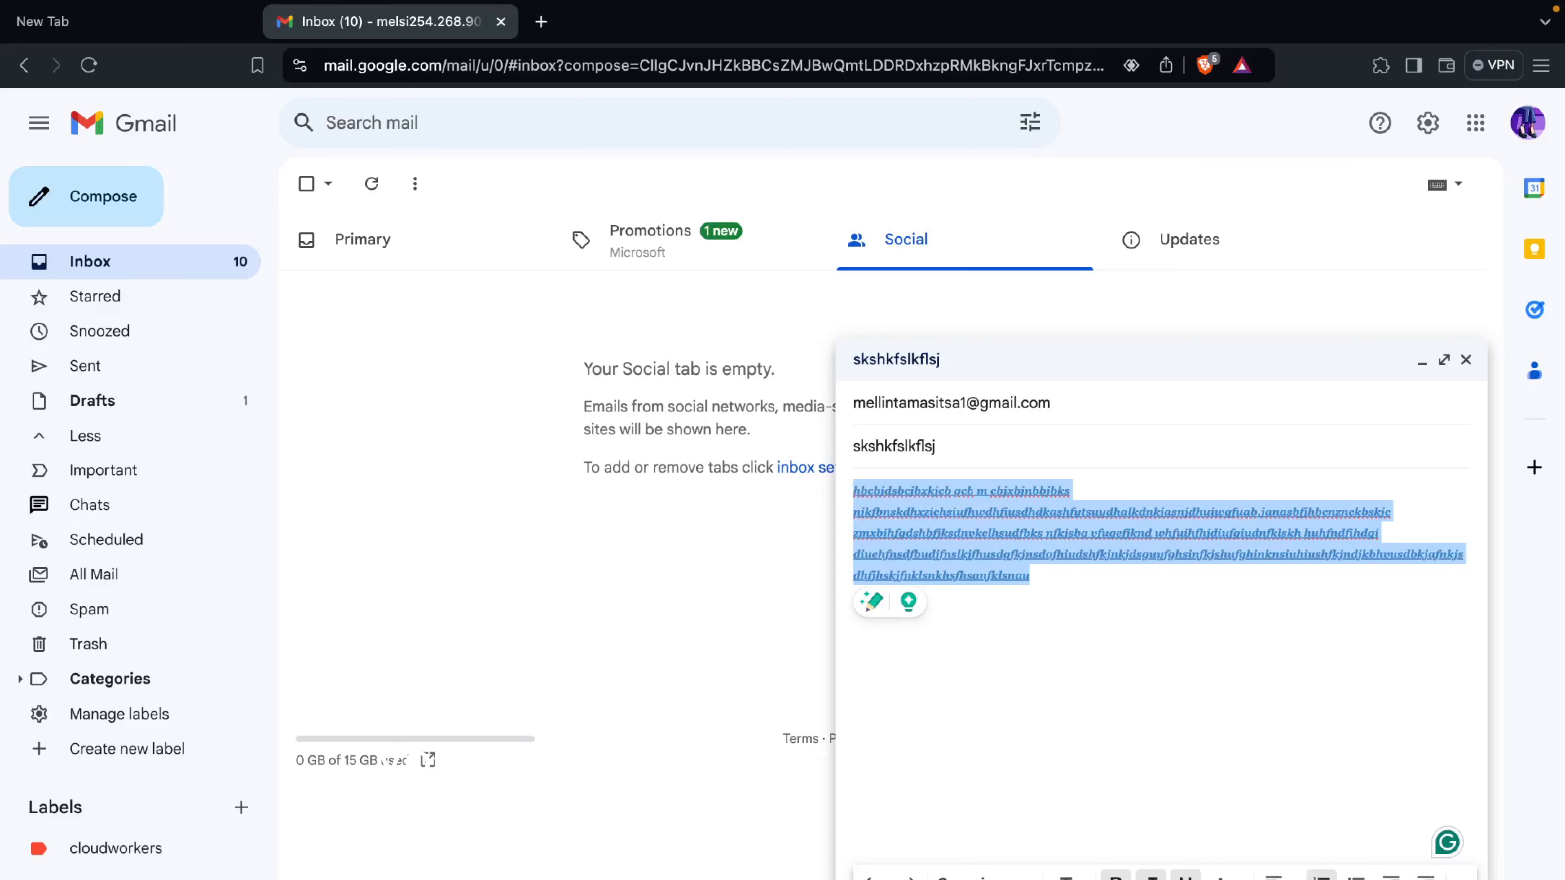
click(1320, 874)
click(1356, 875)
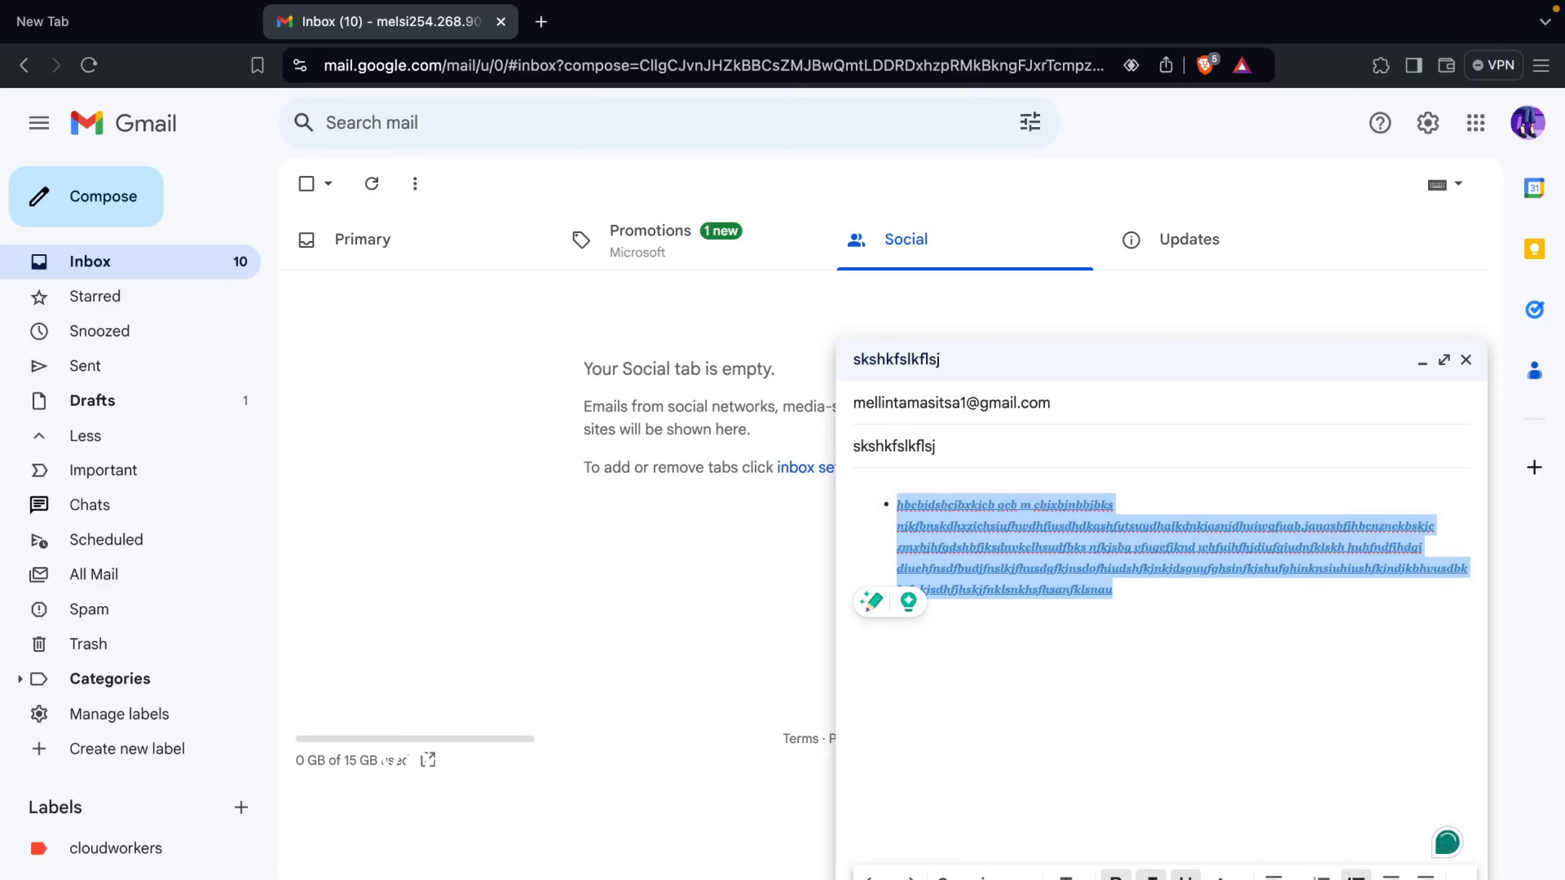
Decrease the message body's indent to remove the bullet, and increase the indent by one level
click(1392, 876)
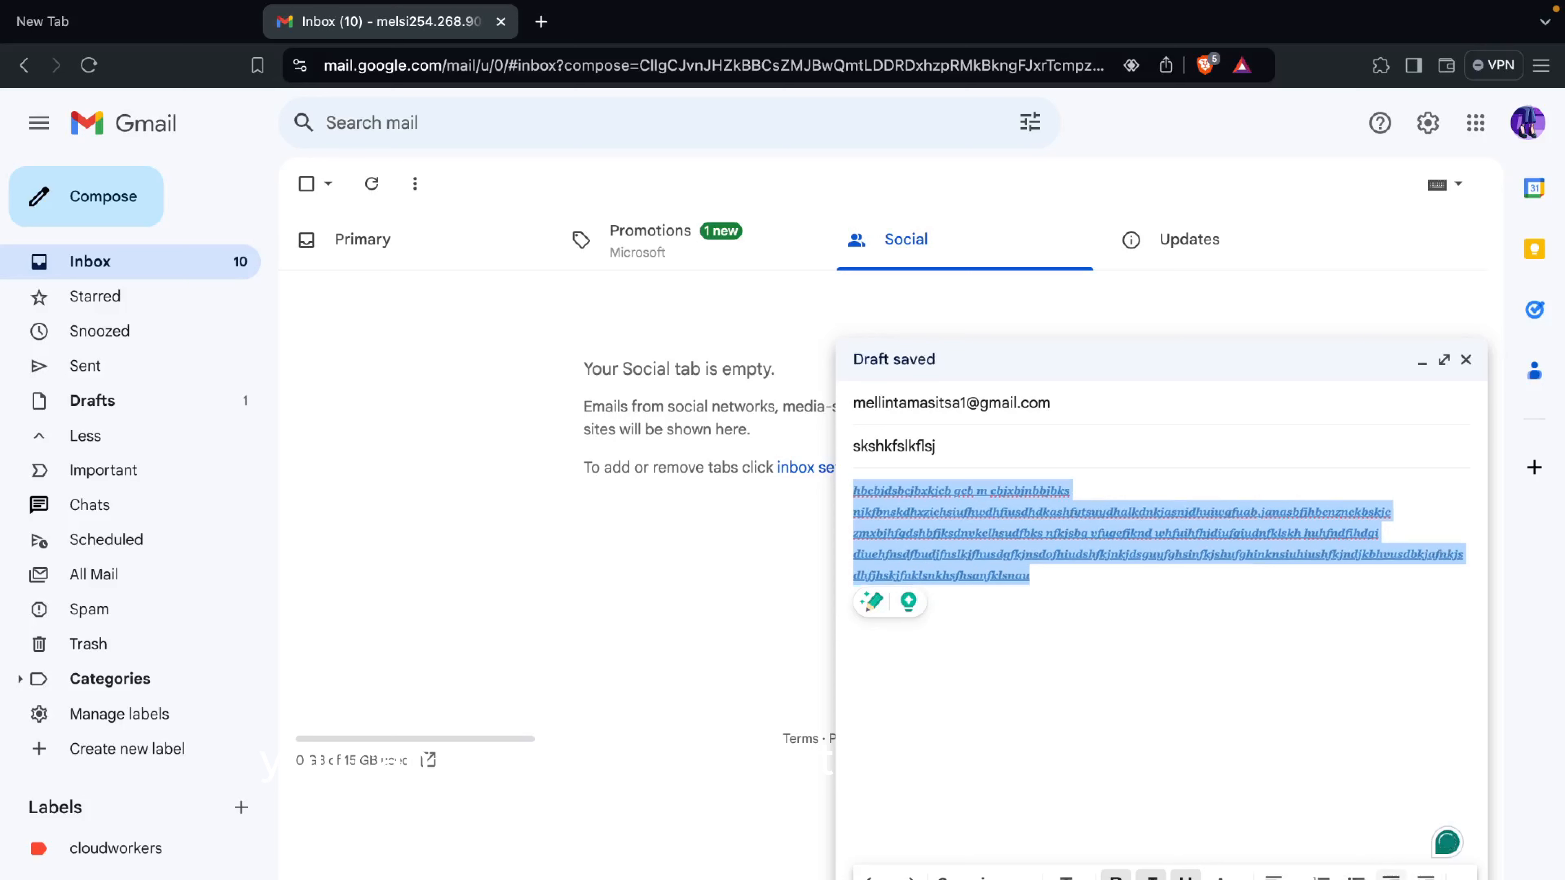
click(1426, 876)
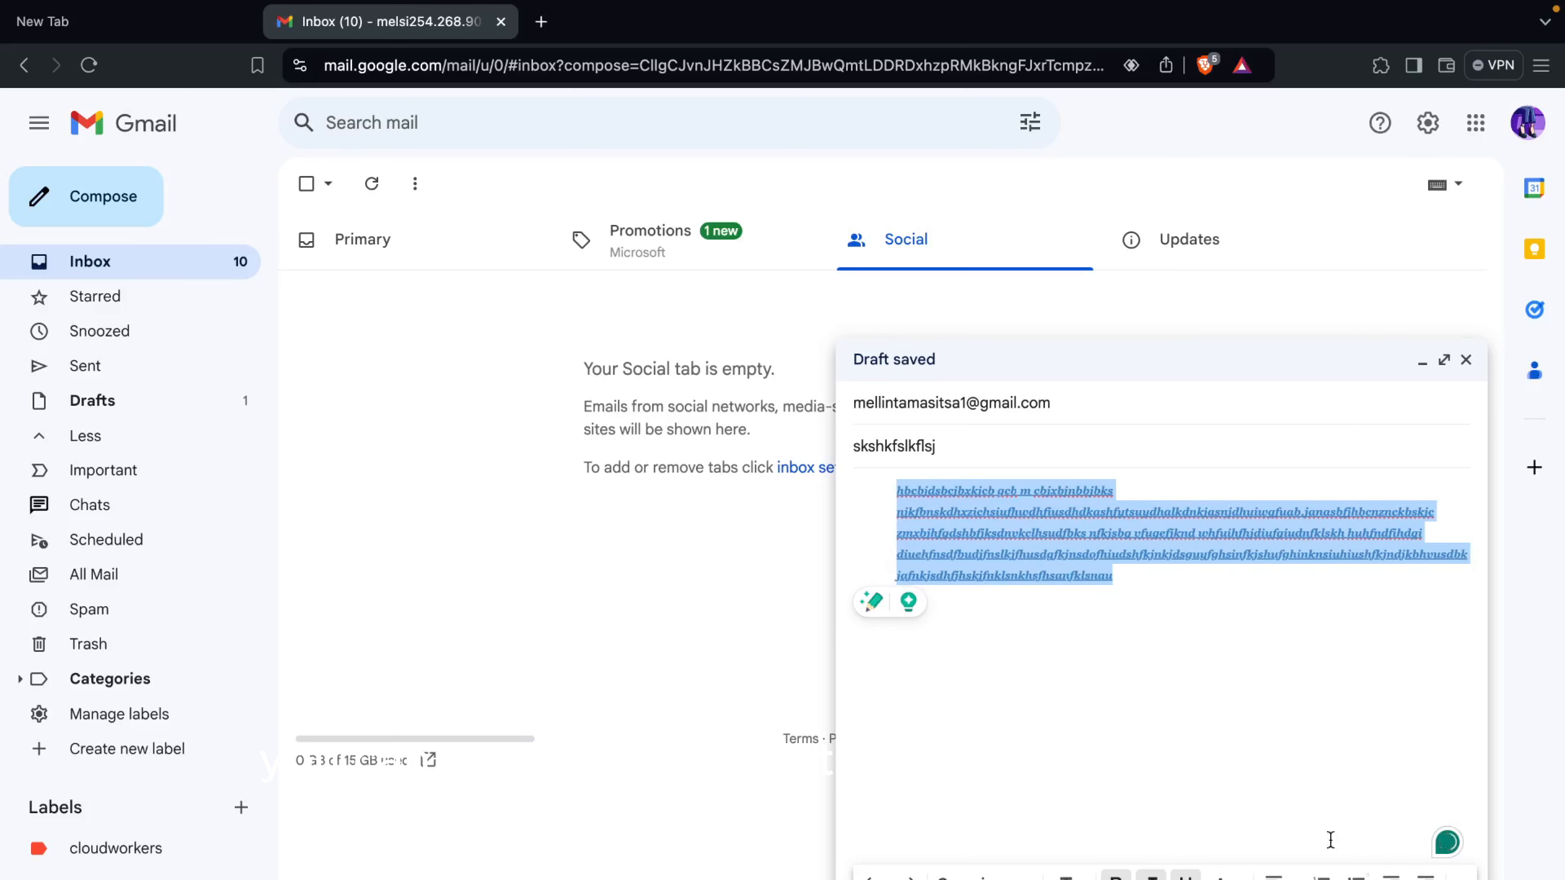
click(1204, 736)
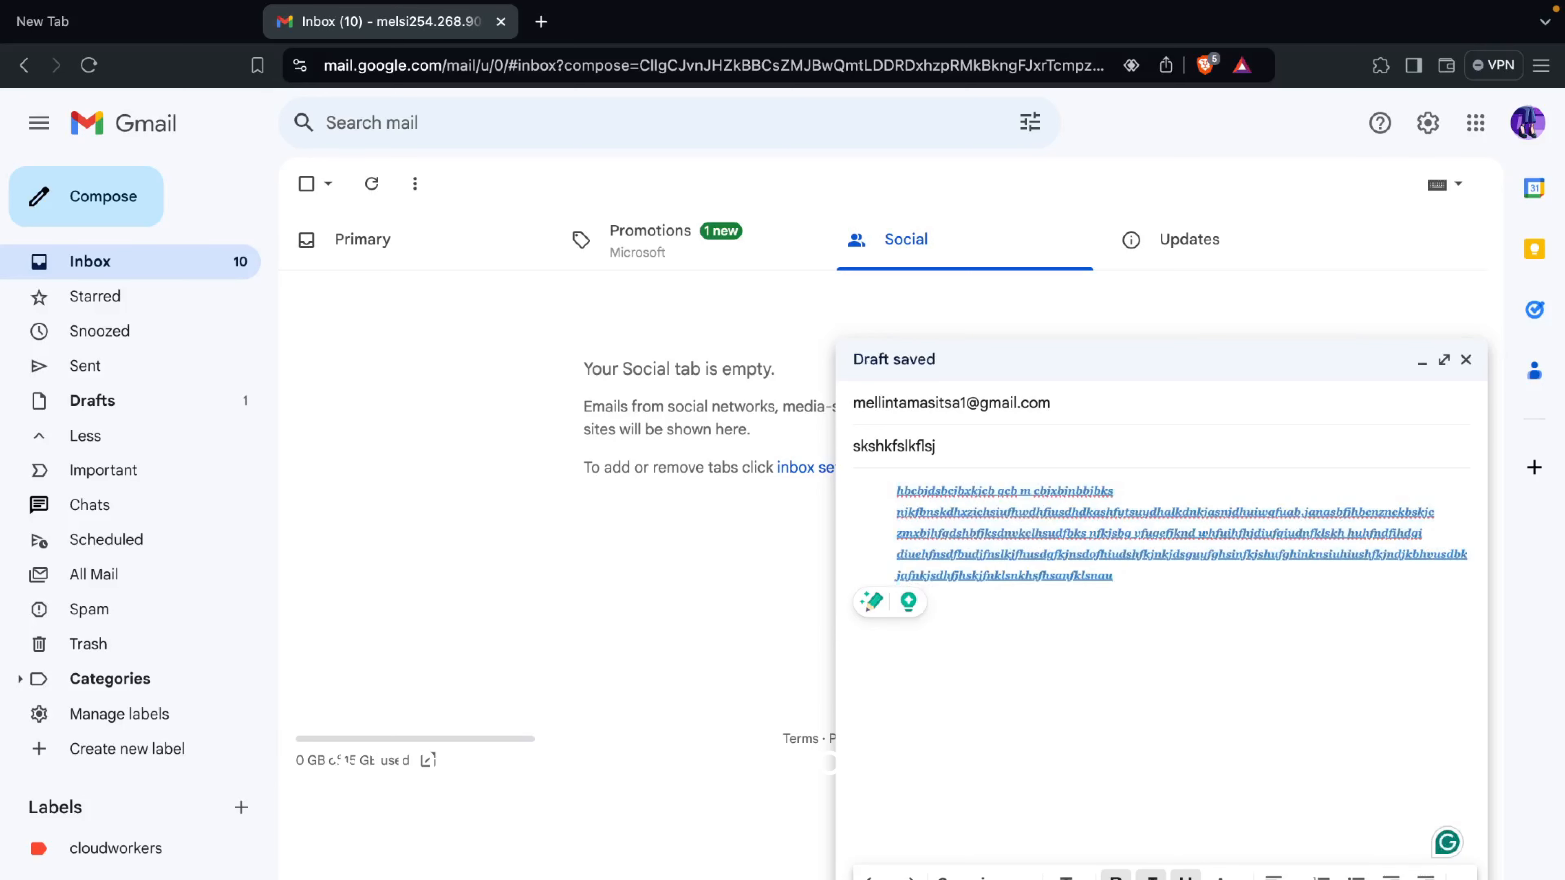
click(1462, 876)
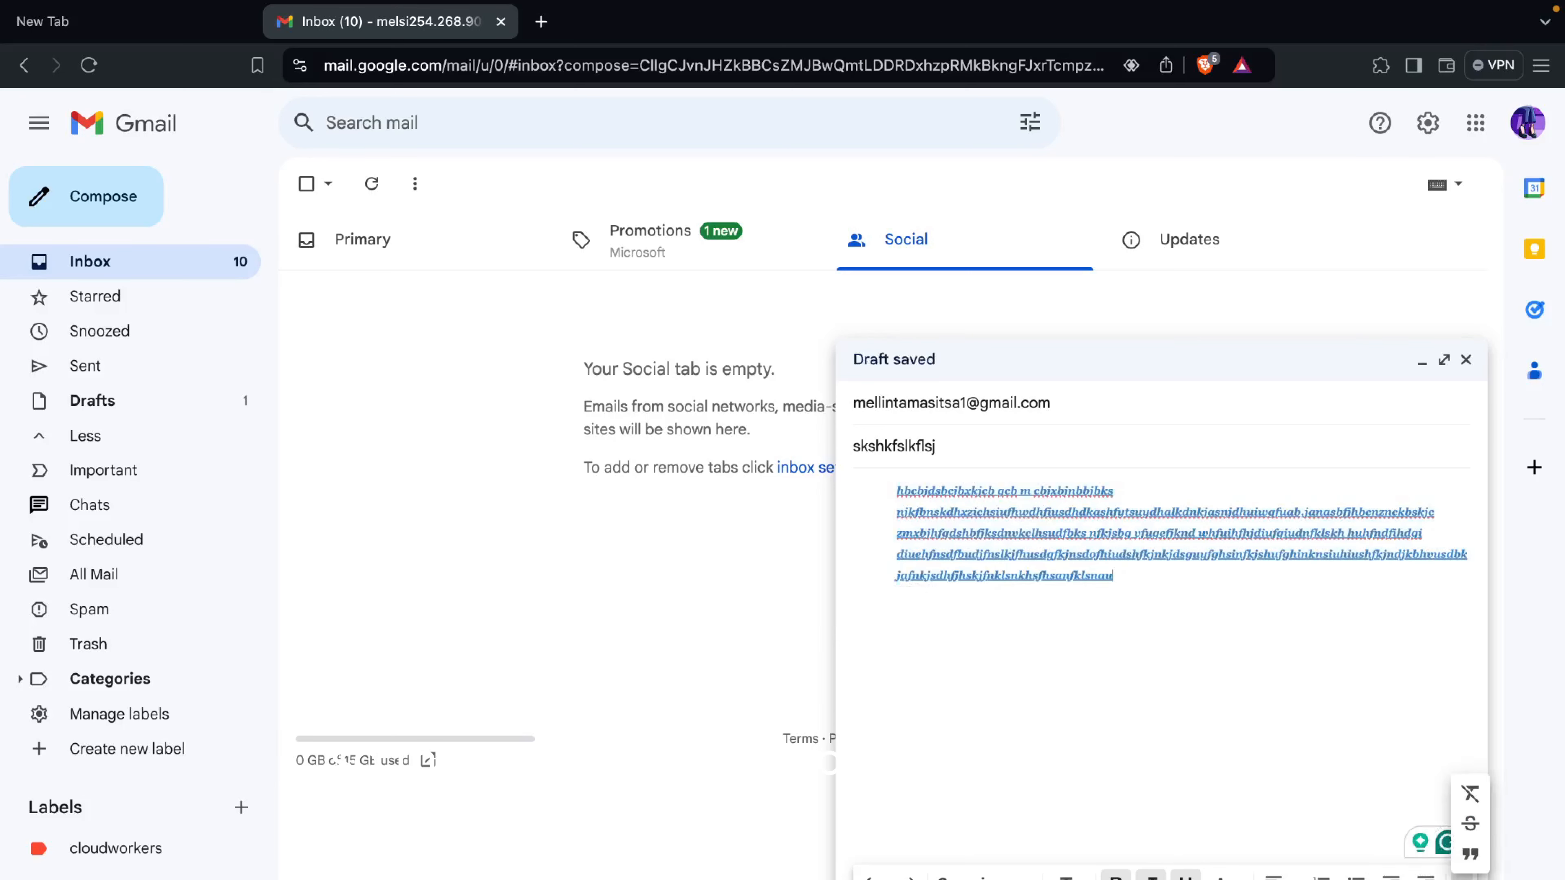
click(1318, 751)
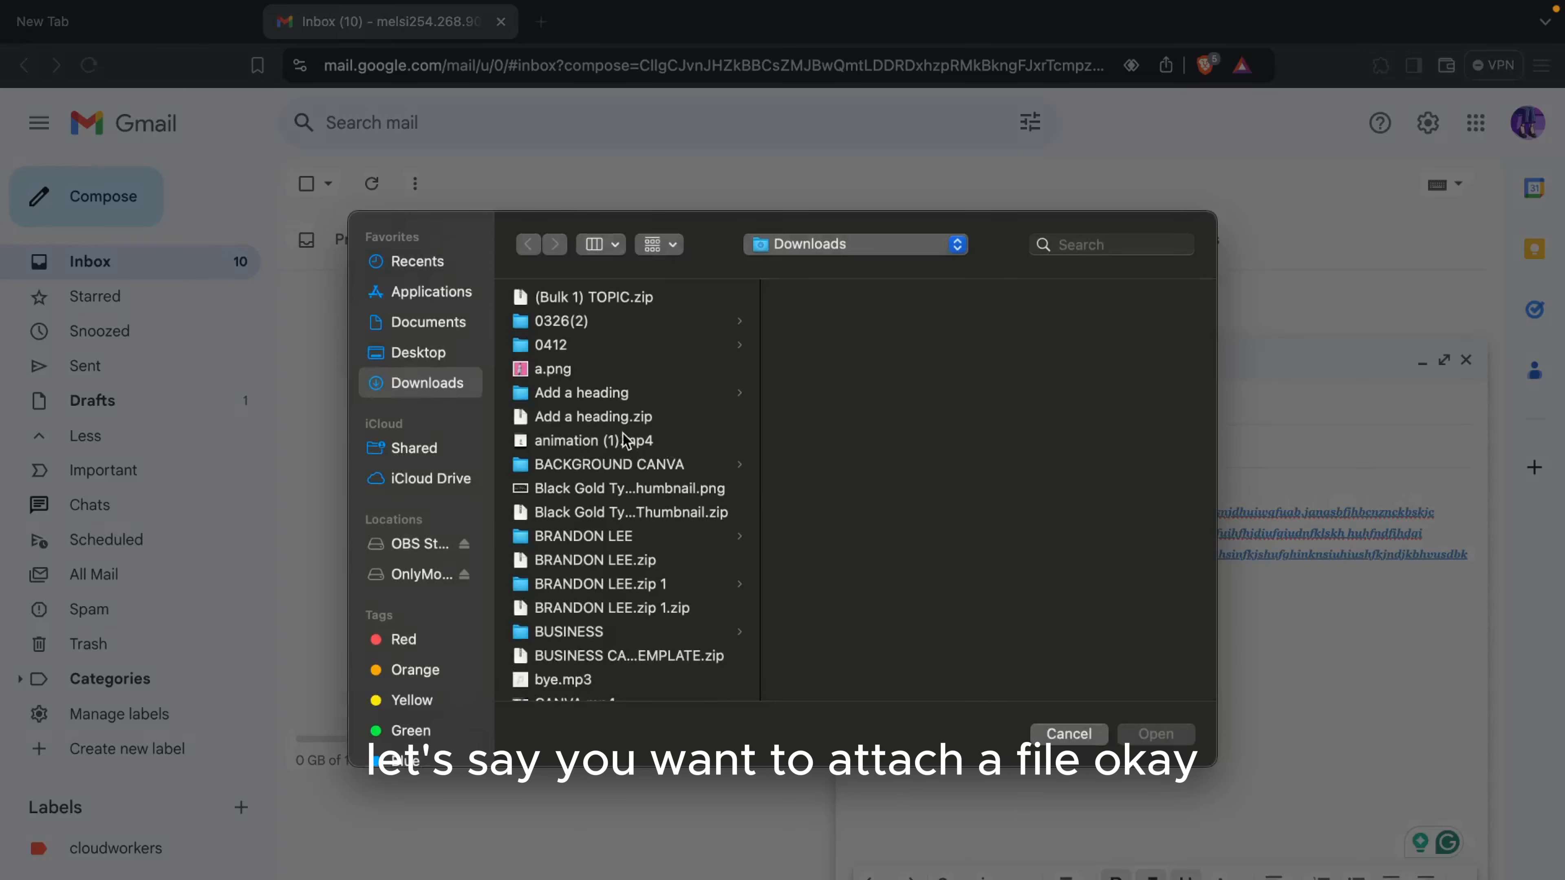
Attach the image 2.jpg from the folder ending in ".zip 1" in Downloads to the email
click(578, 559)
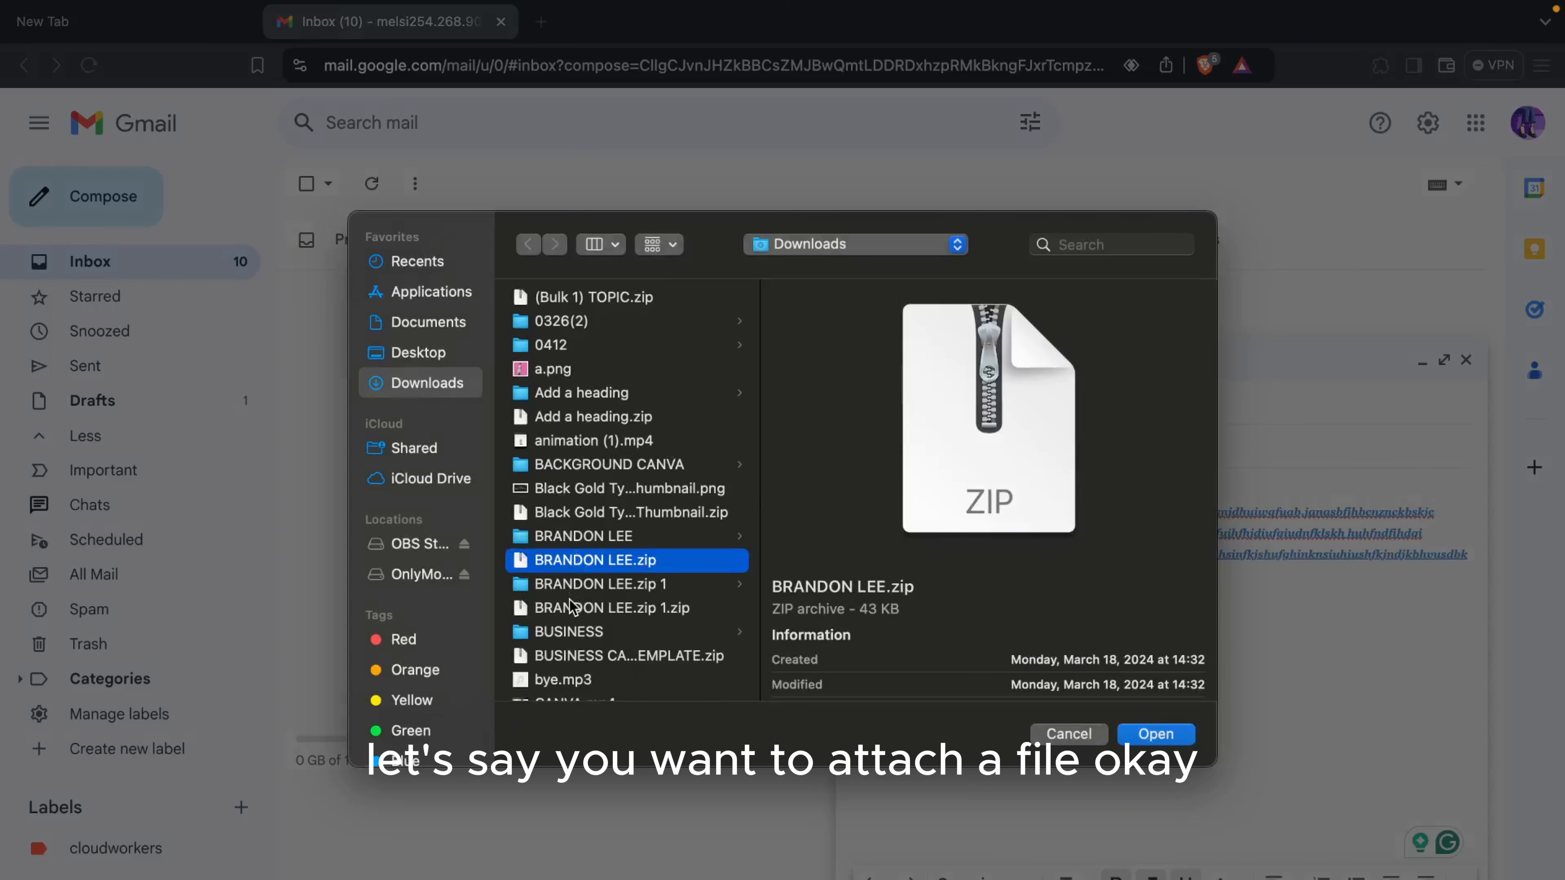
click(568, 632)
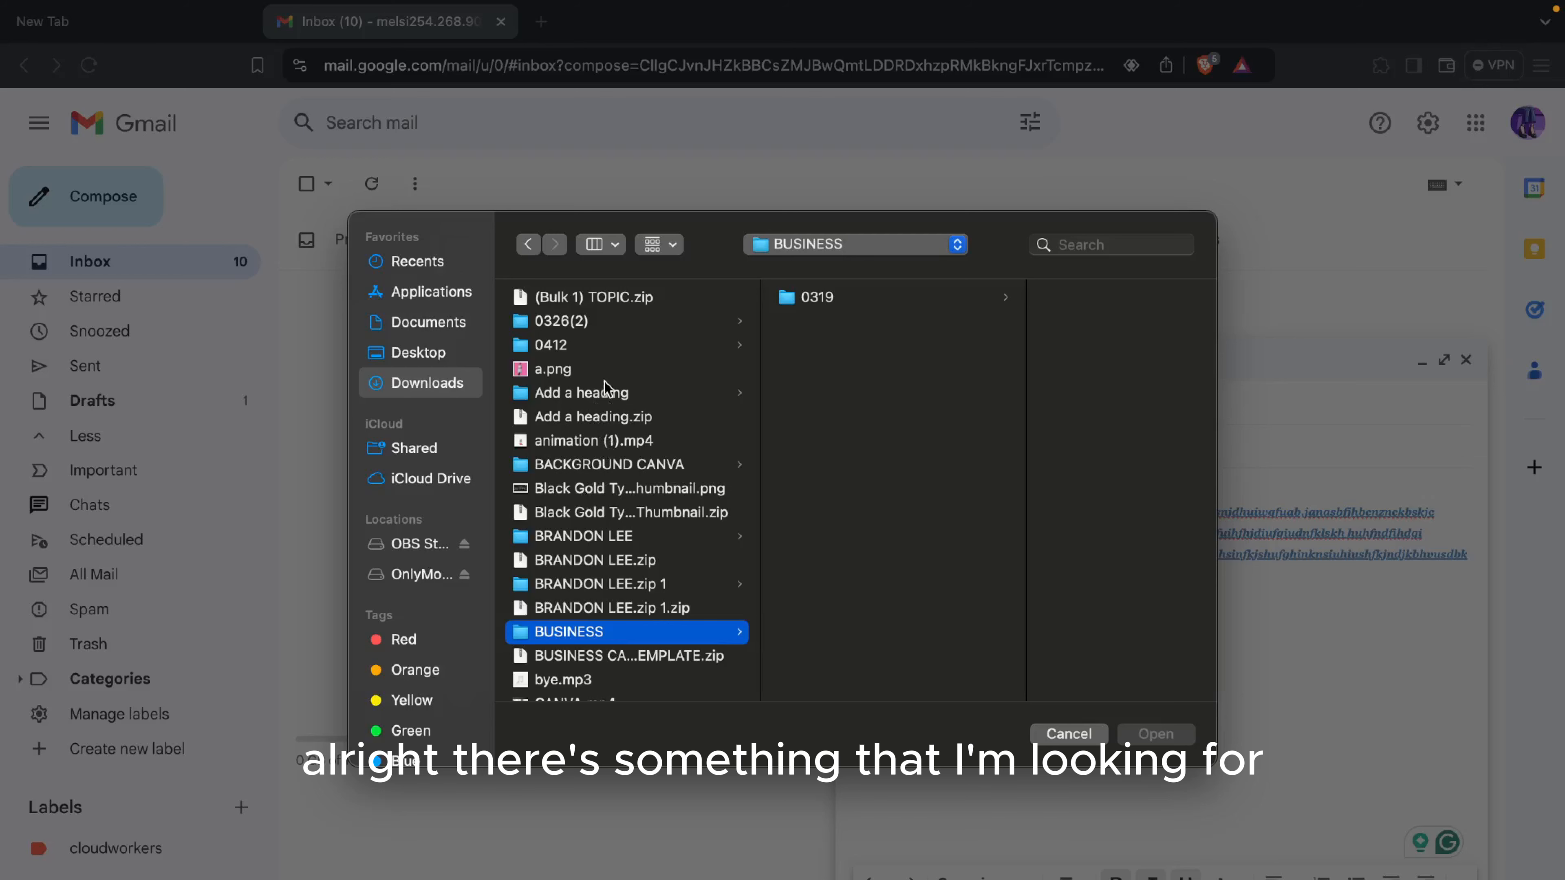
scroll(608, 425, down, 5)
scroll(610, 421, down, 3)
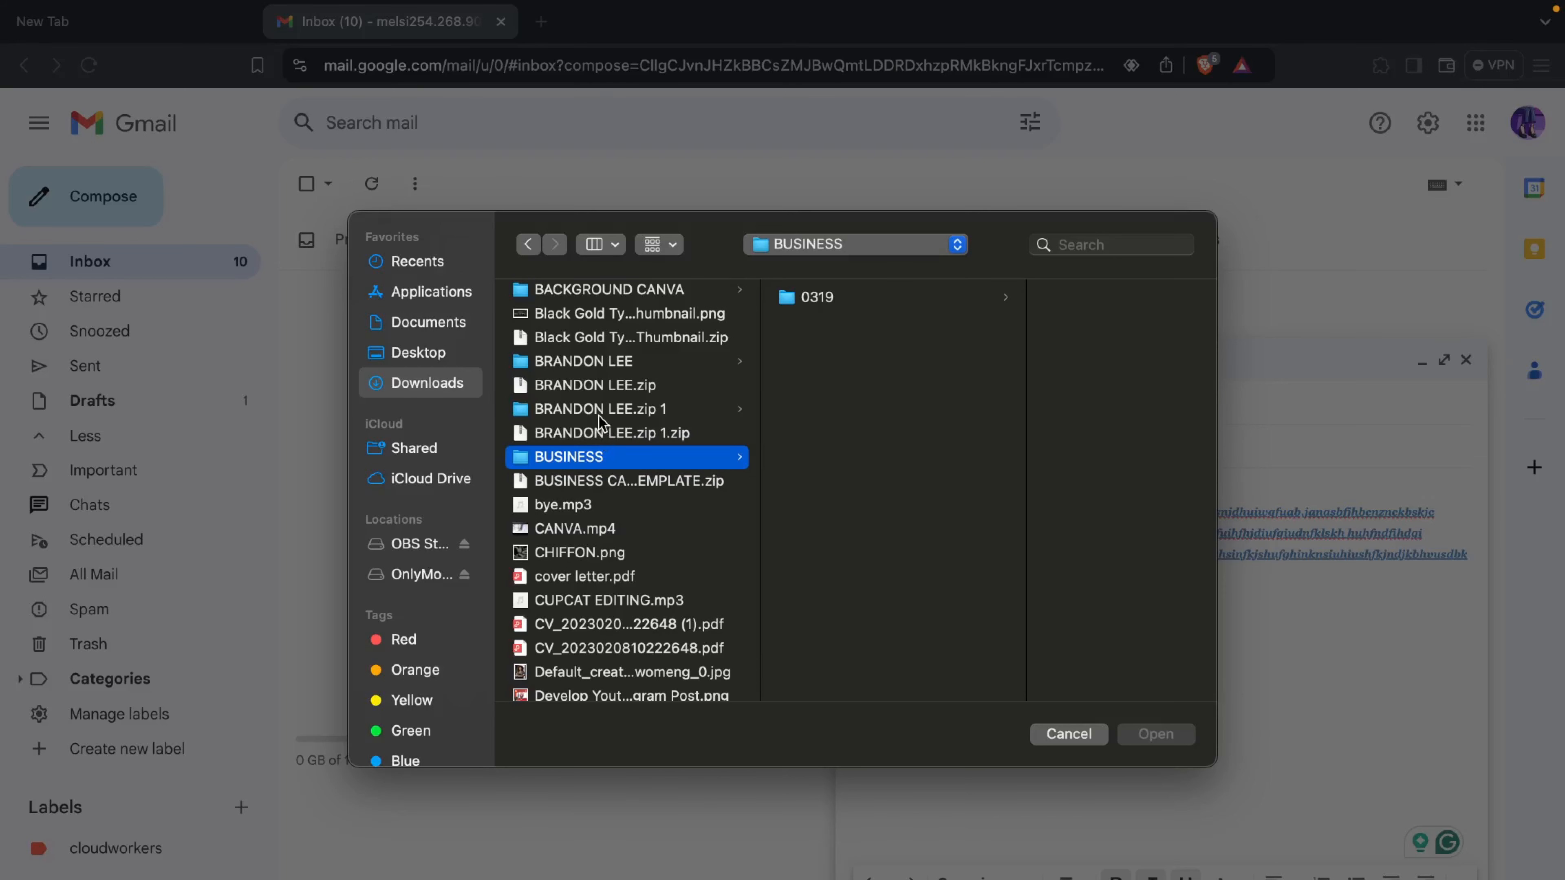
click(599, 414)
click(816, 321)
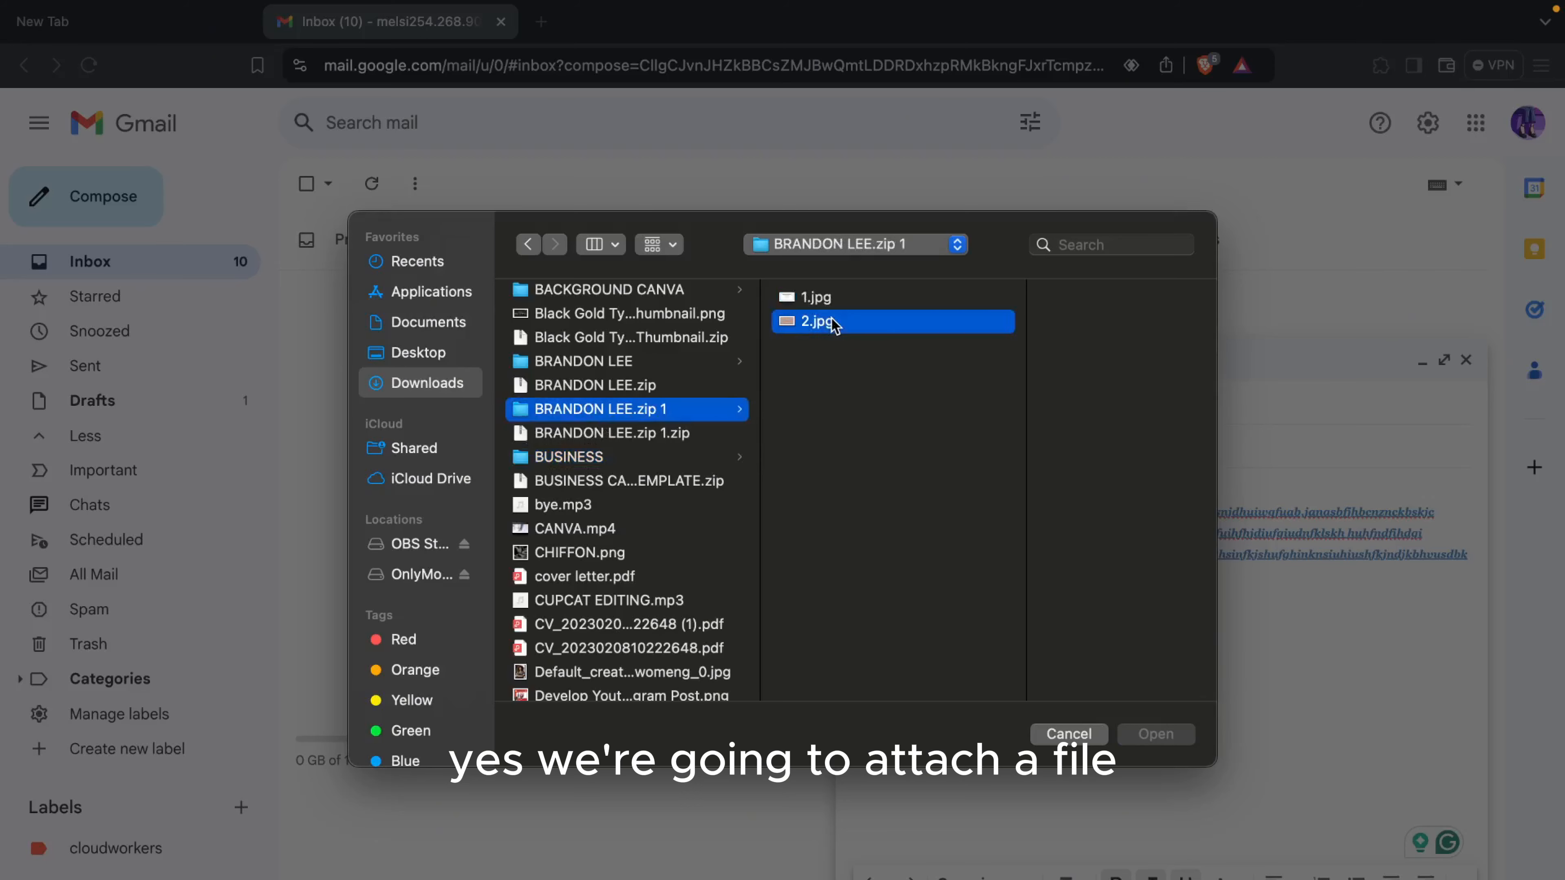
click(1137, 733)
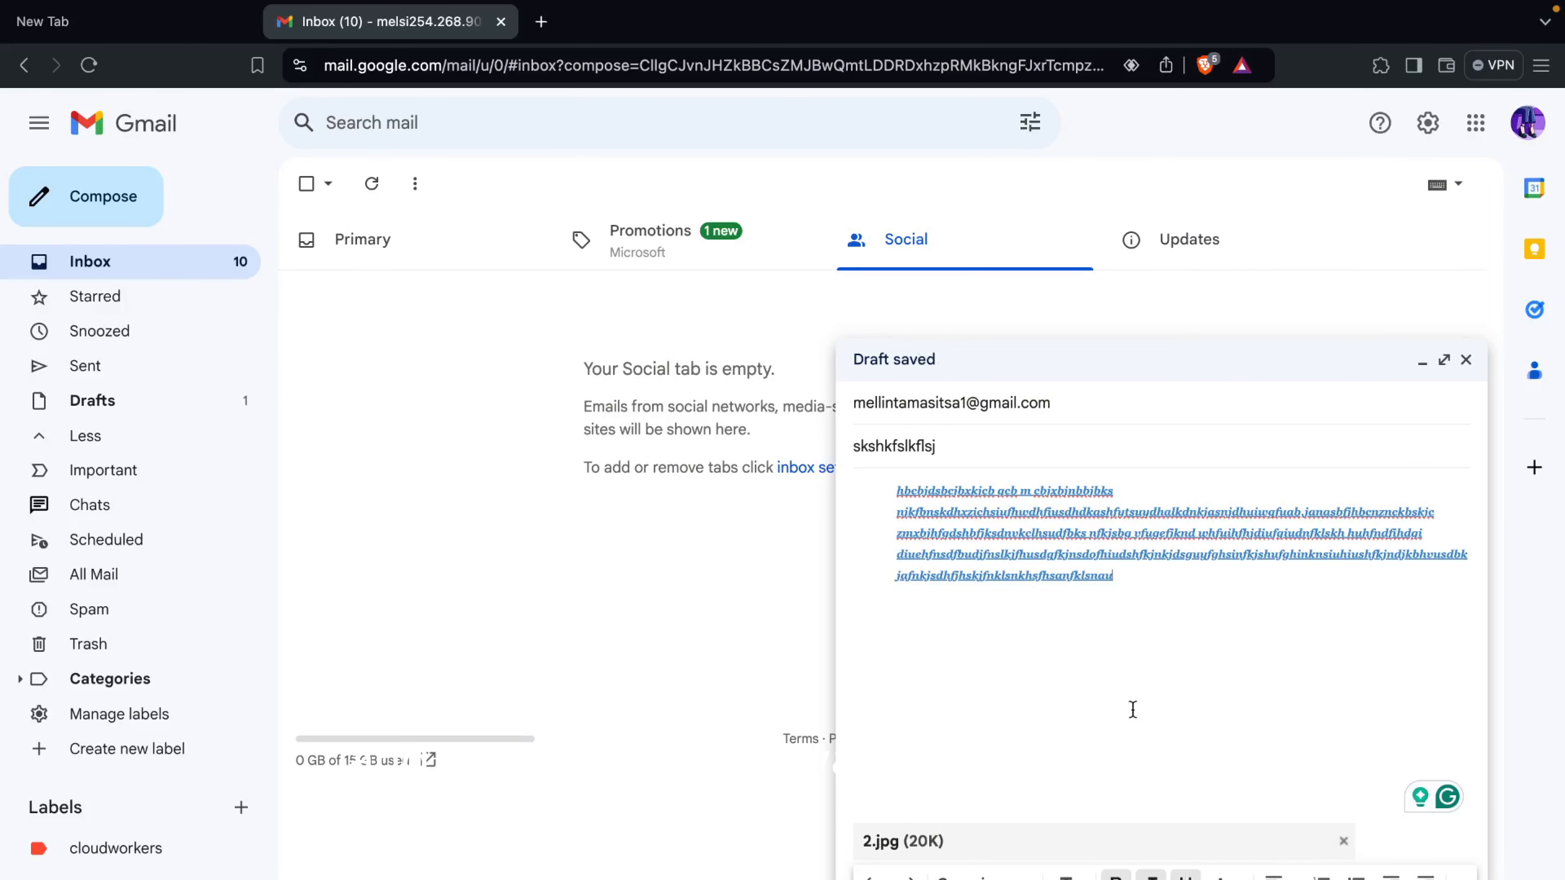
Remove the underline from the lower lines of the message body and from its first line
drag(1109, 578, 894, 504)
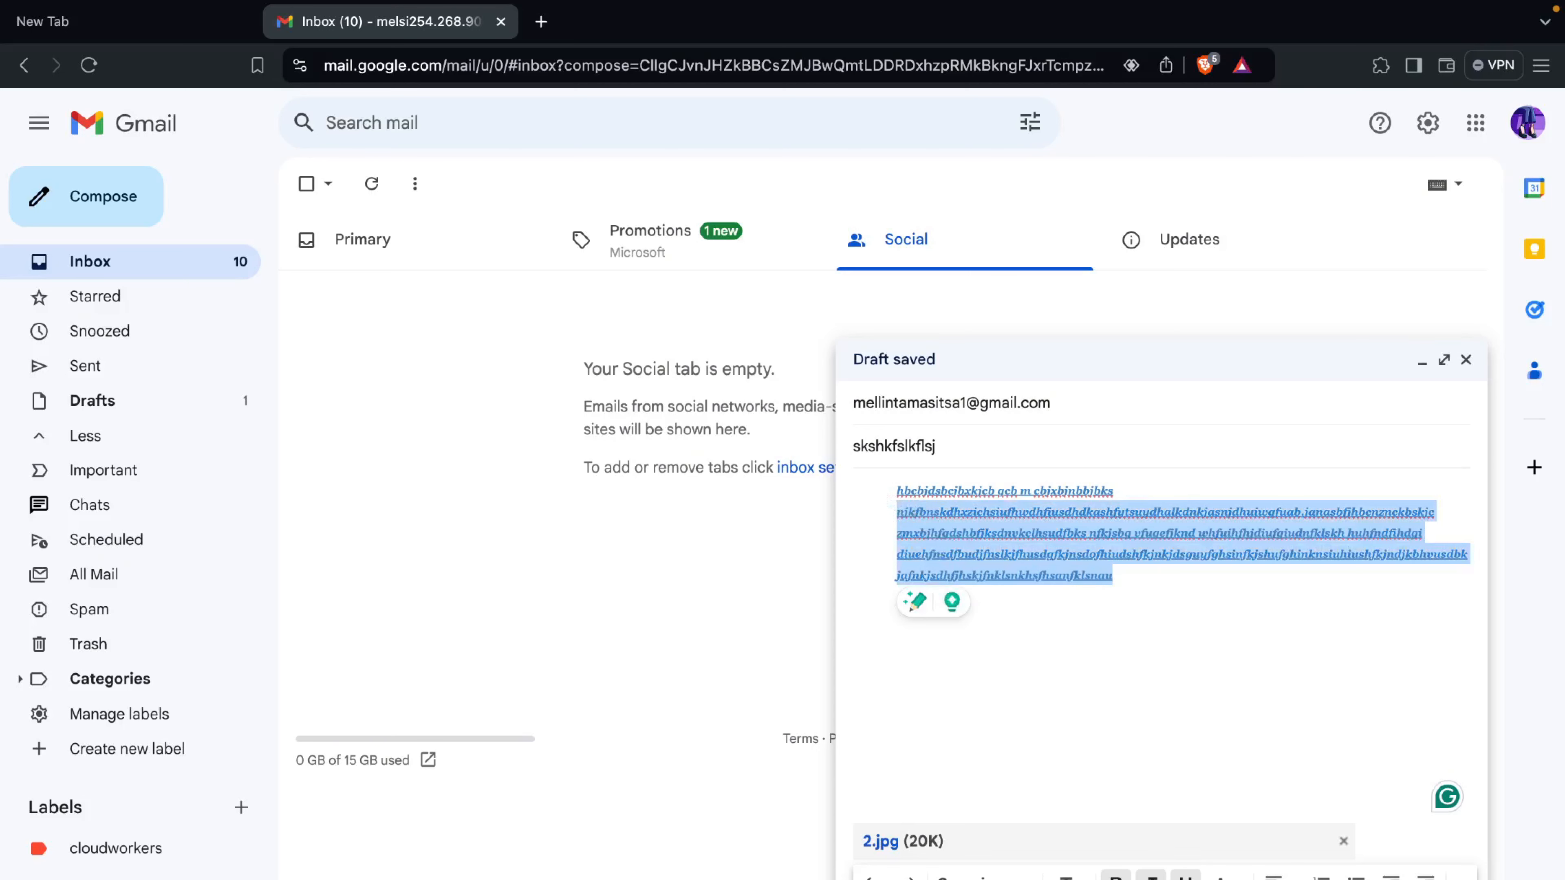
click(1020, 713)
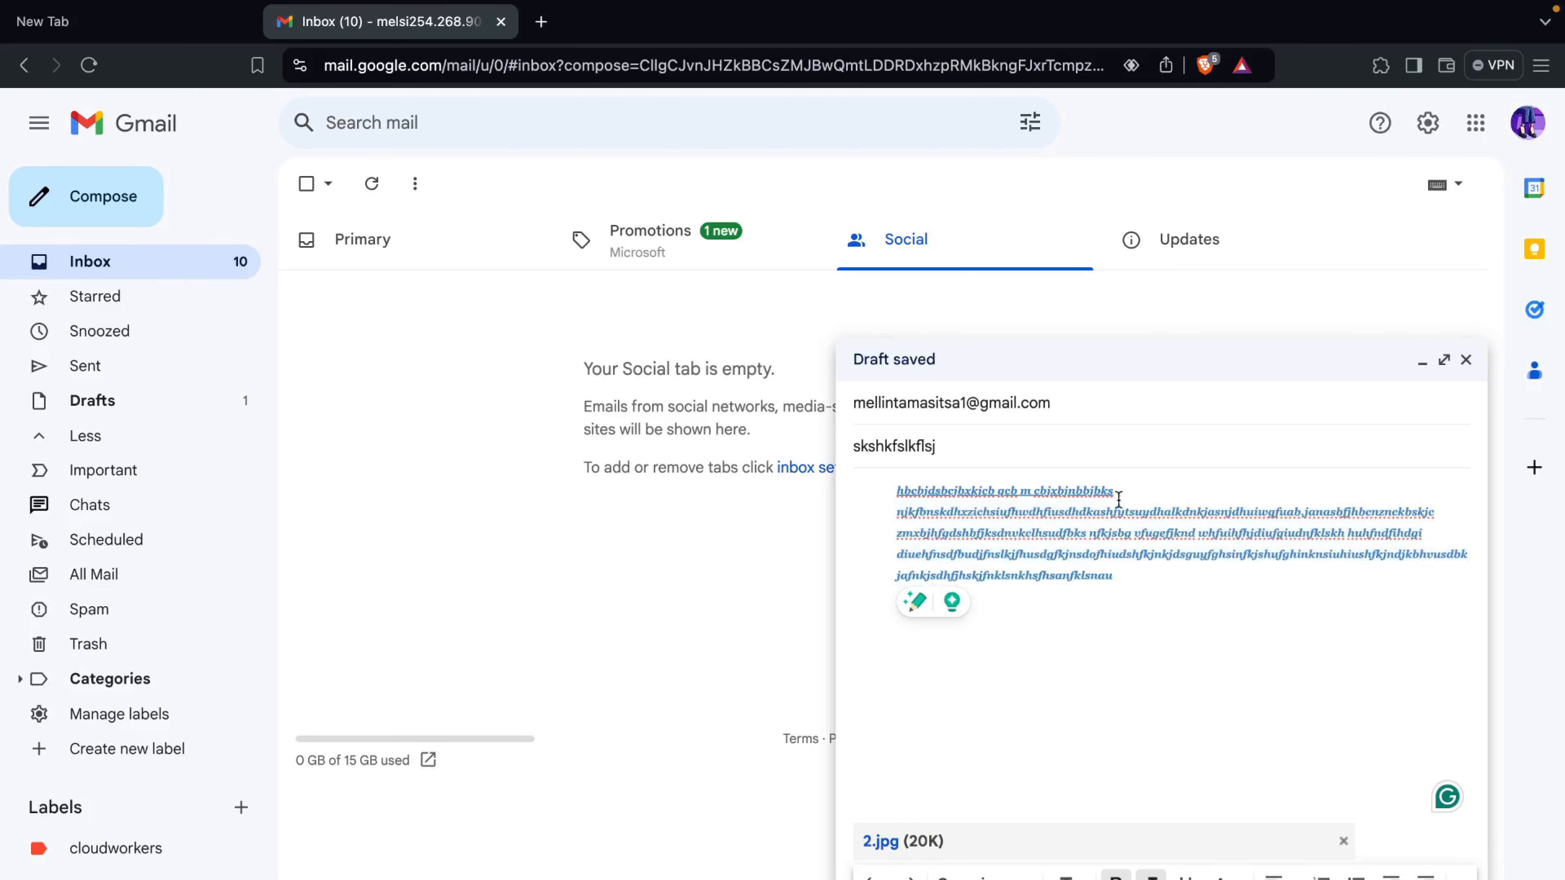
drag(897, 491, 1128, 490)
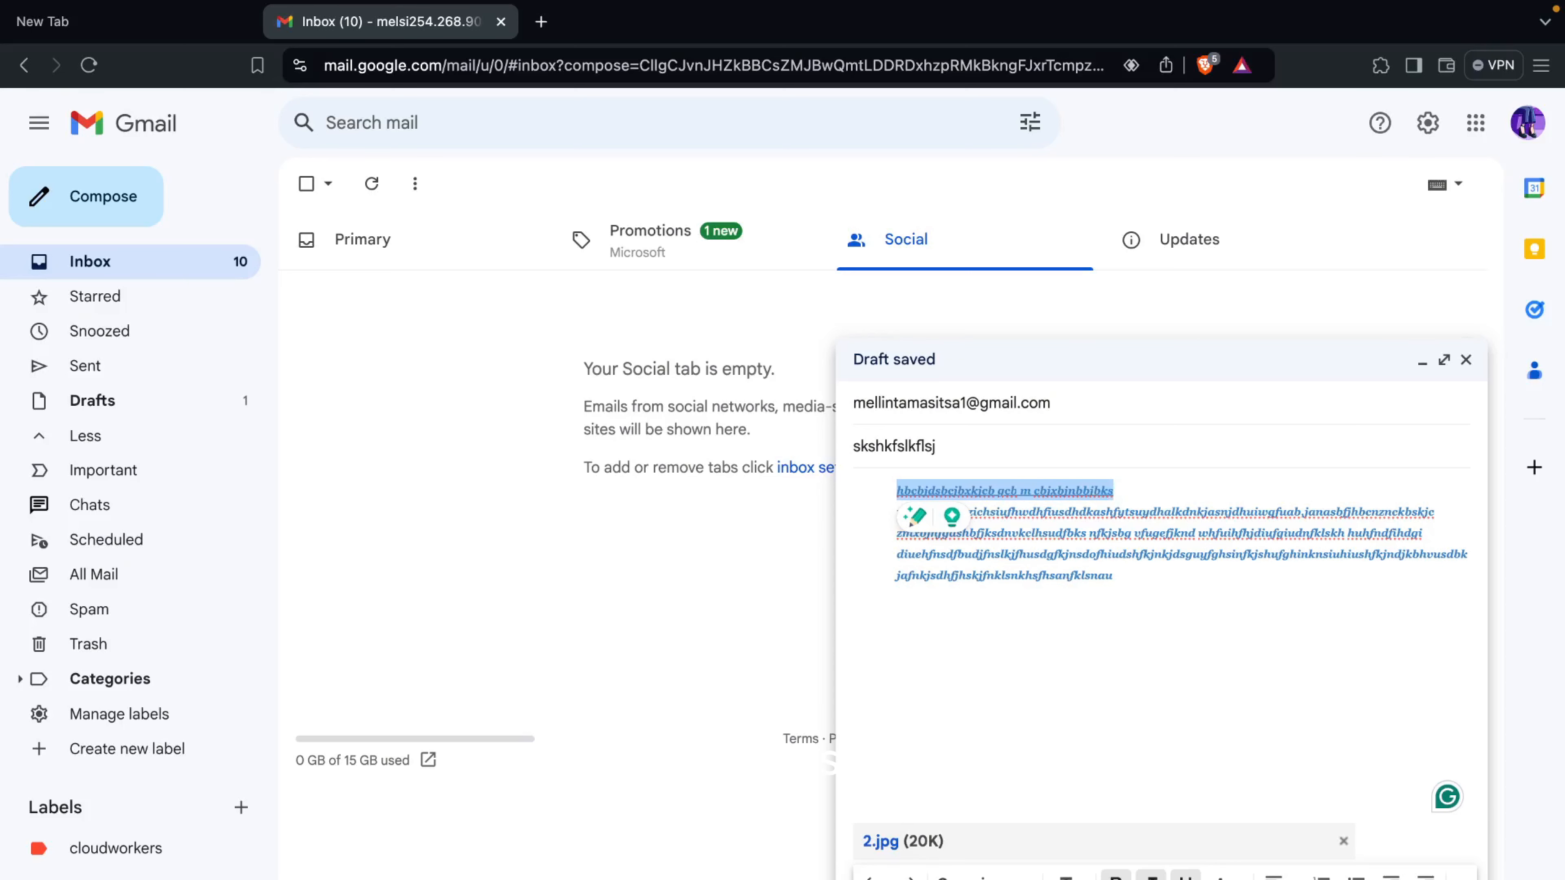
click(1191, 698)
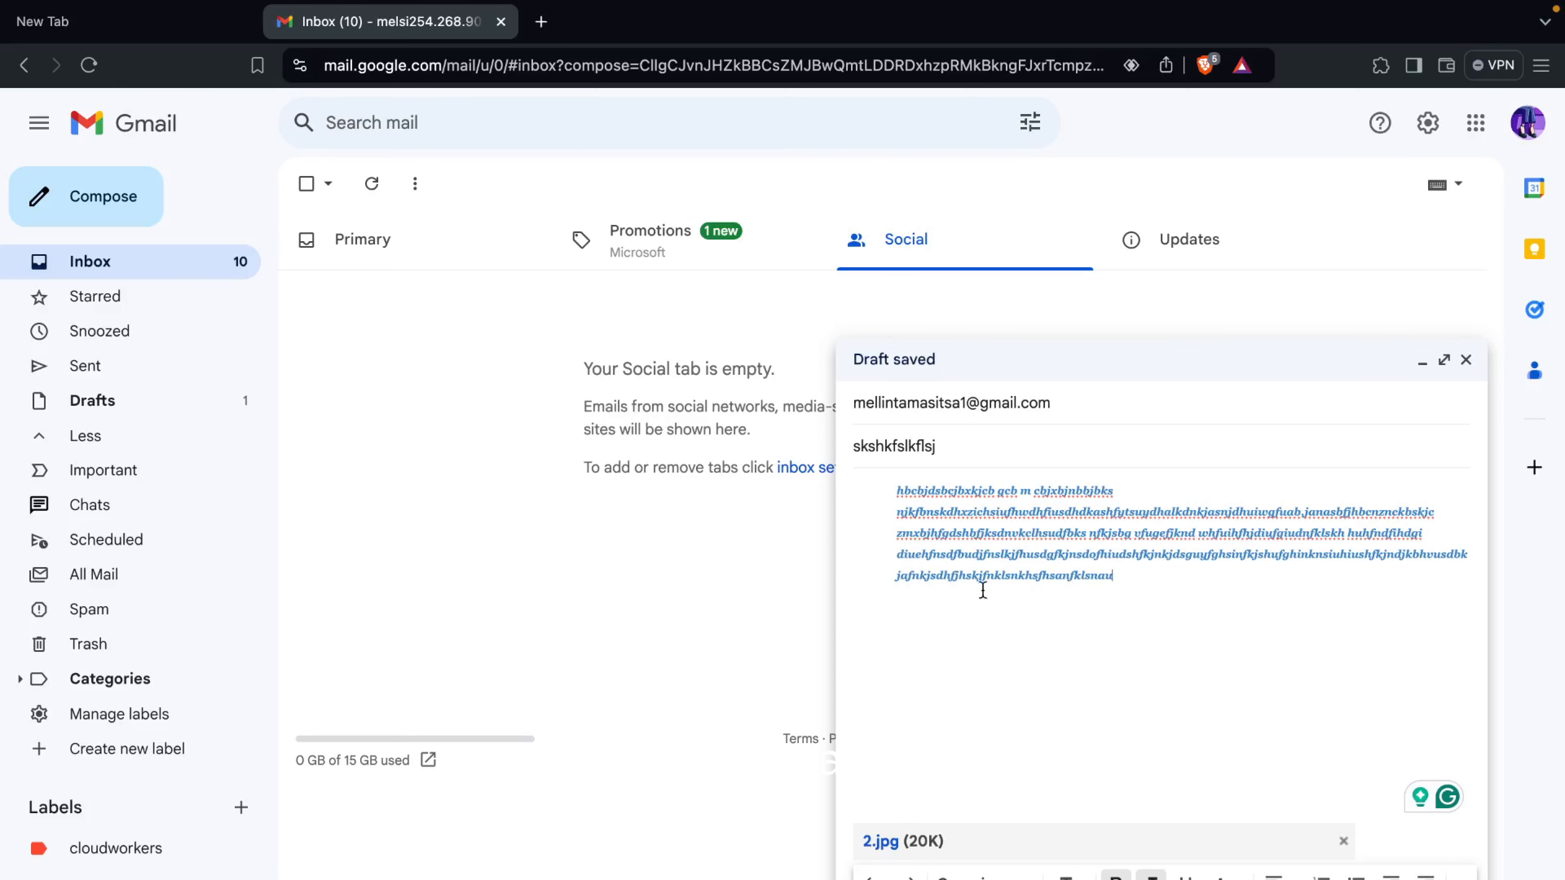
Select the whole message body and set its text size to Large
drag(983, 591, 891, 494)
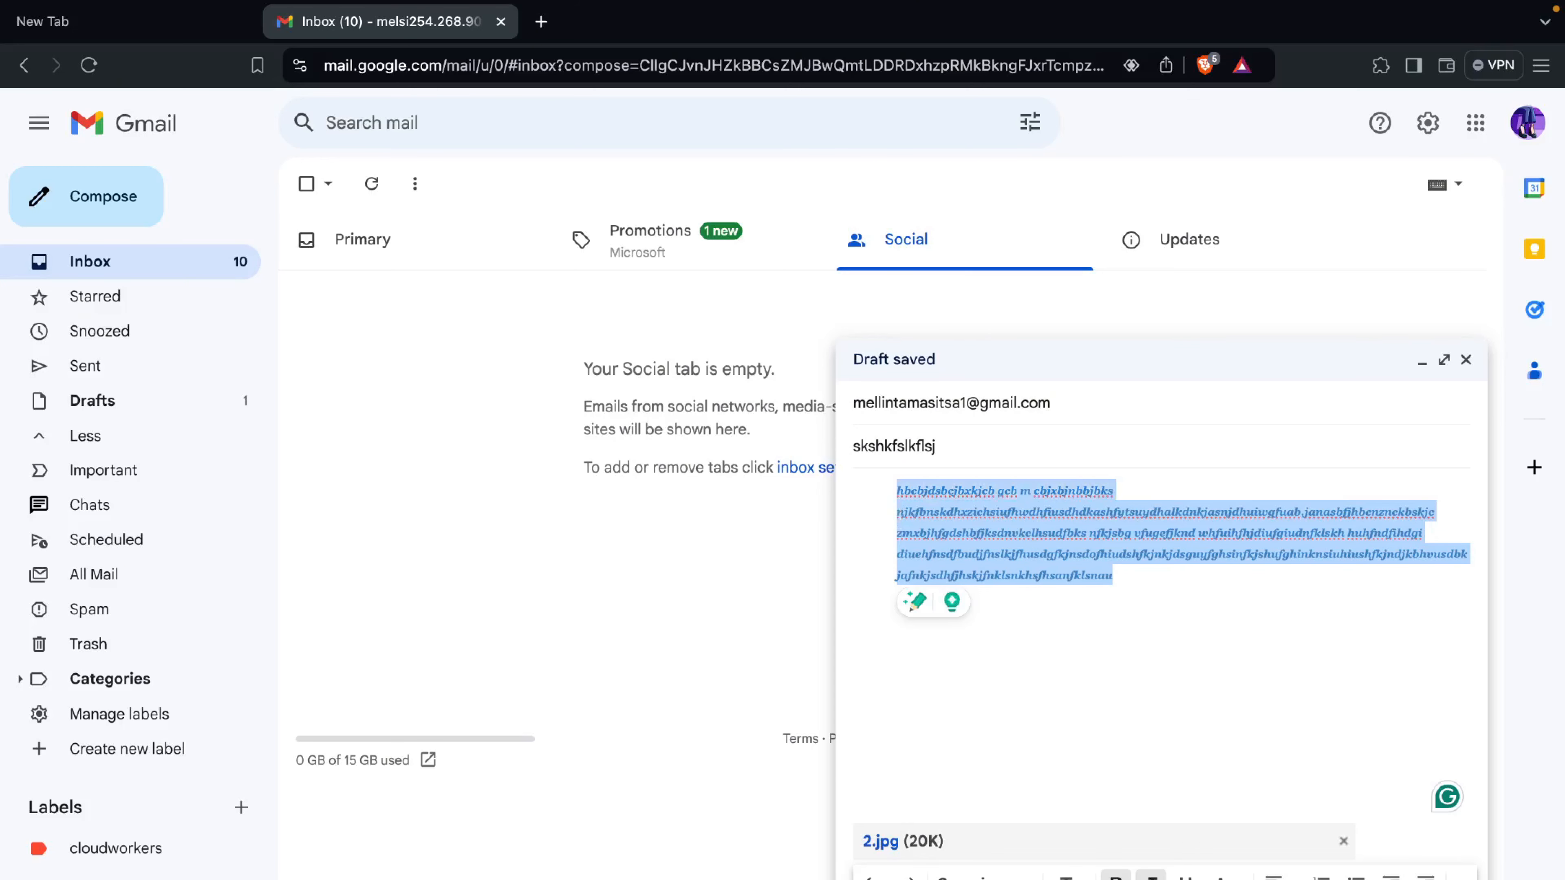
click(1069, 876)
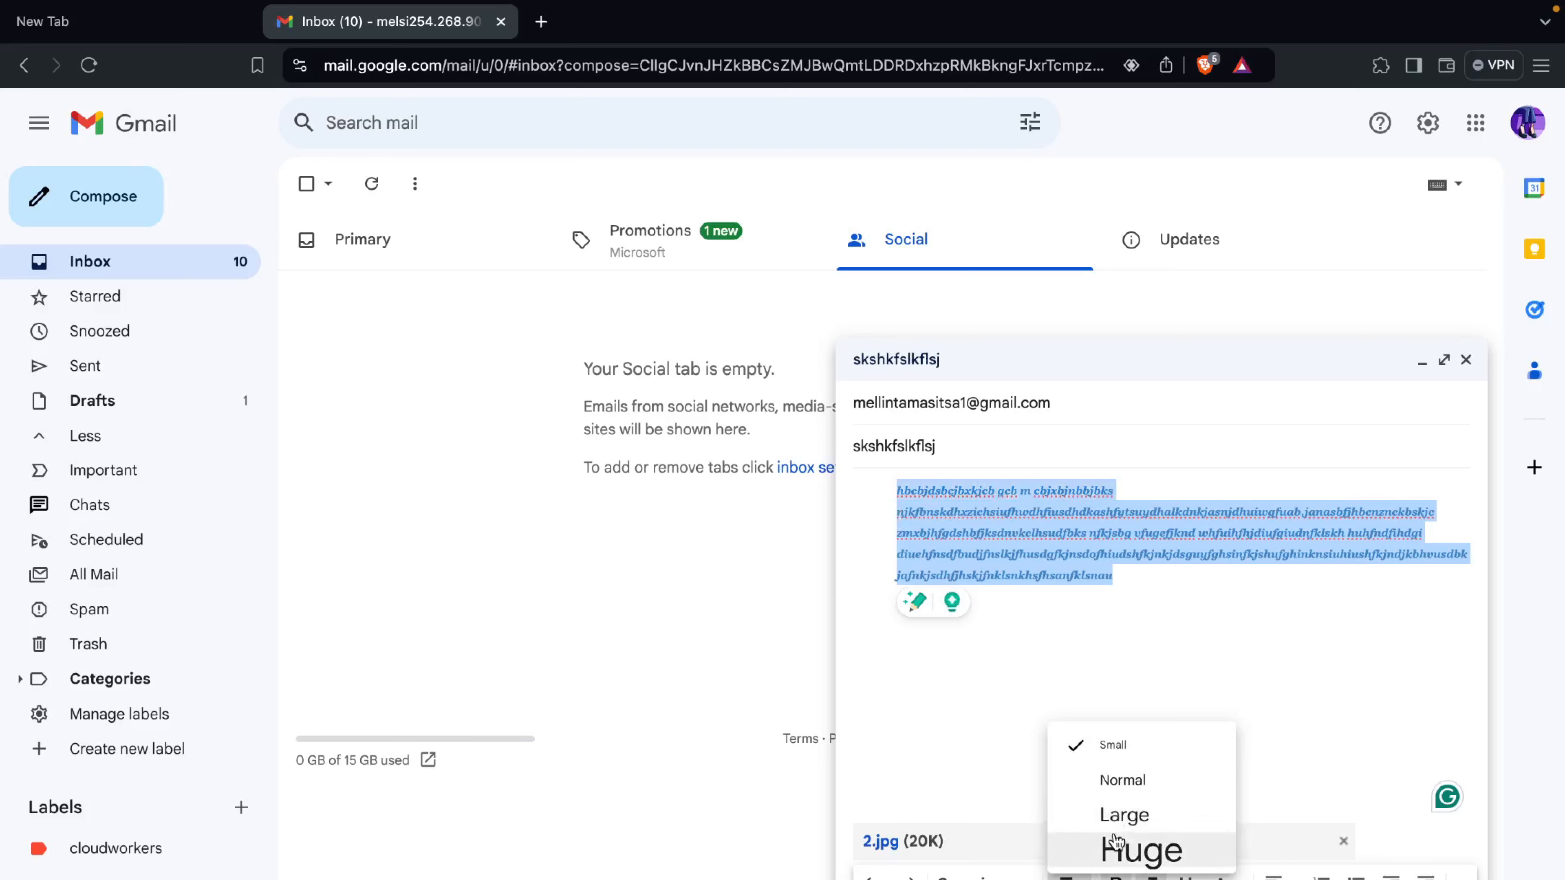
click(1116, 815)
click(1169, 780)
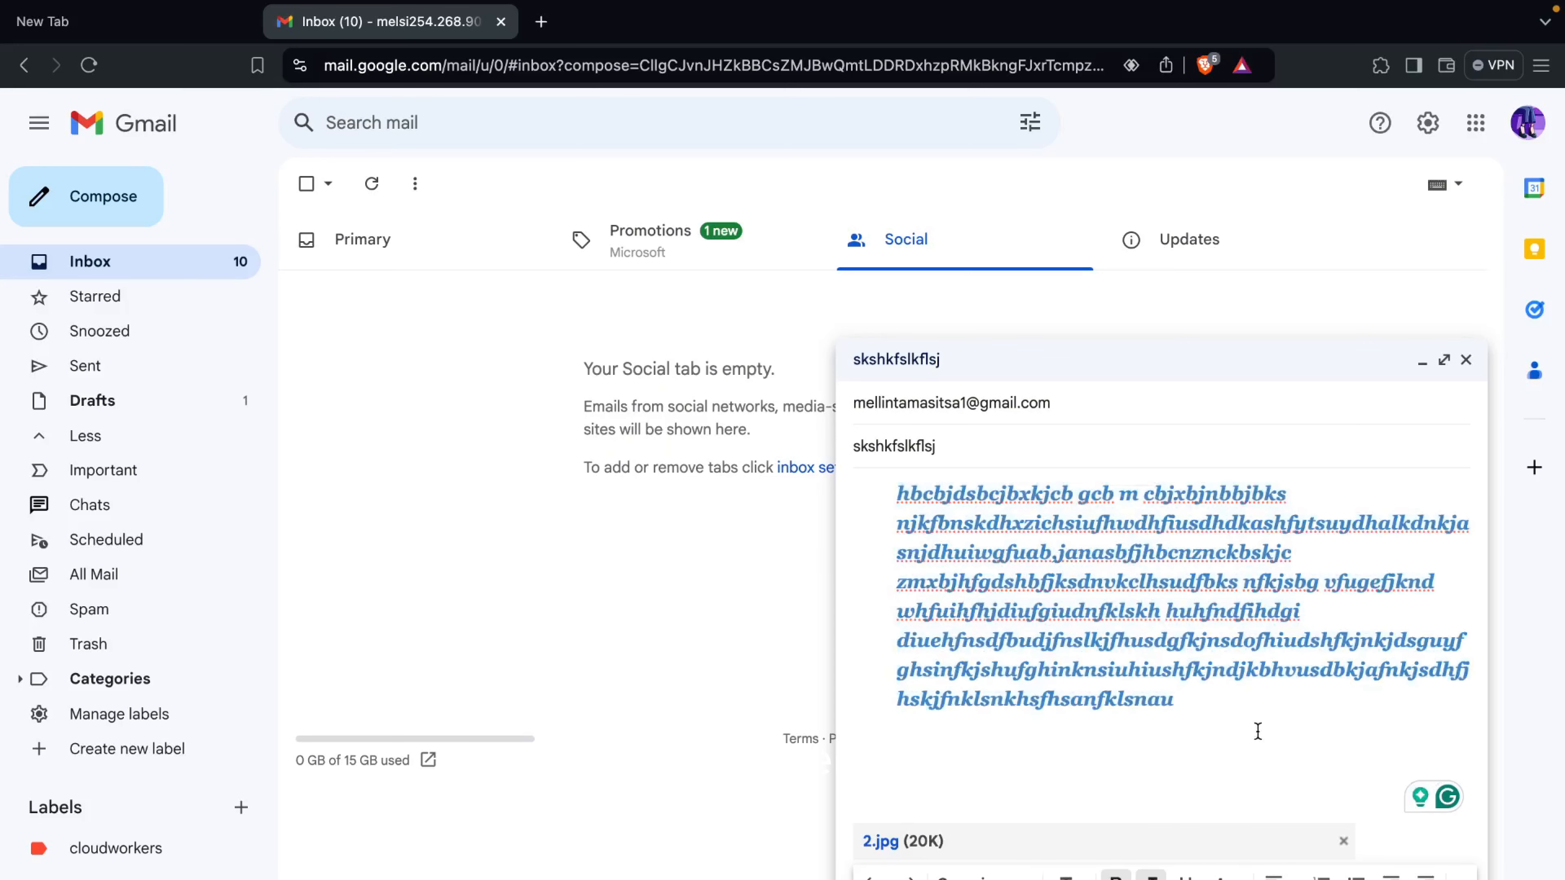
Examine the context options for a single word and for the first five lines of the message body
right_click(1195, 610)
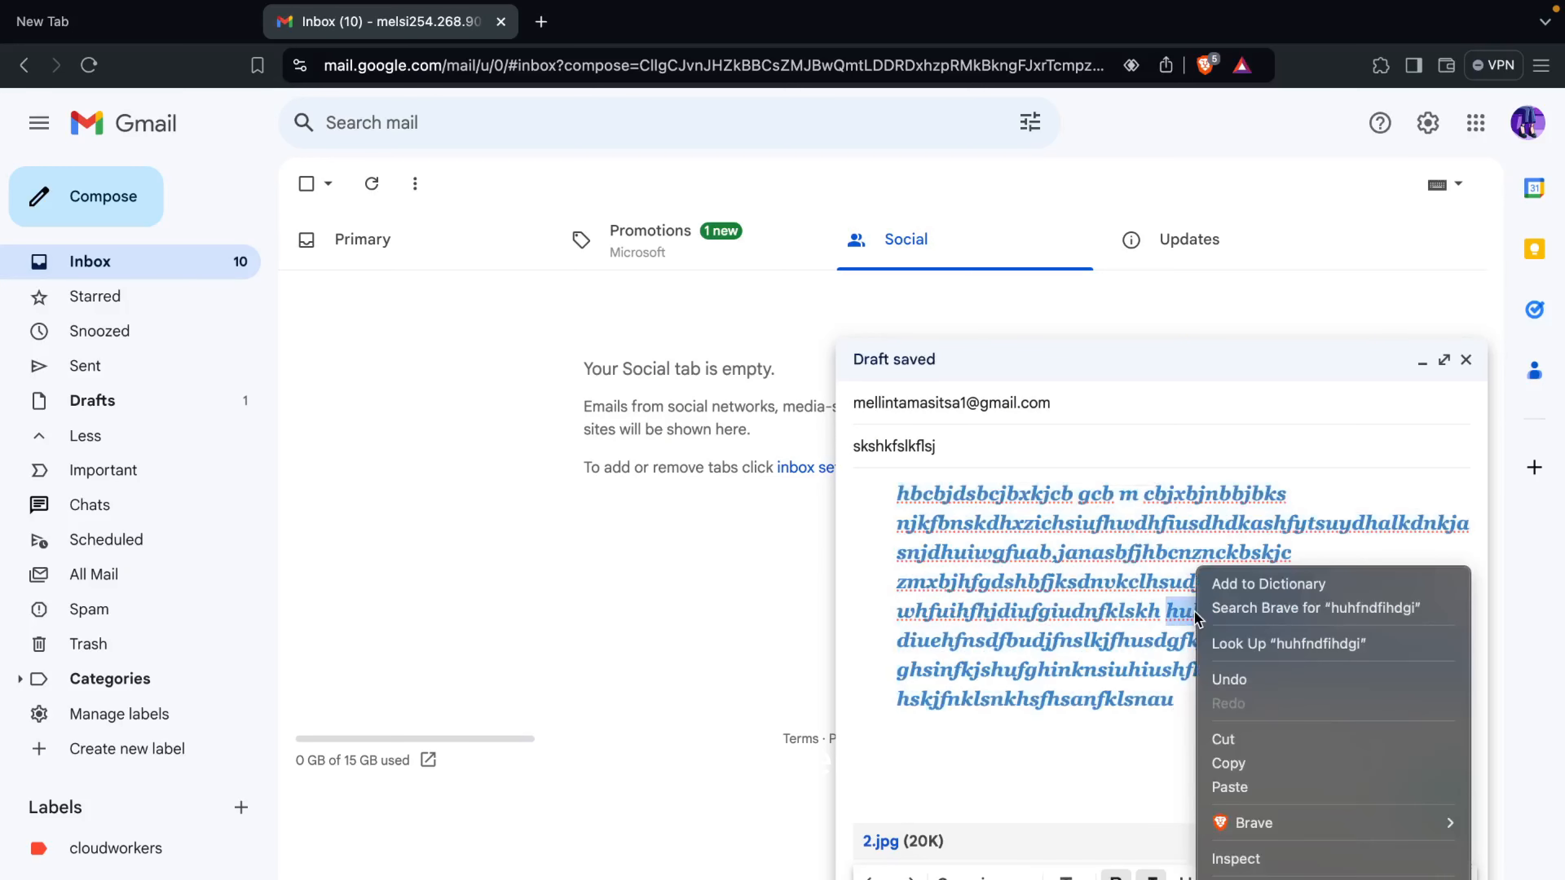
click(1128, 607)
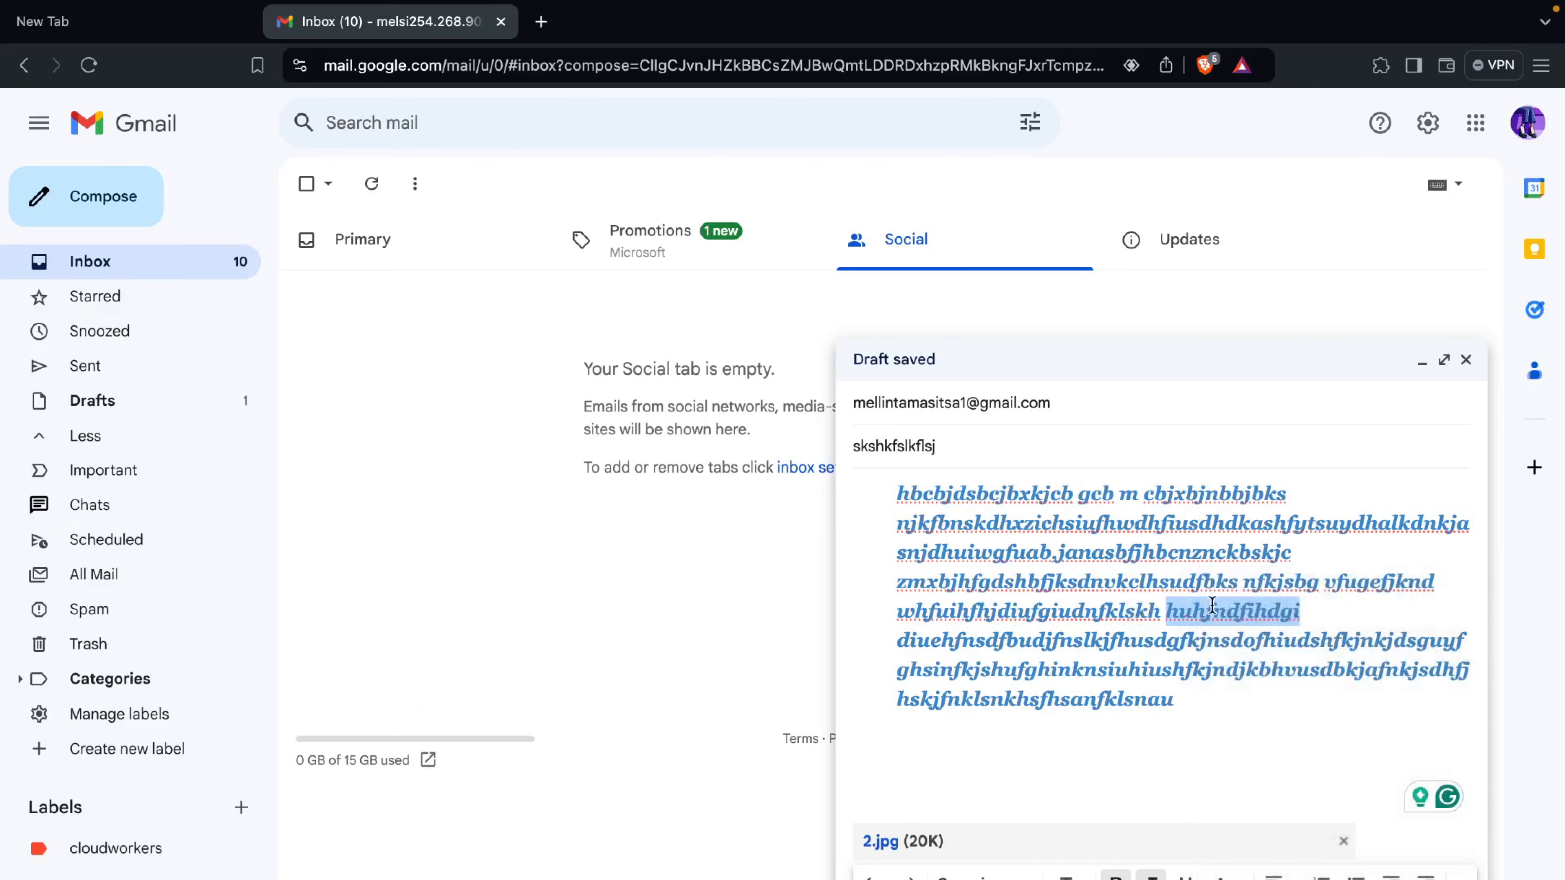
drag(1311, 610, 971, 498)
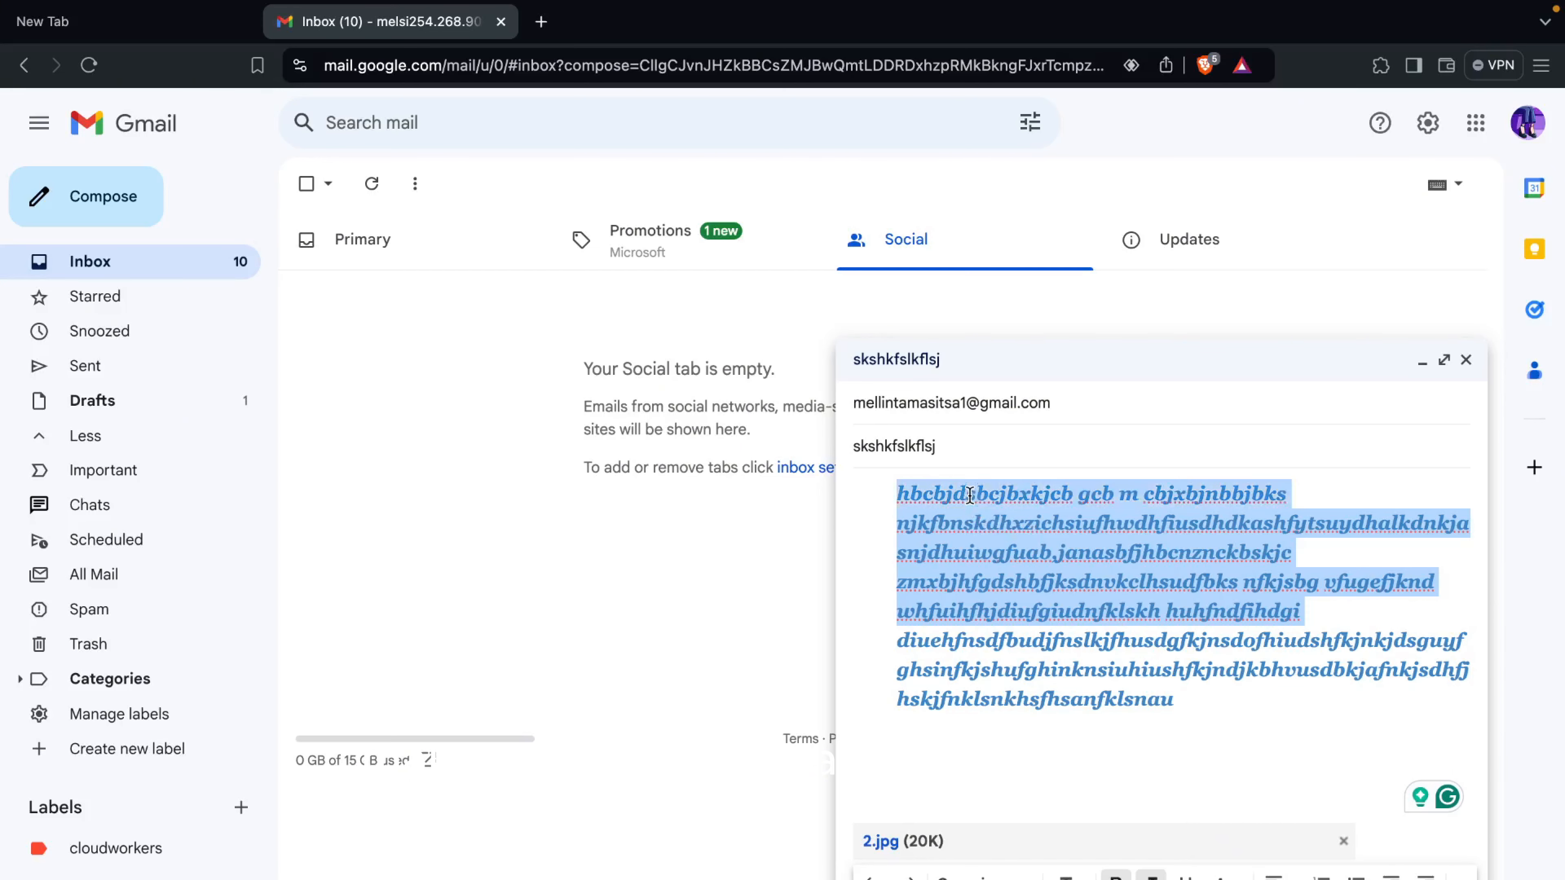
right_click(970, 498)
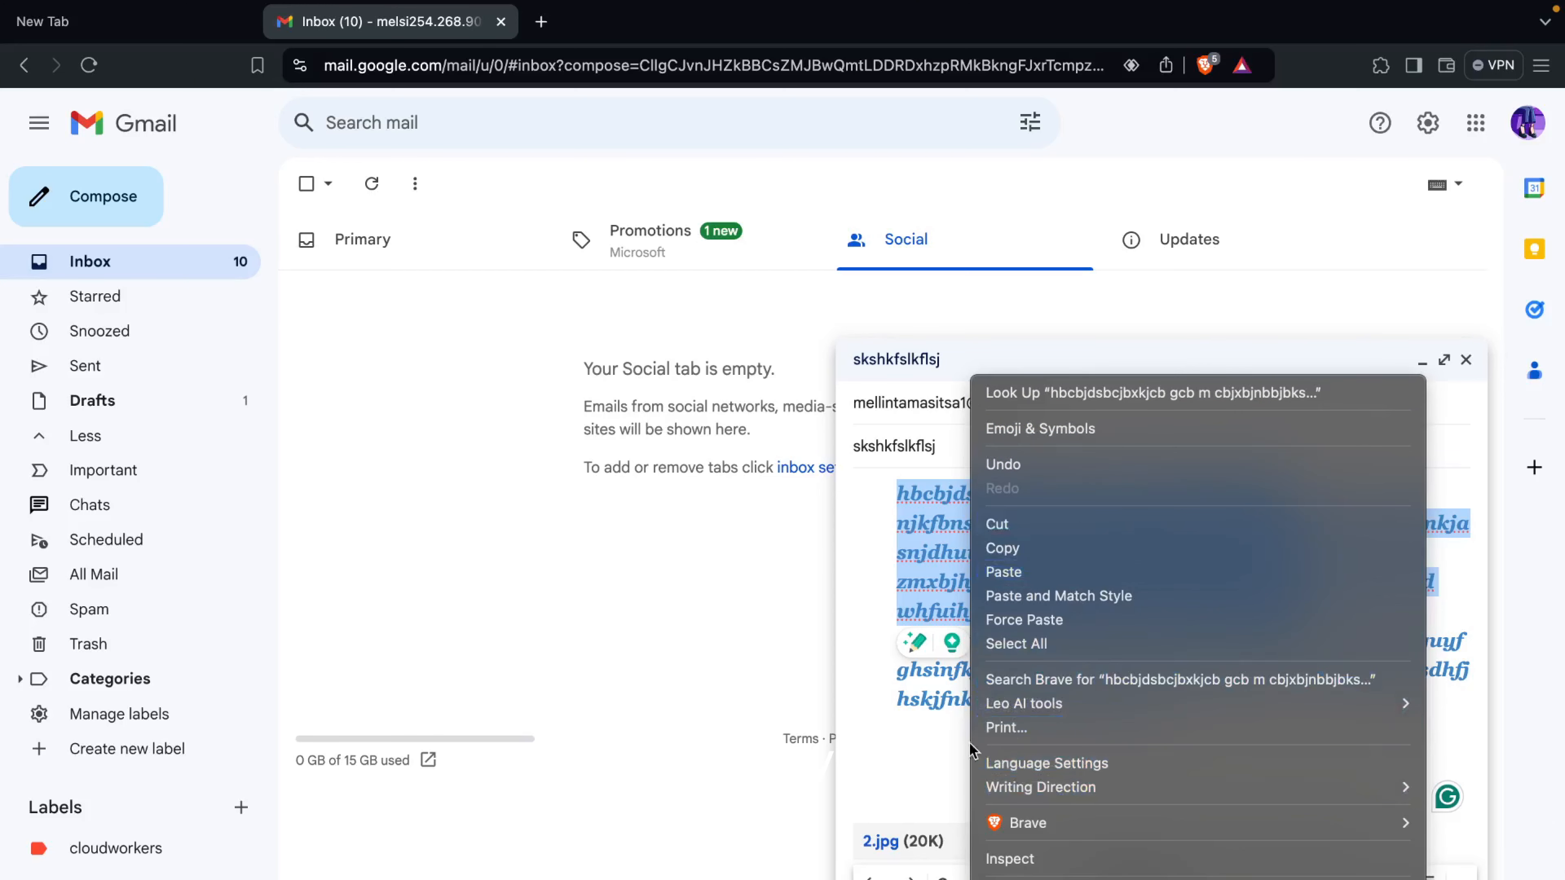
click(952, 743)
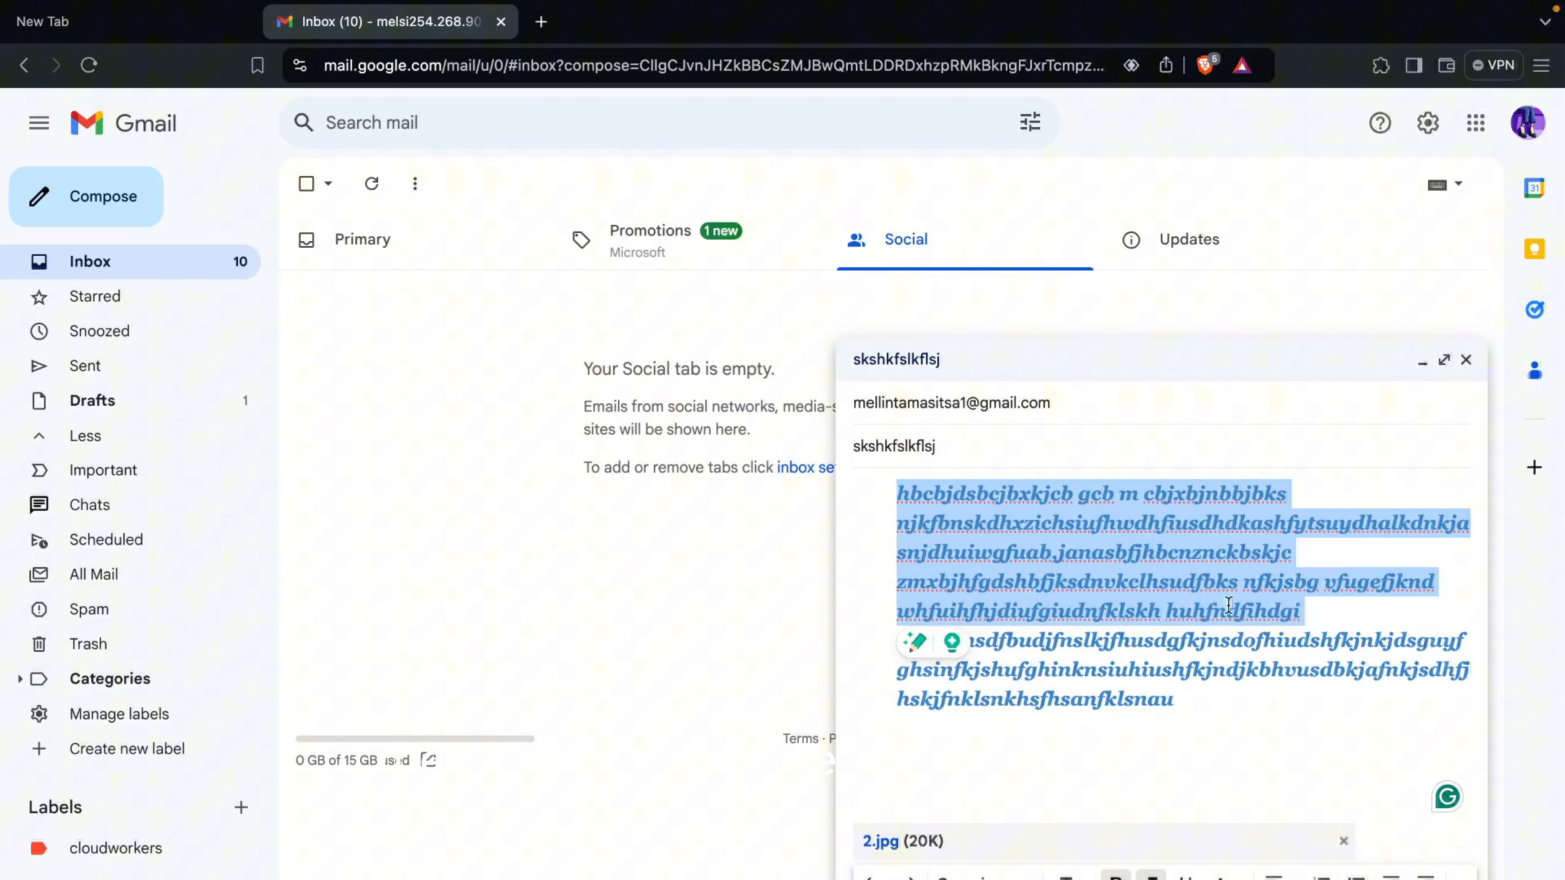
click(1324, 605)
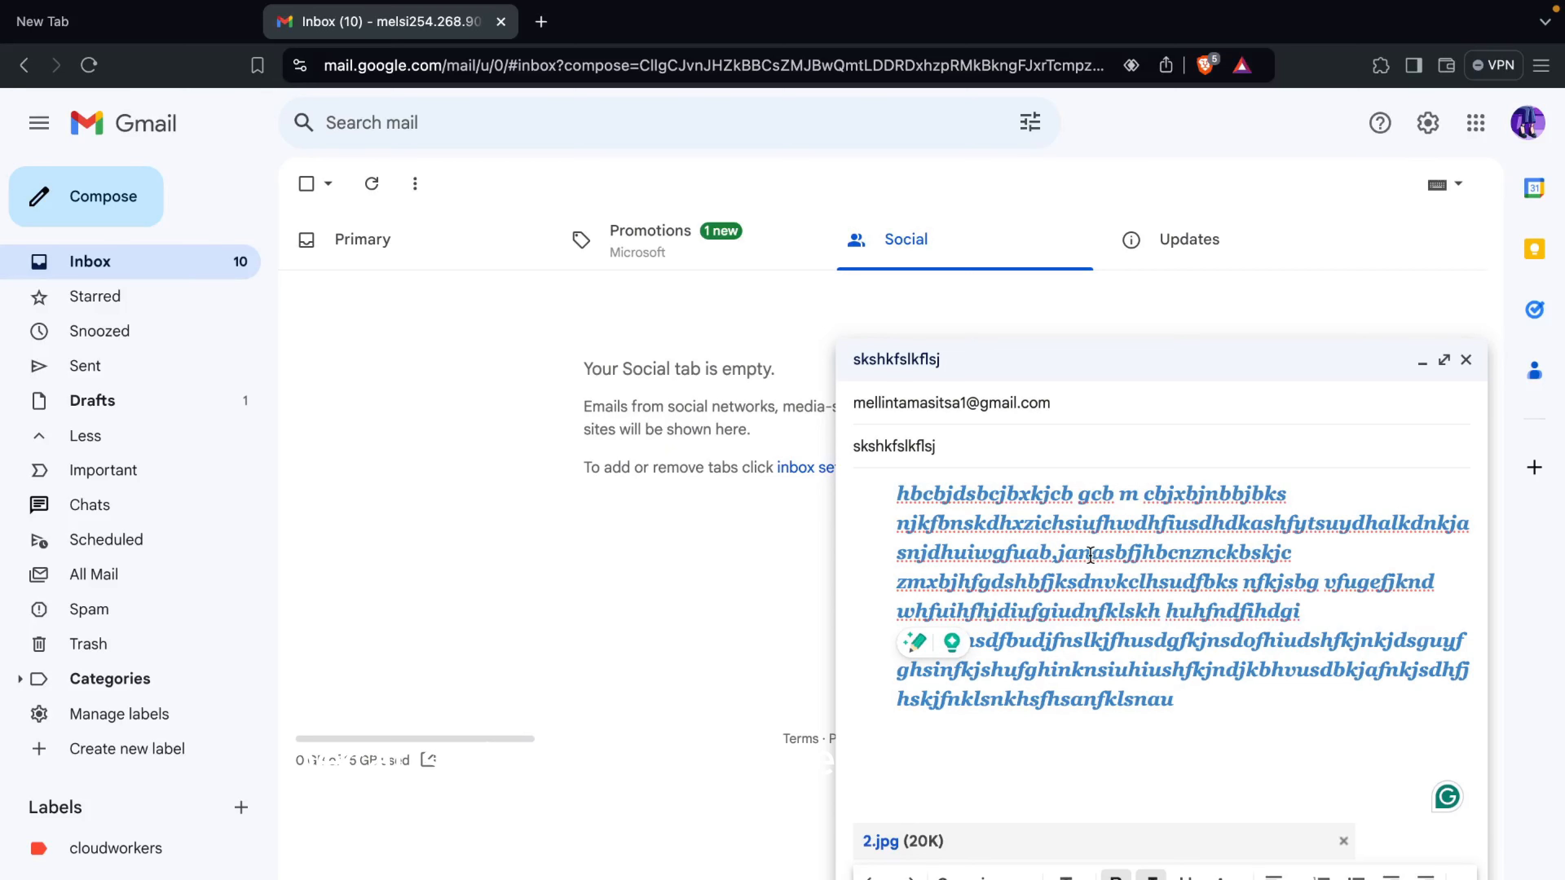
click(1195, 721)
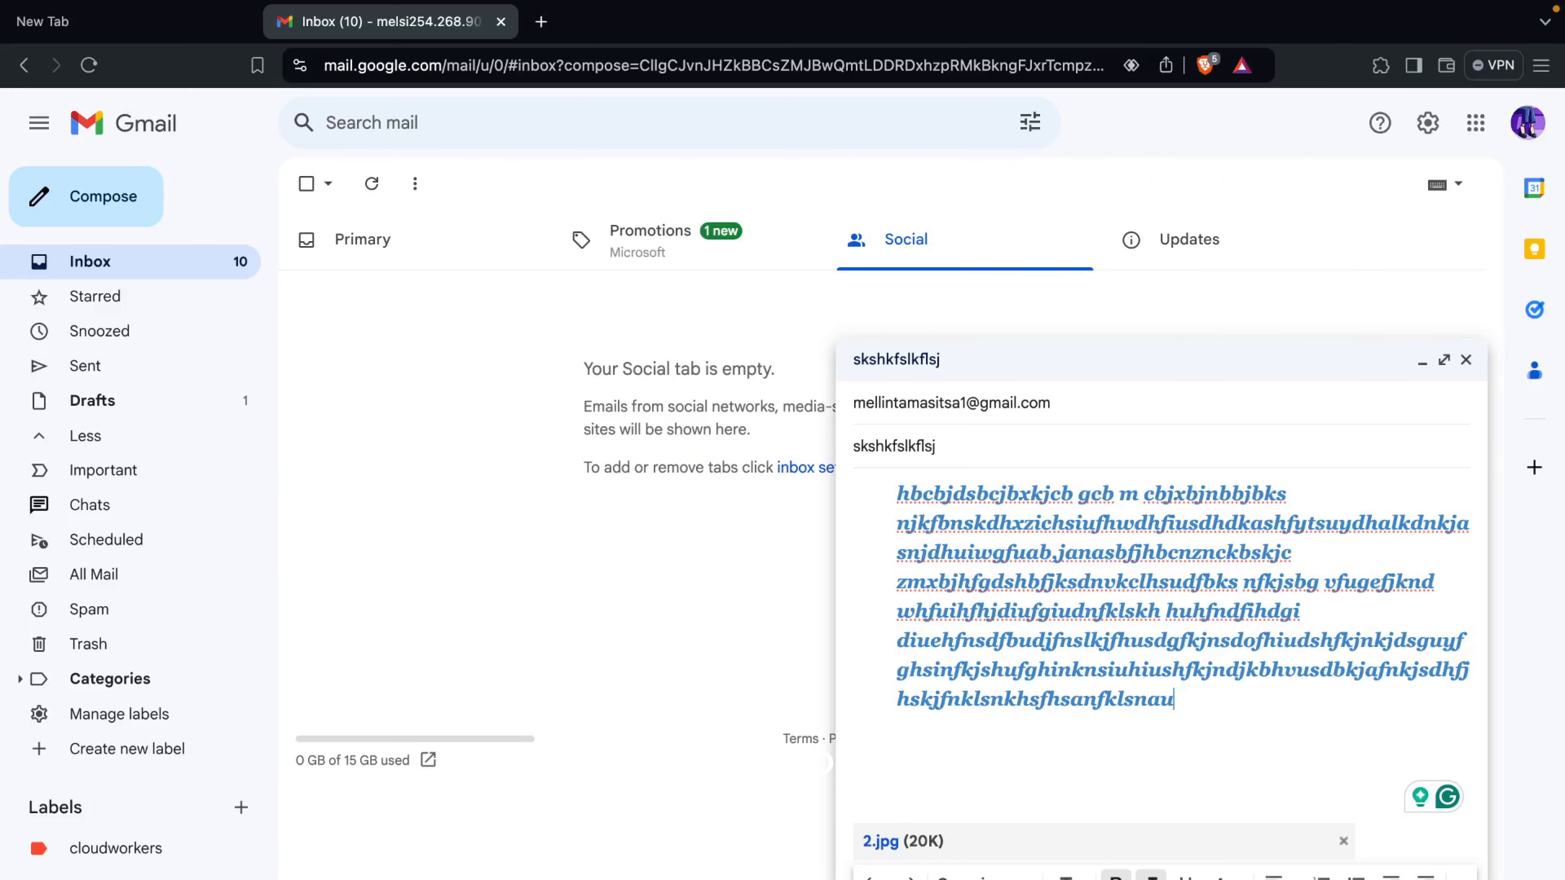
key(ctrl+k)
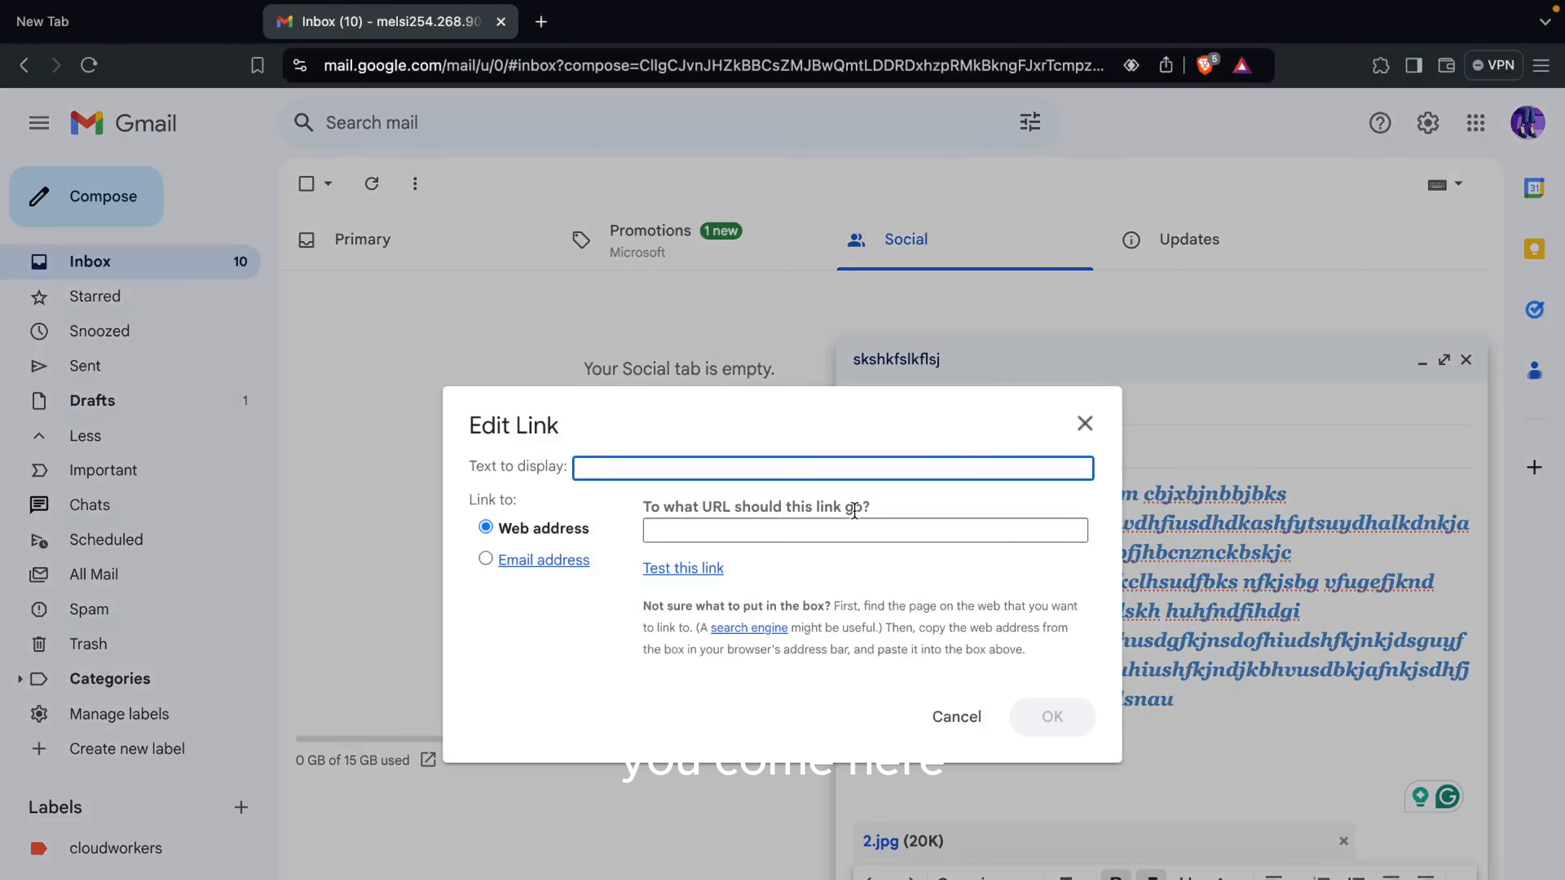
right_click(783, 467)
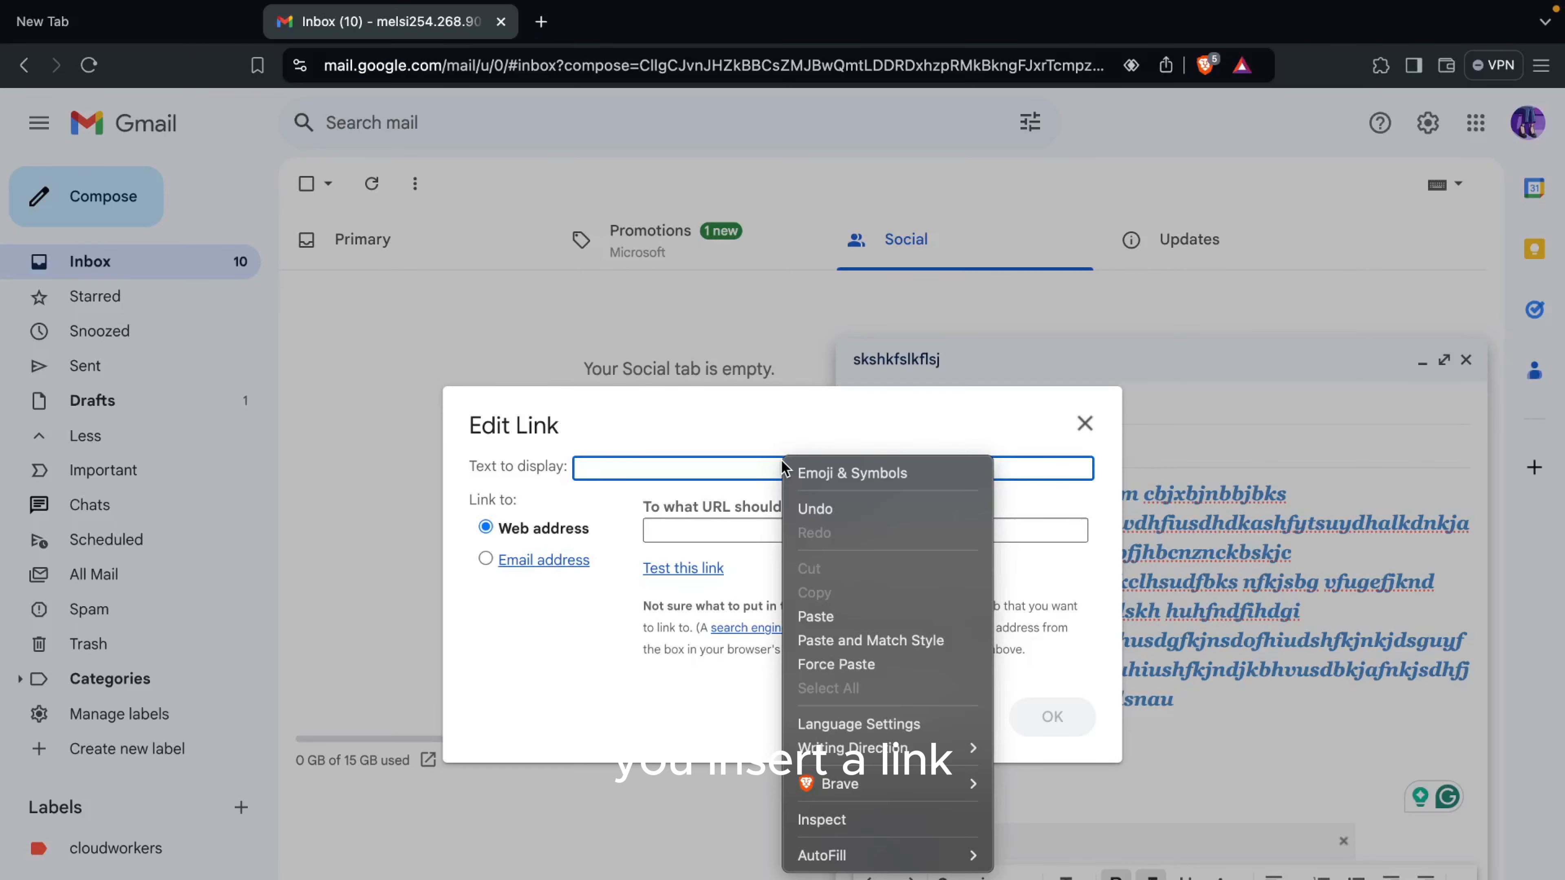
click(812, 616)
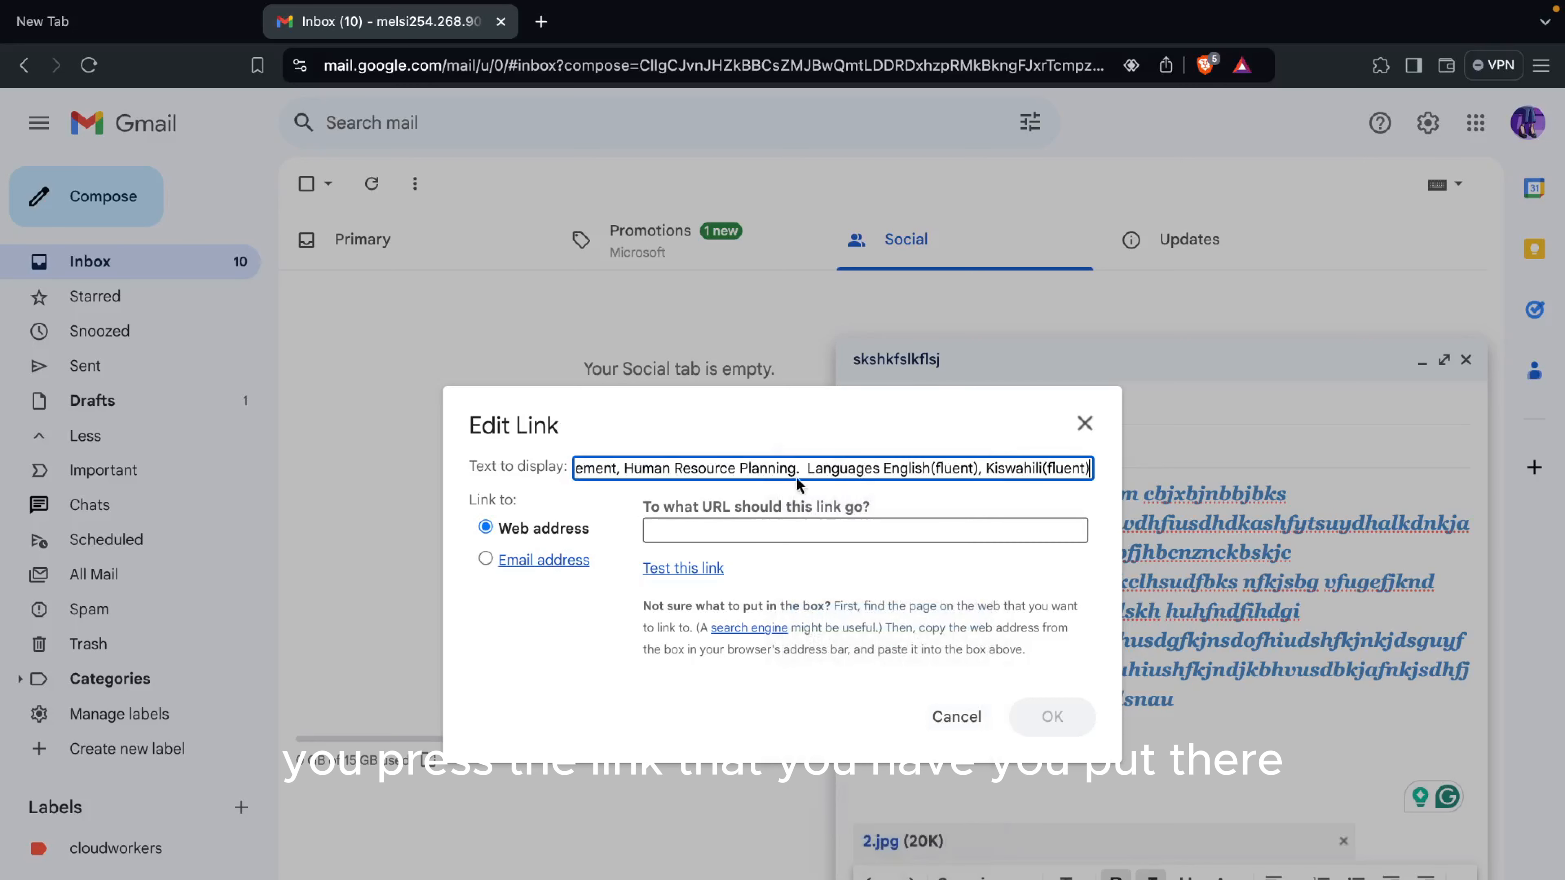
click(910, 529)
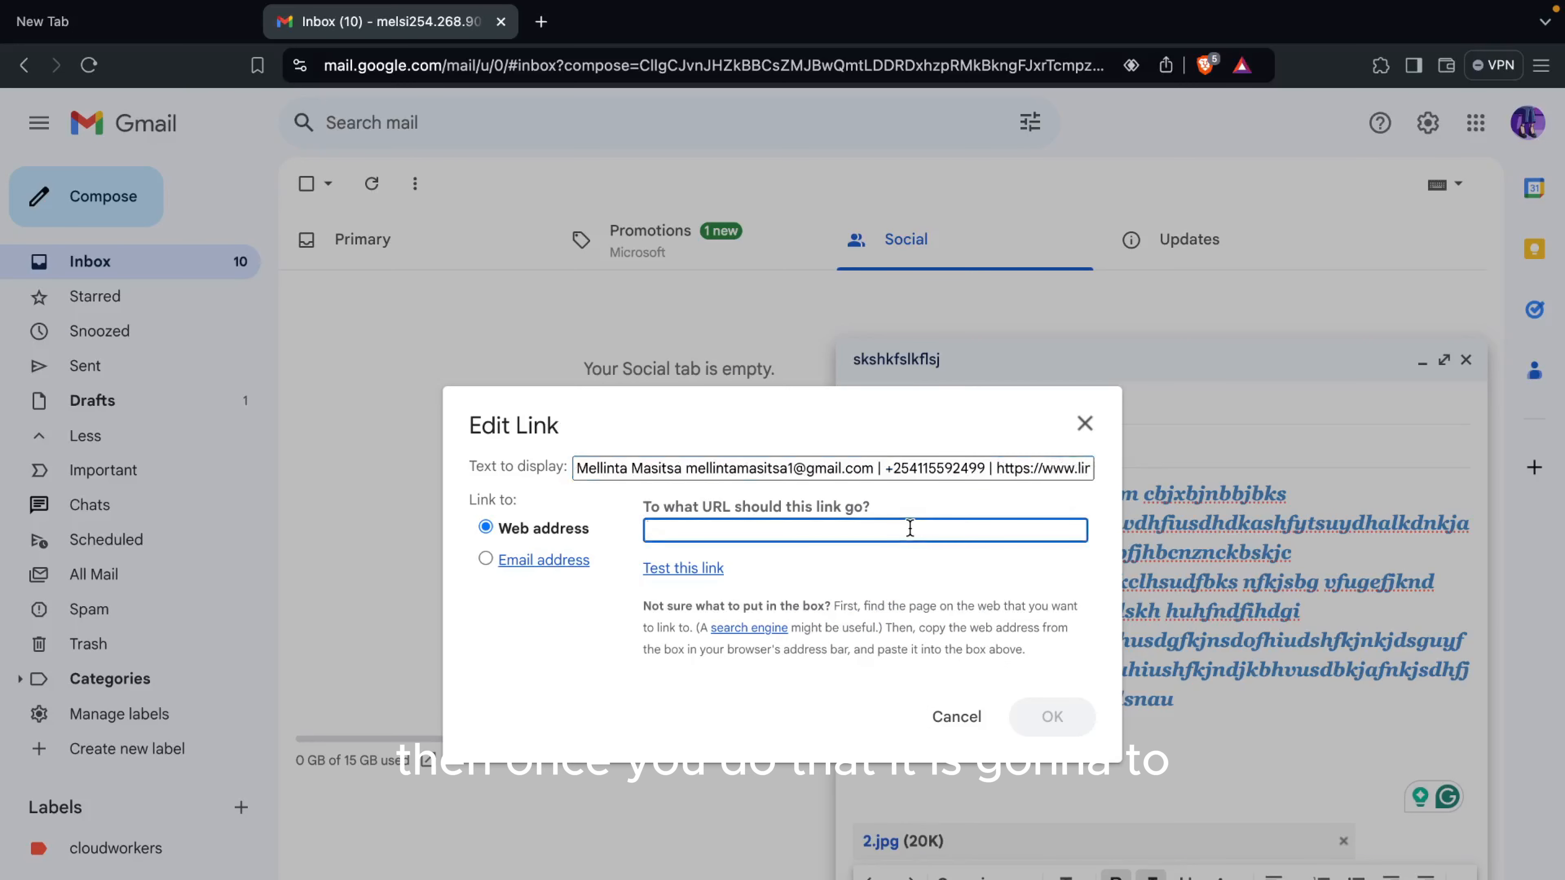
click(1183, 737)
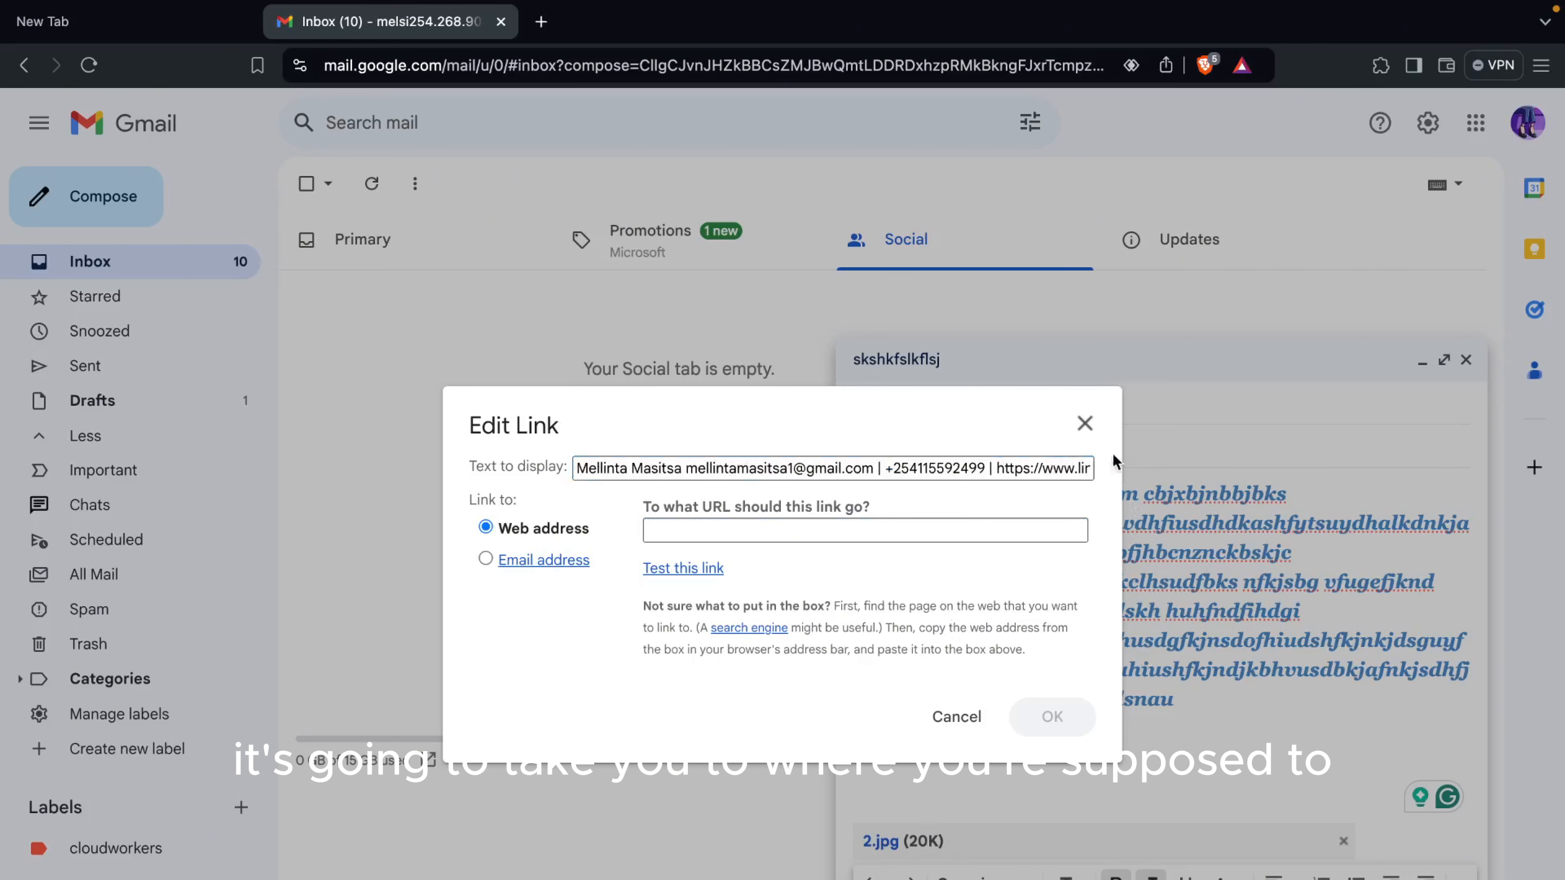
click(1085, 423)
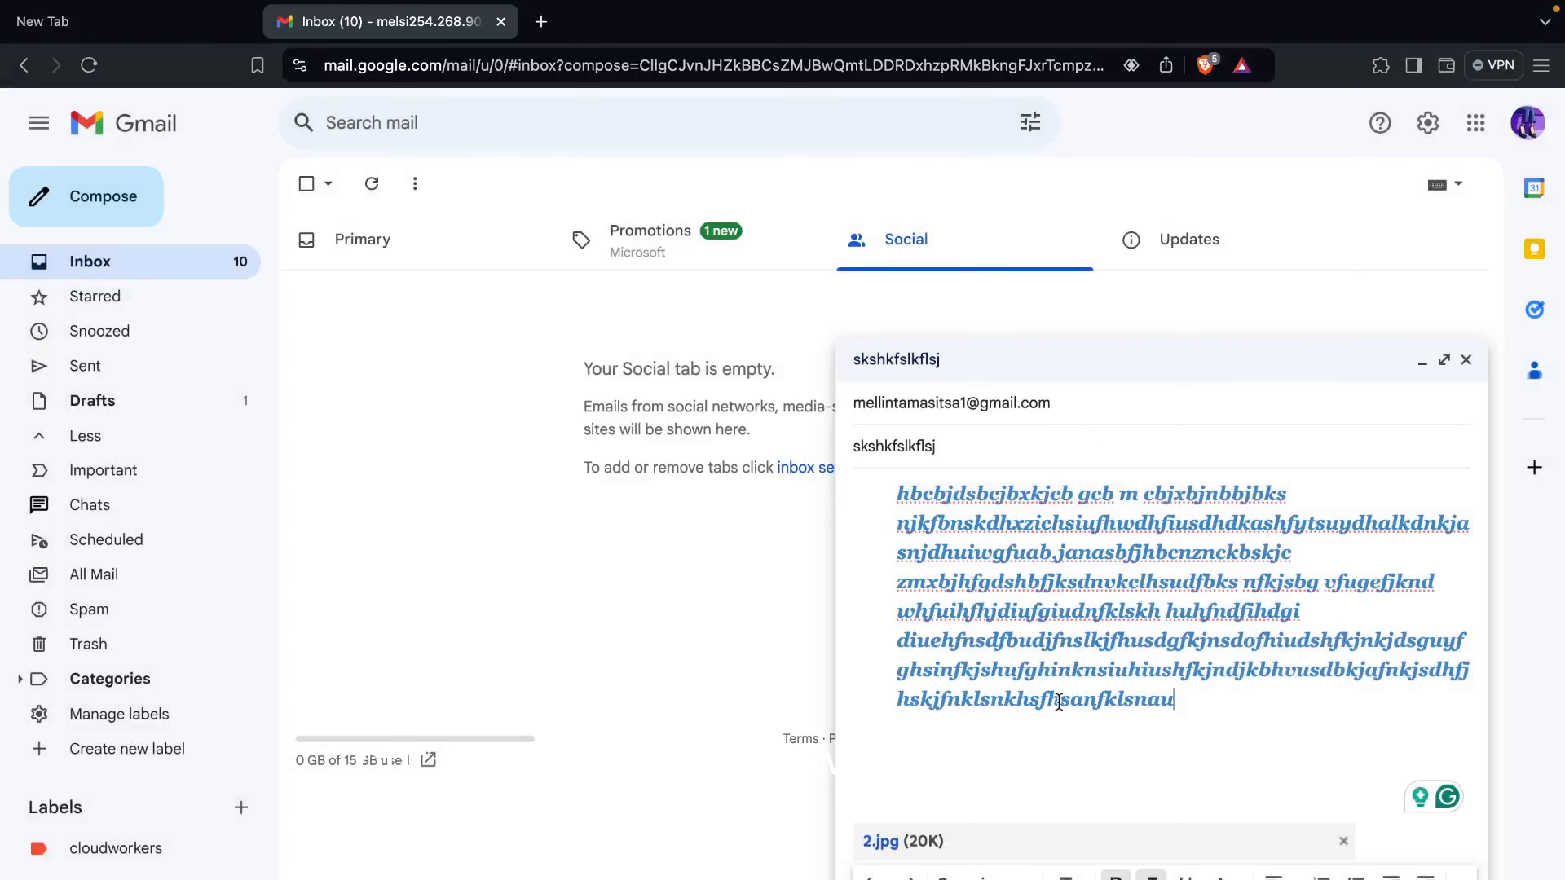
View the link options for the text "hsanfklsnau" at the end of the message body
drag(1047, 701, 1180, 698)
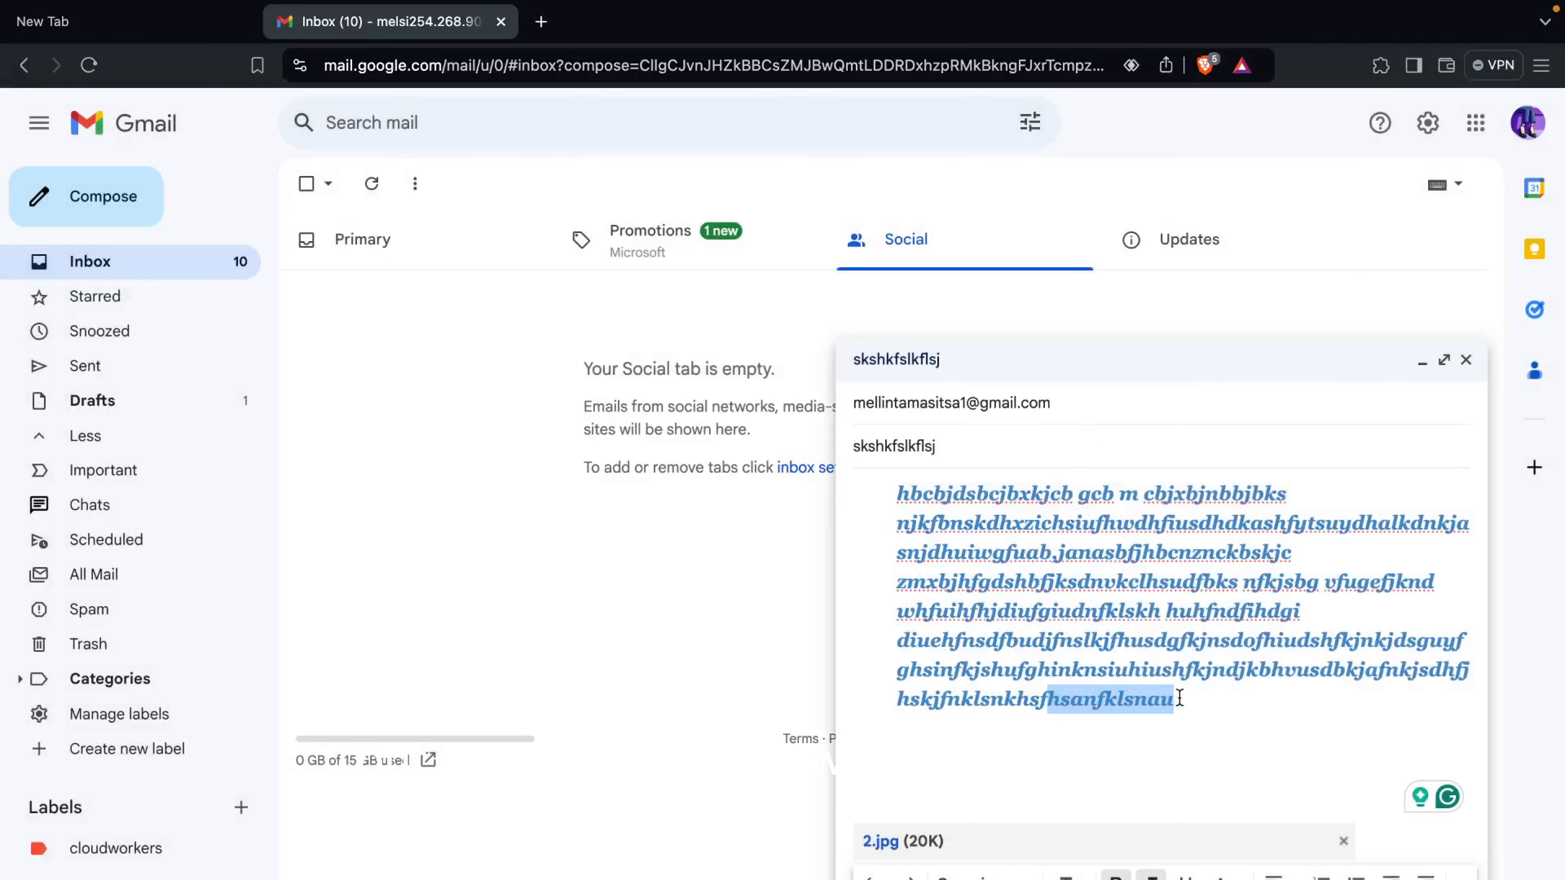
key(super+k)
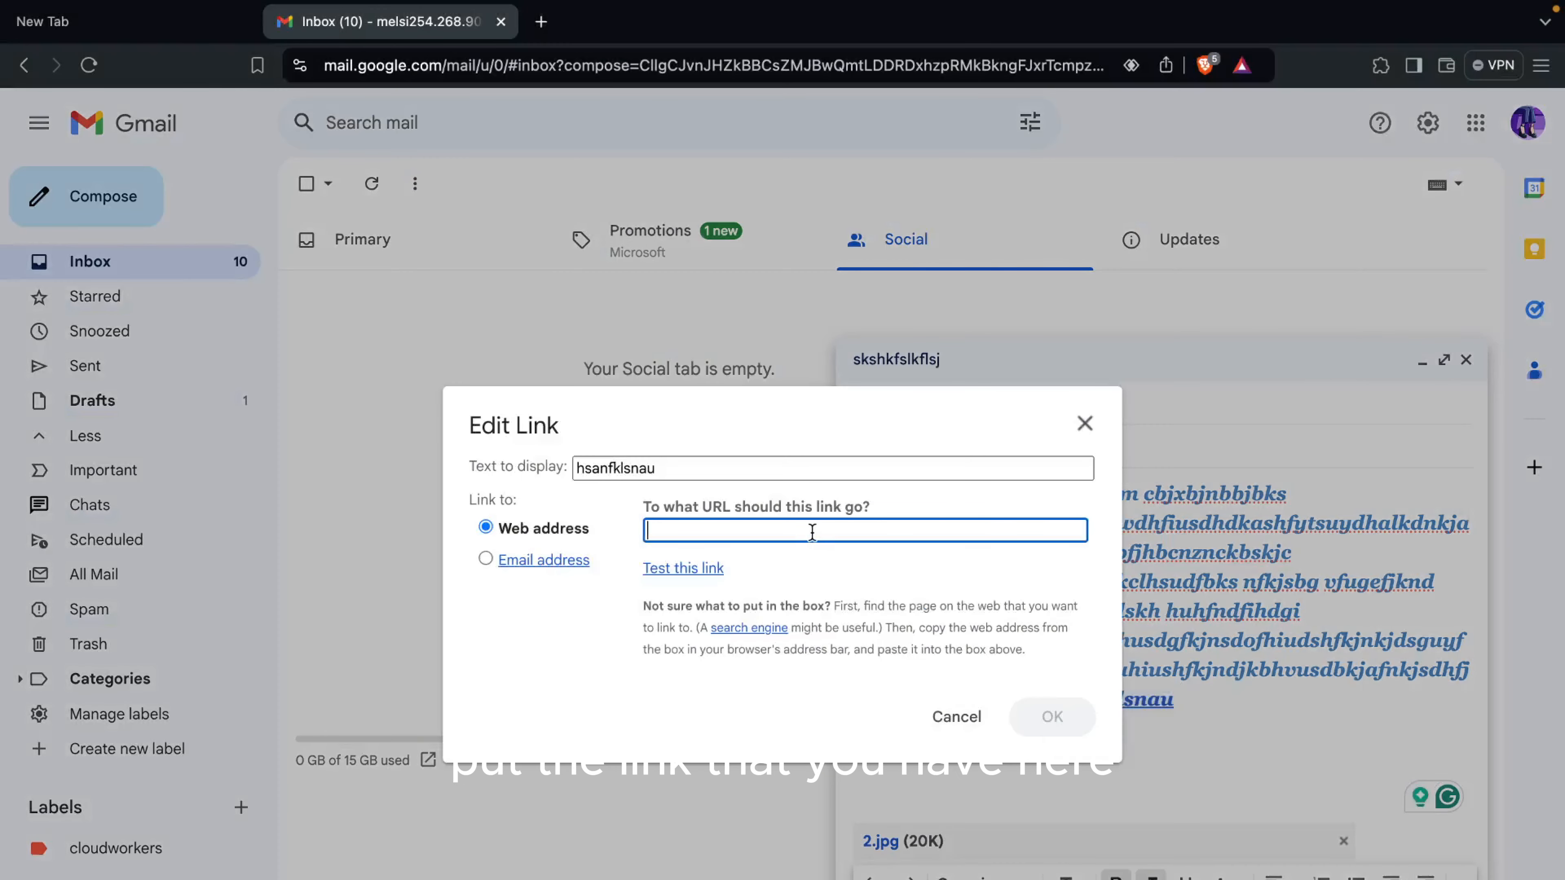
click(1085, 423)
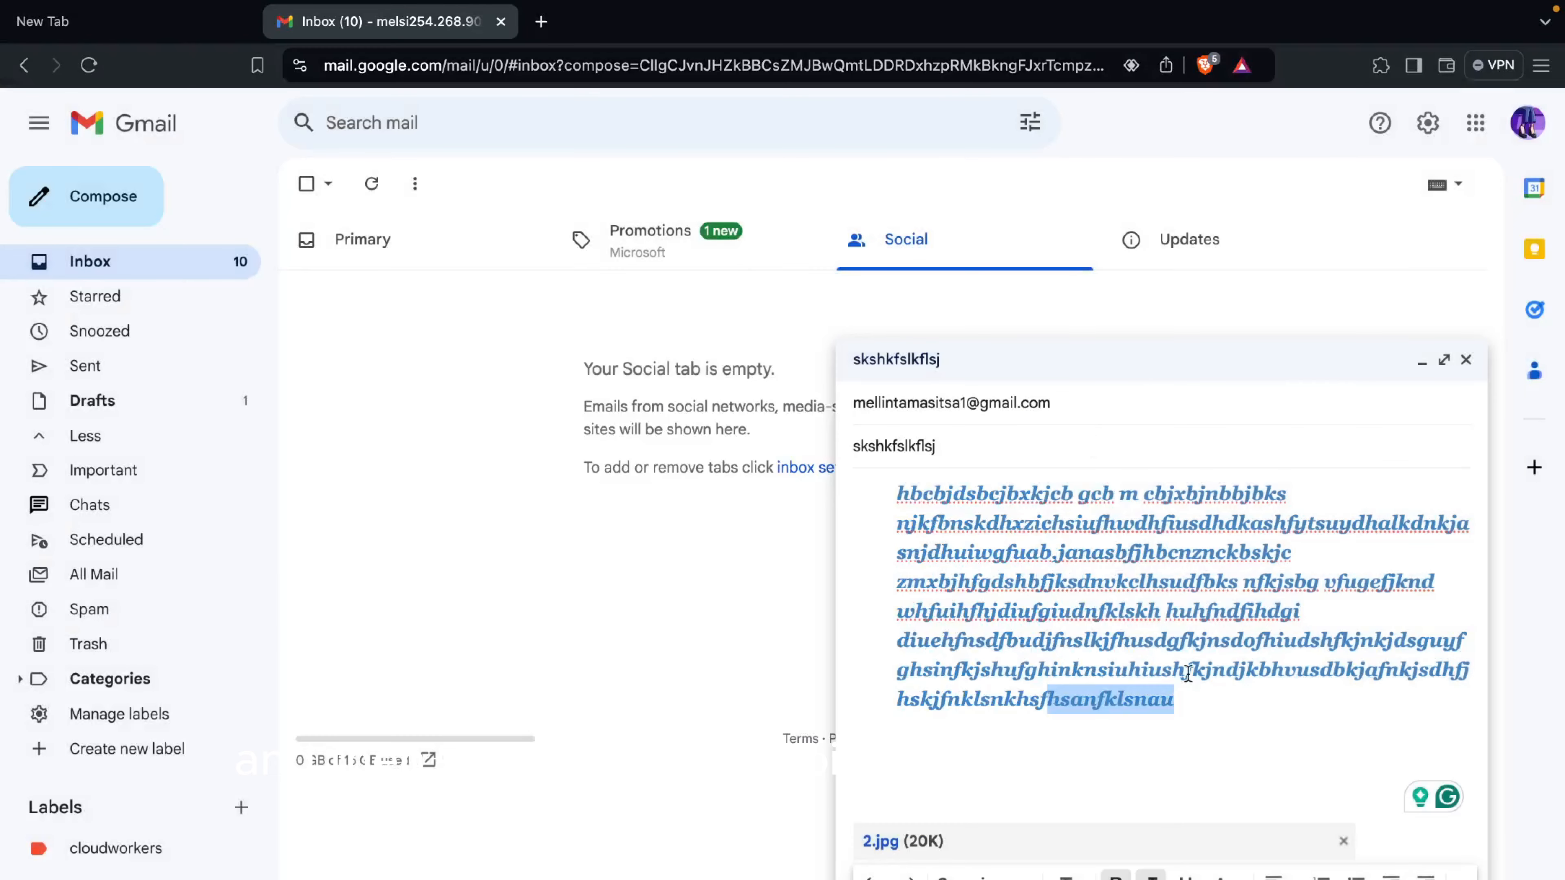
Insert a heart-eyes emoji and a beaming grin emoji at the end of the message body
click(1189, 690)
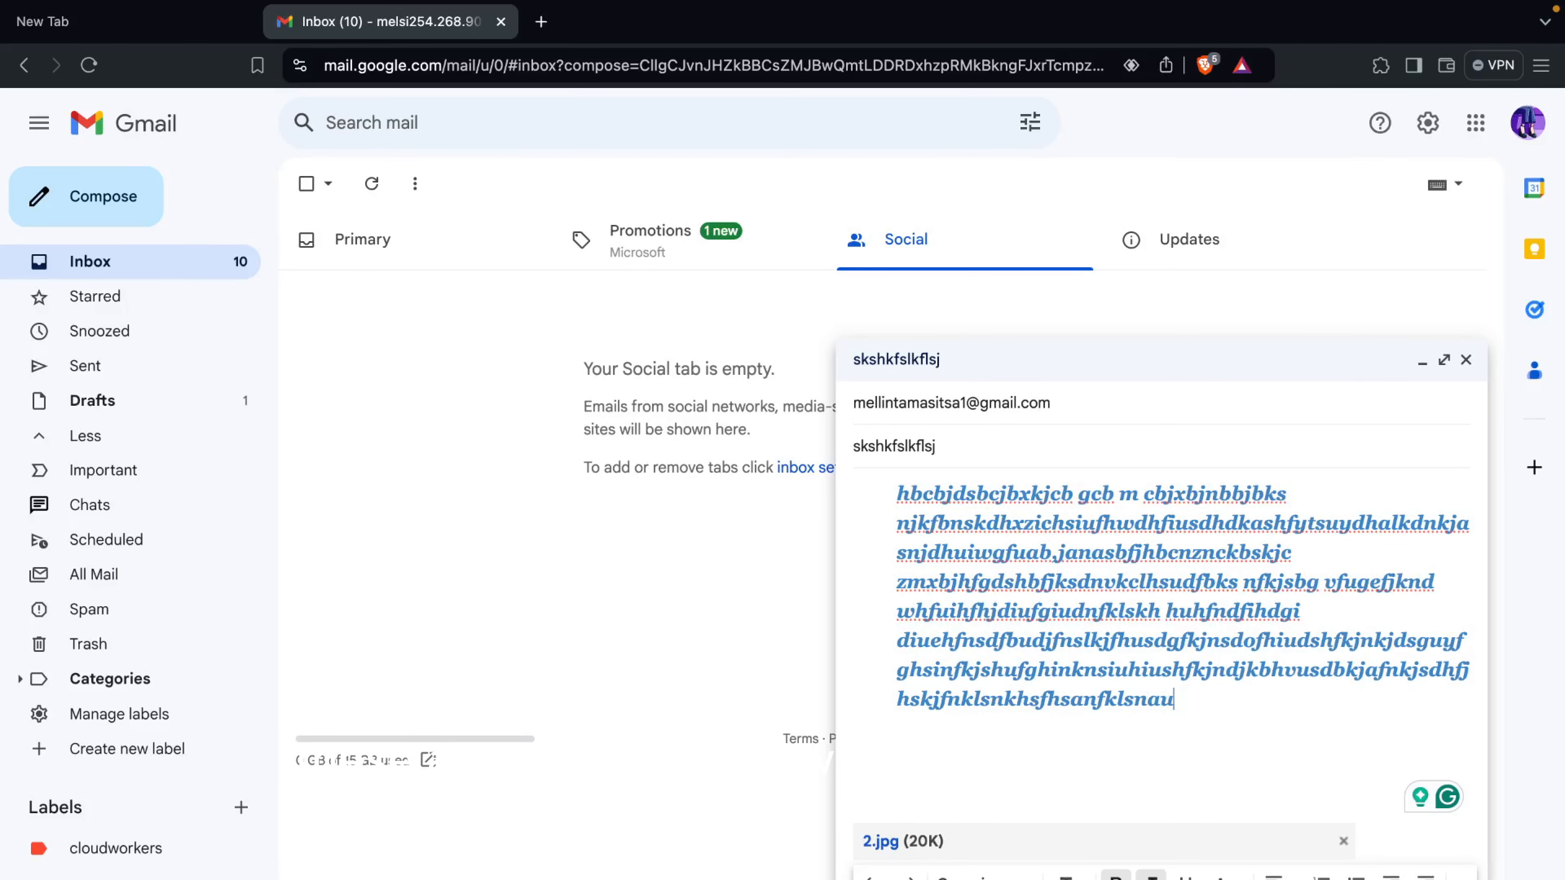
click(1099, 879)
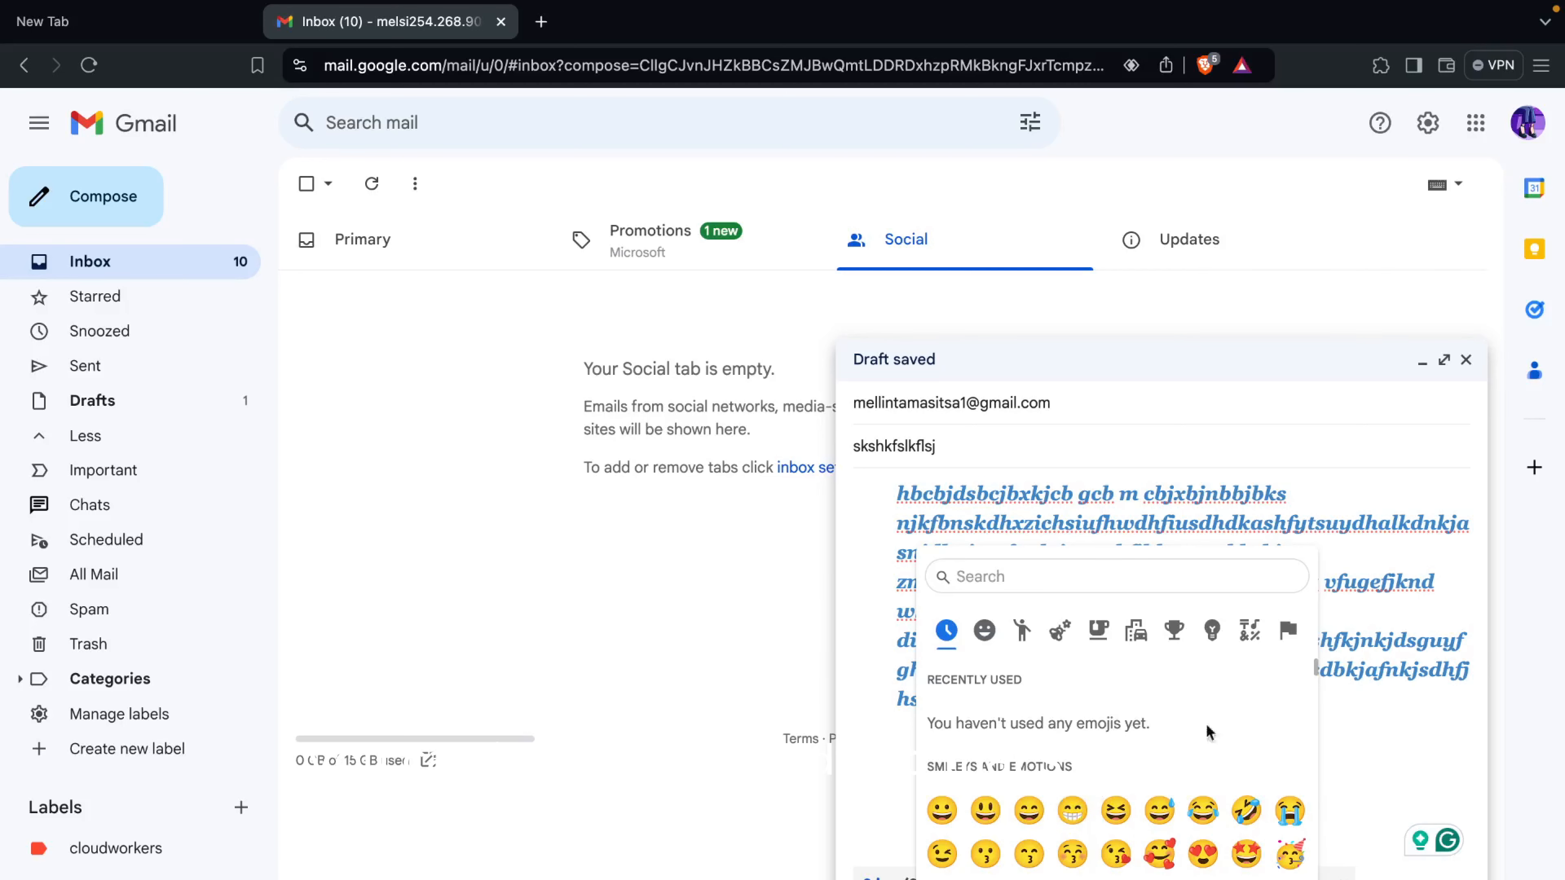
click(1355, 728)
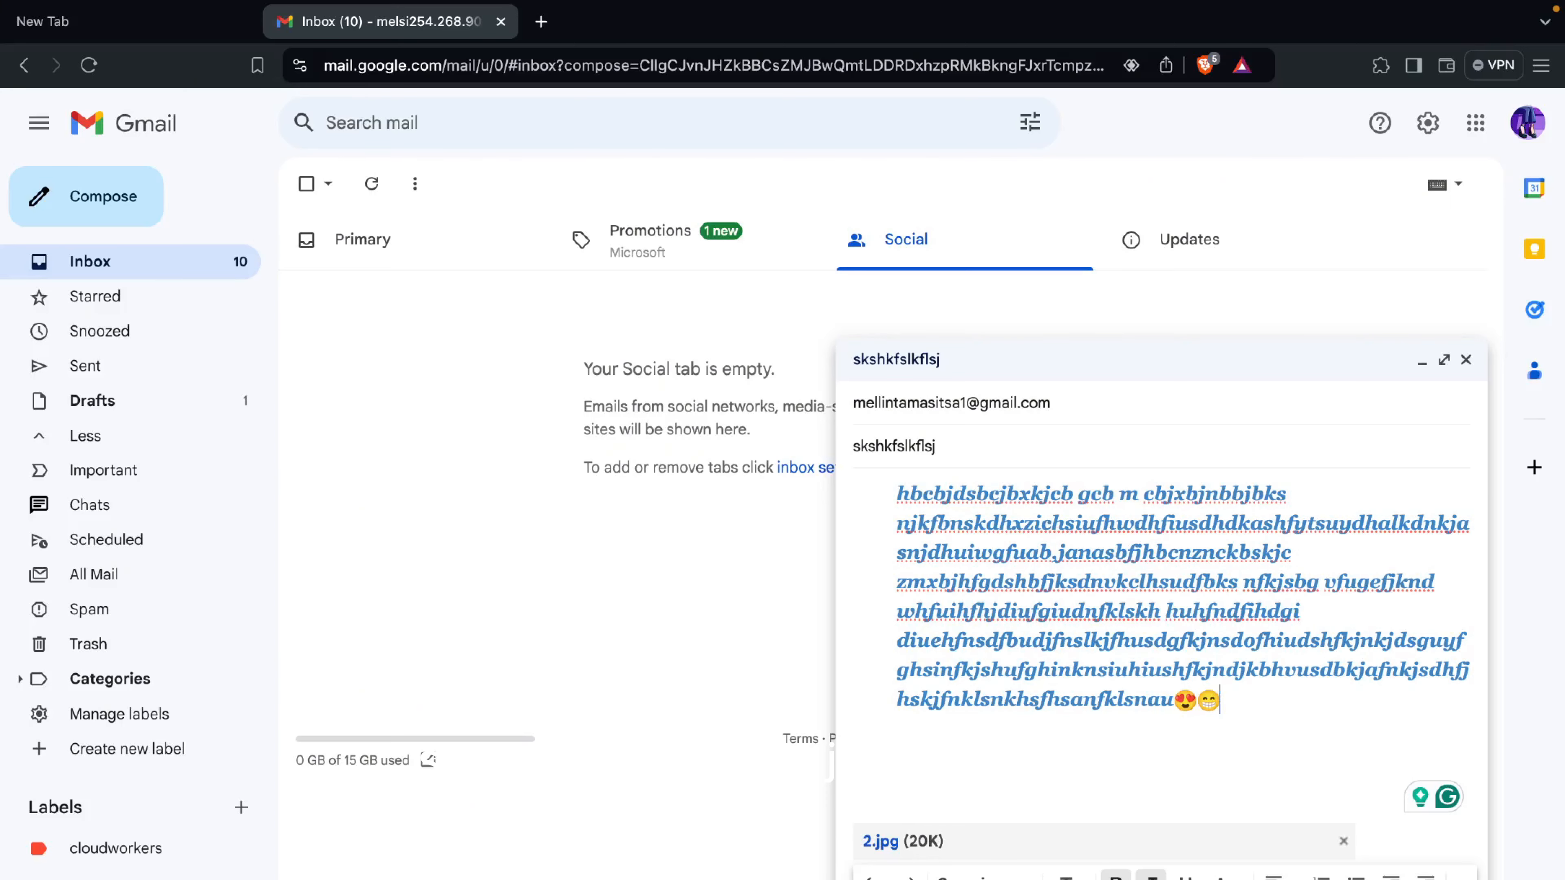
Insert the Skill Map spreadsheet from Google Drive into the message body as a Drive link
click(1083, 833)
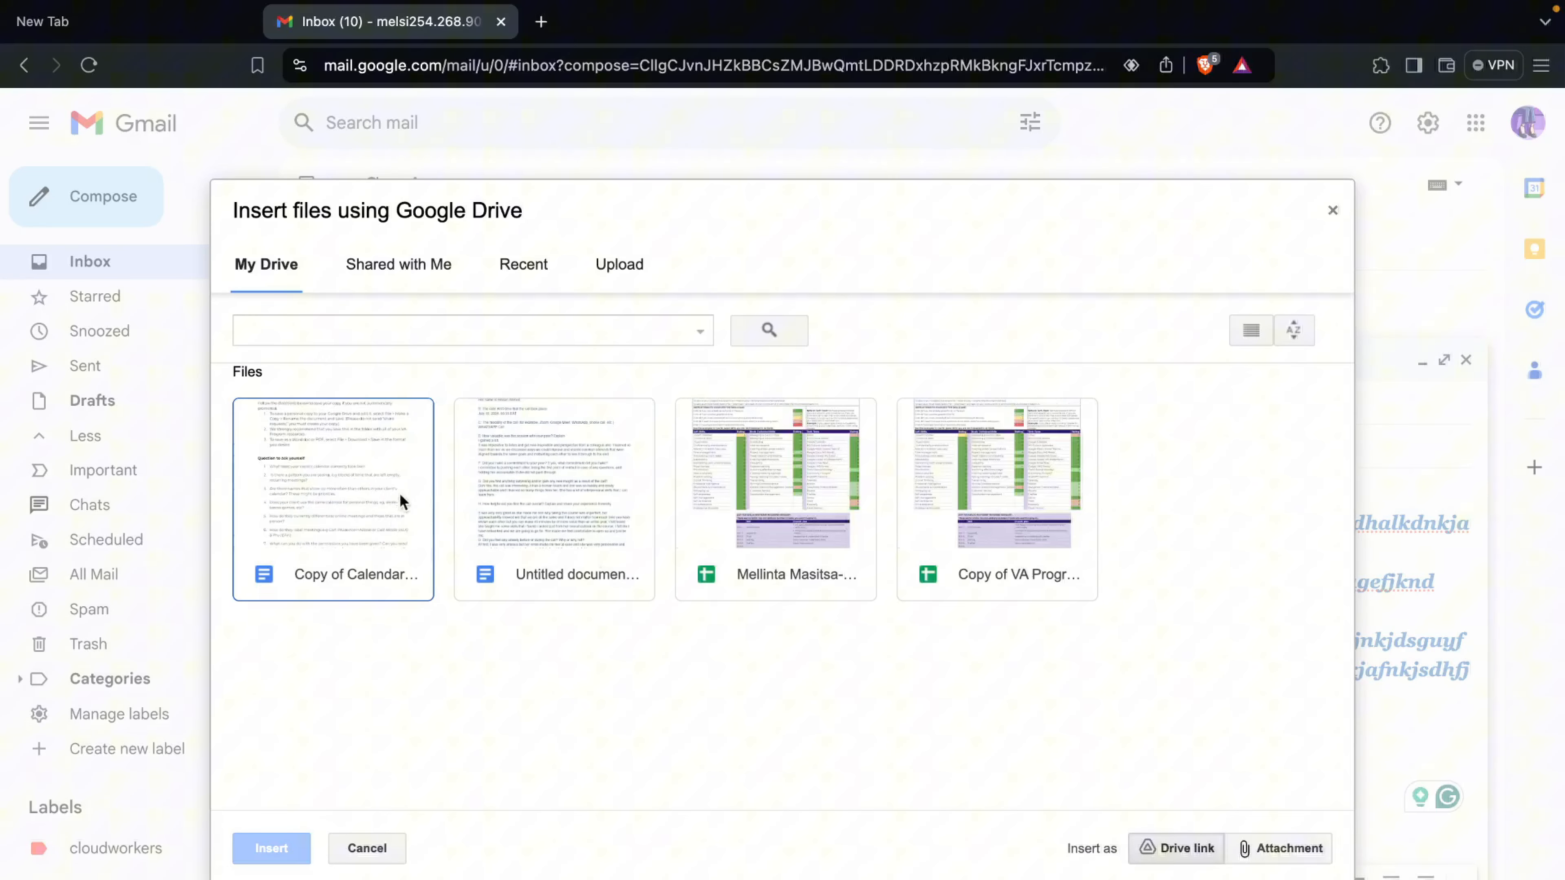
click(767, 524)
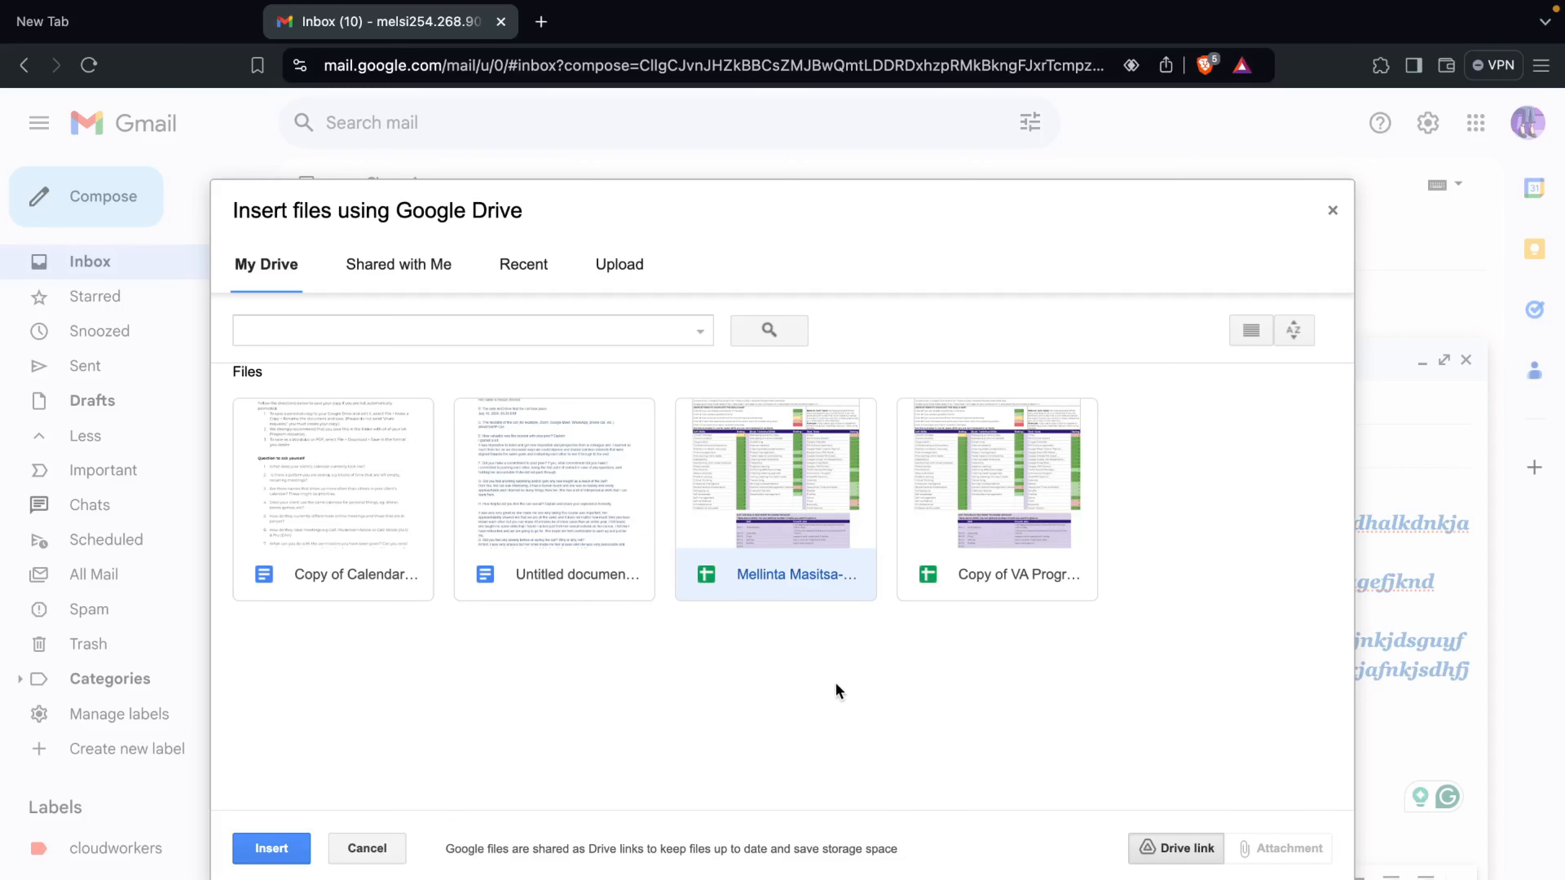
click(266, 848)
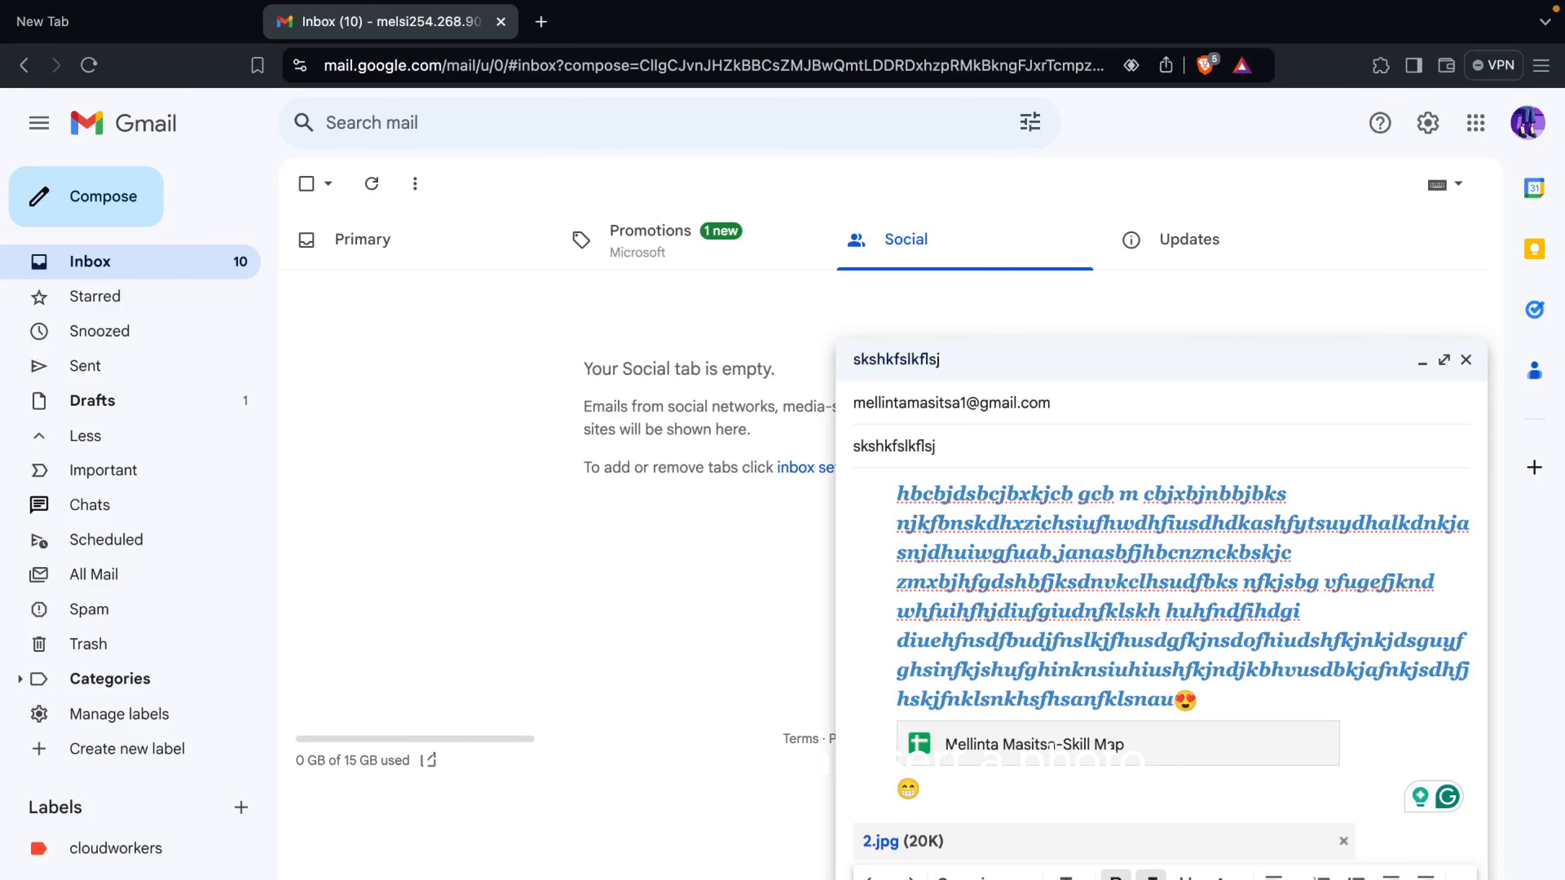
Insert the photo 1.jpg from the device folder ending in ".zip 1" inline in the message body
click(1141, 879)
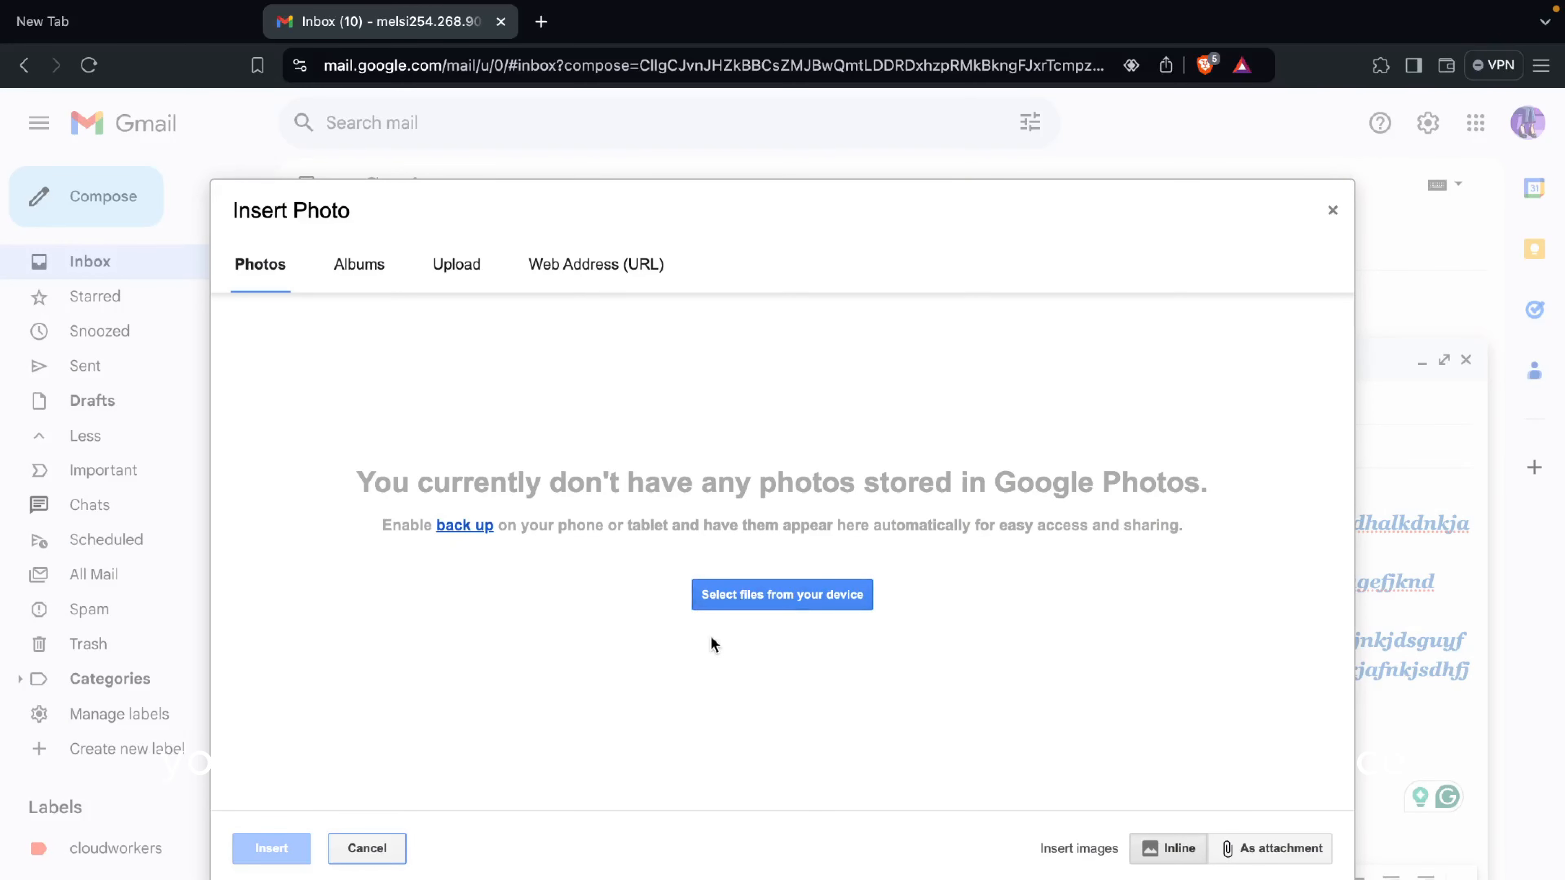
click(744, 595)
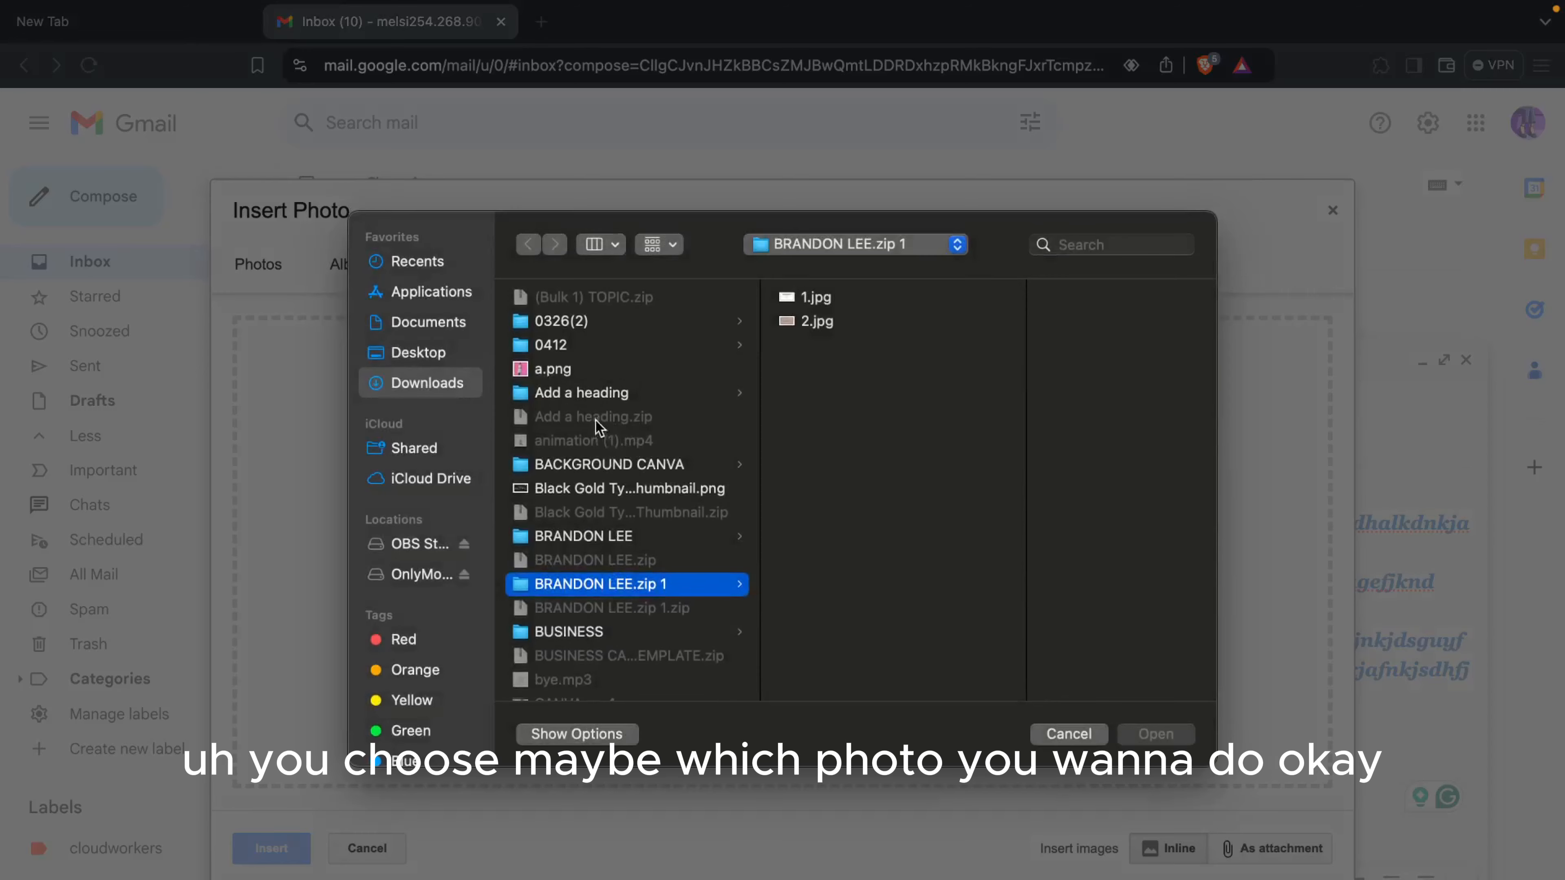
click(817, 302)
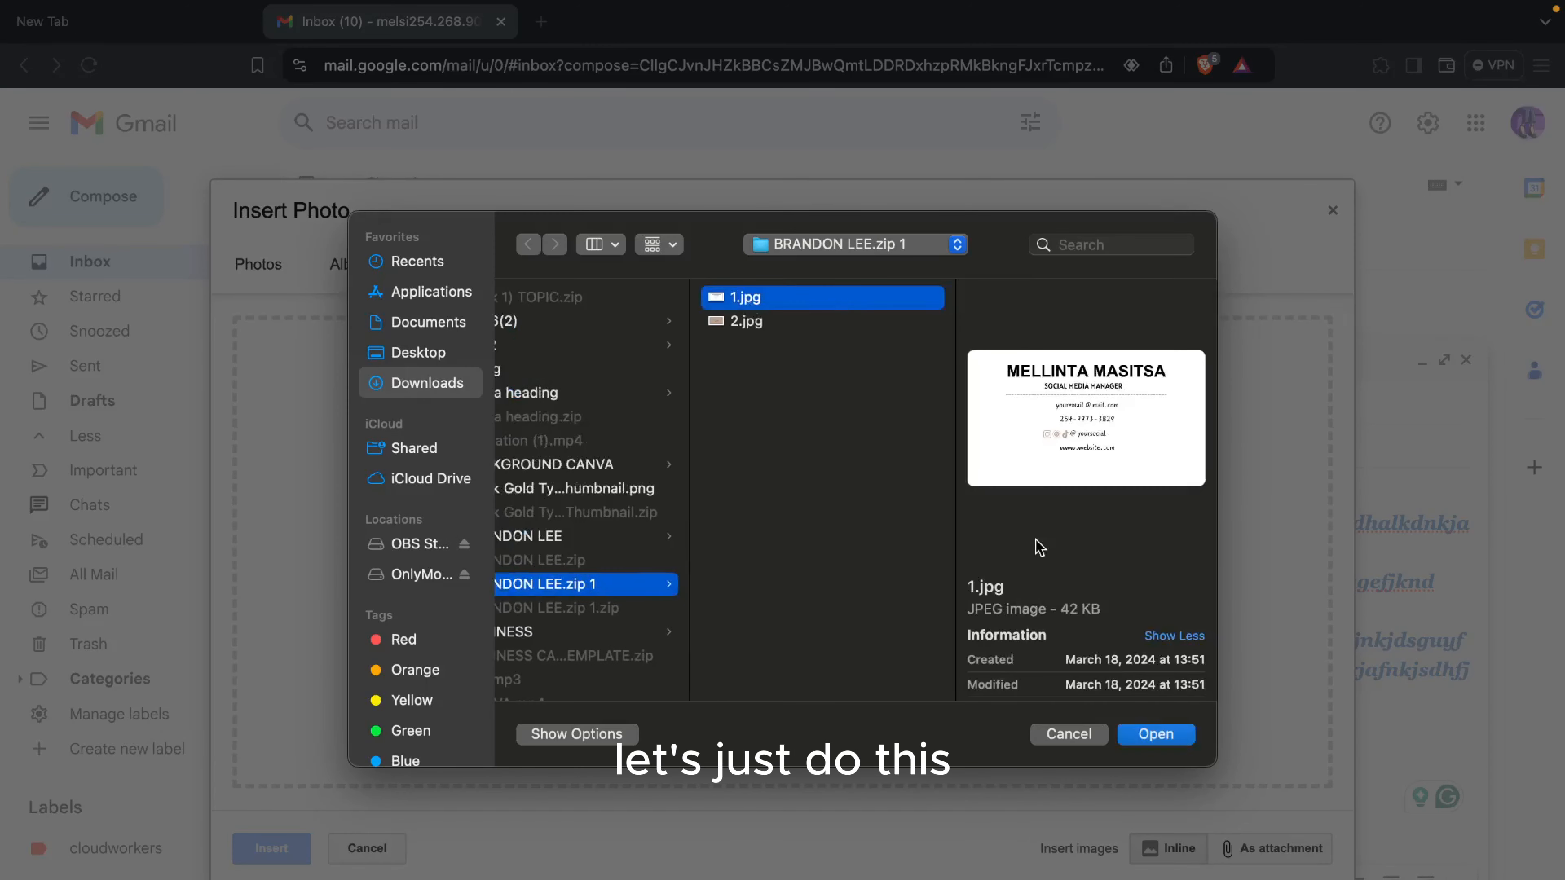
click(1146, 735)
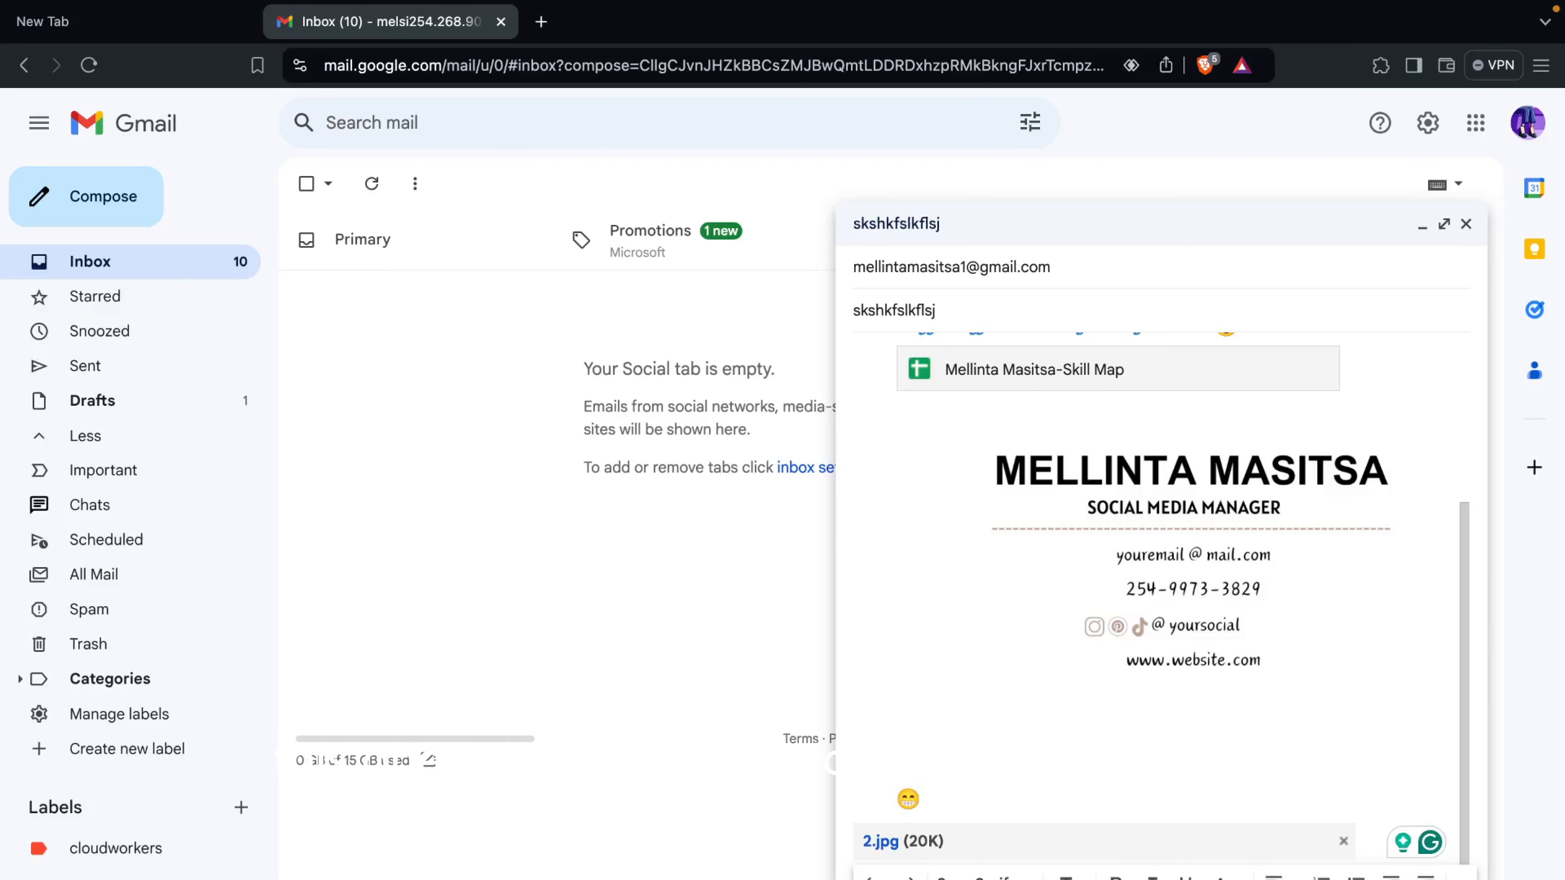
Examine the expiration and passcode options of confidential mode without applying them
click(1196, 879)
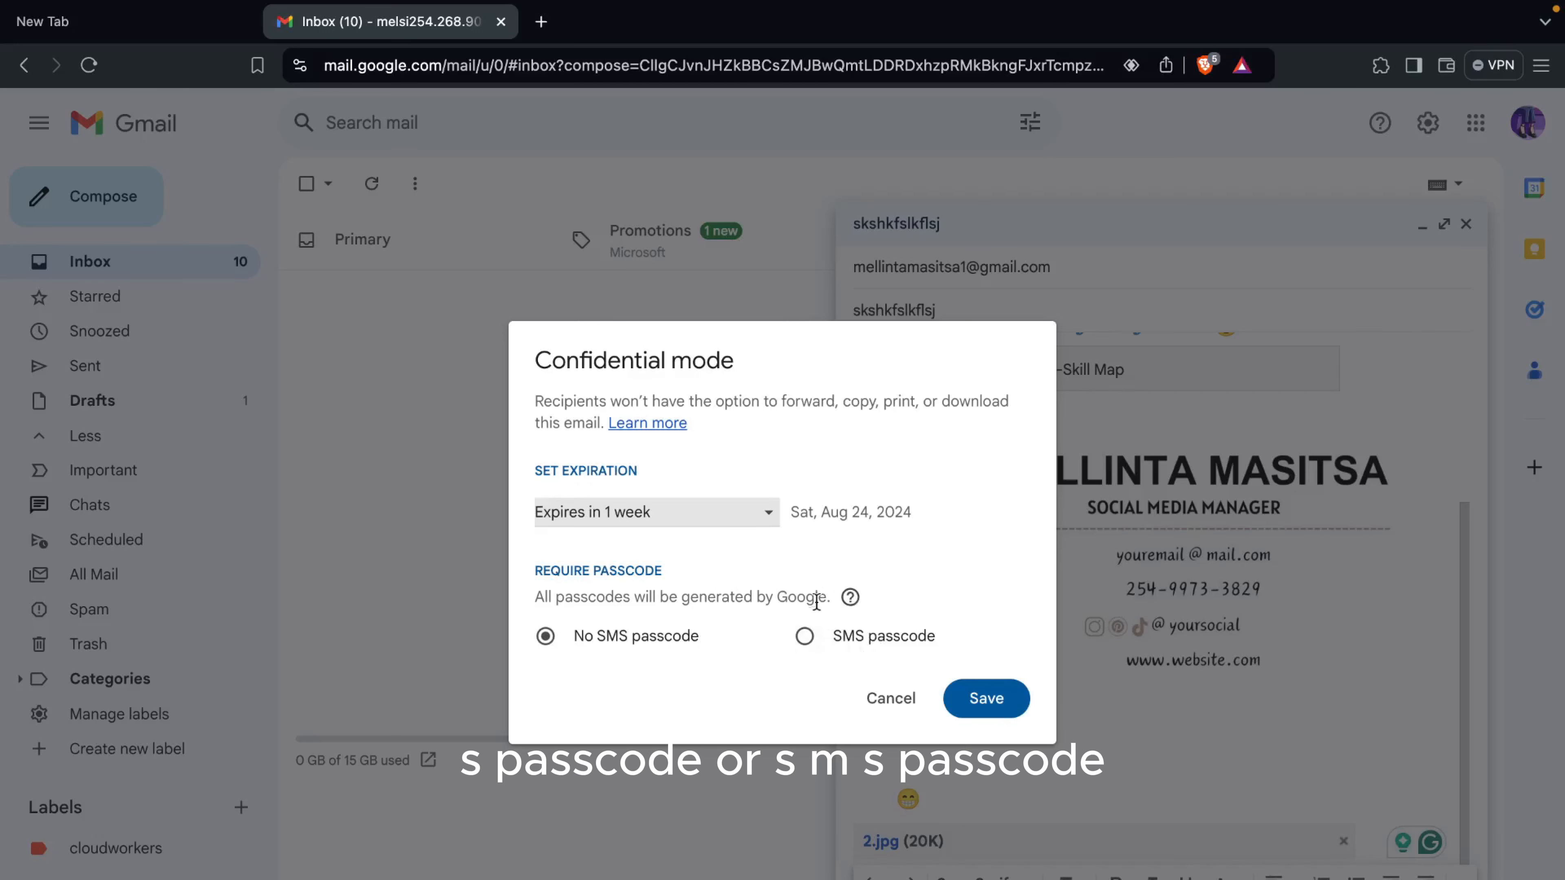
click(891, 698)
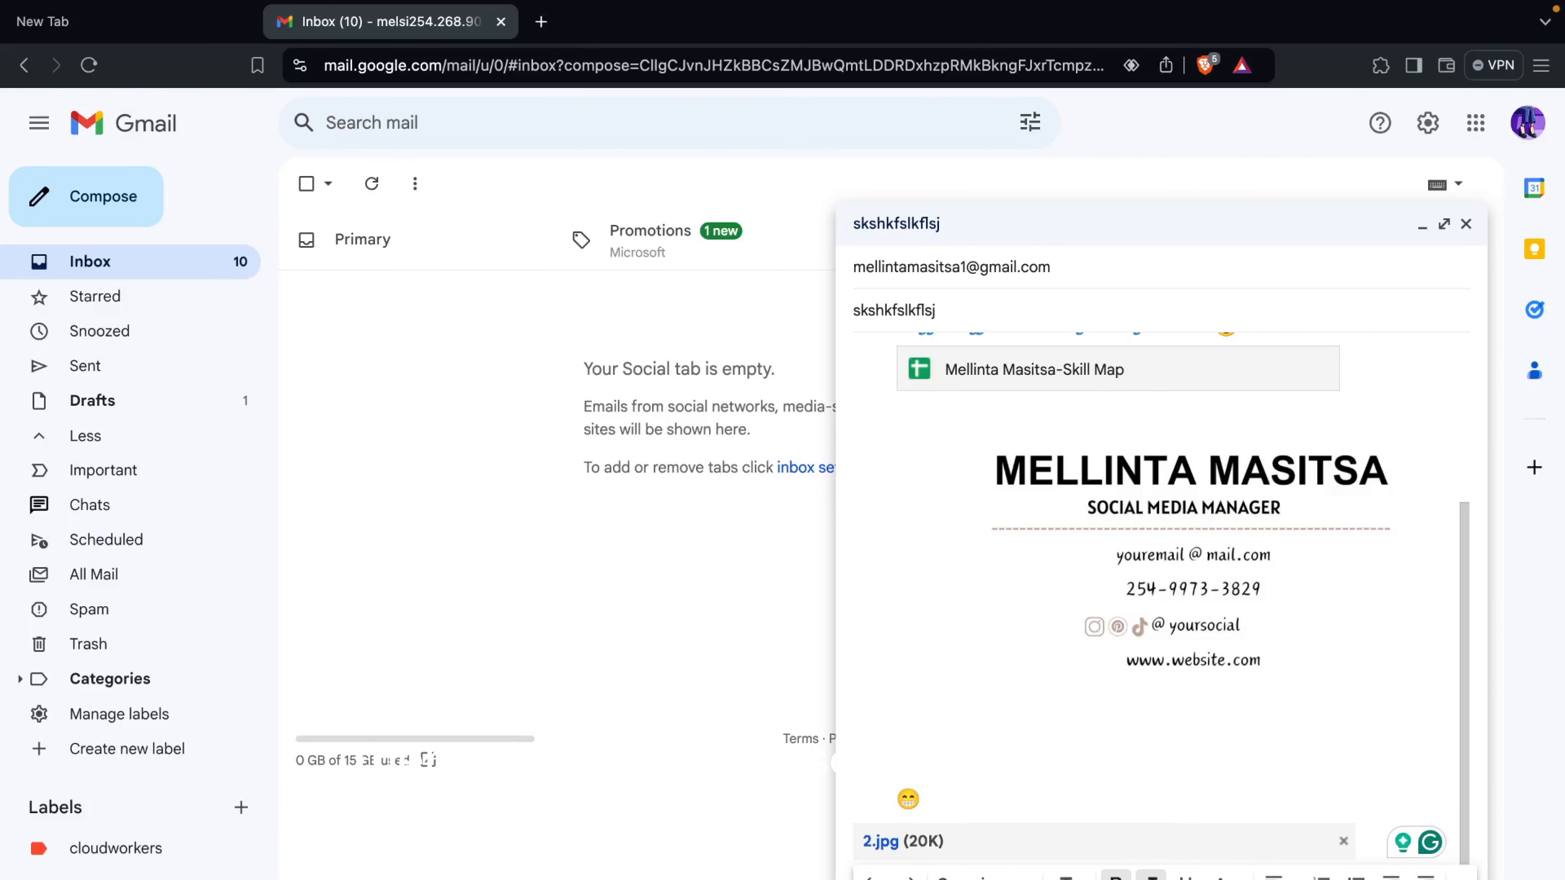
Open the signature management settings, look through the general settings down to the vacation responder, and return to the inbox
click(1236, 879)
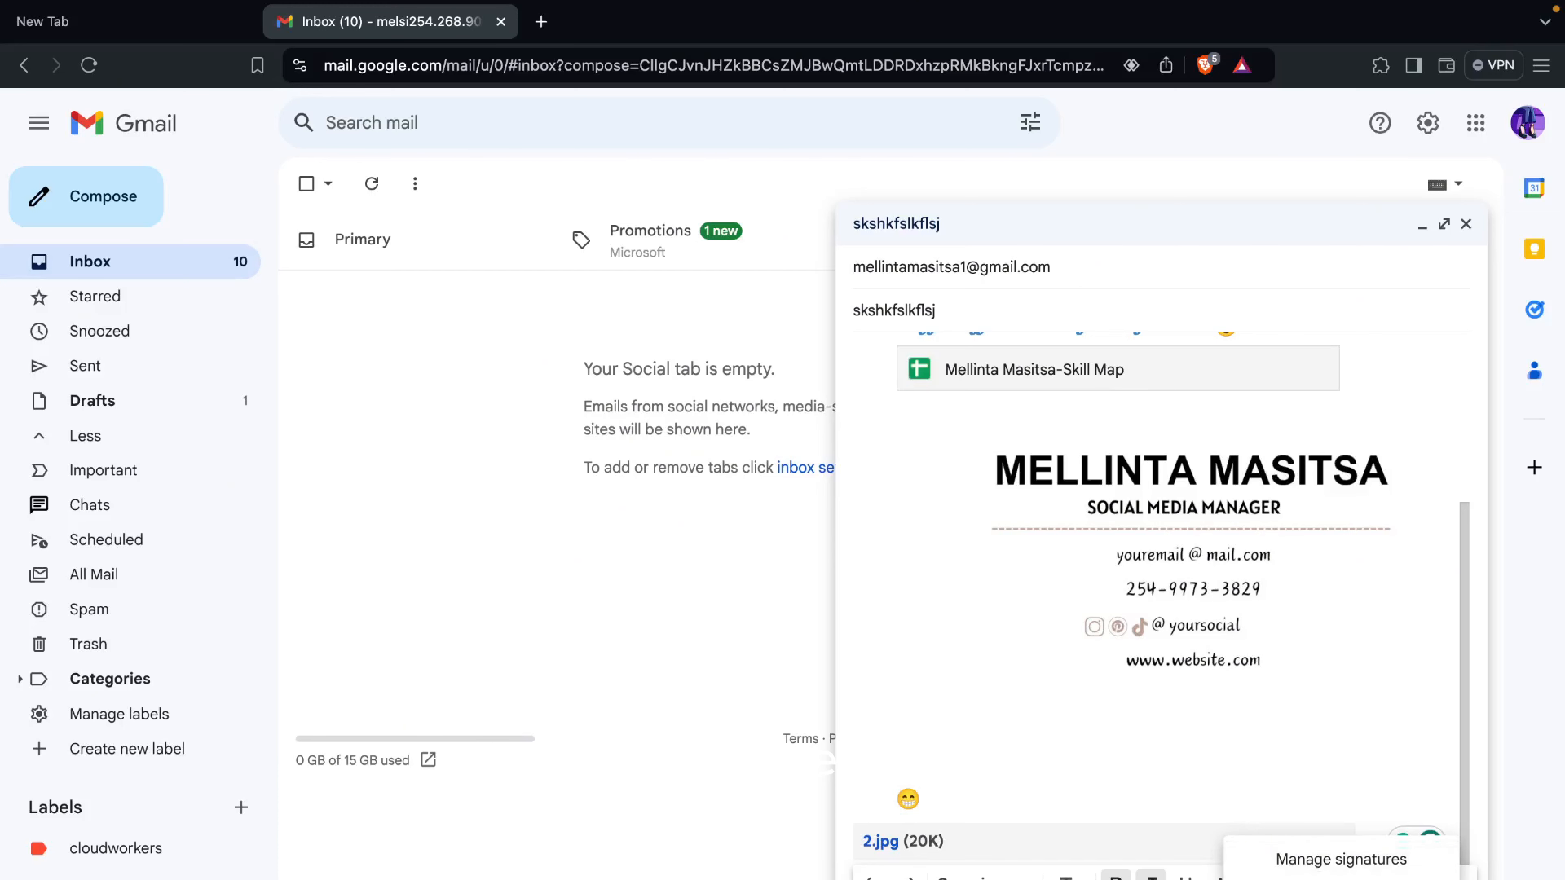
click(1316, 863)
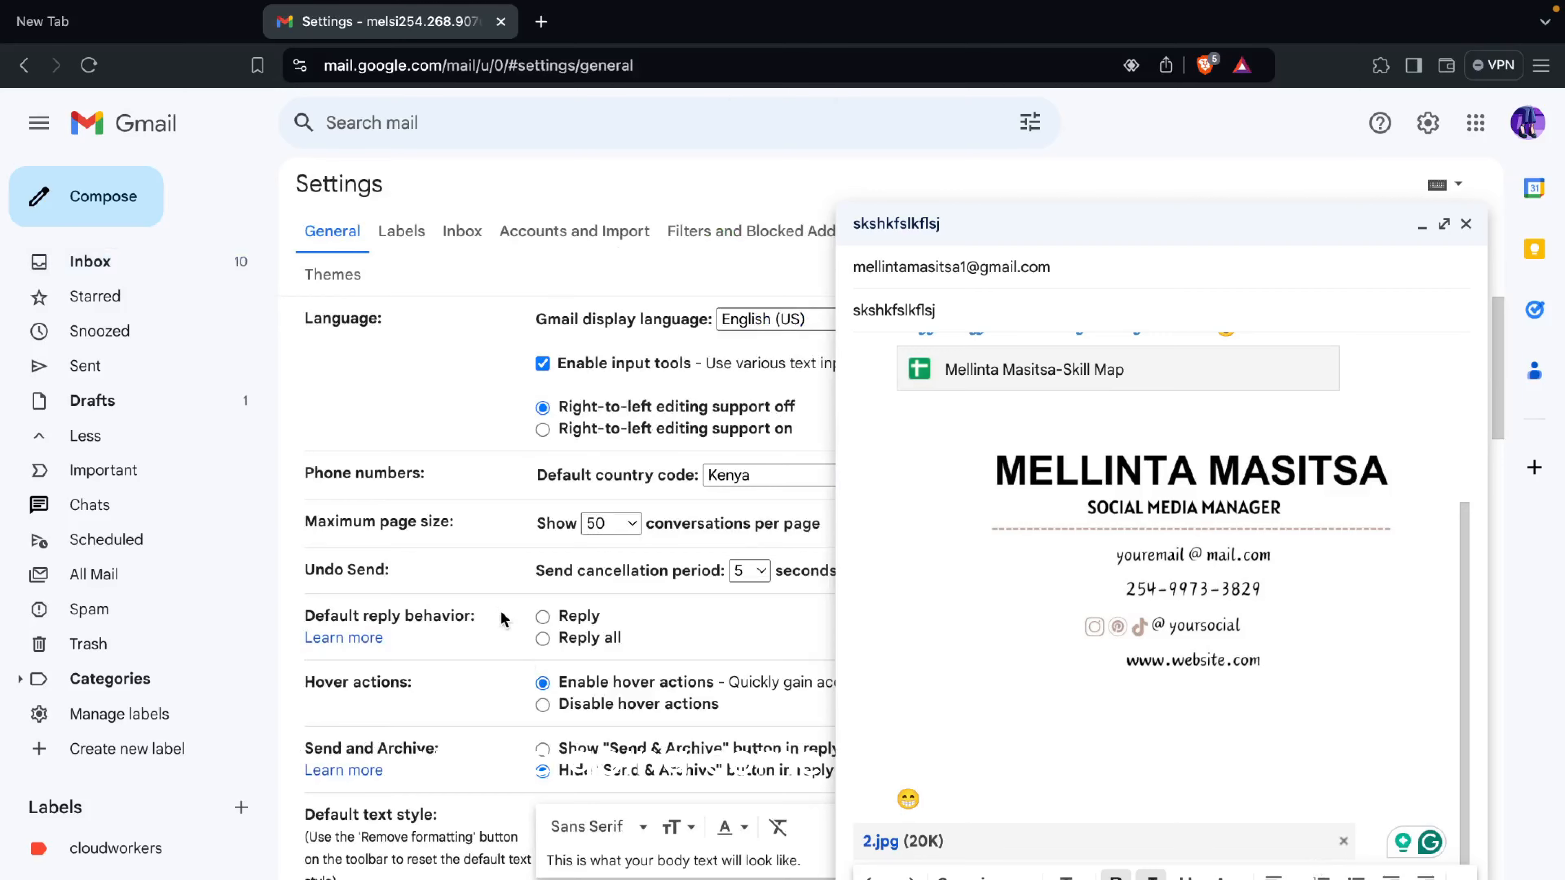
scroll(564, 626, down, 4)
scroll(572, 625, down, 9)
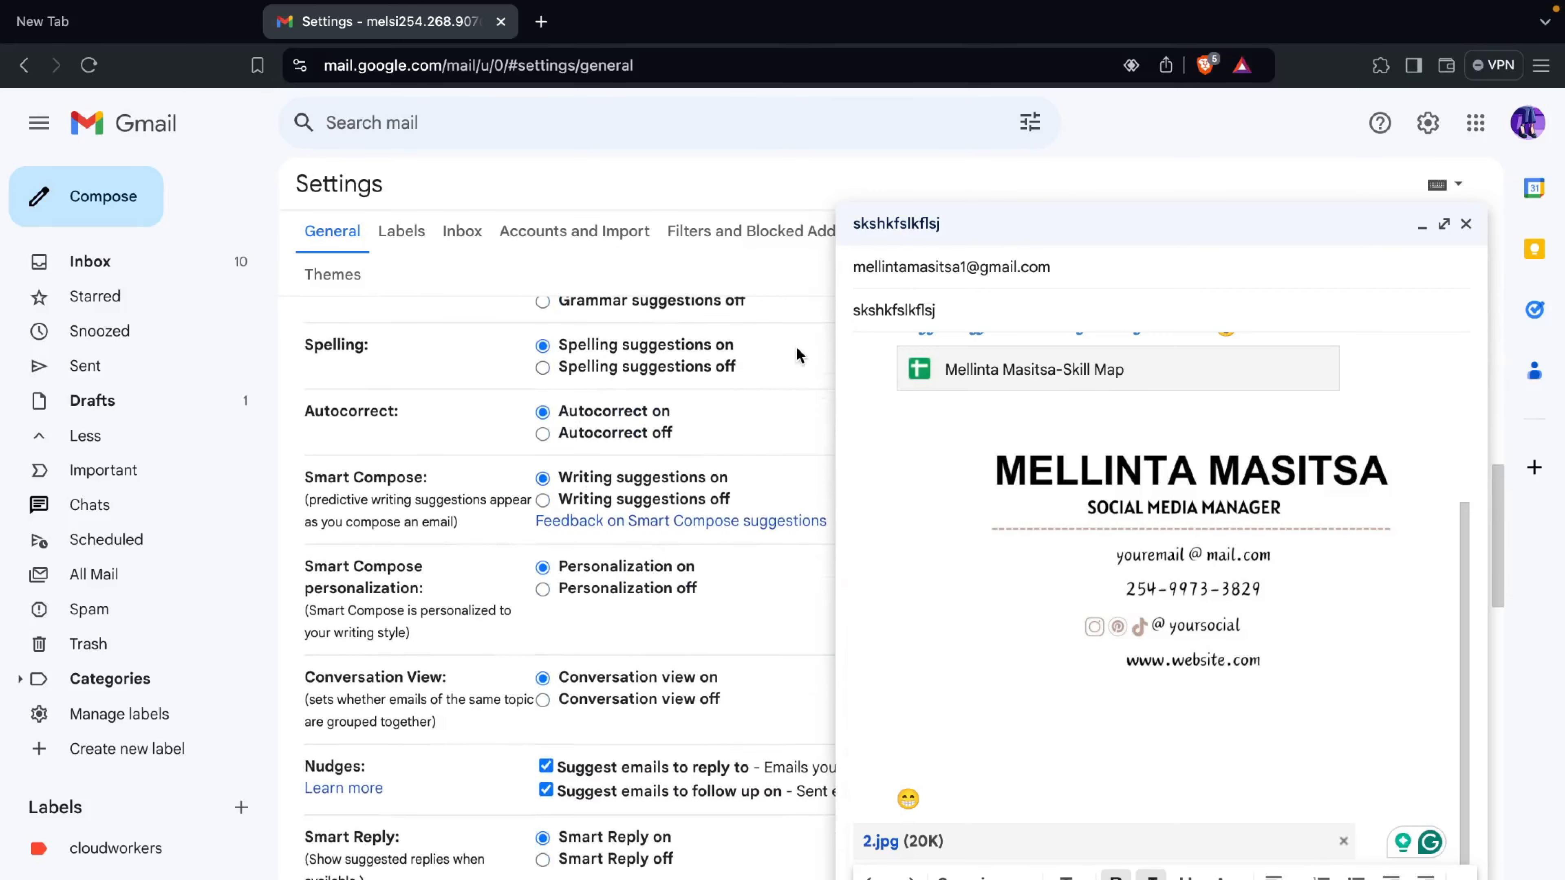
scroll(682, 475, down, 12)
scroll(682, 475, down, 16)
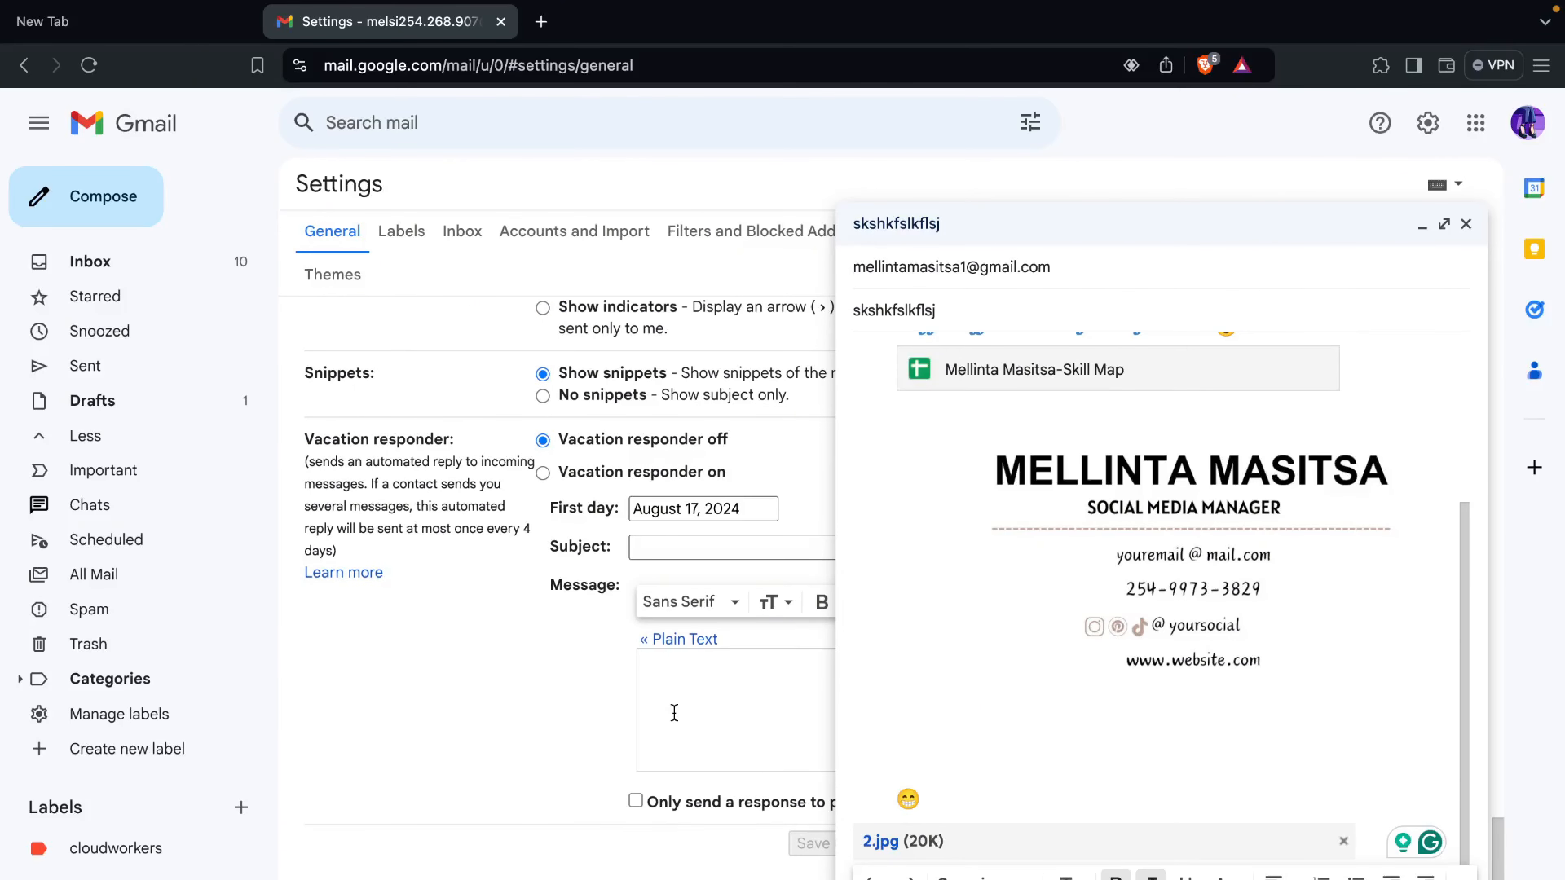
click(693, 691)
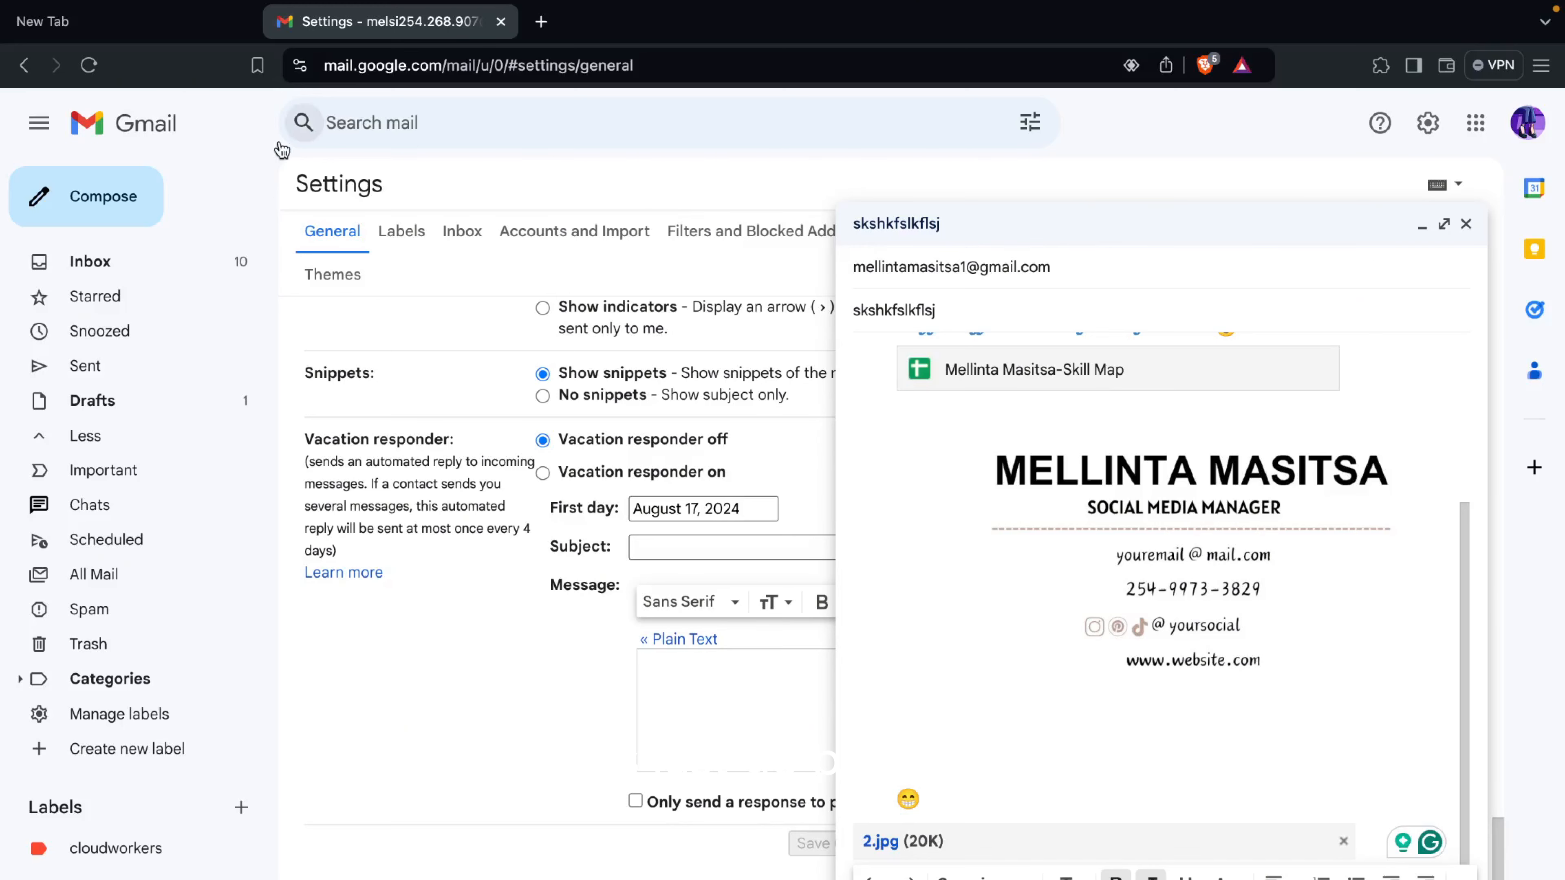
click(25, 65)
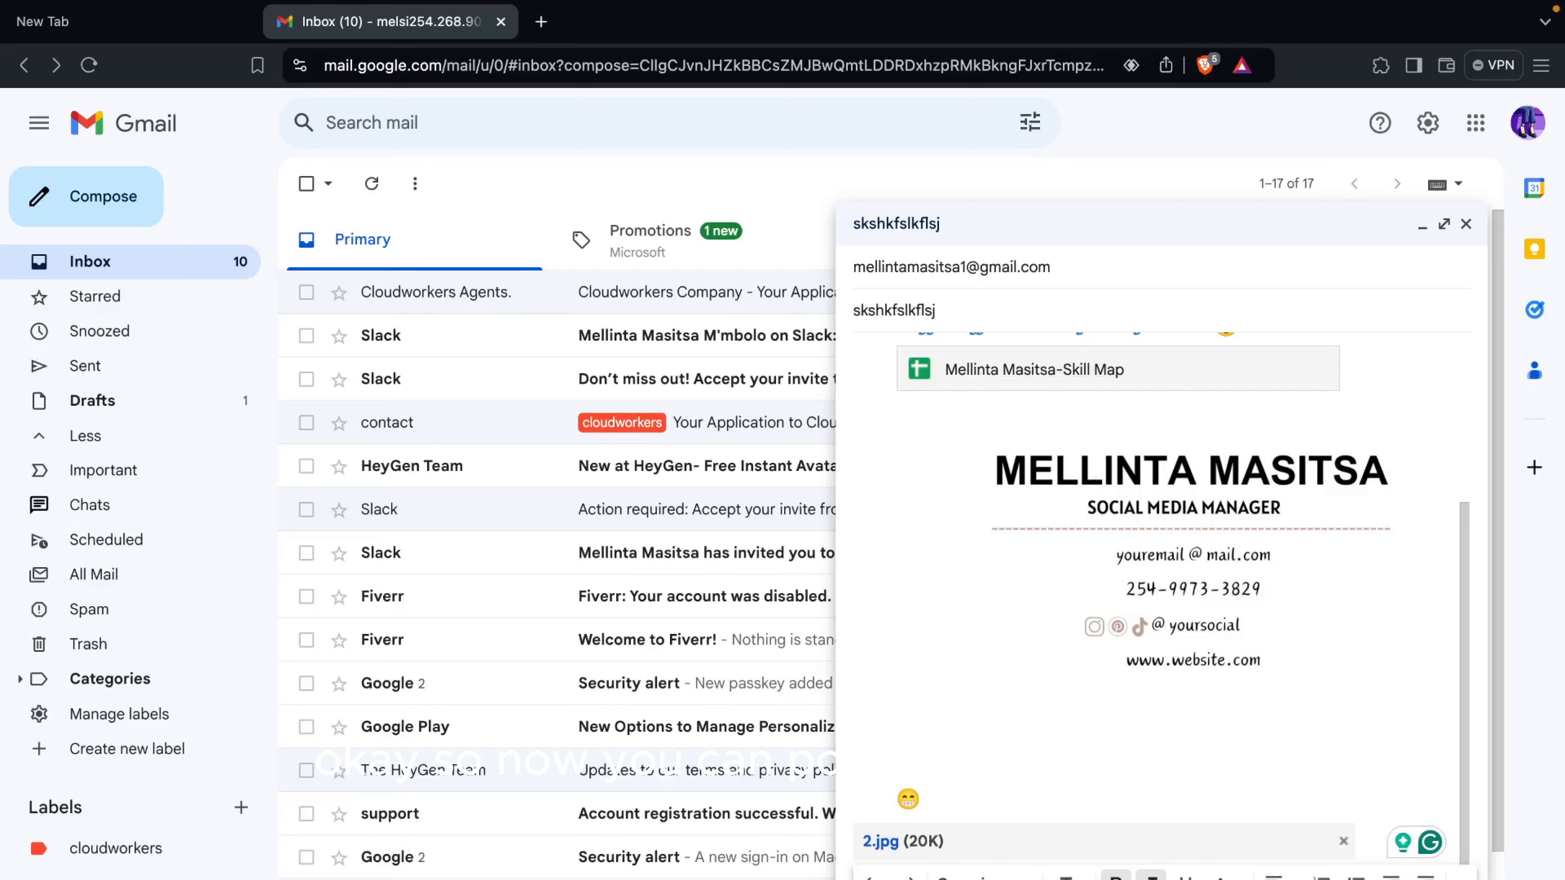
View the additional options for the email and discard the draft
click(1278, 878)
mouse_move(1359, 746)
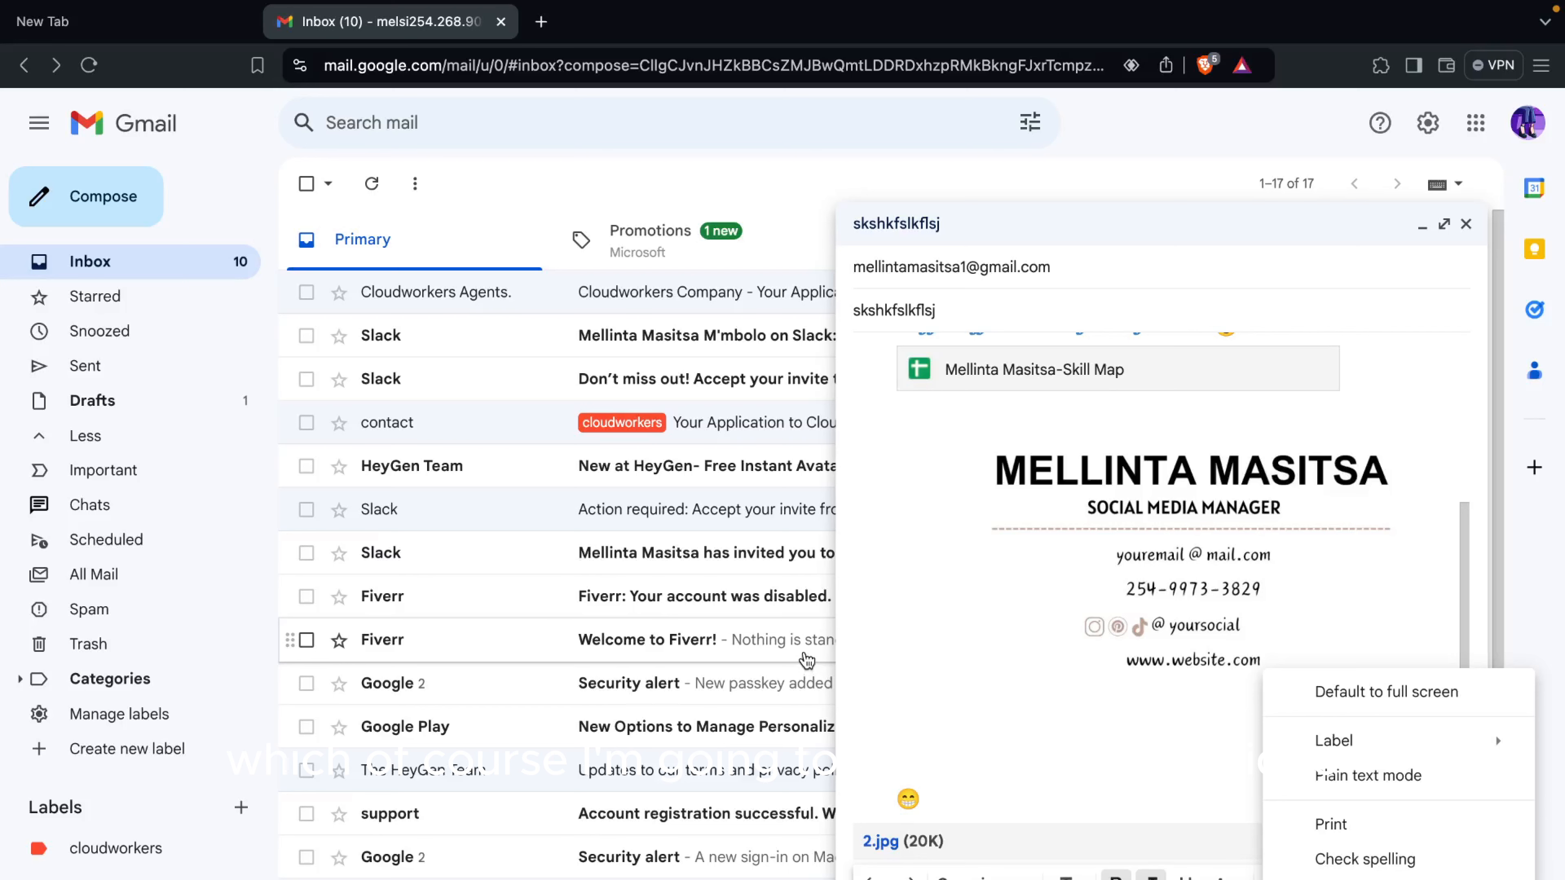
click(821, 179)
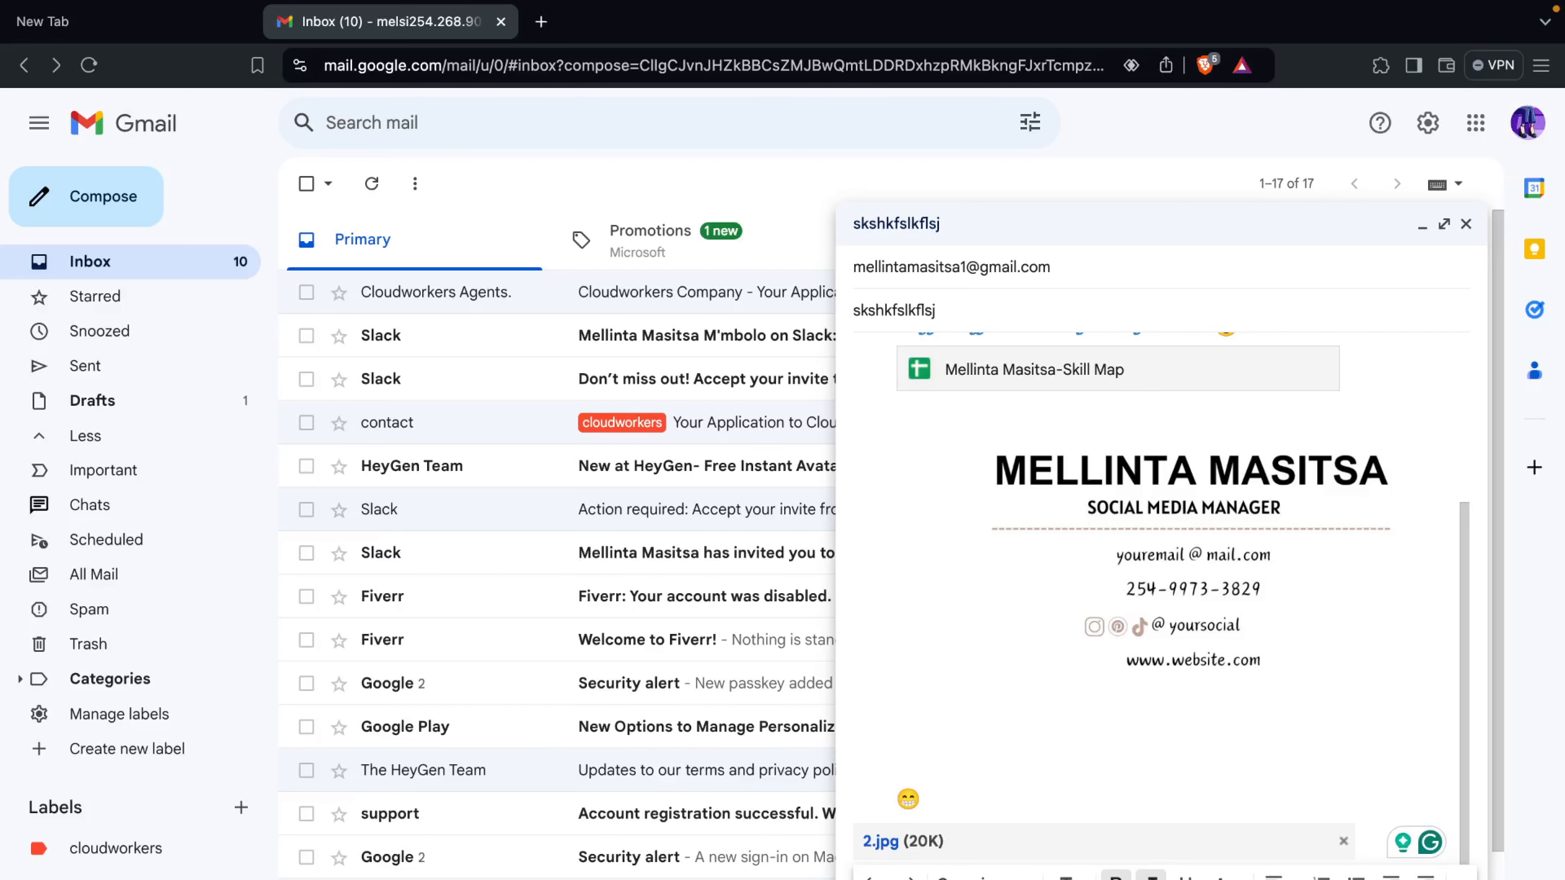
click(1456, 879)
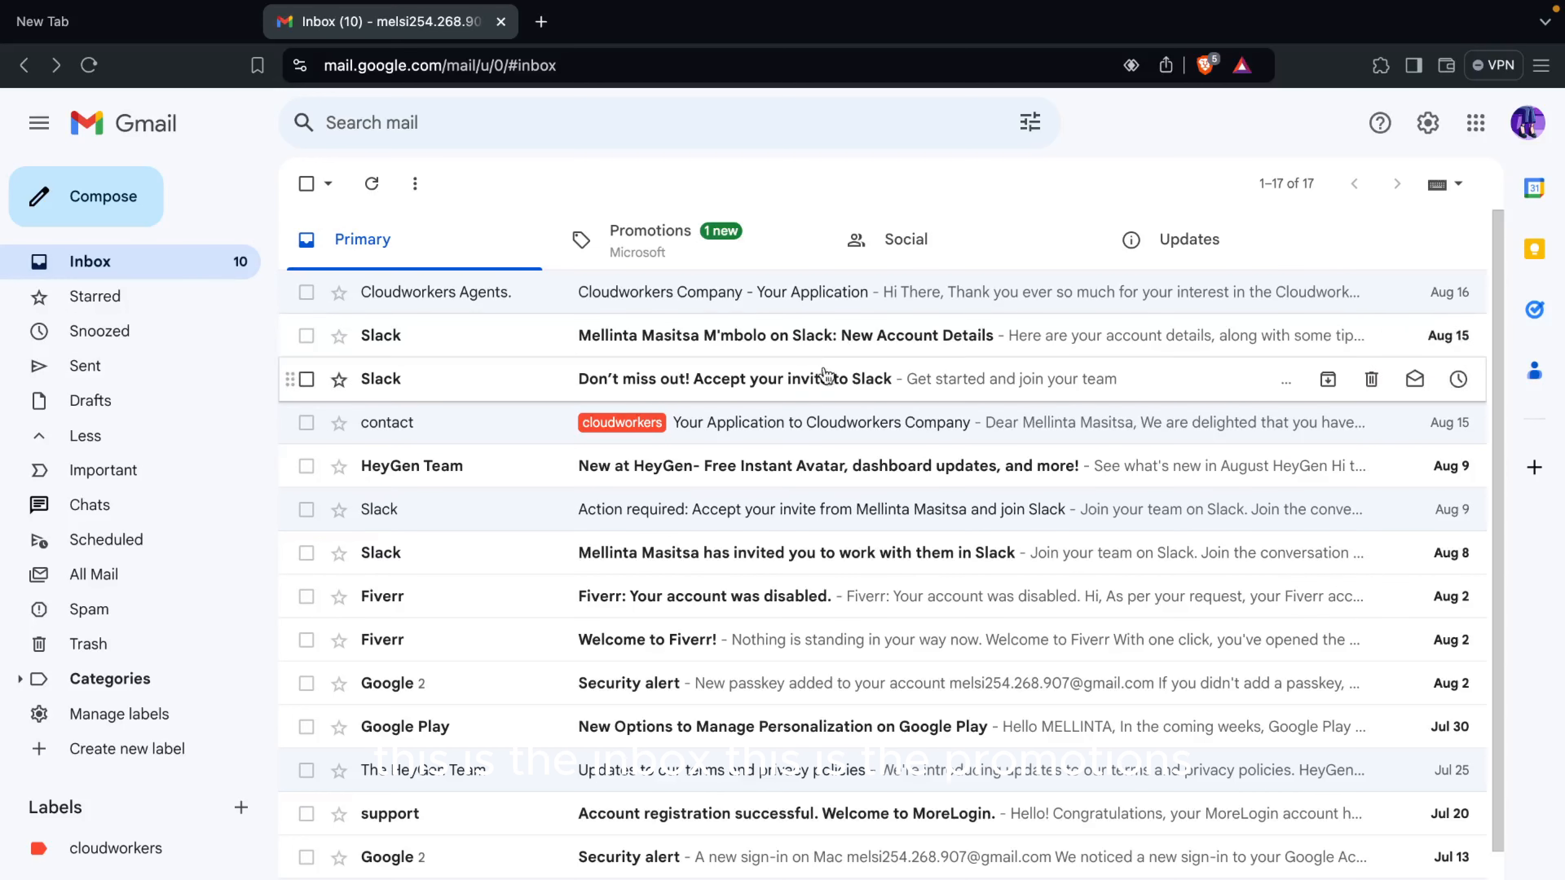
Look through the Promotions, Social and Updates categories of the inbox
click(672, 233)
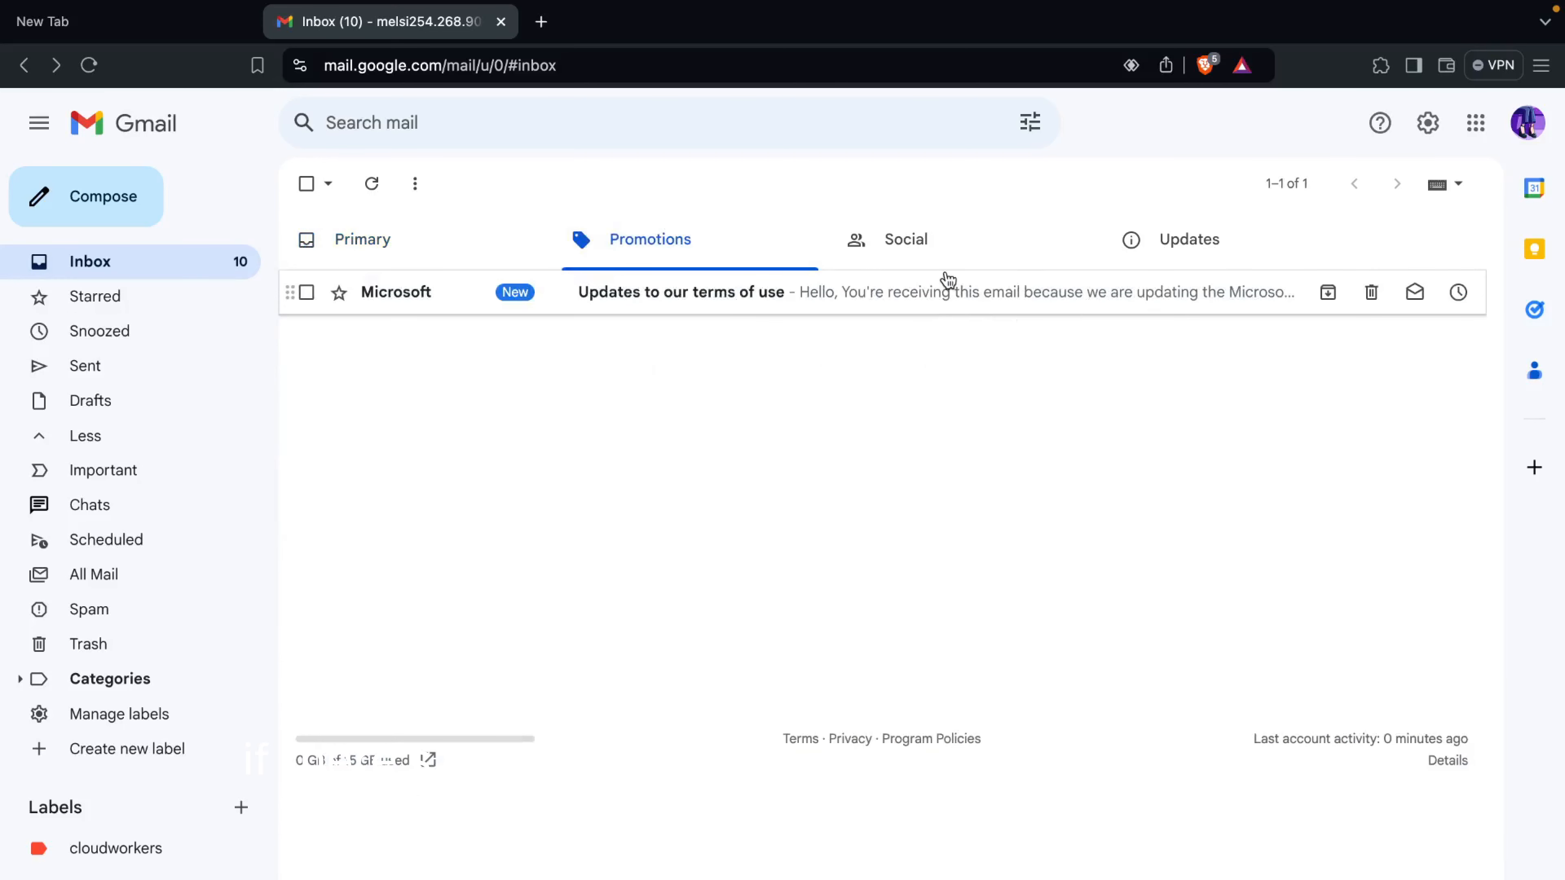
click(911, 240)
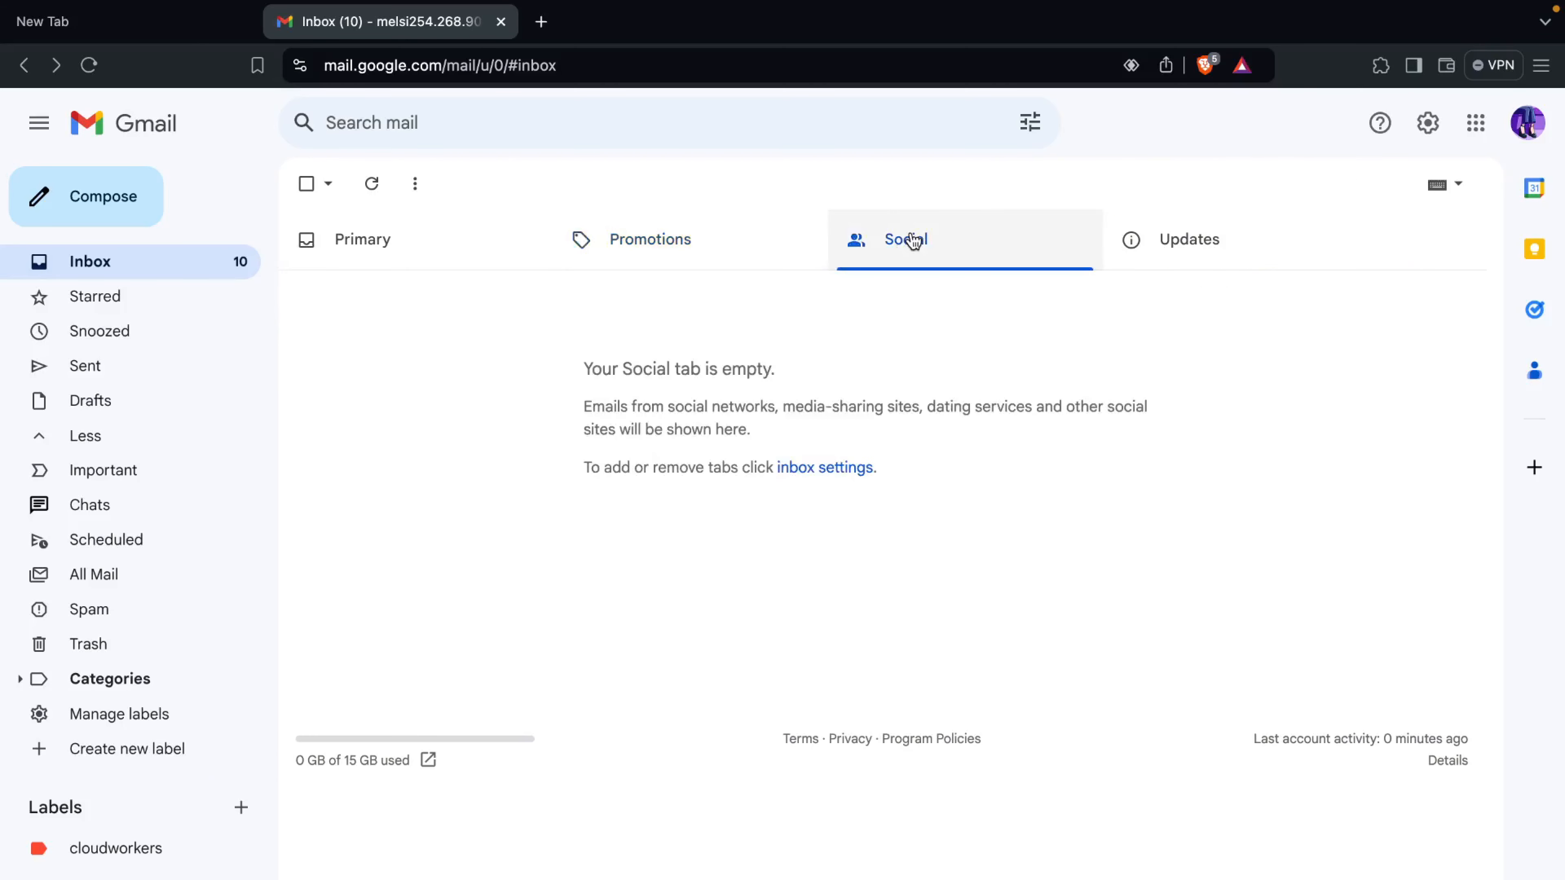
click(1188, 238)
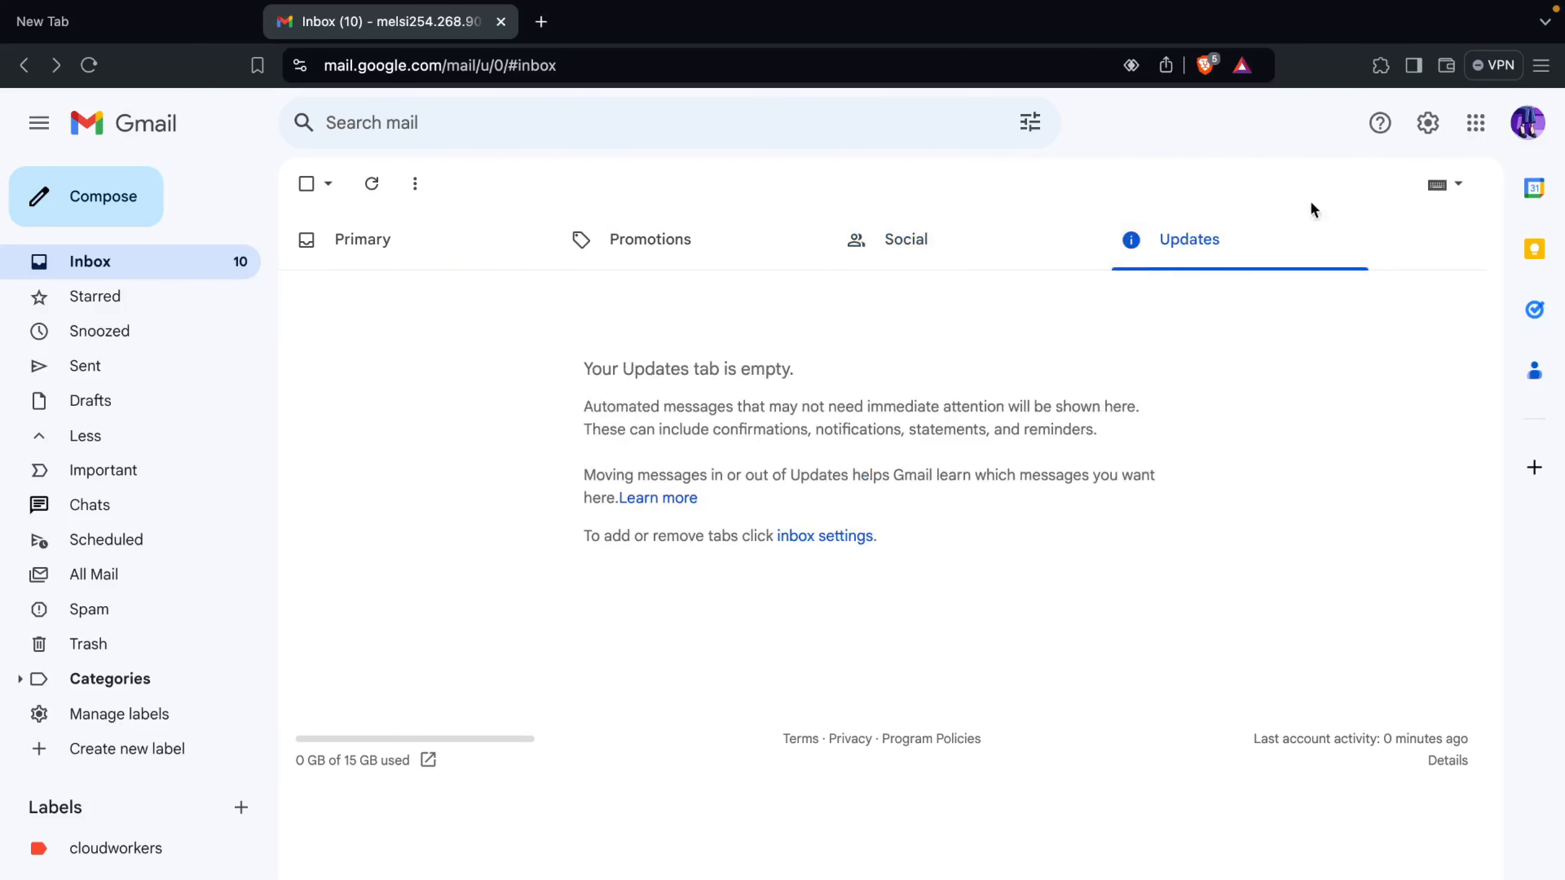
Display the English on-screen keyboard from the input tools and close it again
click(1436, 194)
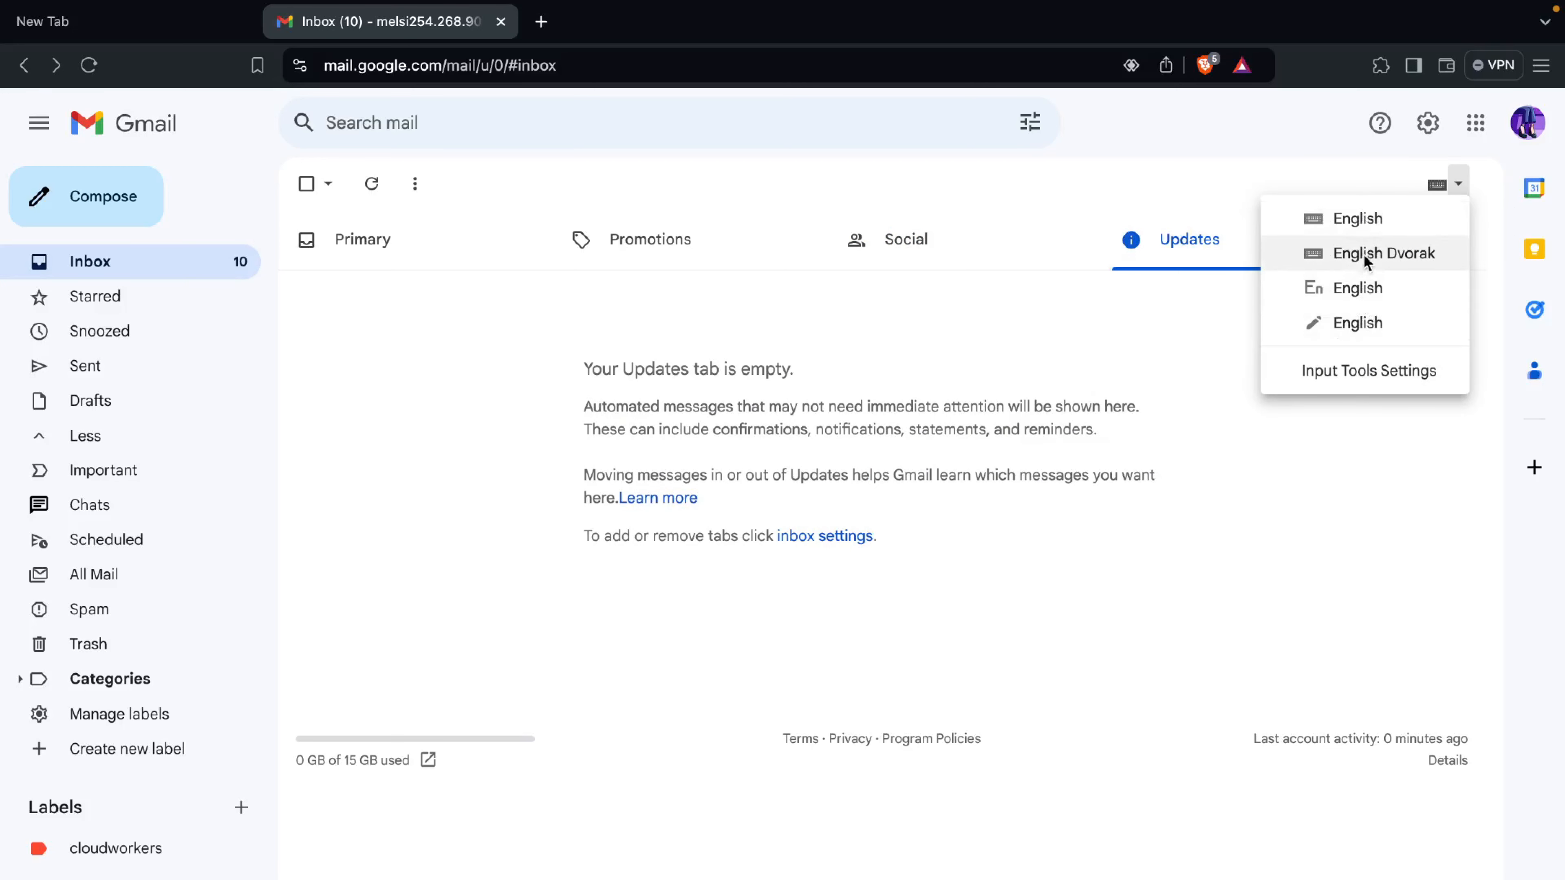
click(1368, 227)
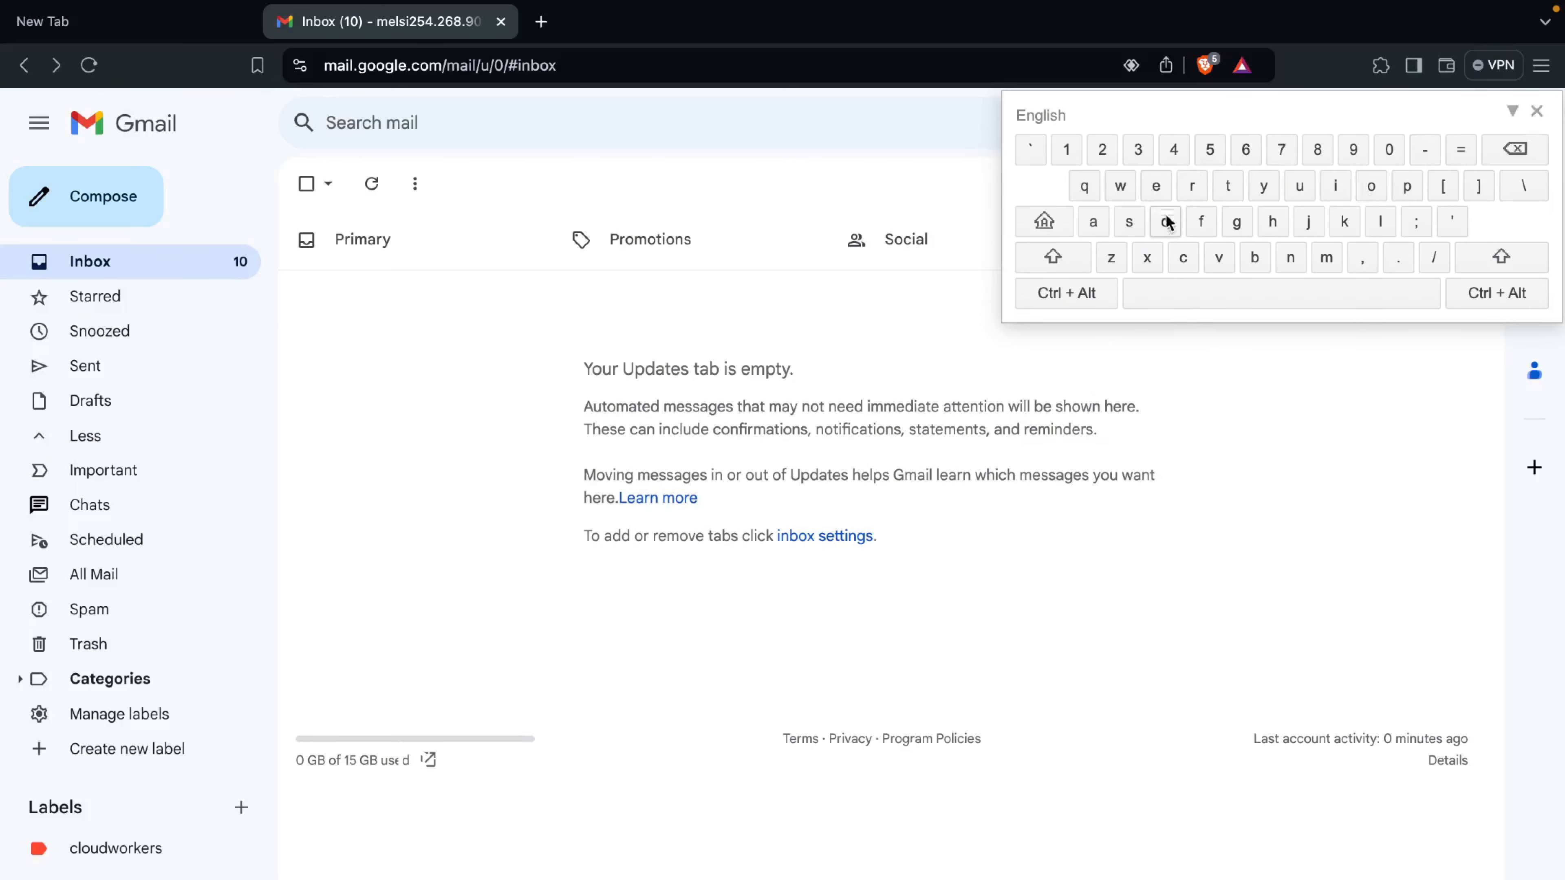
click(1537, 113)
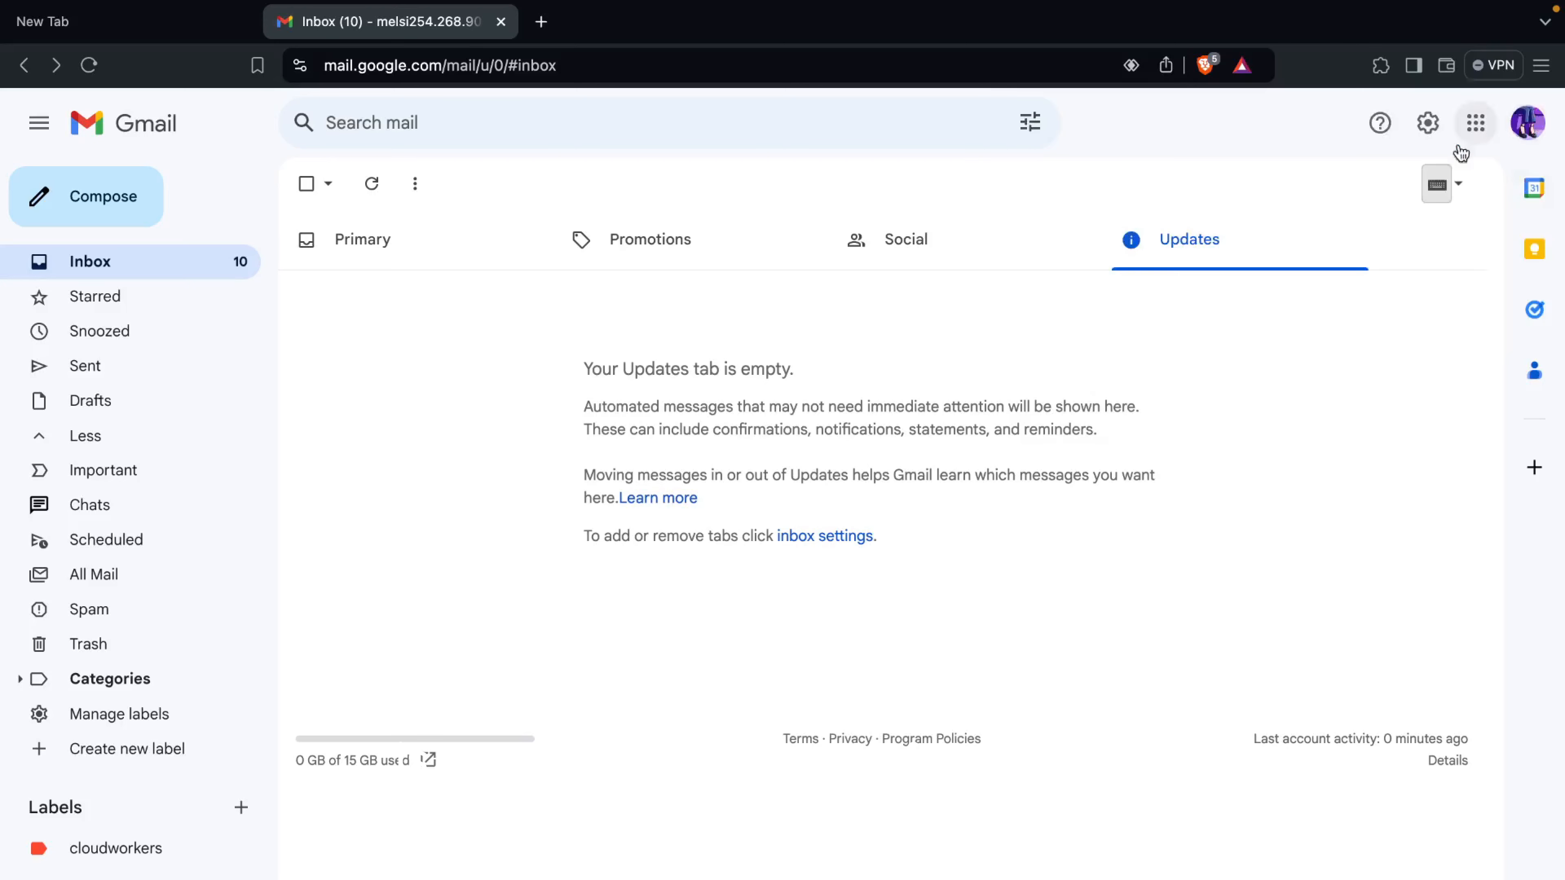
Look through the quick settings, then open all settings and review the general ones down to the vacation responder
click(1428, 125)
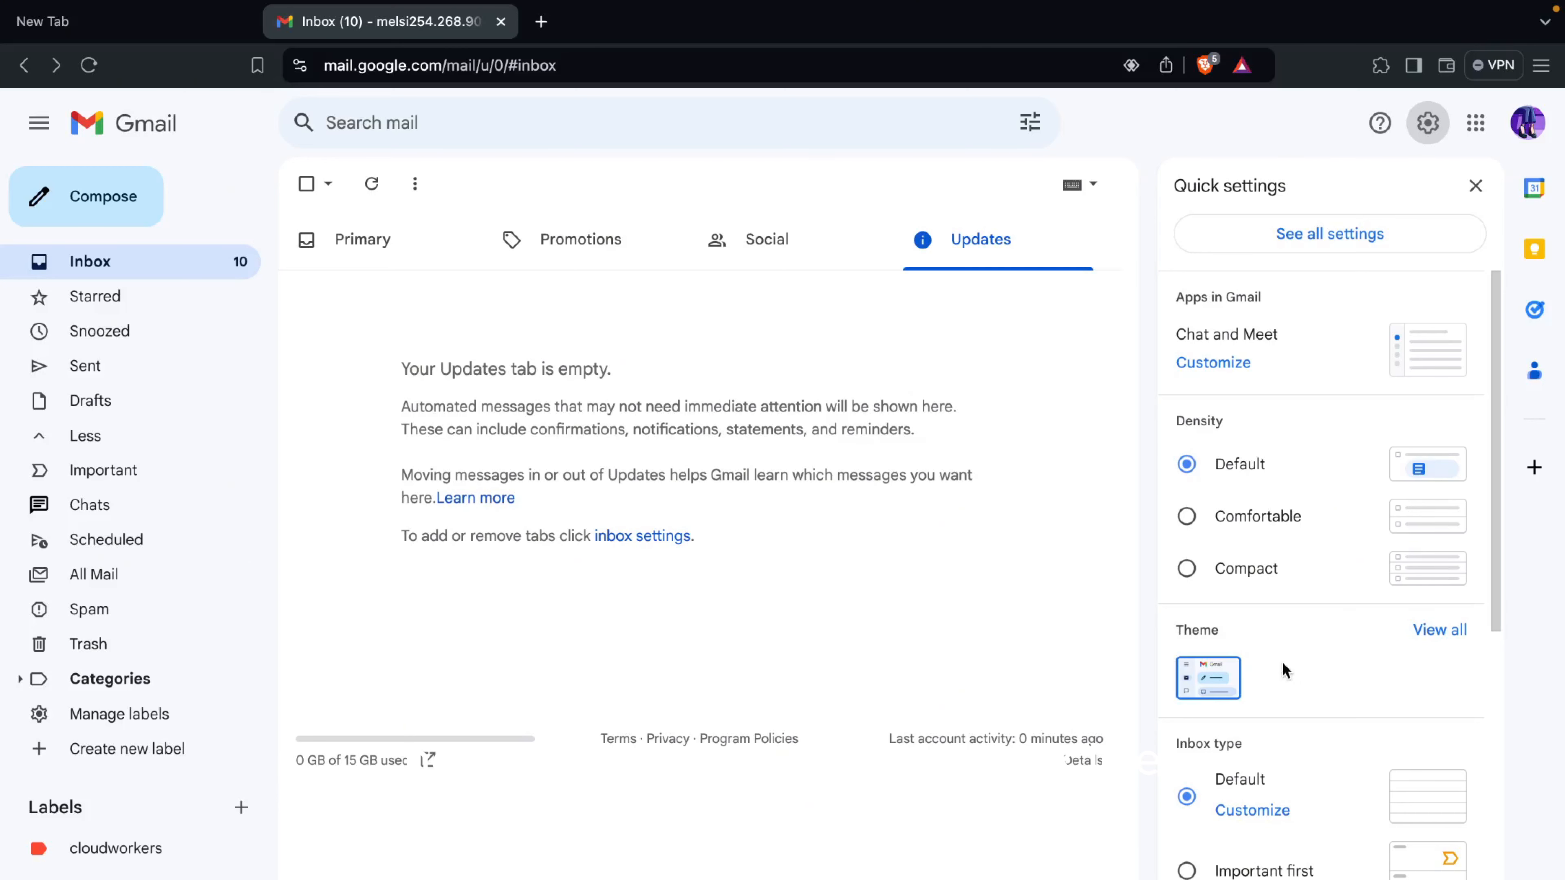
scroll(1282, 708, down, 8)
scroll(1283, 722, down, 2)
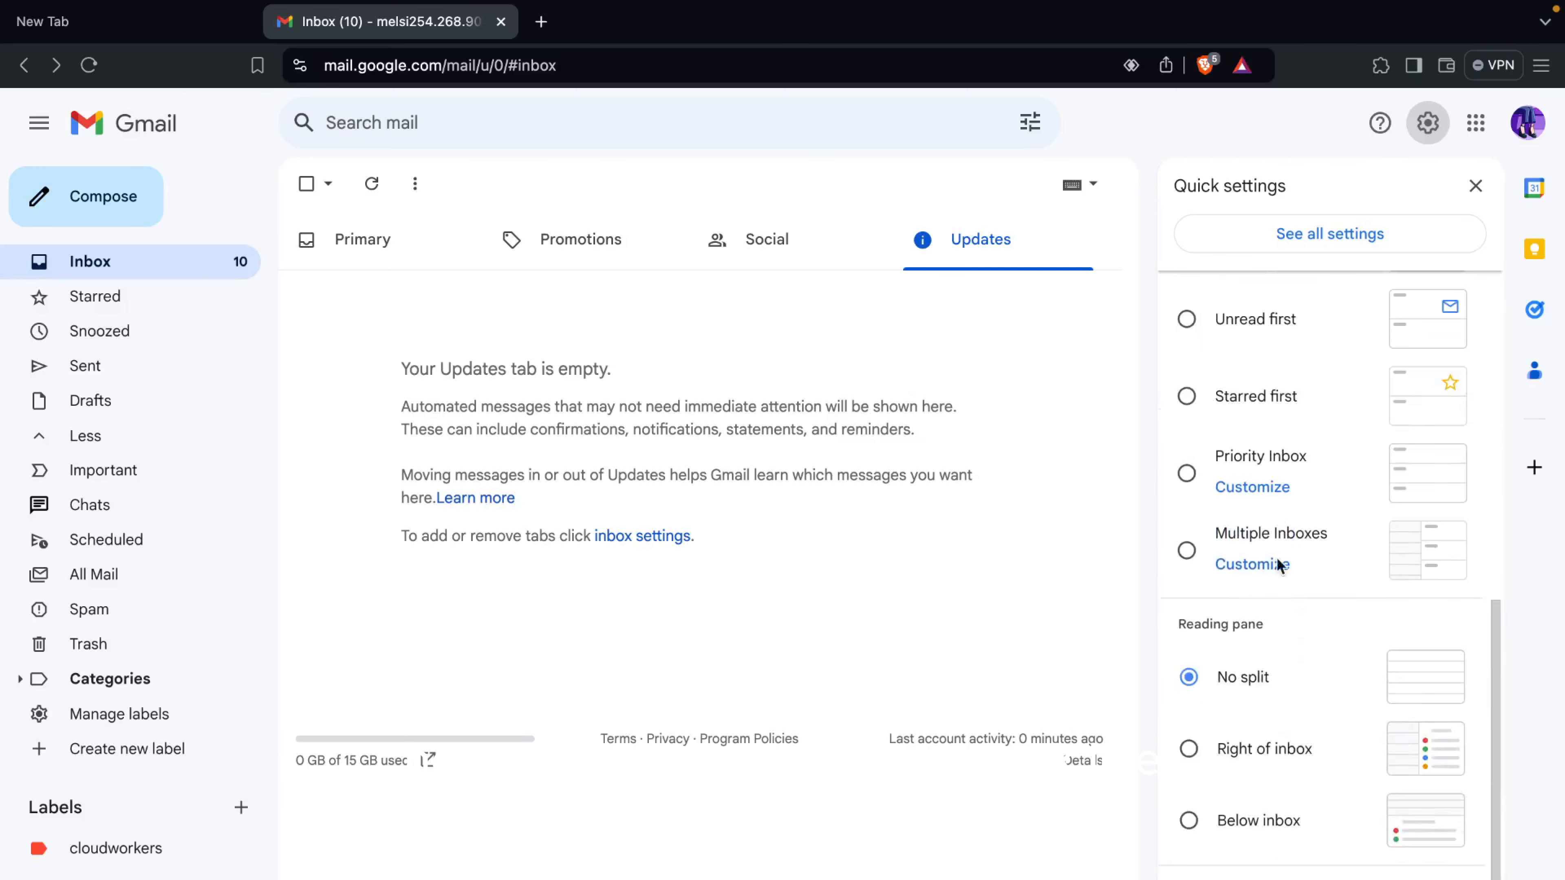
click(1342, 239)
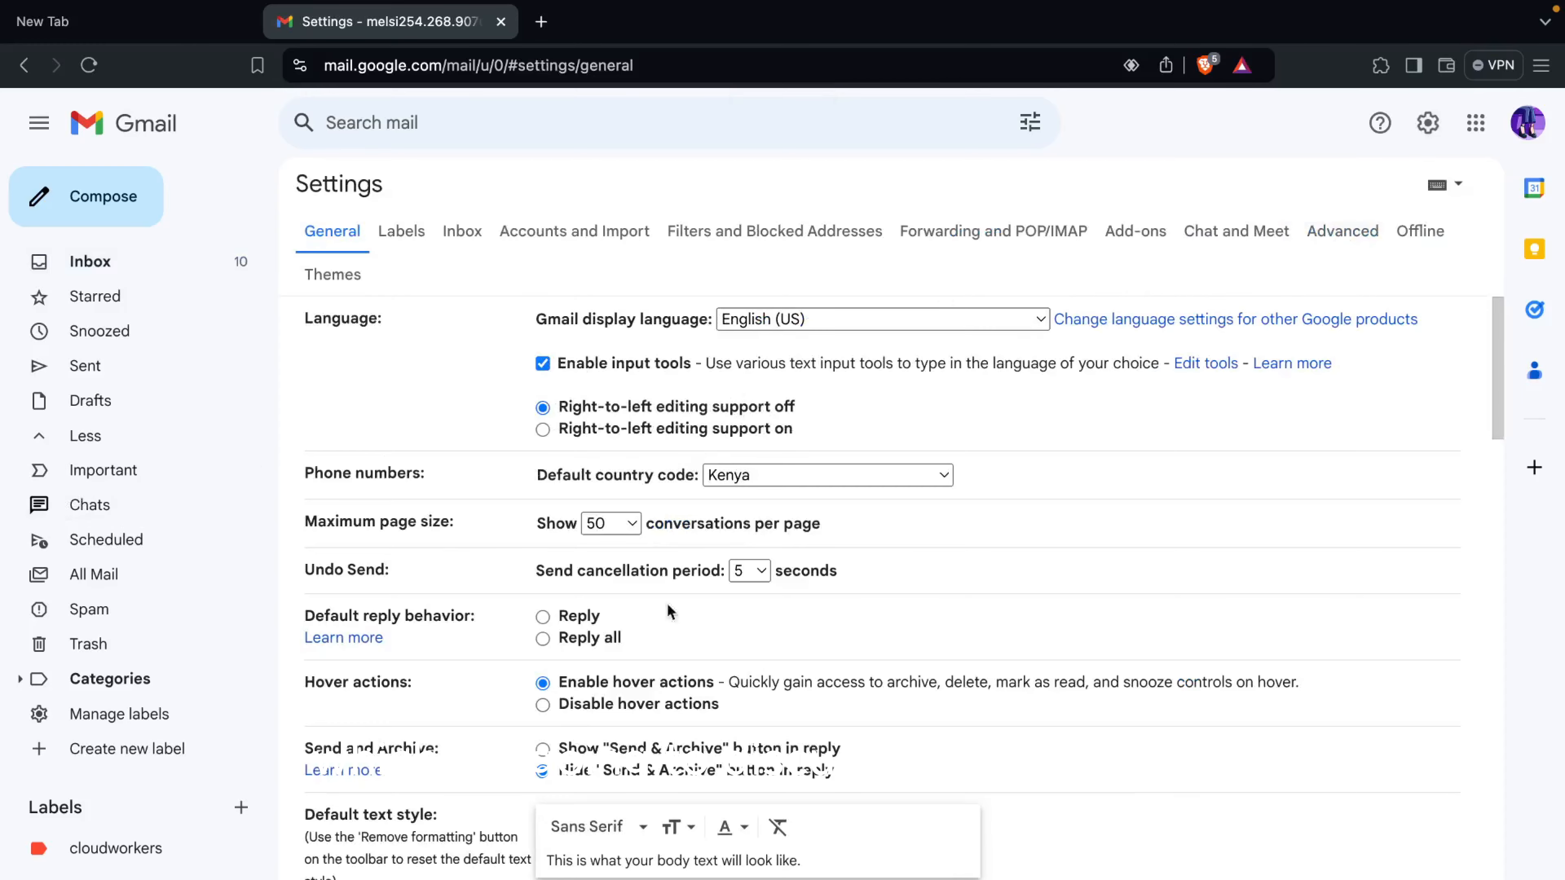
scroll(849, 621, down, 20)
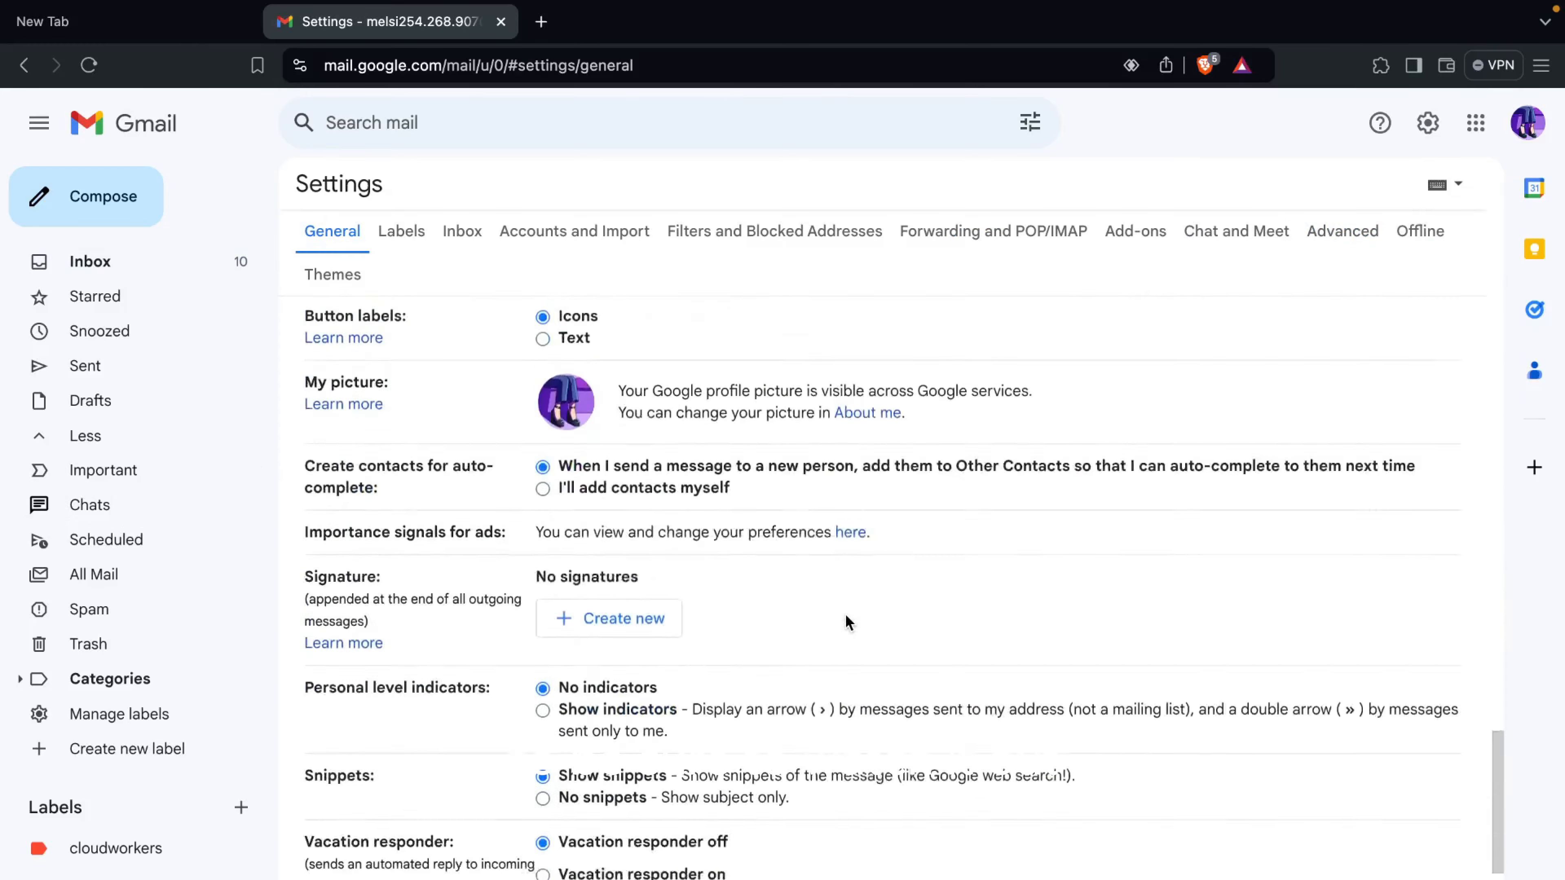
scroll(846, 616, up, 20)
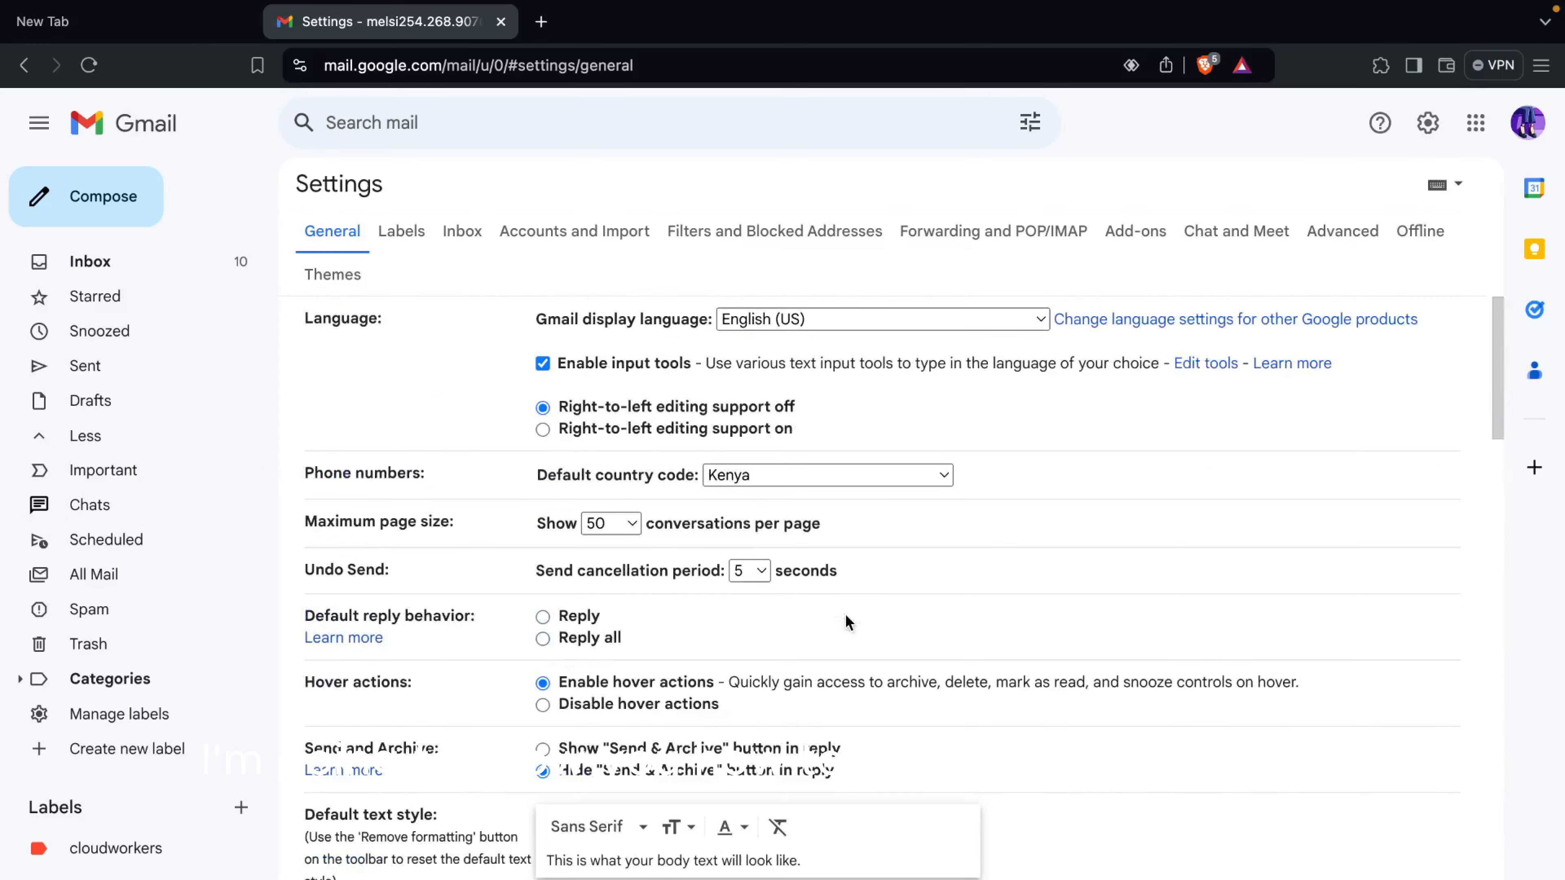
scroll(847, 619, down, 15)
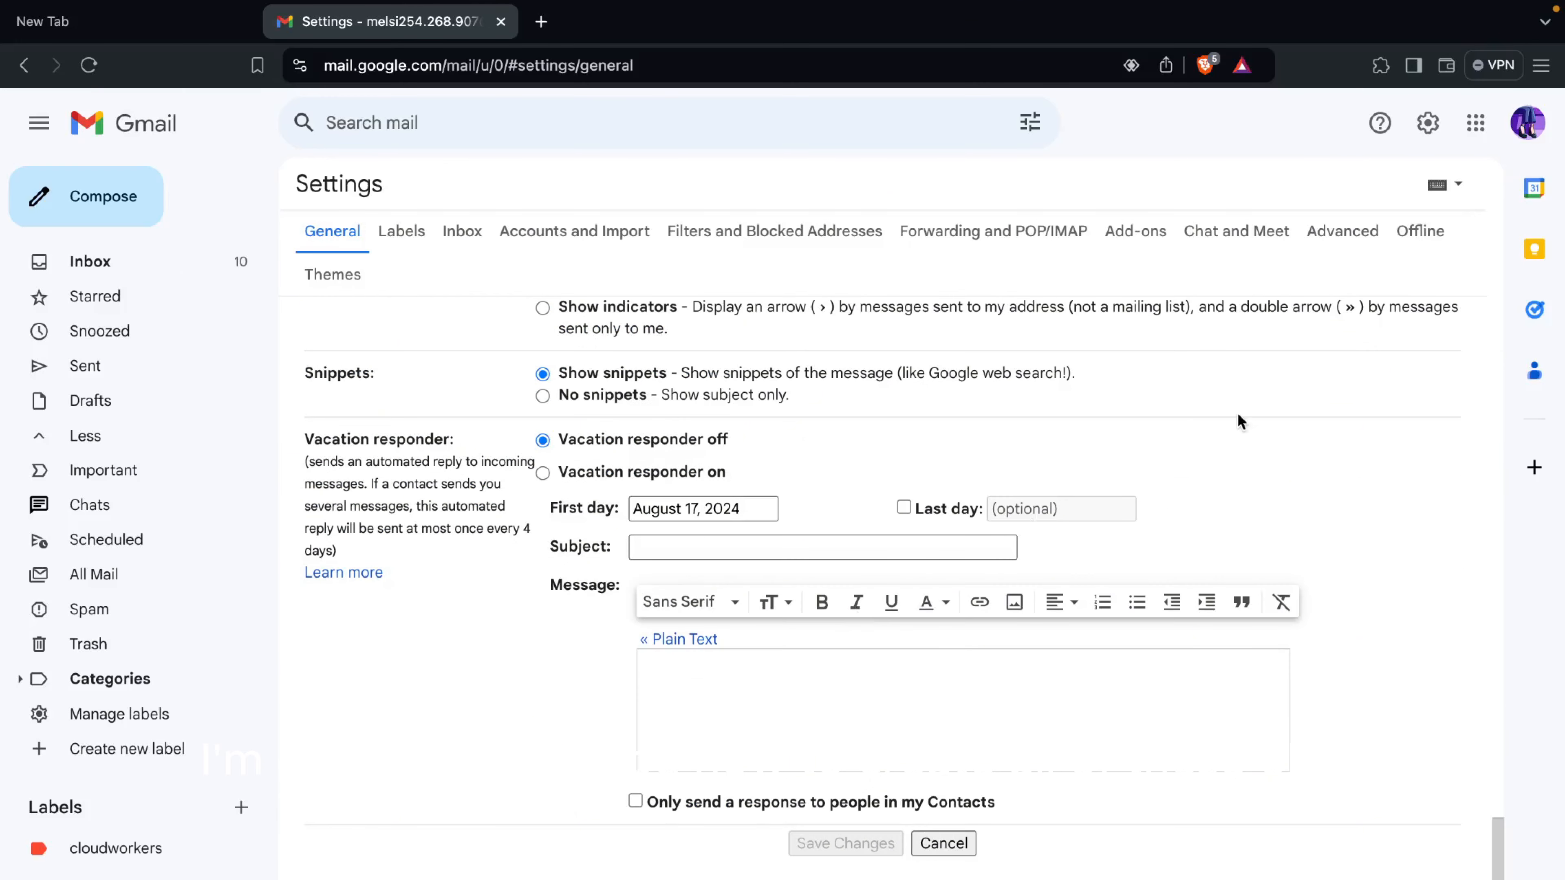
View the help options and look up a contact's partial name in the mail search suggestions without opening a result
click(1386, 125)
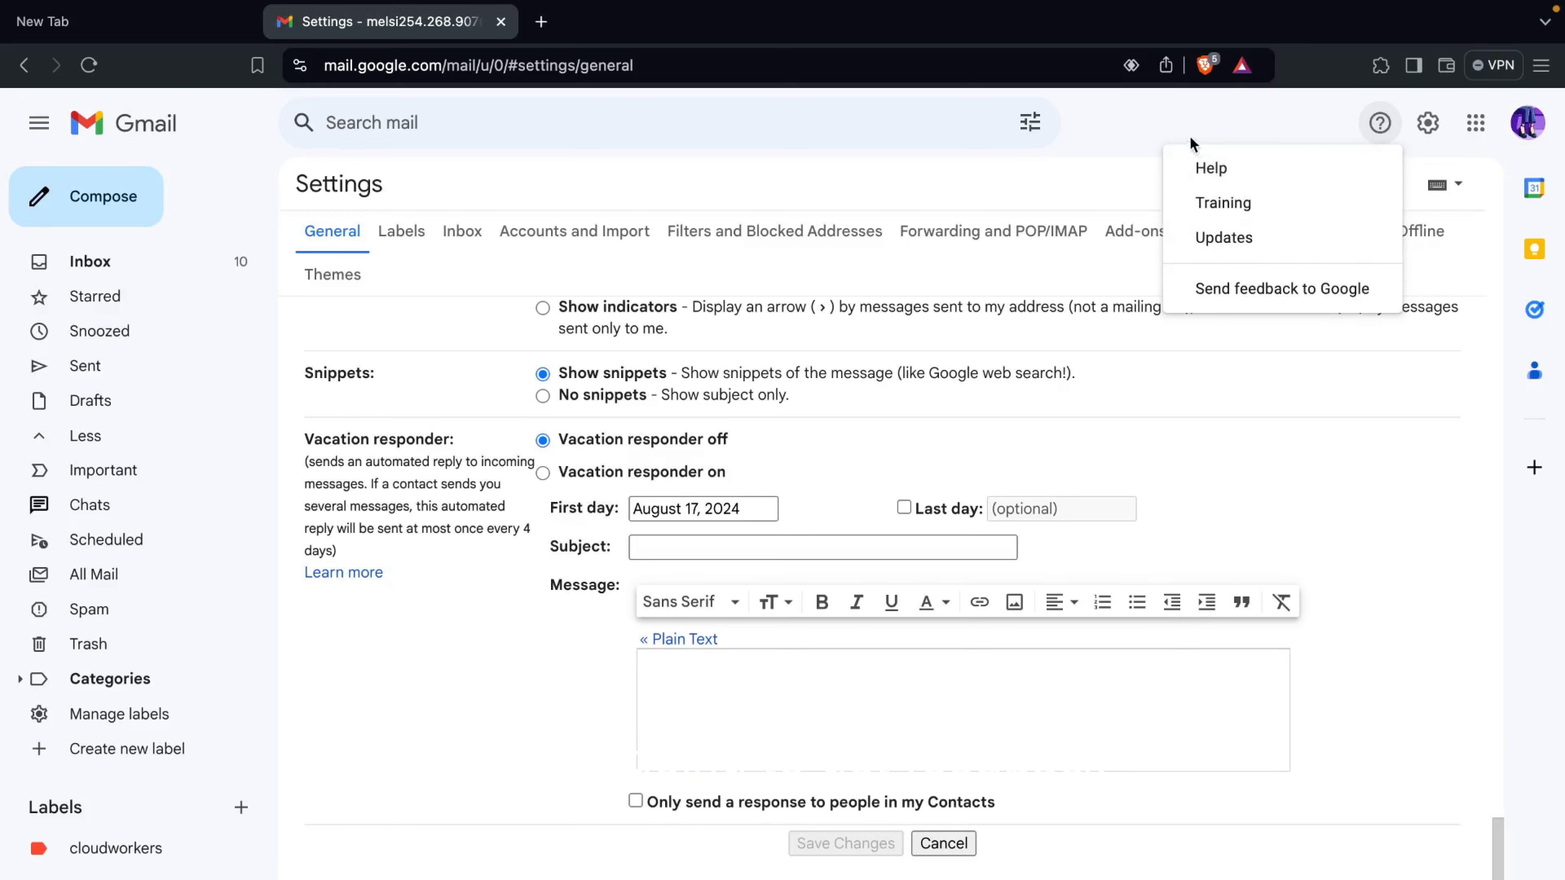
click(1196, 122)
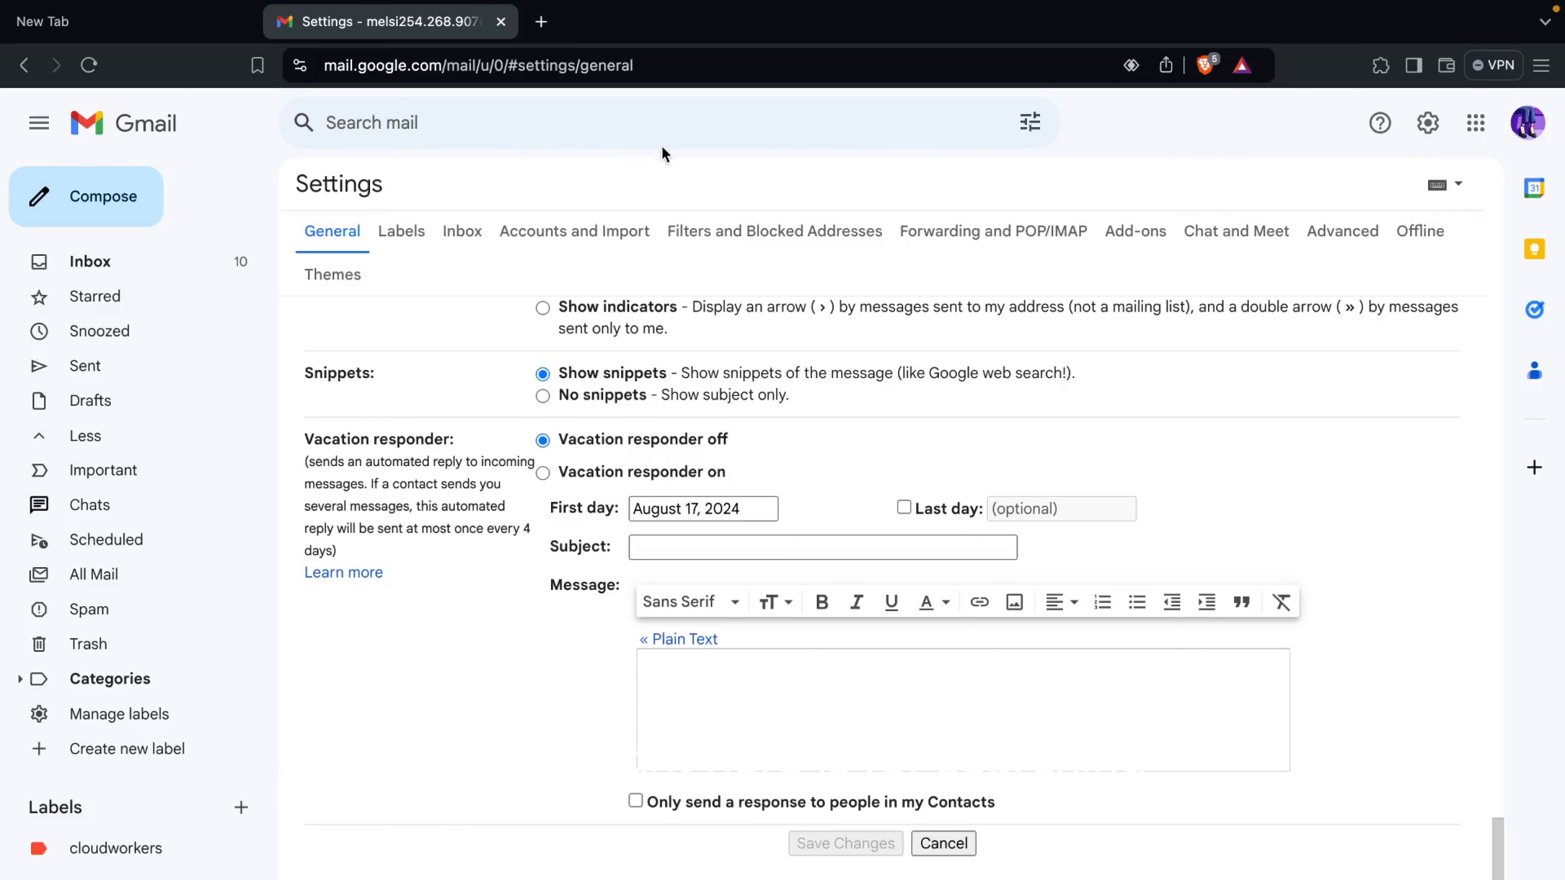
click(332, 122)
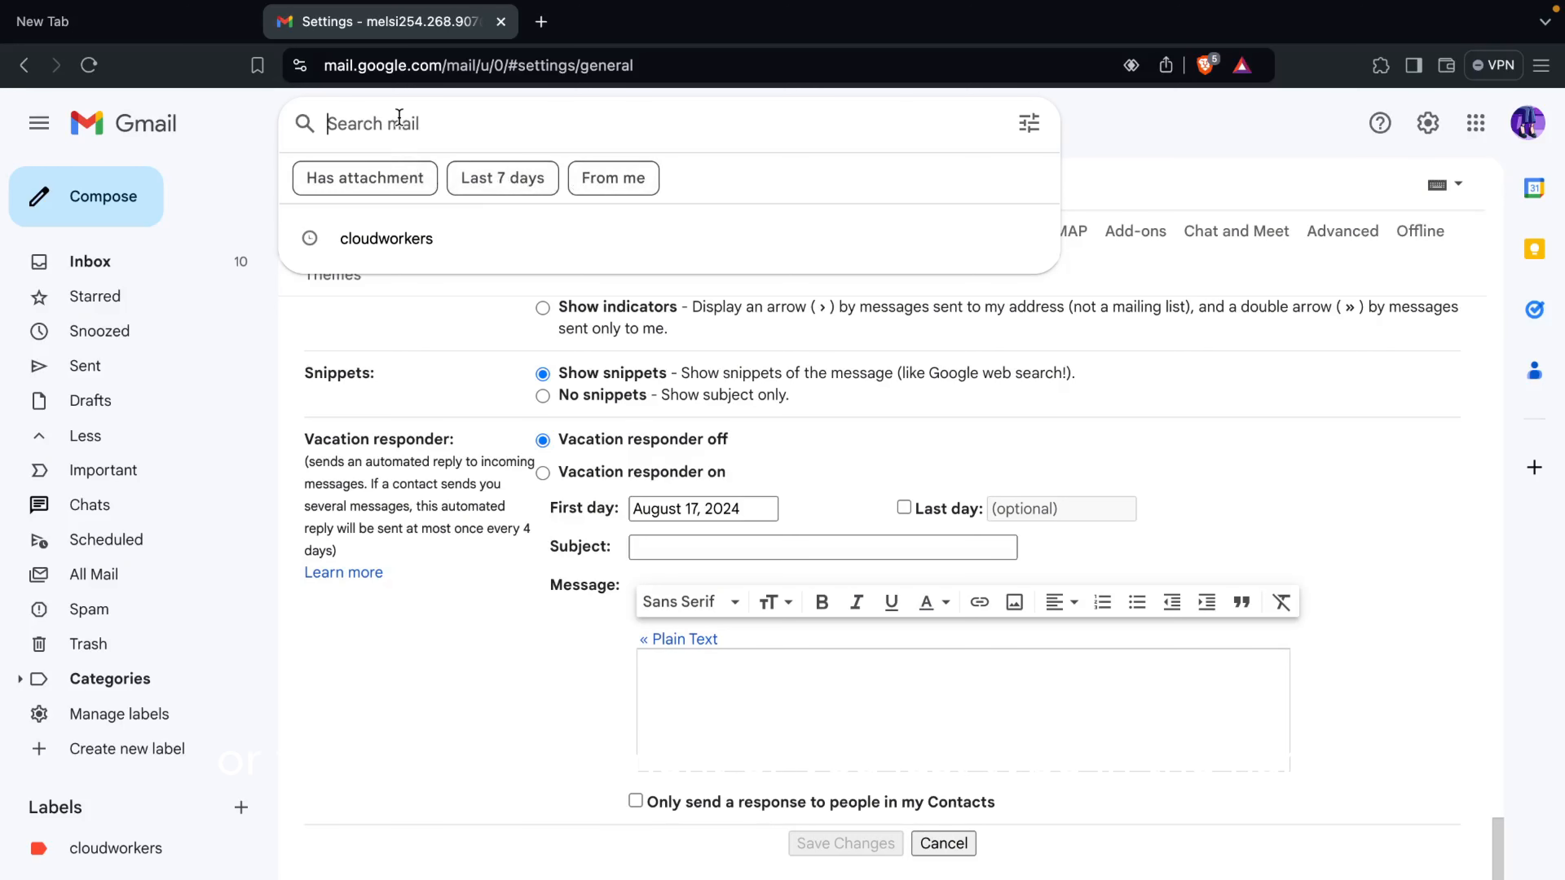
text(melli)
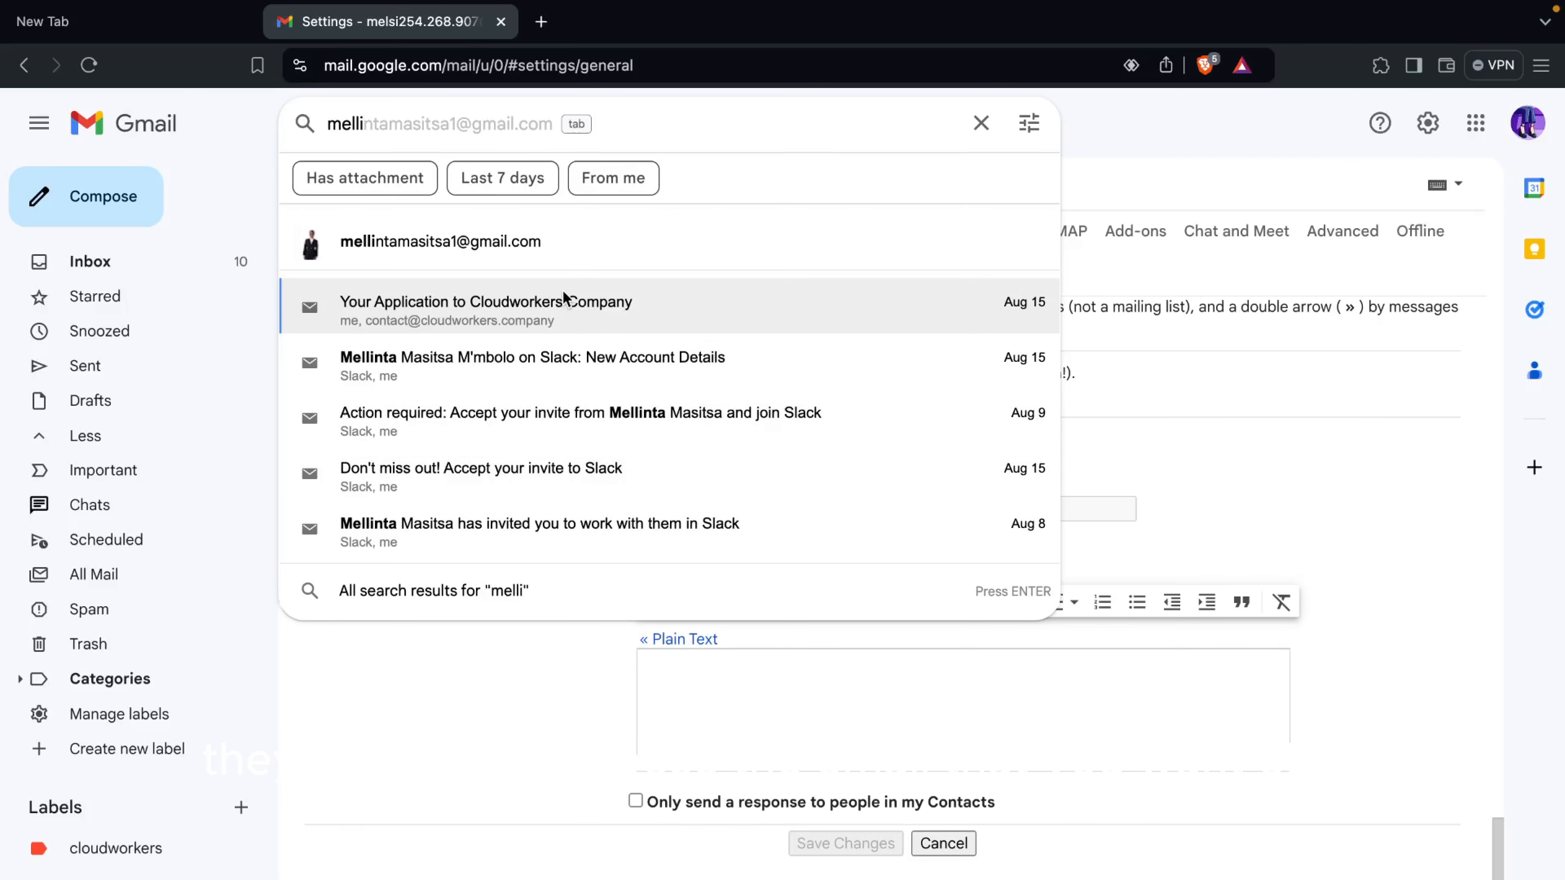
click(250, 226)
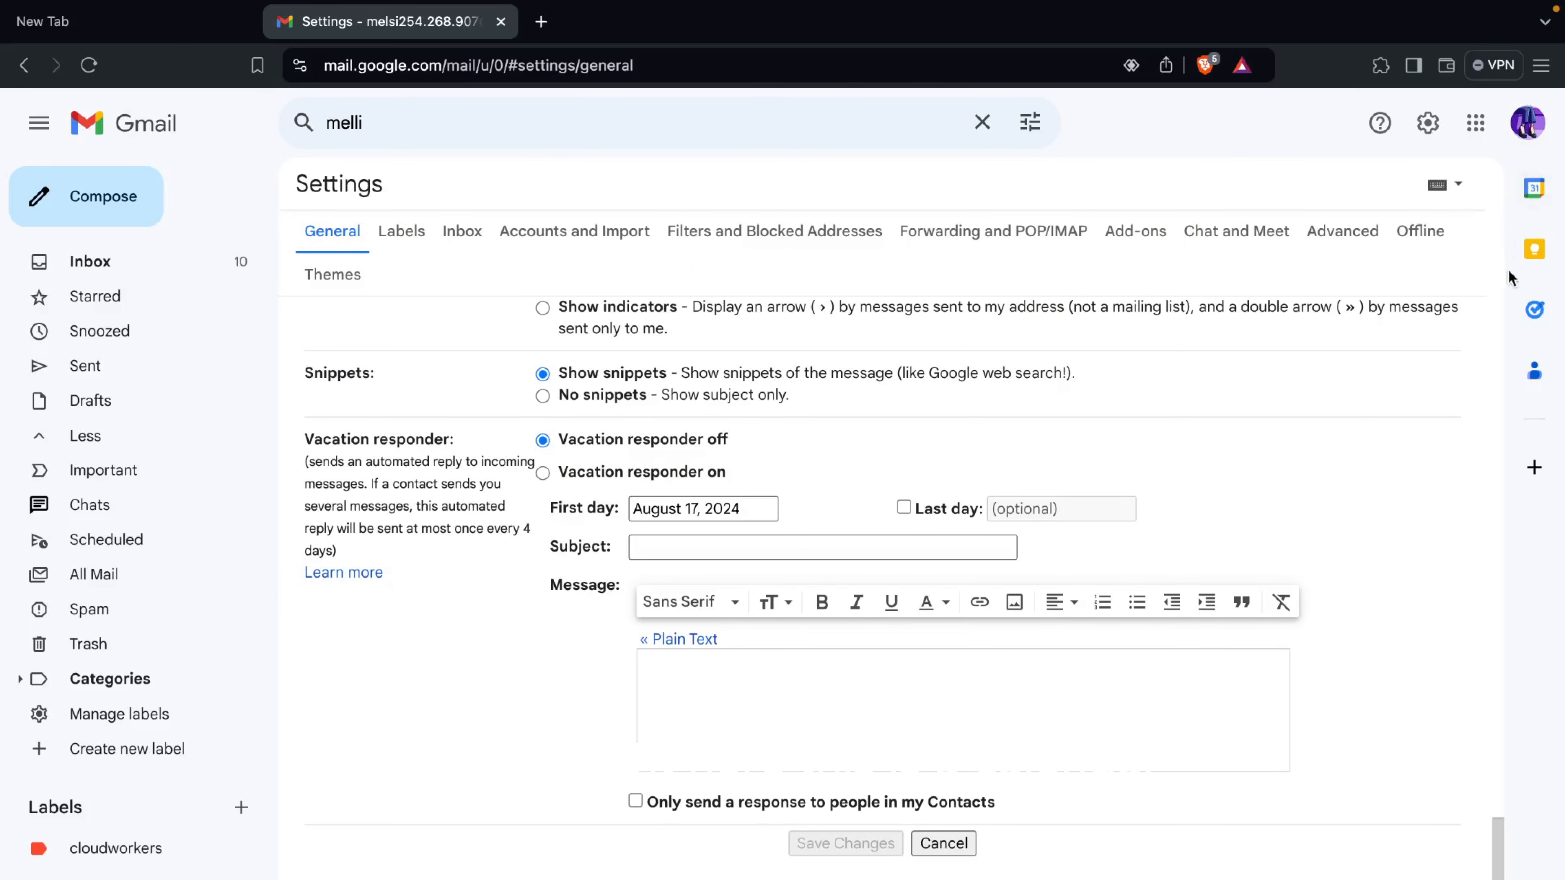
Create a Google Keep note reading "chjvjbjkbjh", view its options without applying any, and close Keep
click(1532, 251)
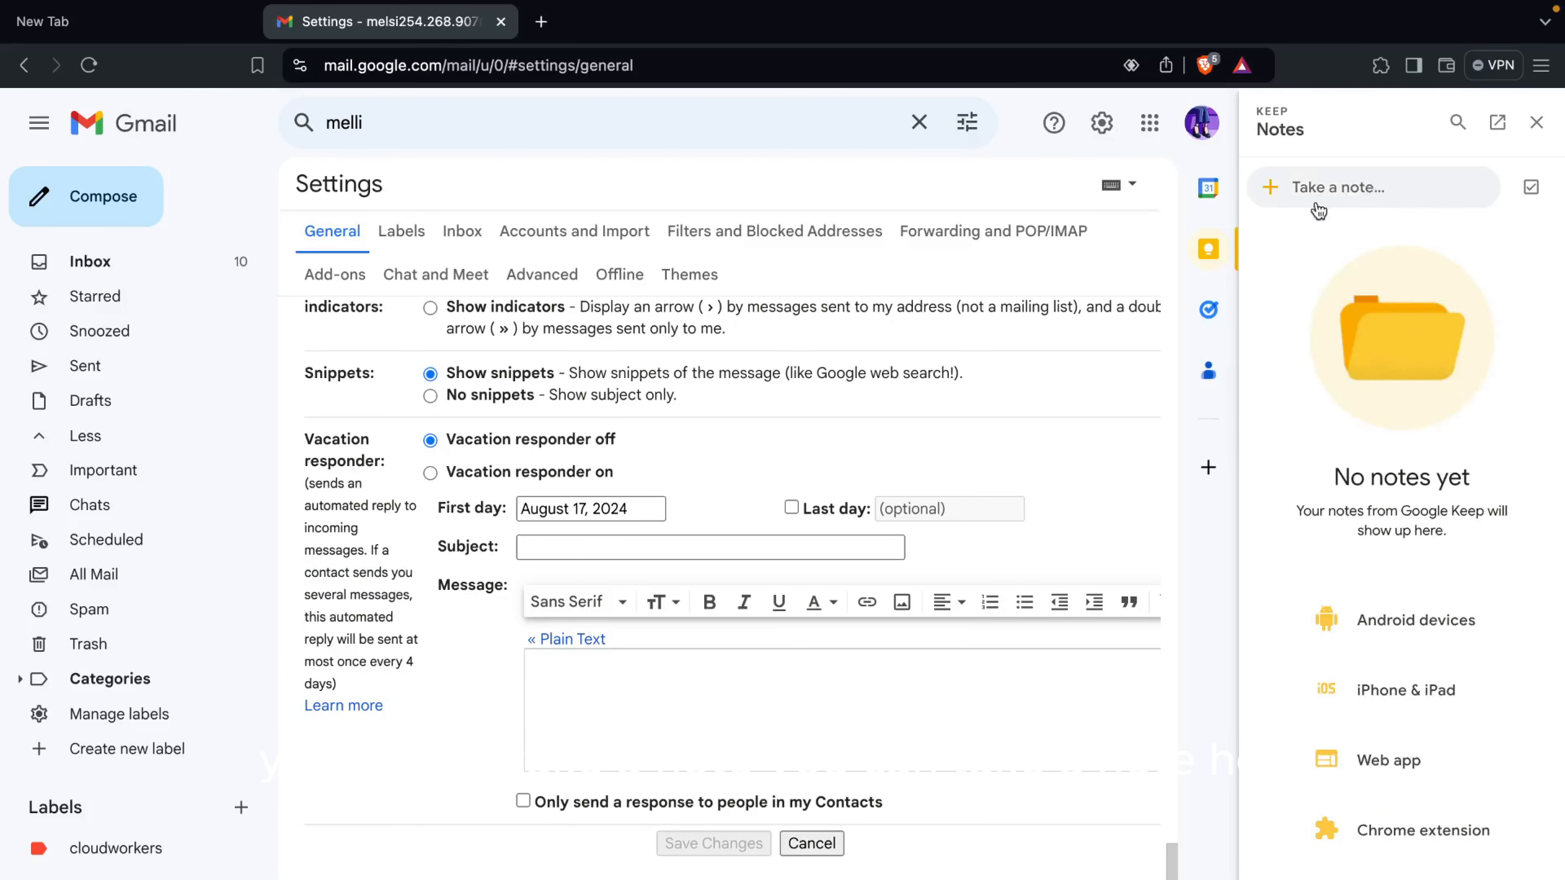
click(1331, 189)
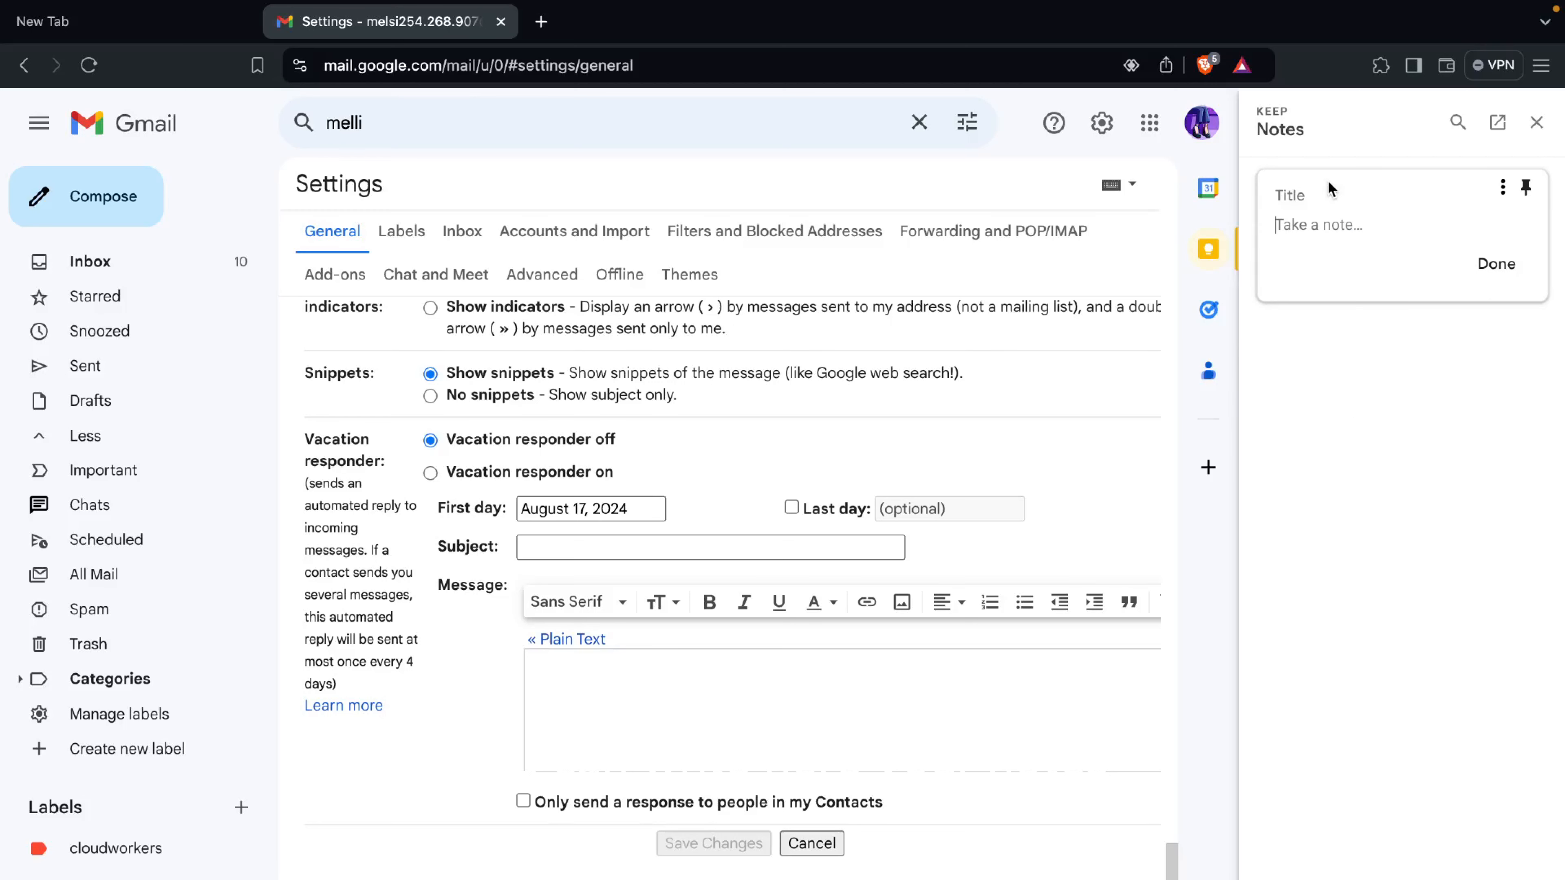
text(chjvbjkbjh)
click(1496, 265)
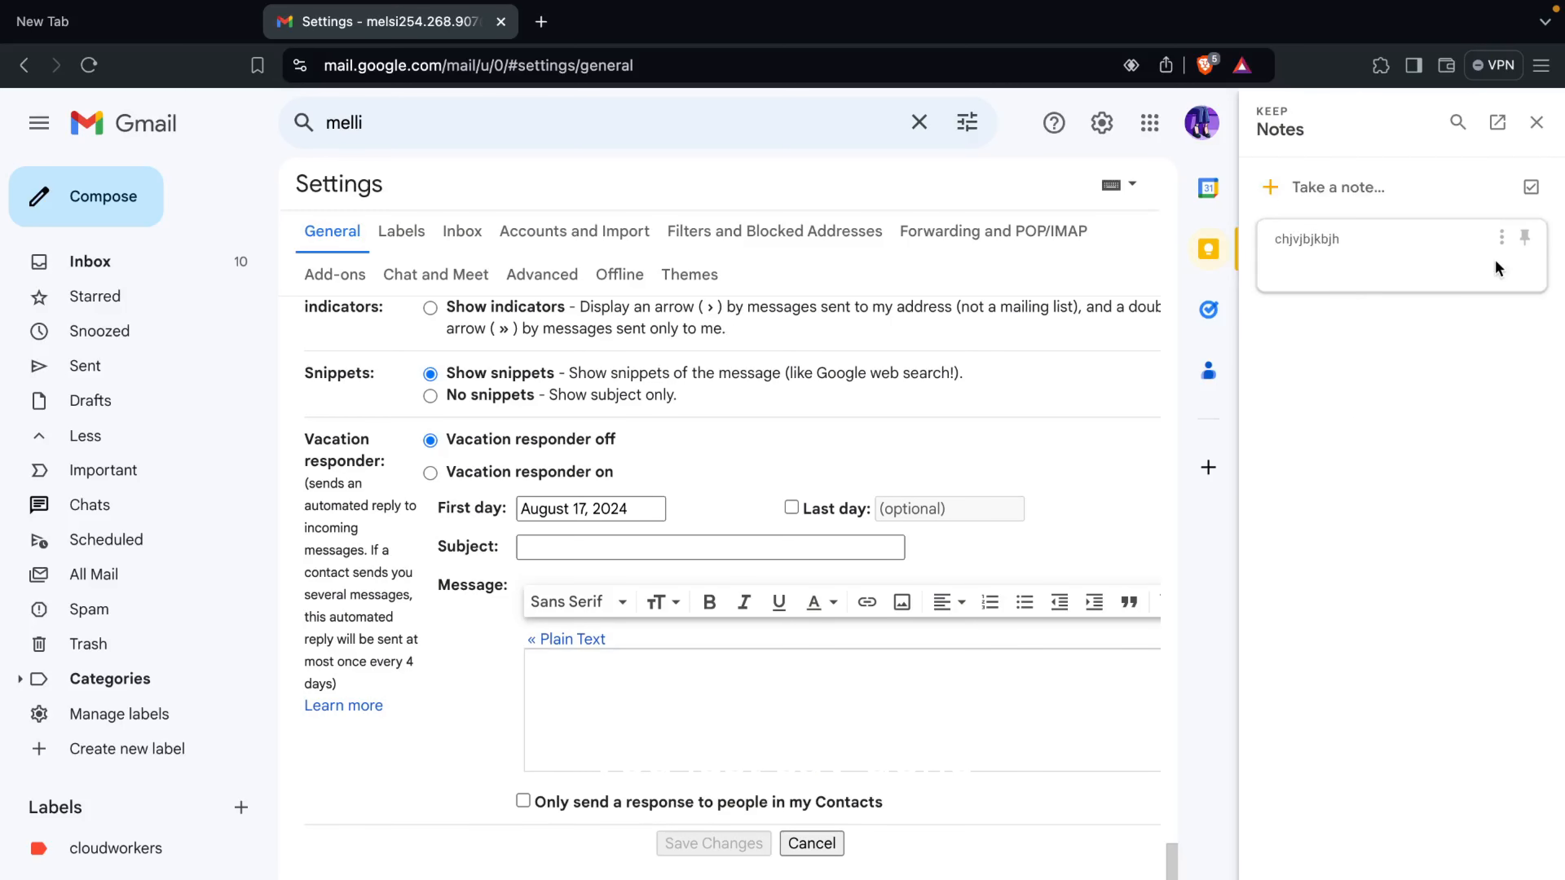
click(1501, 237)
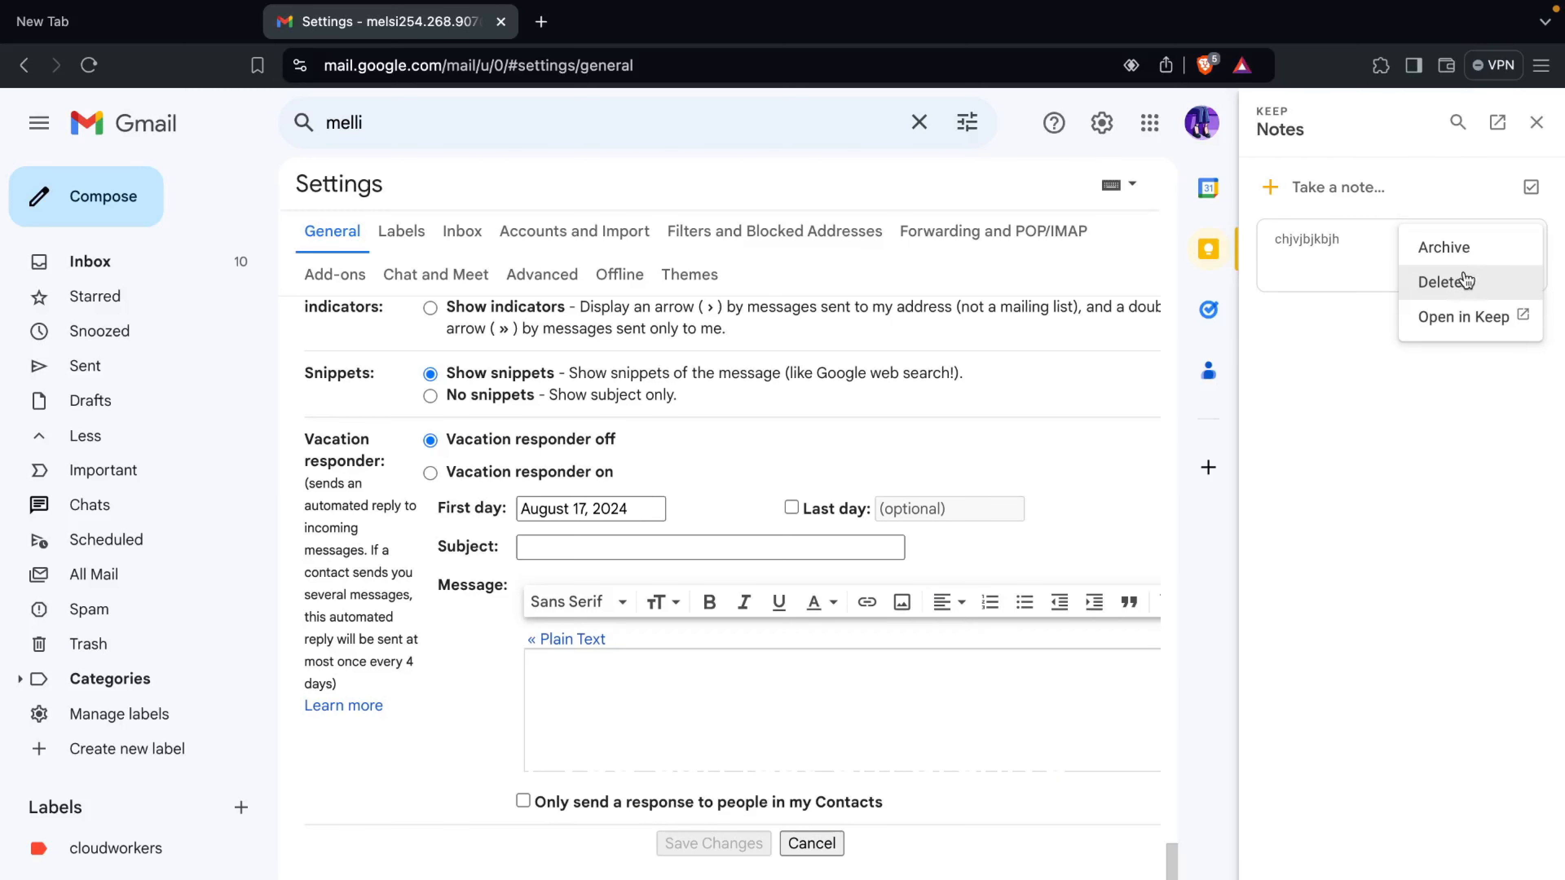
click(1386, 402)
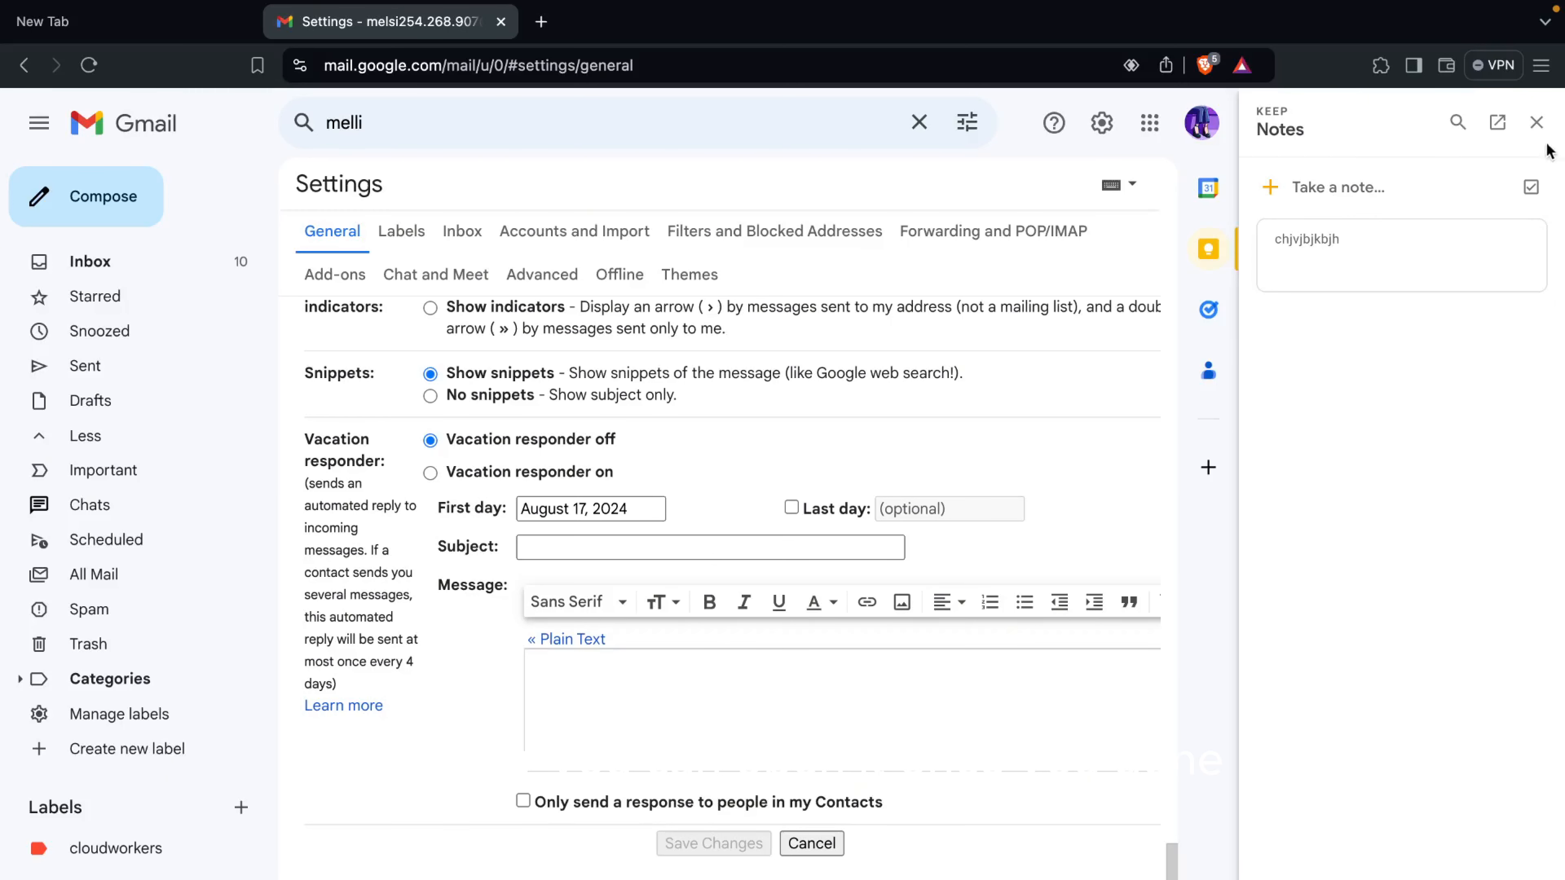
click(1537, 125)
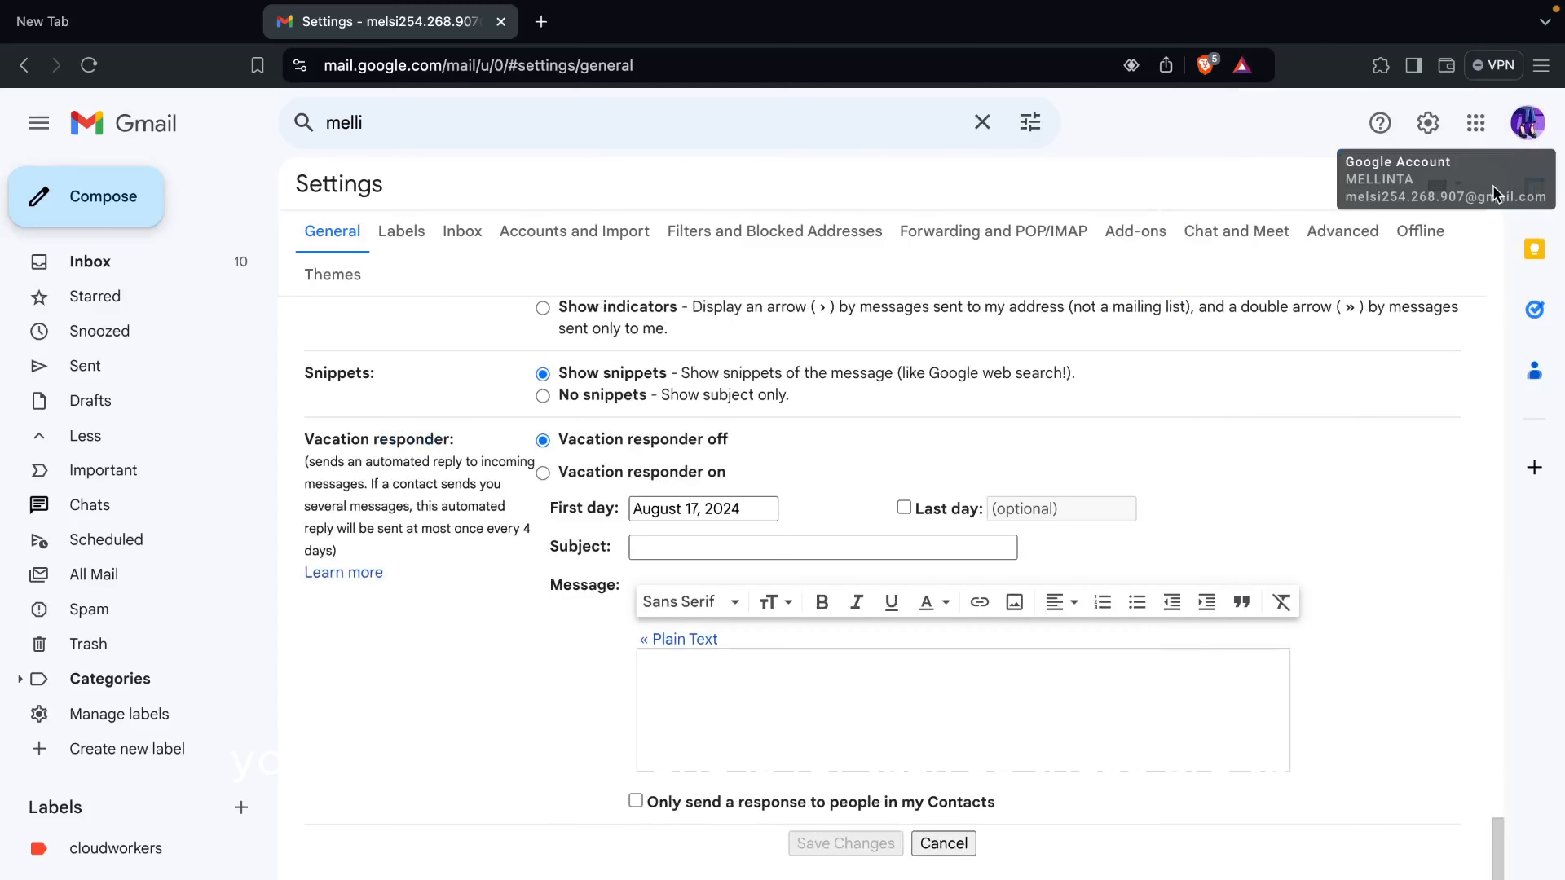
Add a task titled "gujkjbj" with the details "bjbjbkbjk" to the My Tasks list
click(1536, 312)
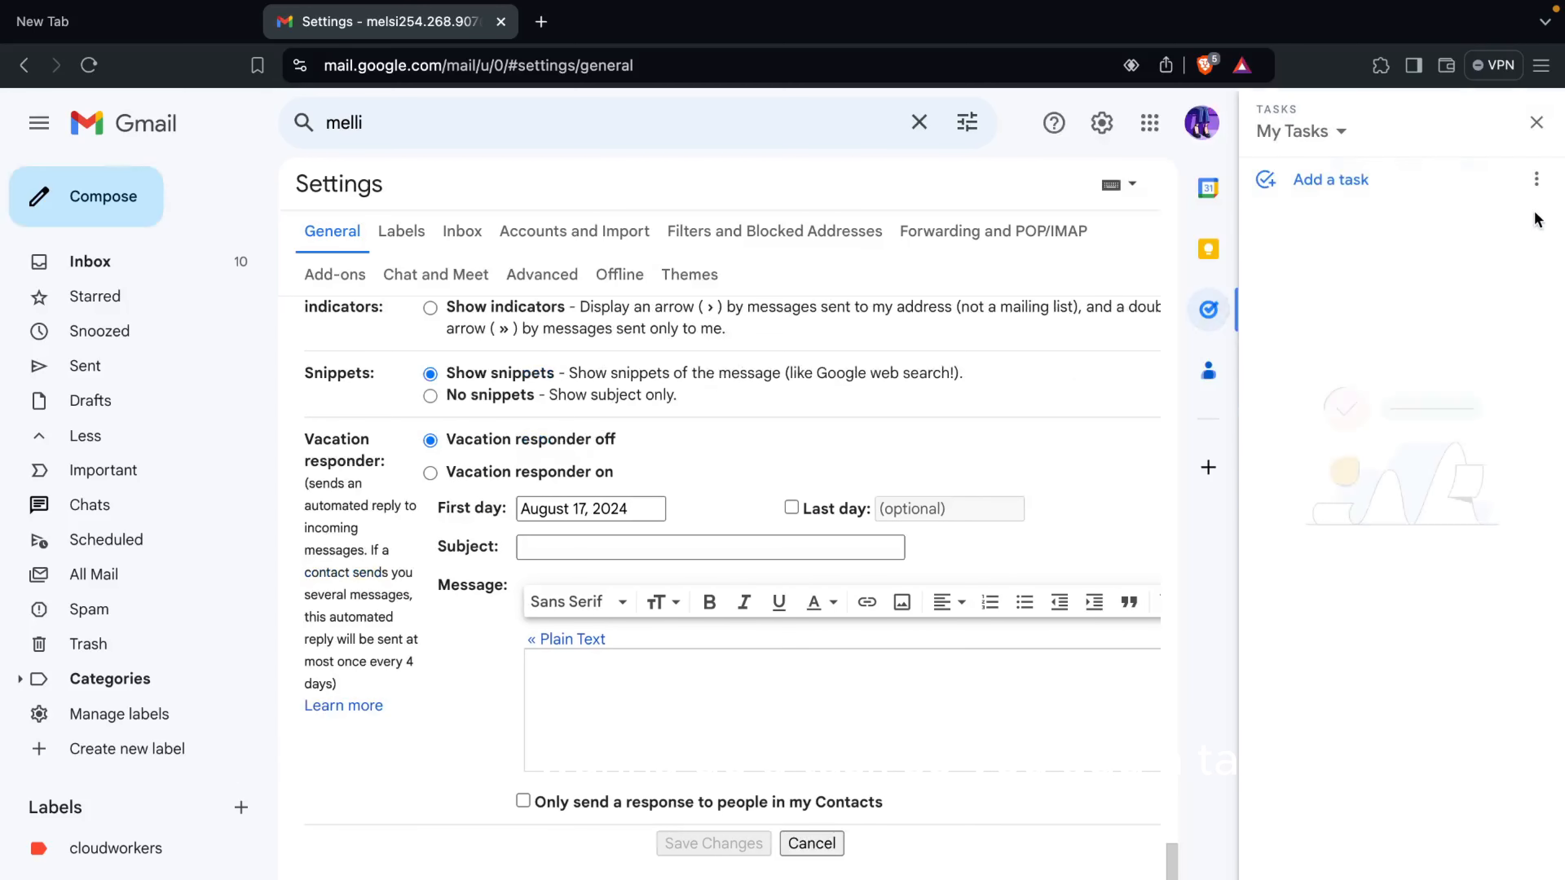
click(1405, 180)
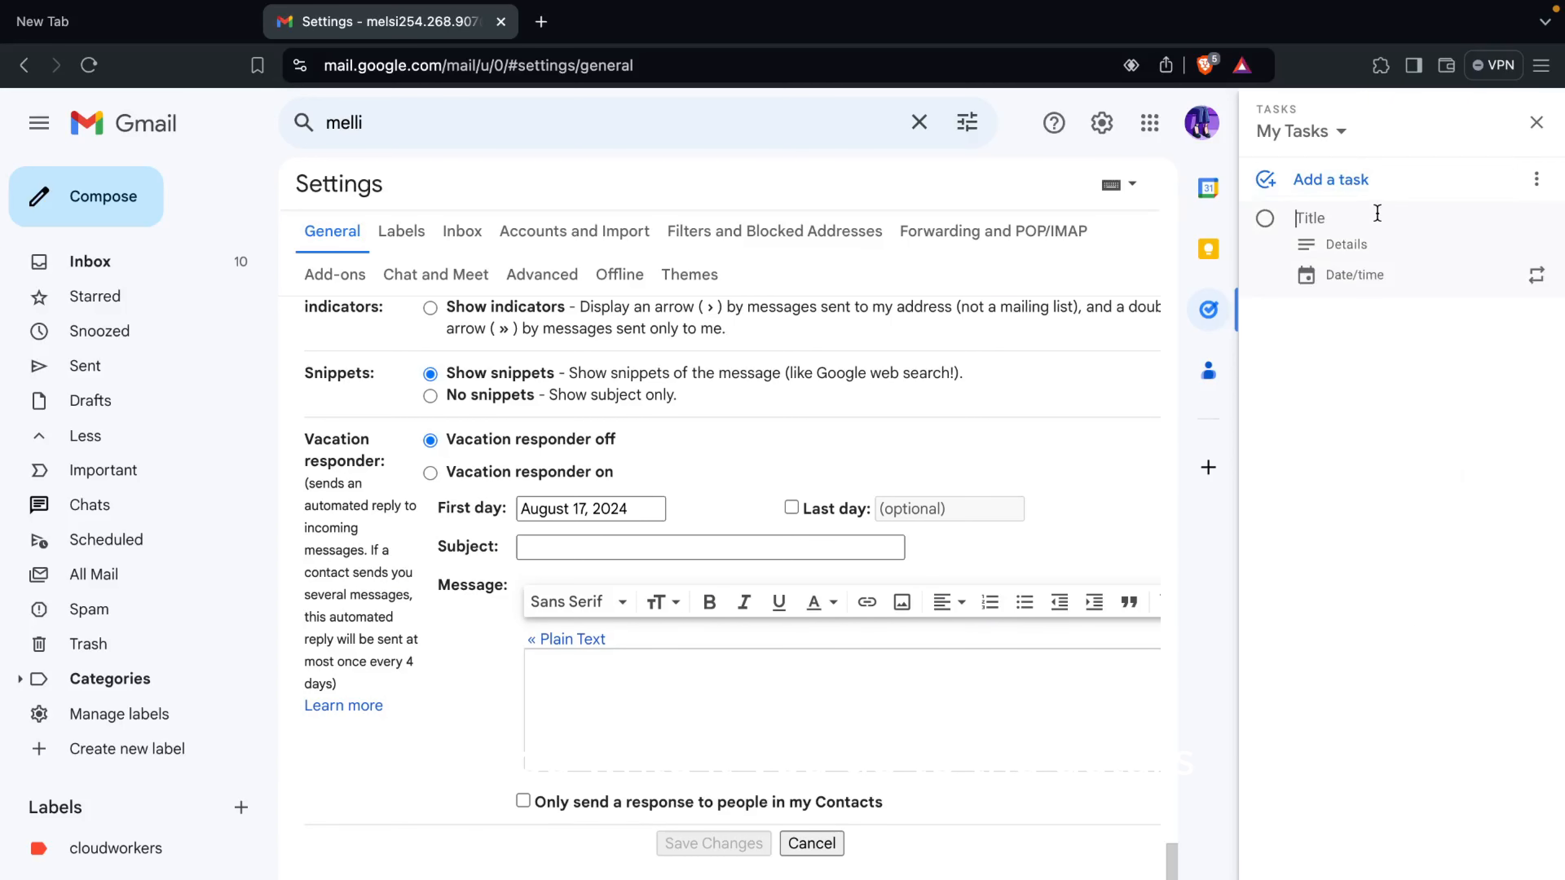
text(gujkjbj)
click(1376, 239)
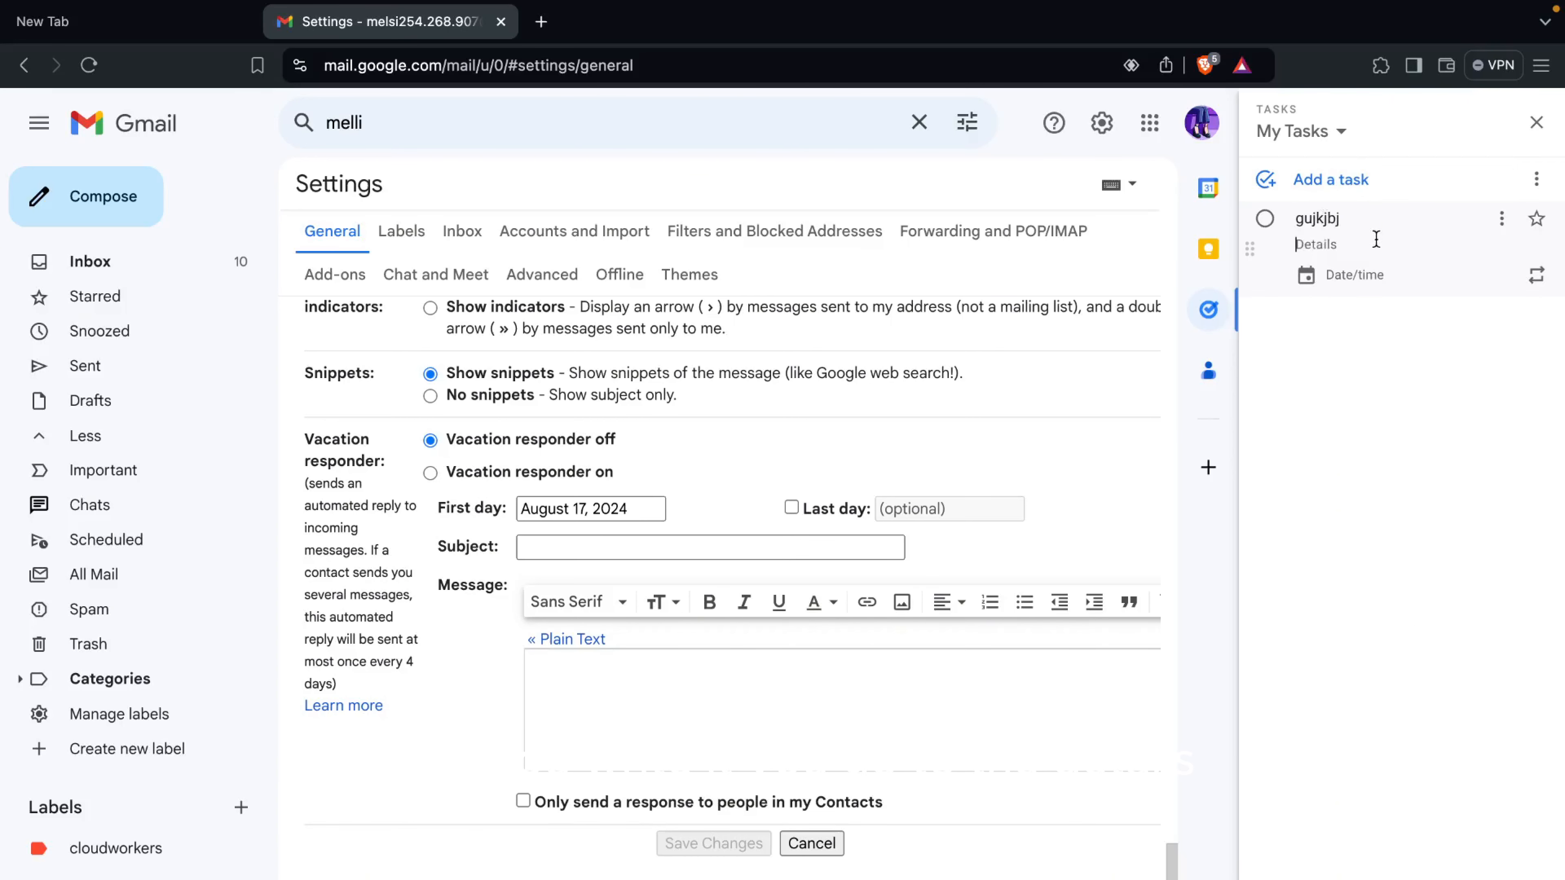
text(bjbjbkbjk)
Schedule the new task for August 5, 2024 at 1:00 PM and close Tasks
click(1361, 275)
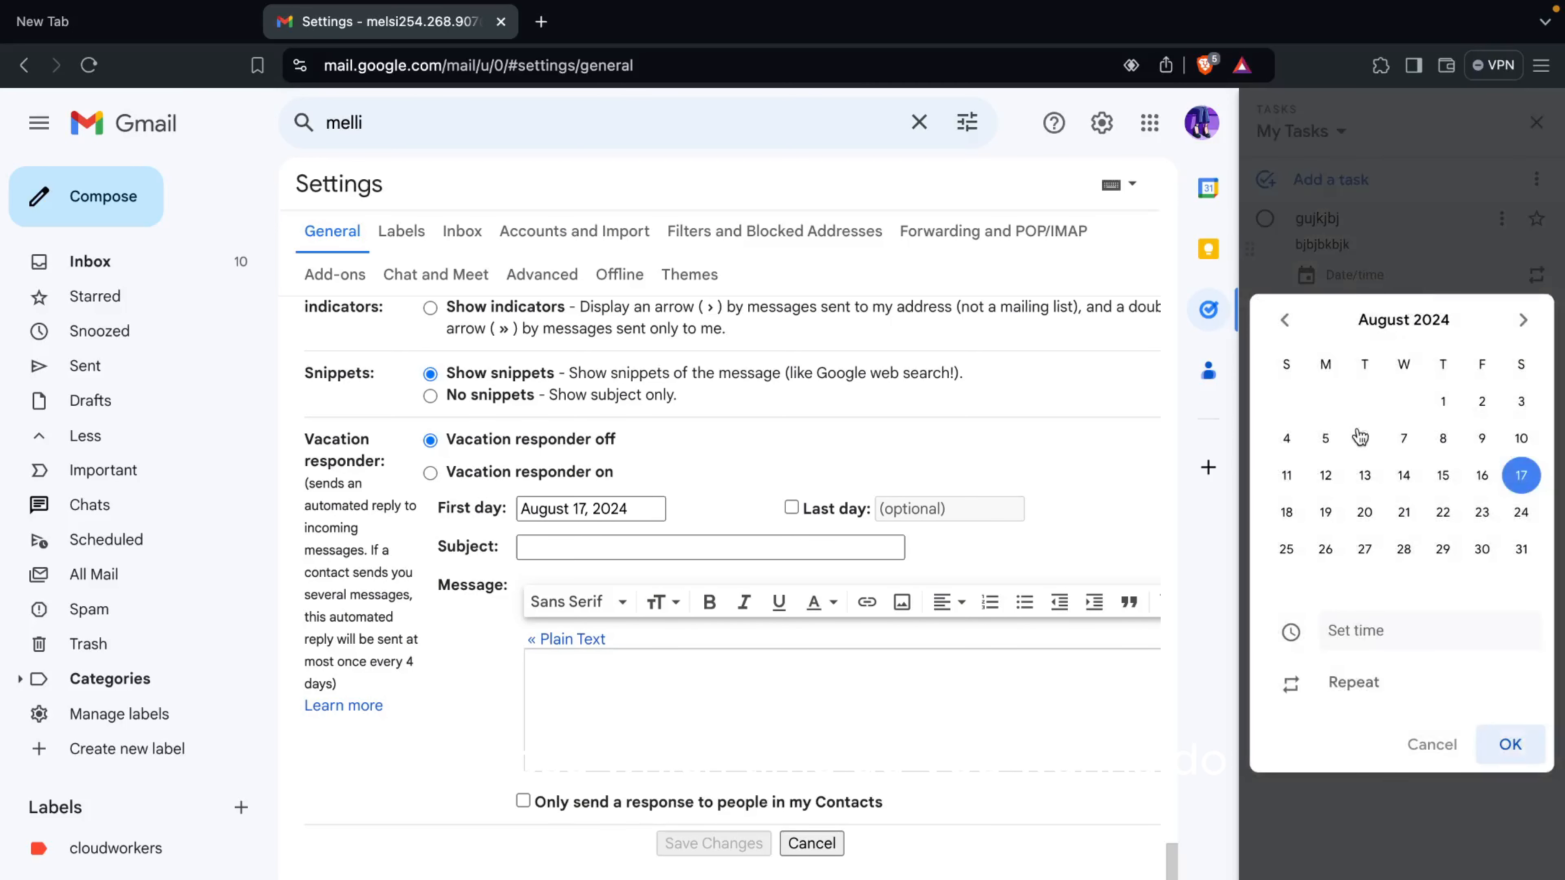
click(1327, 478)
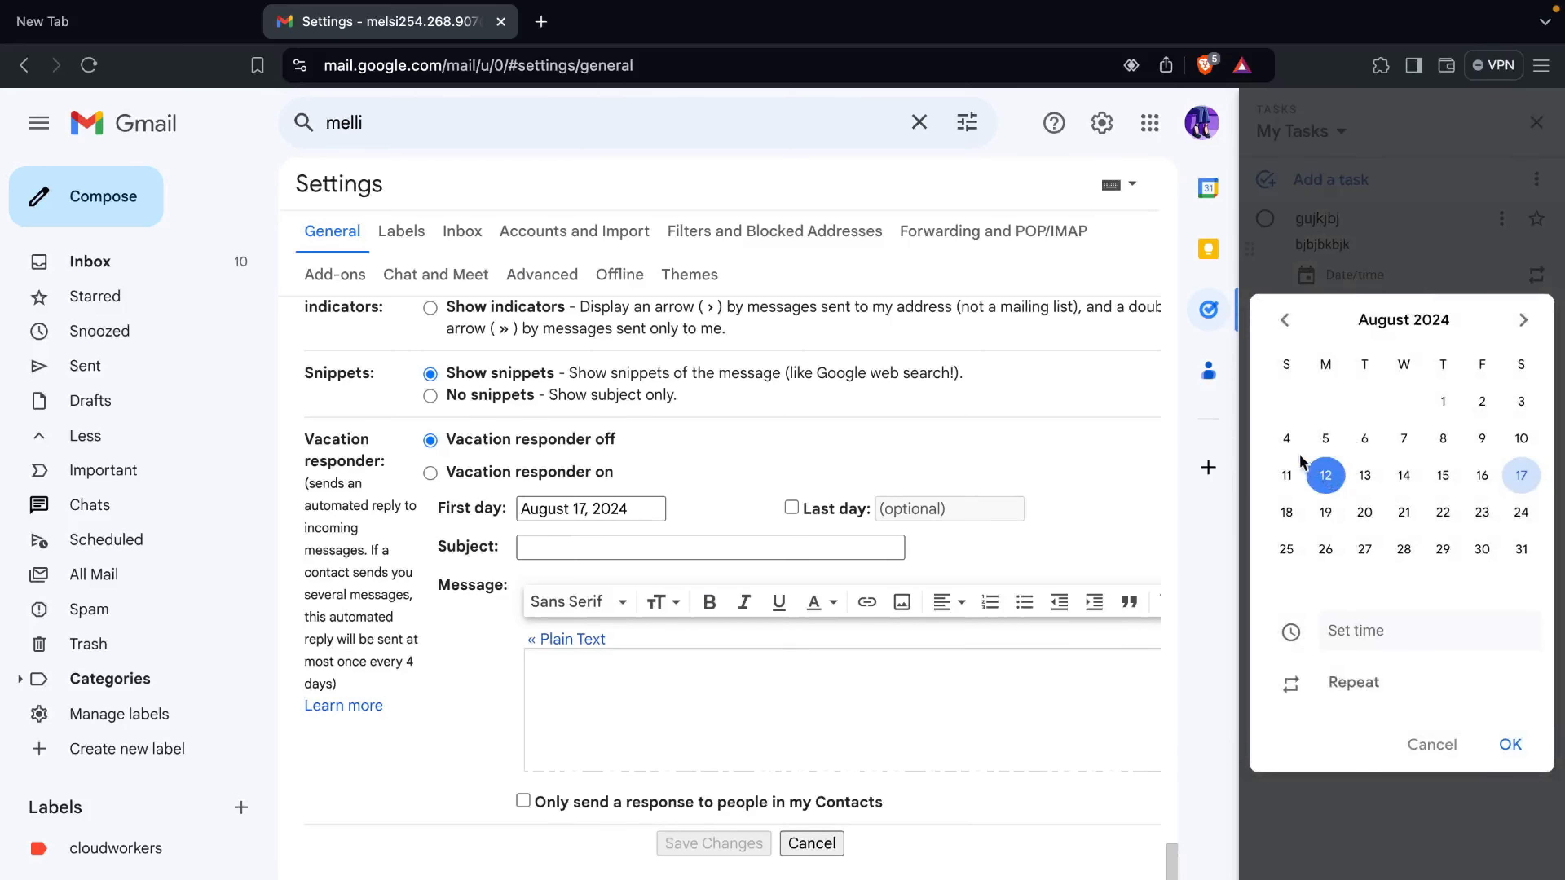
click(1287, 438)
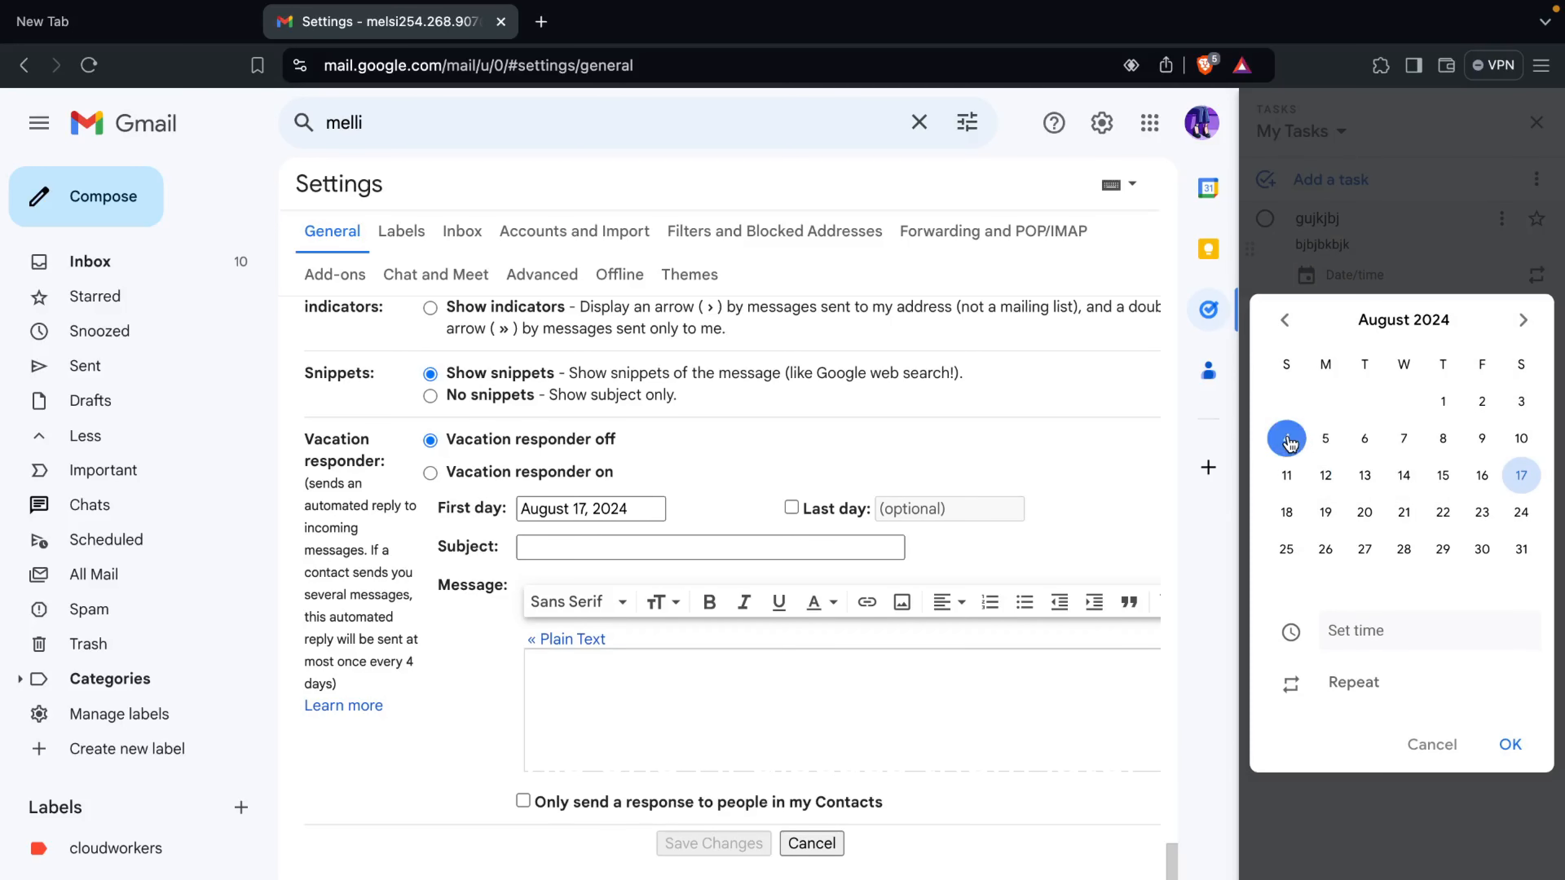
click(1327, 439)
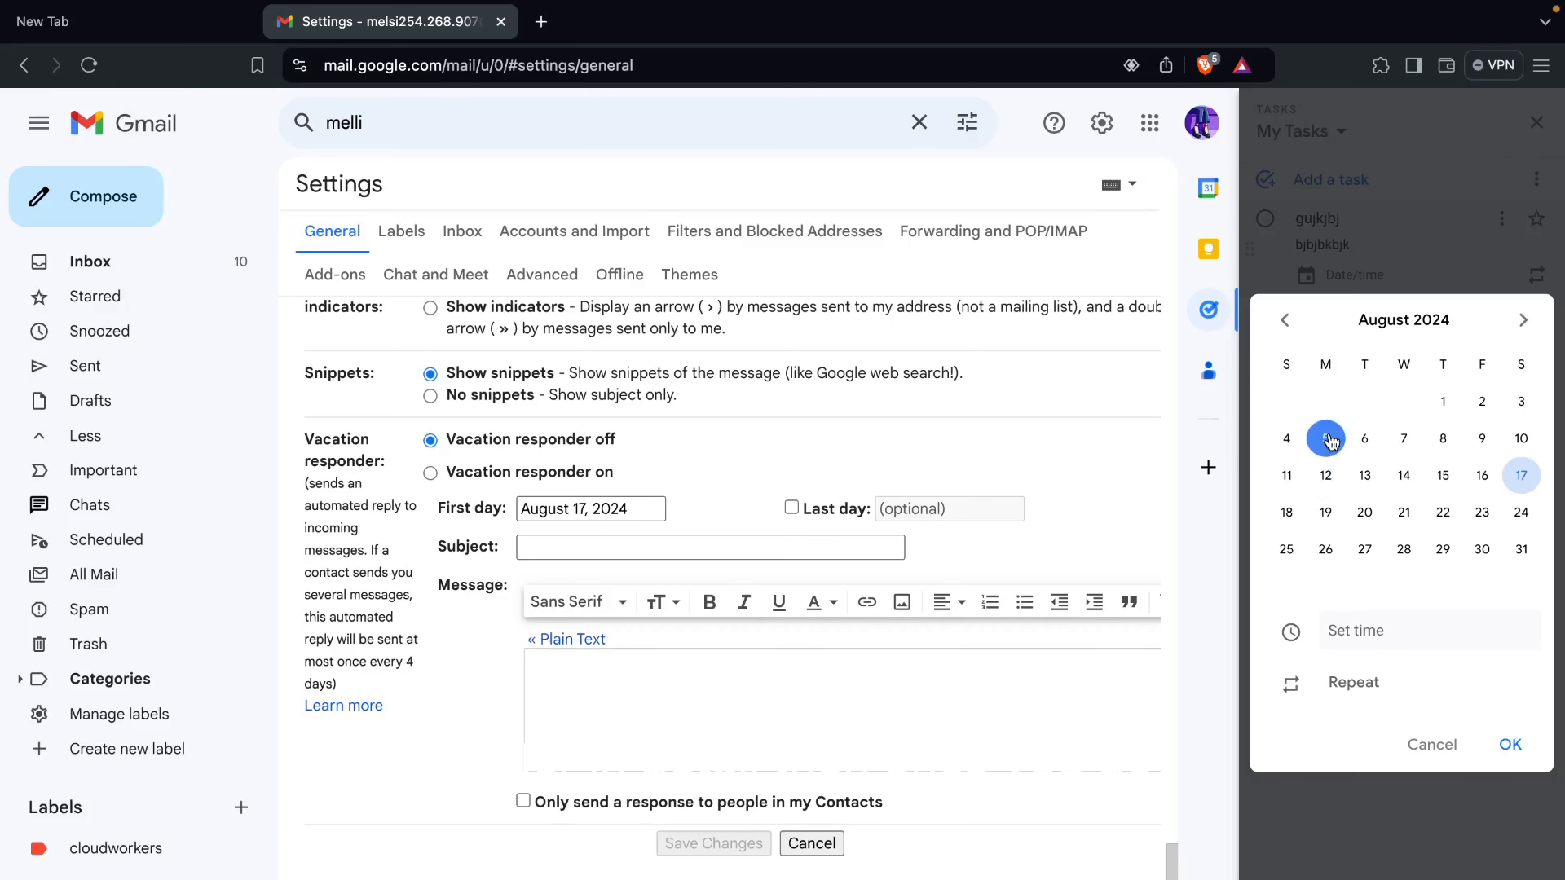
click(1409, 627)
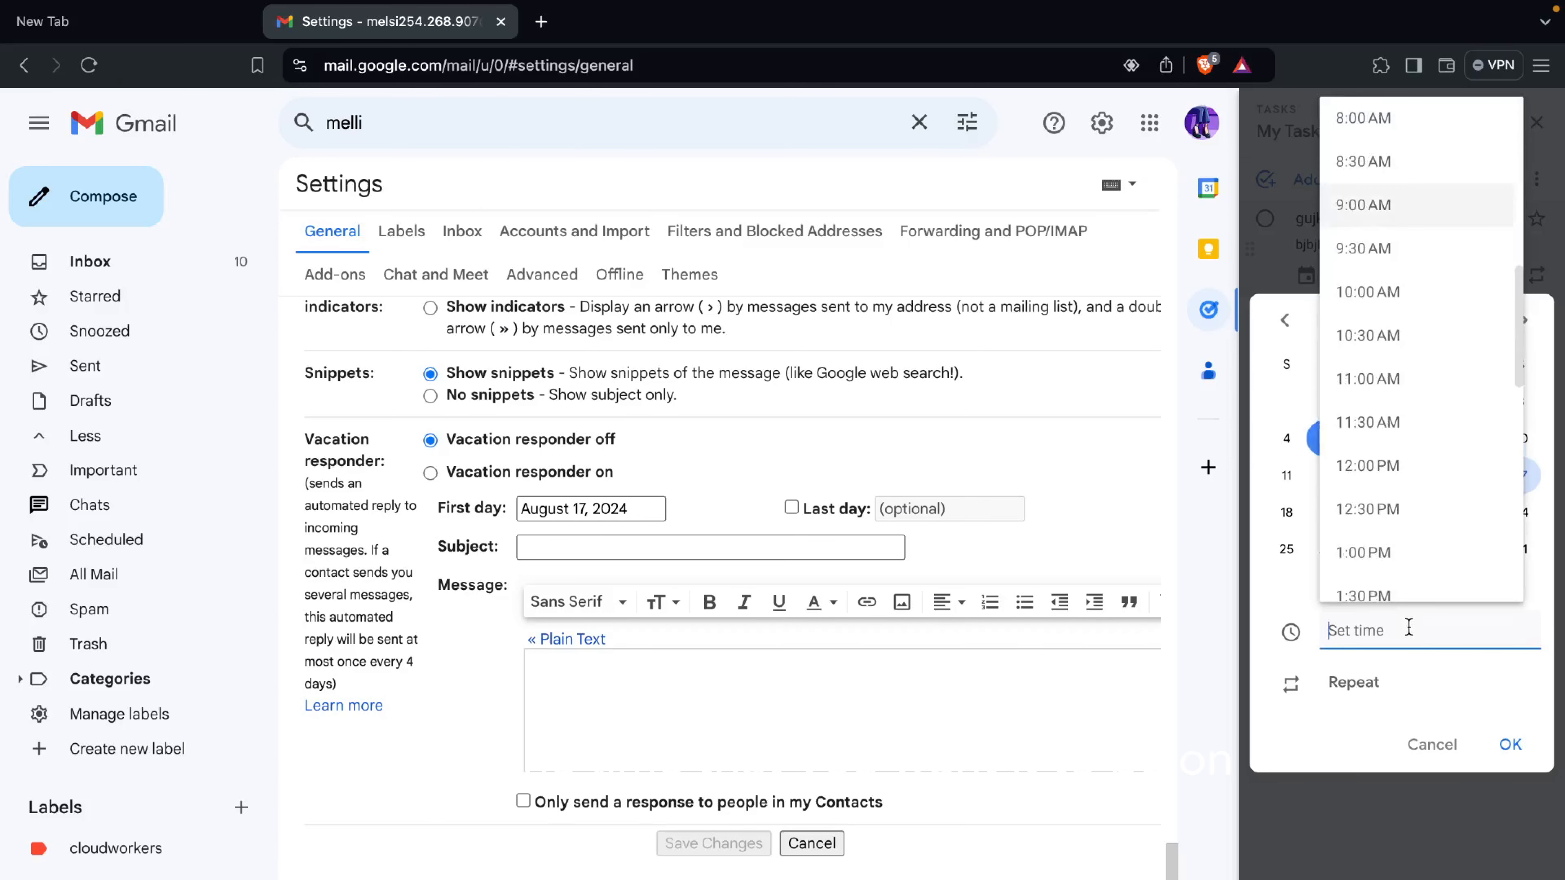
click(1383, 551)
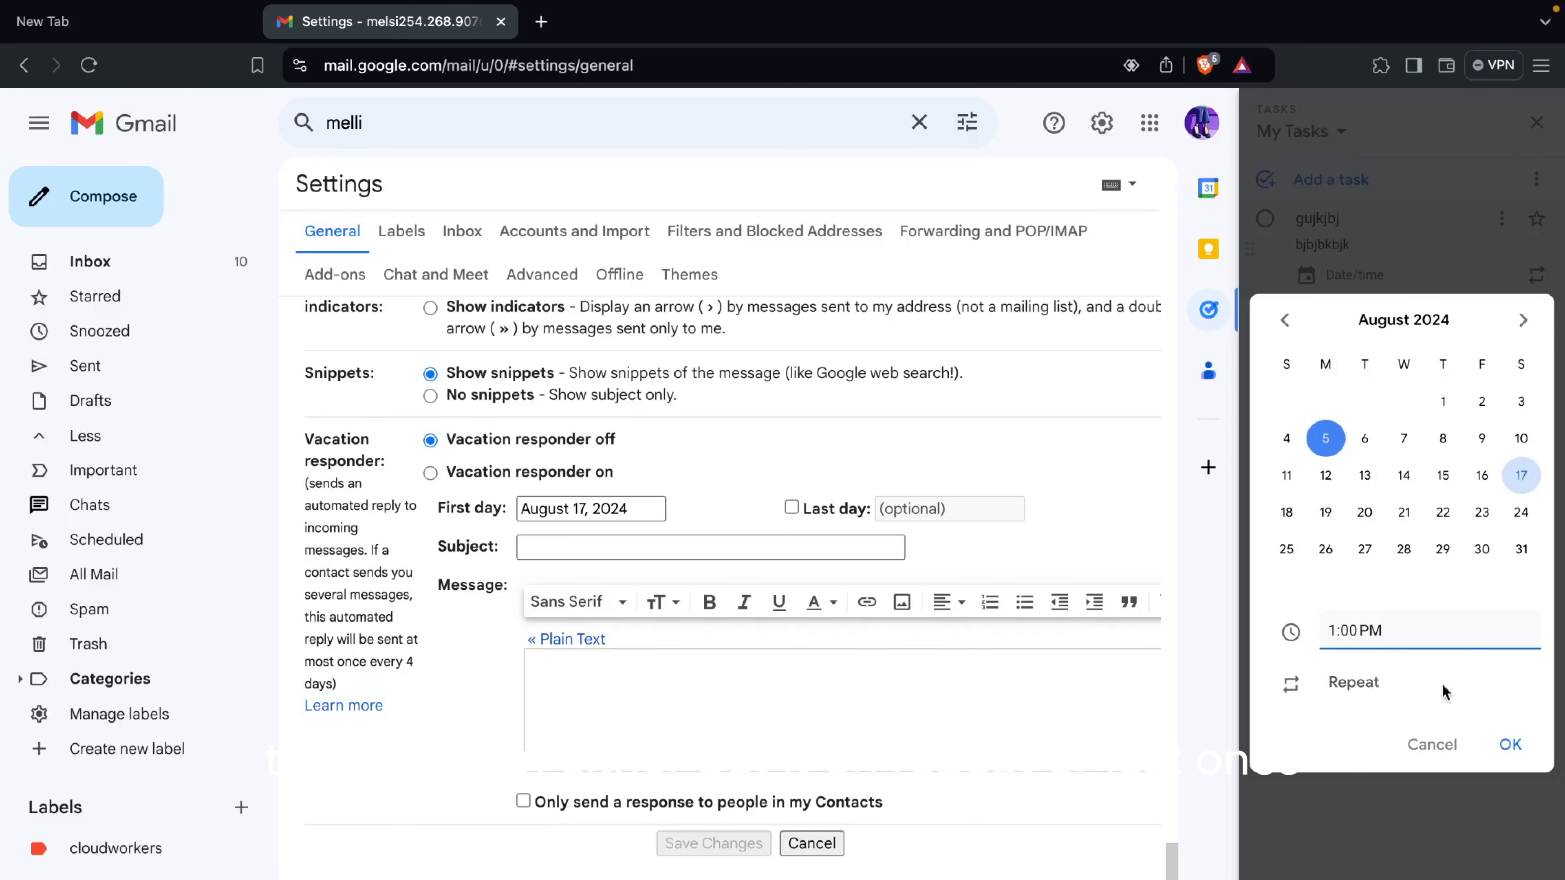
click(1510, 744)
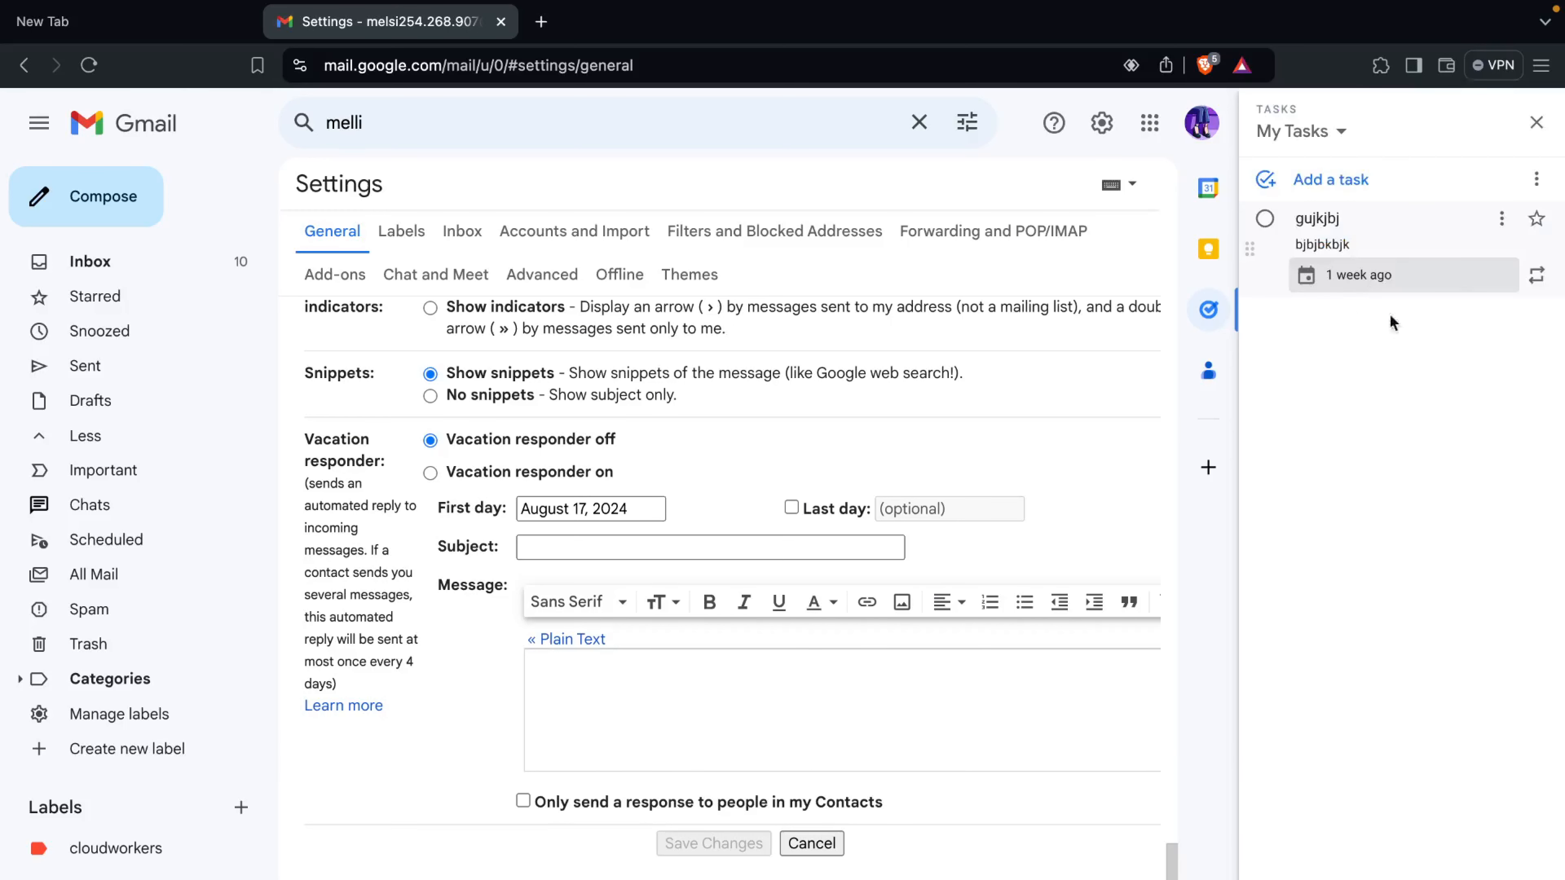
click(1534, 125)
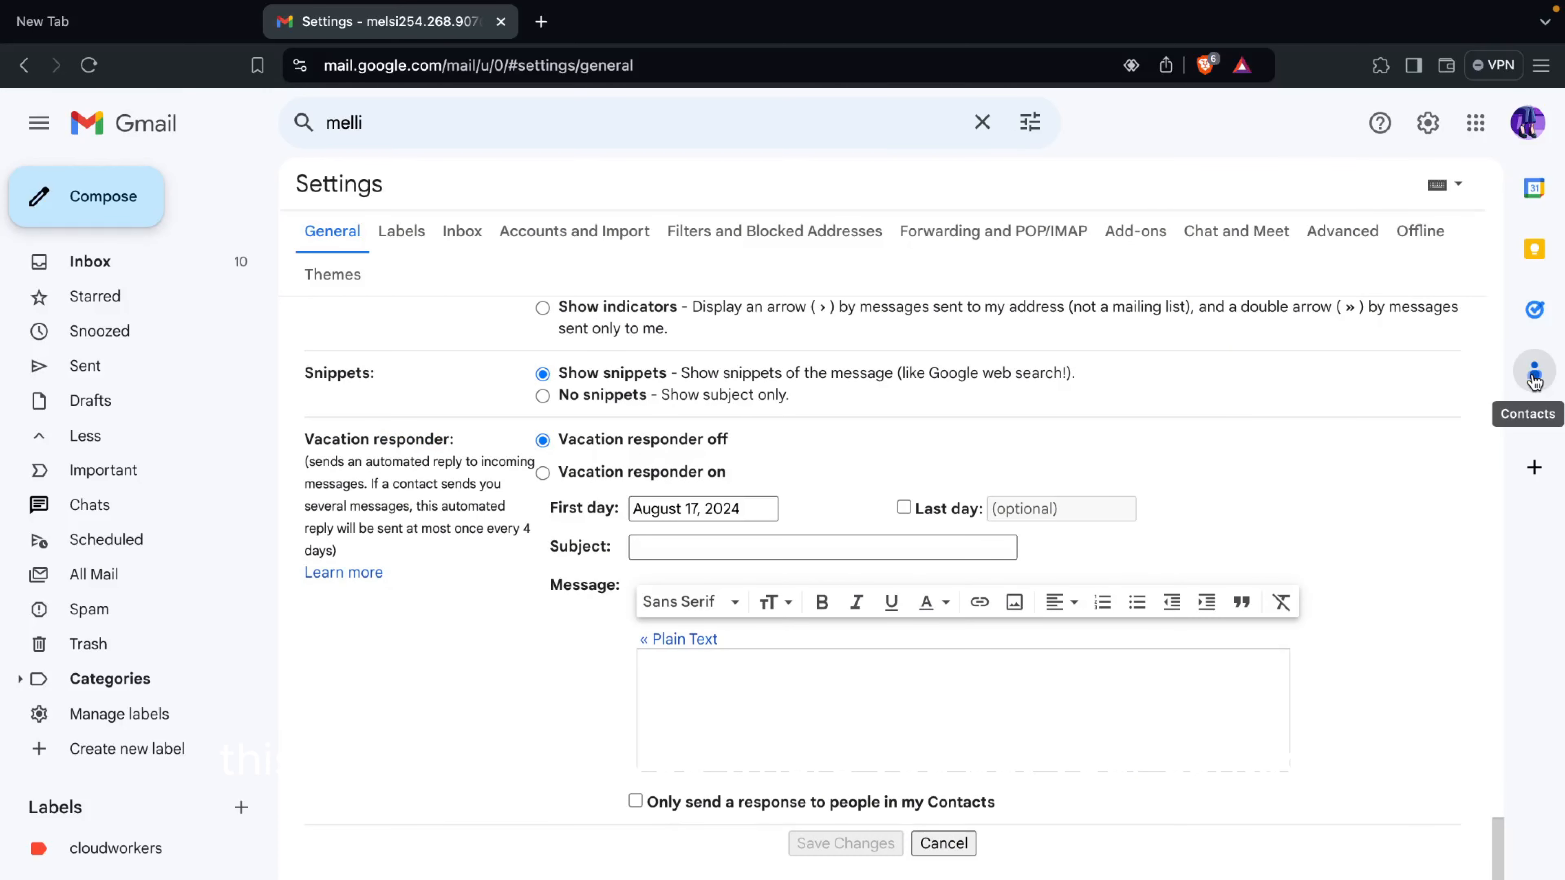
View the Google Workspace Marketplace add-ons and the Google account switcher, closing each without making changes
click(1535, 468)
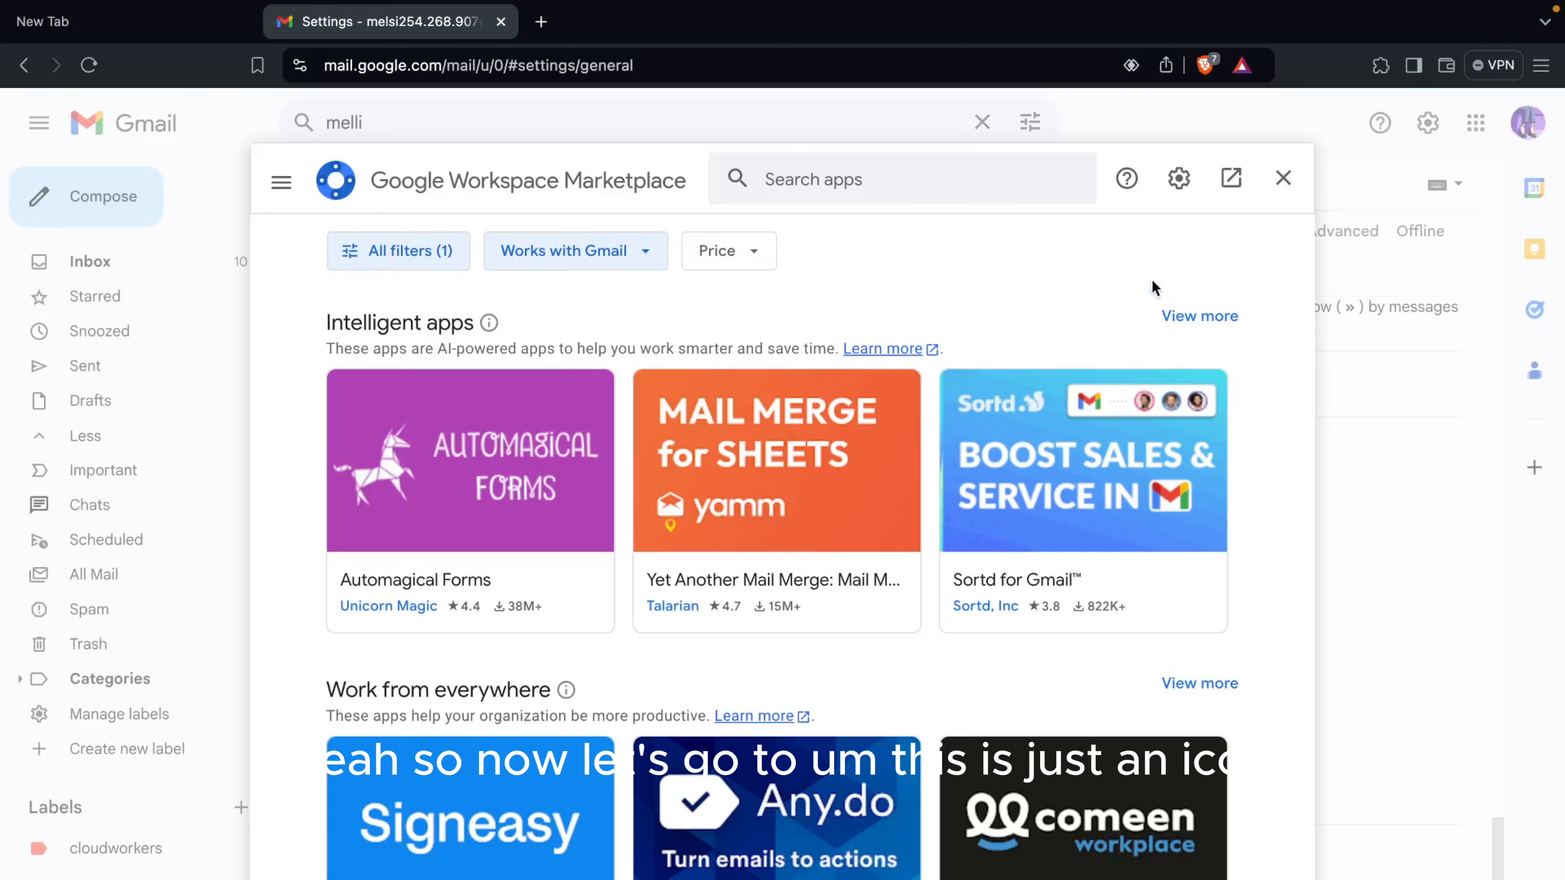
click(1283, 177)
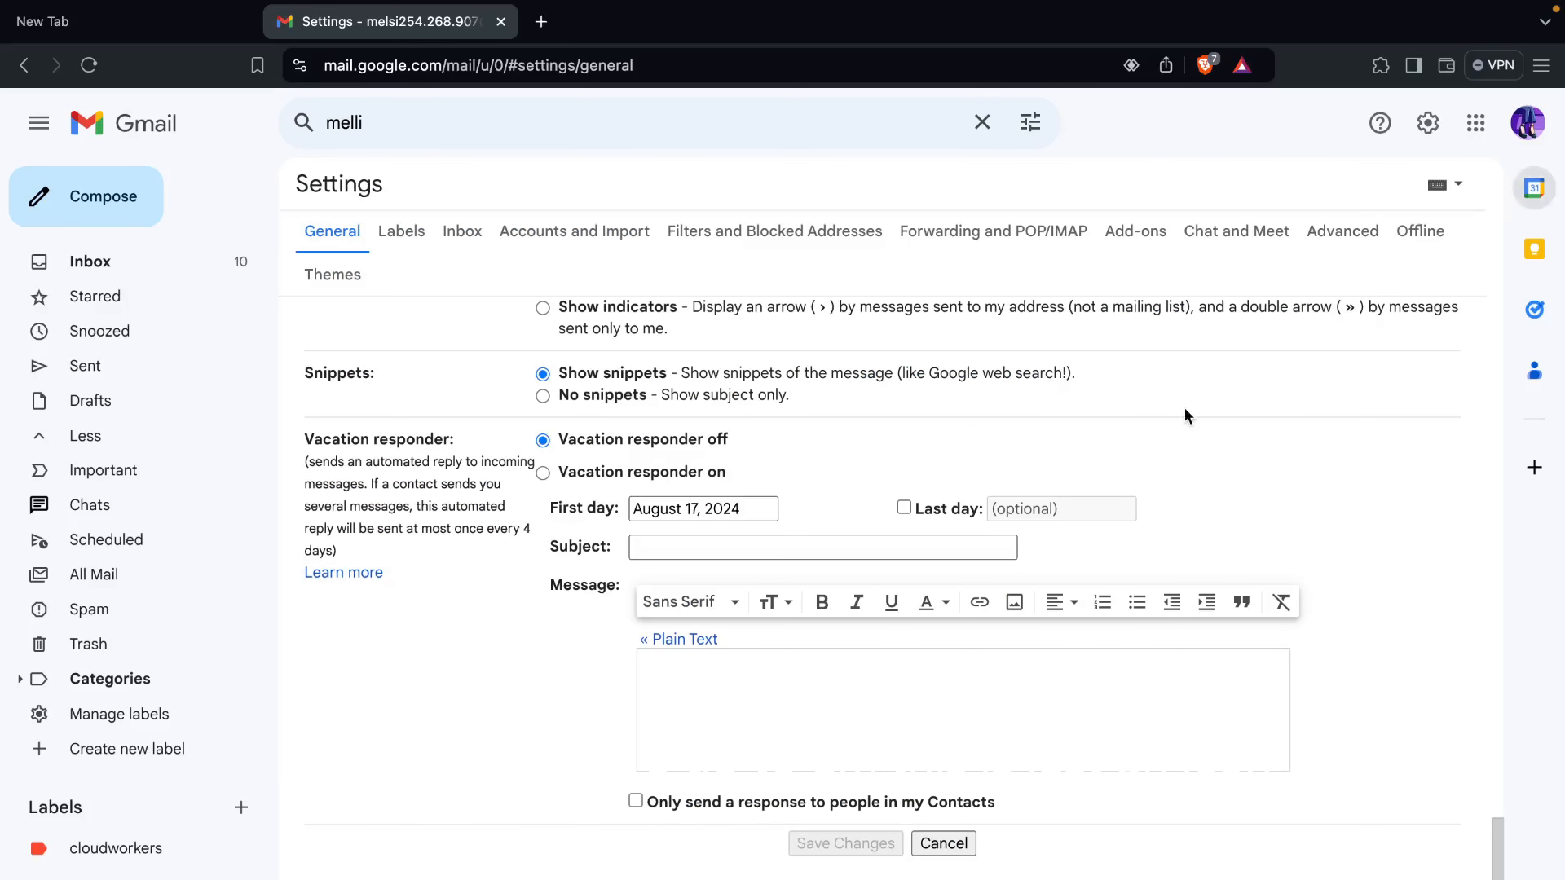
click(1511, 124)
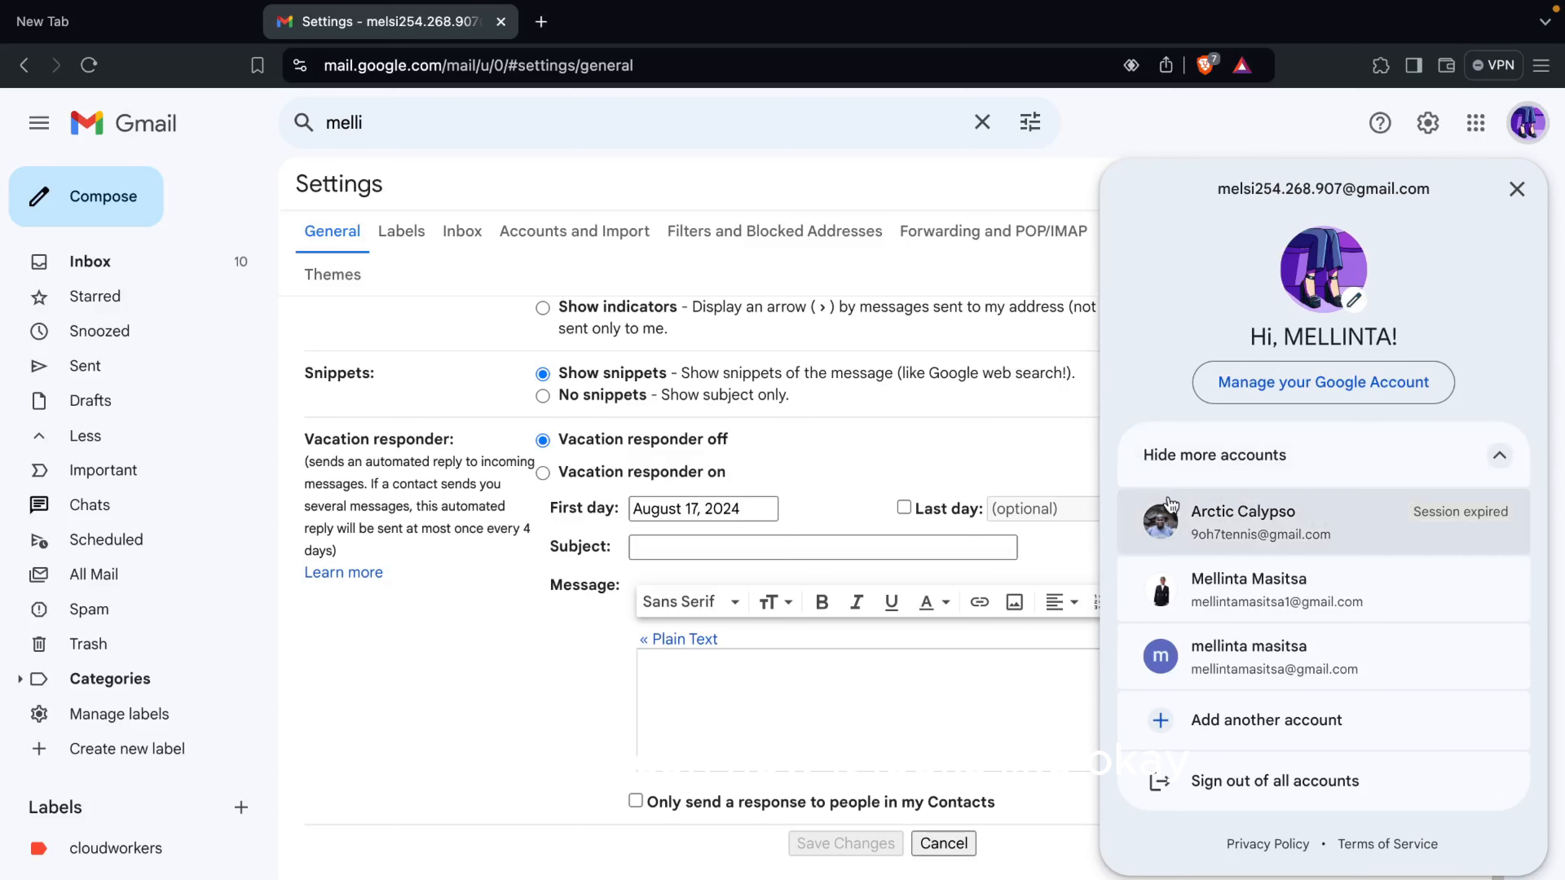
click(1518, 191)
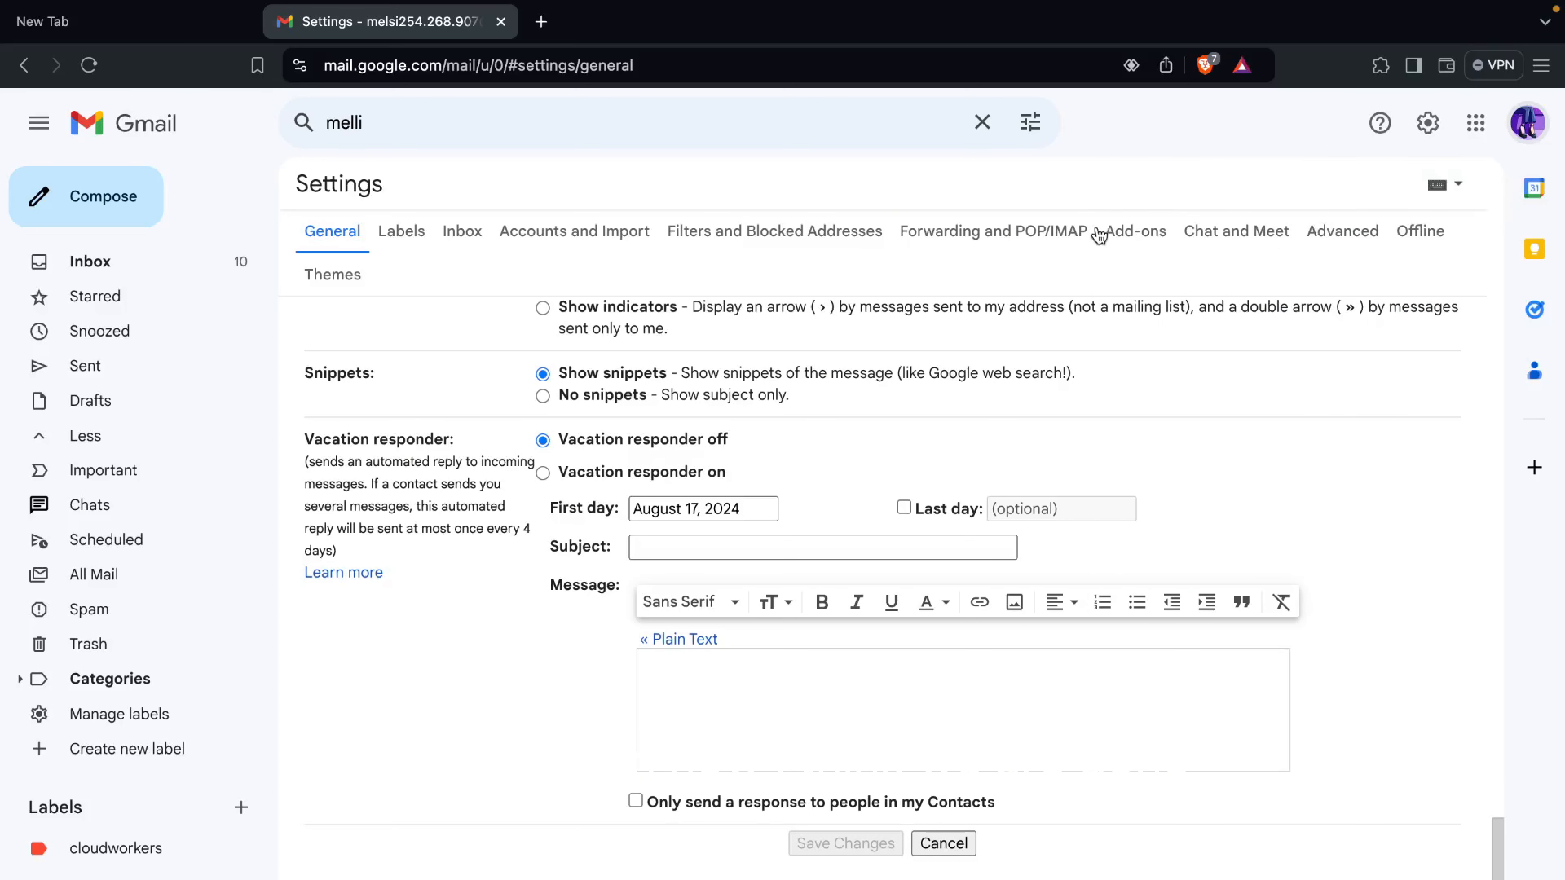
Look through the full list of available Google apps and close it without opening any of them
click(1476, 124)
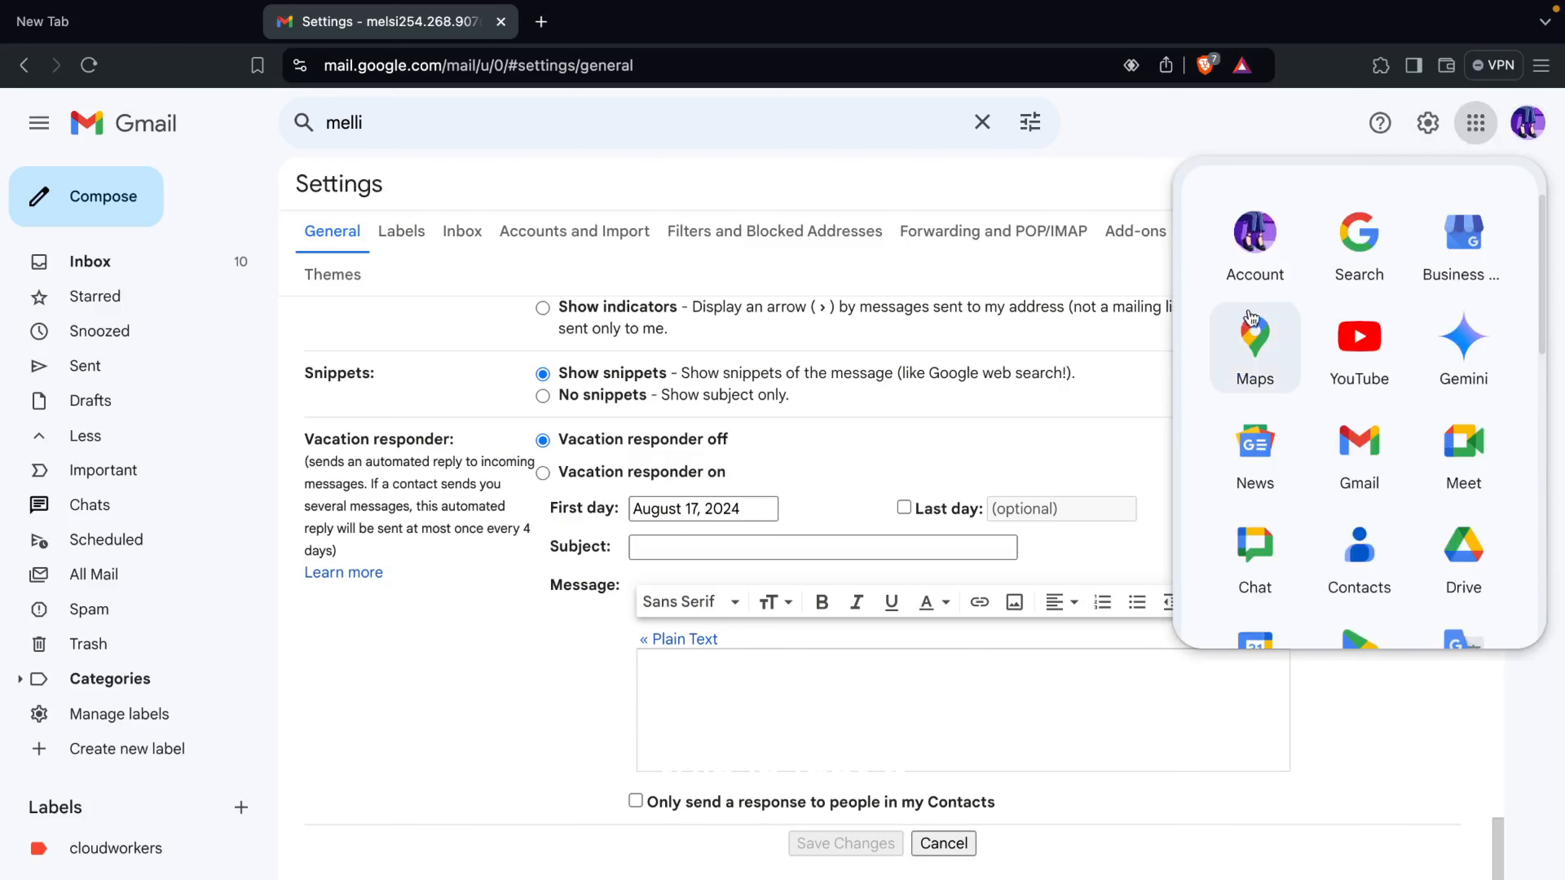
scroll(1268, 398, down, 10)
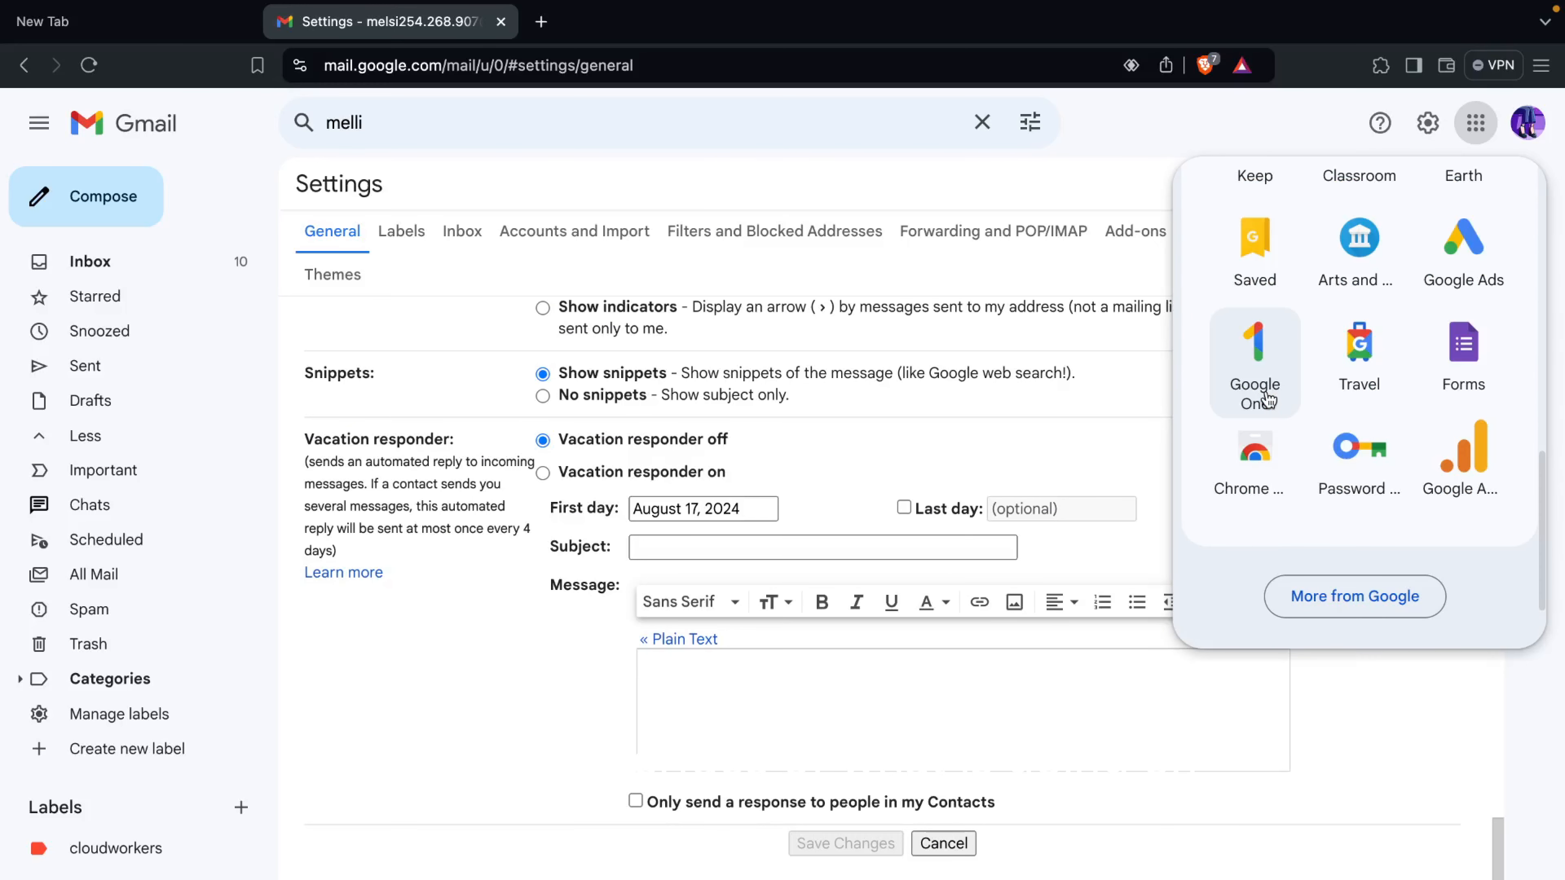
scroll(1266, 398, up, 10)
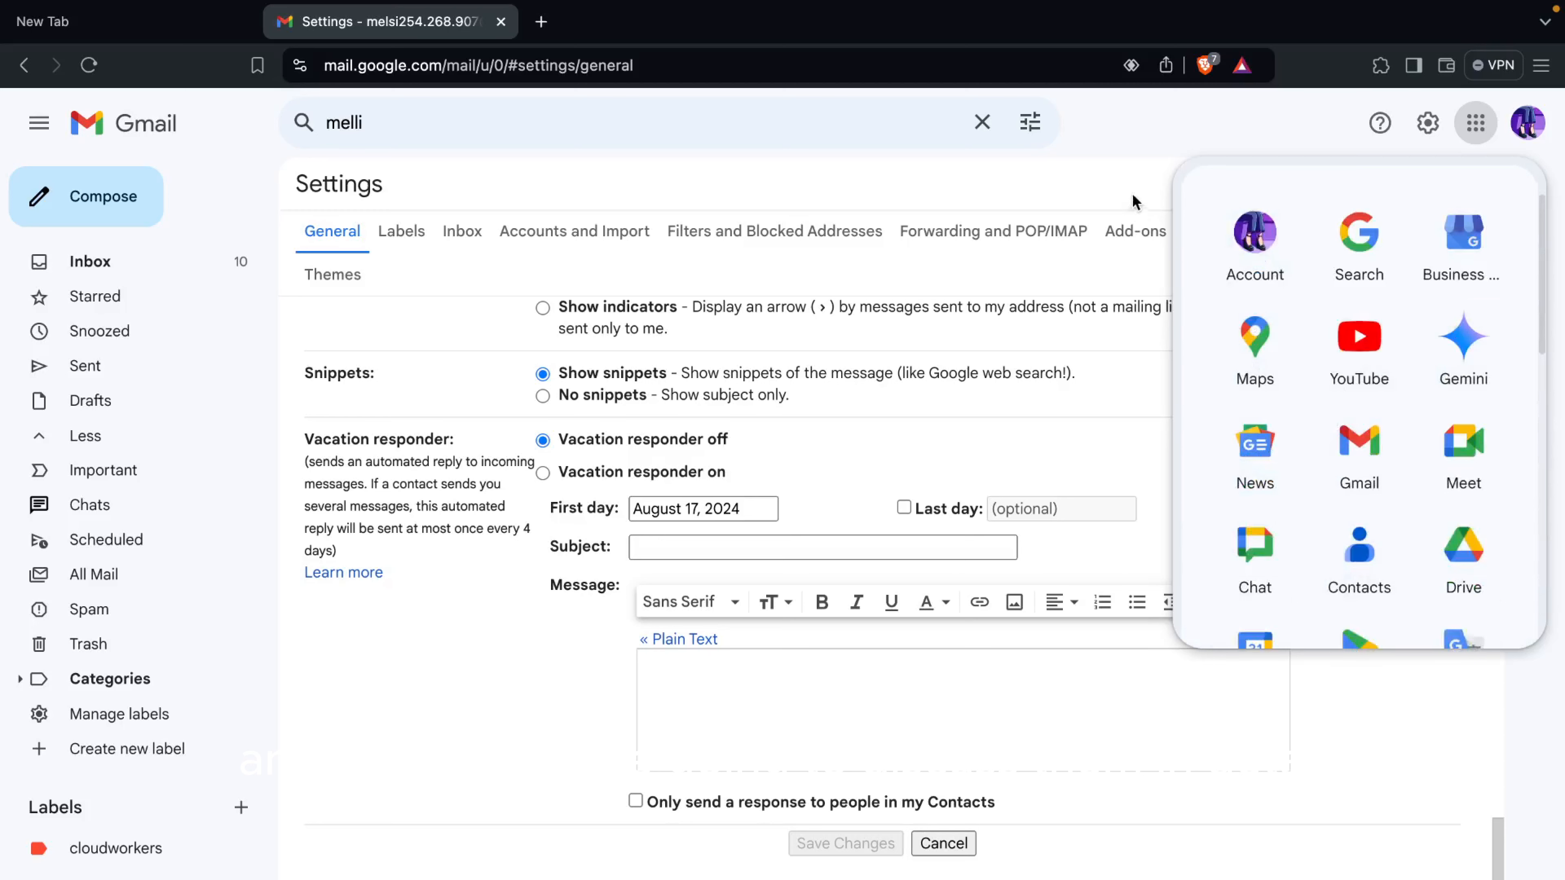
click(1133, 166)
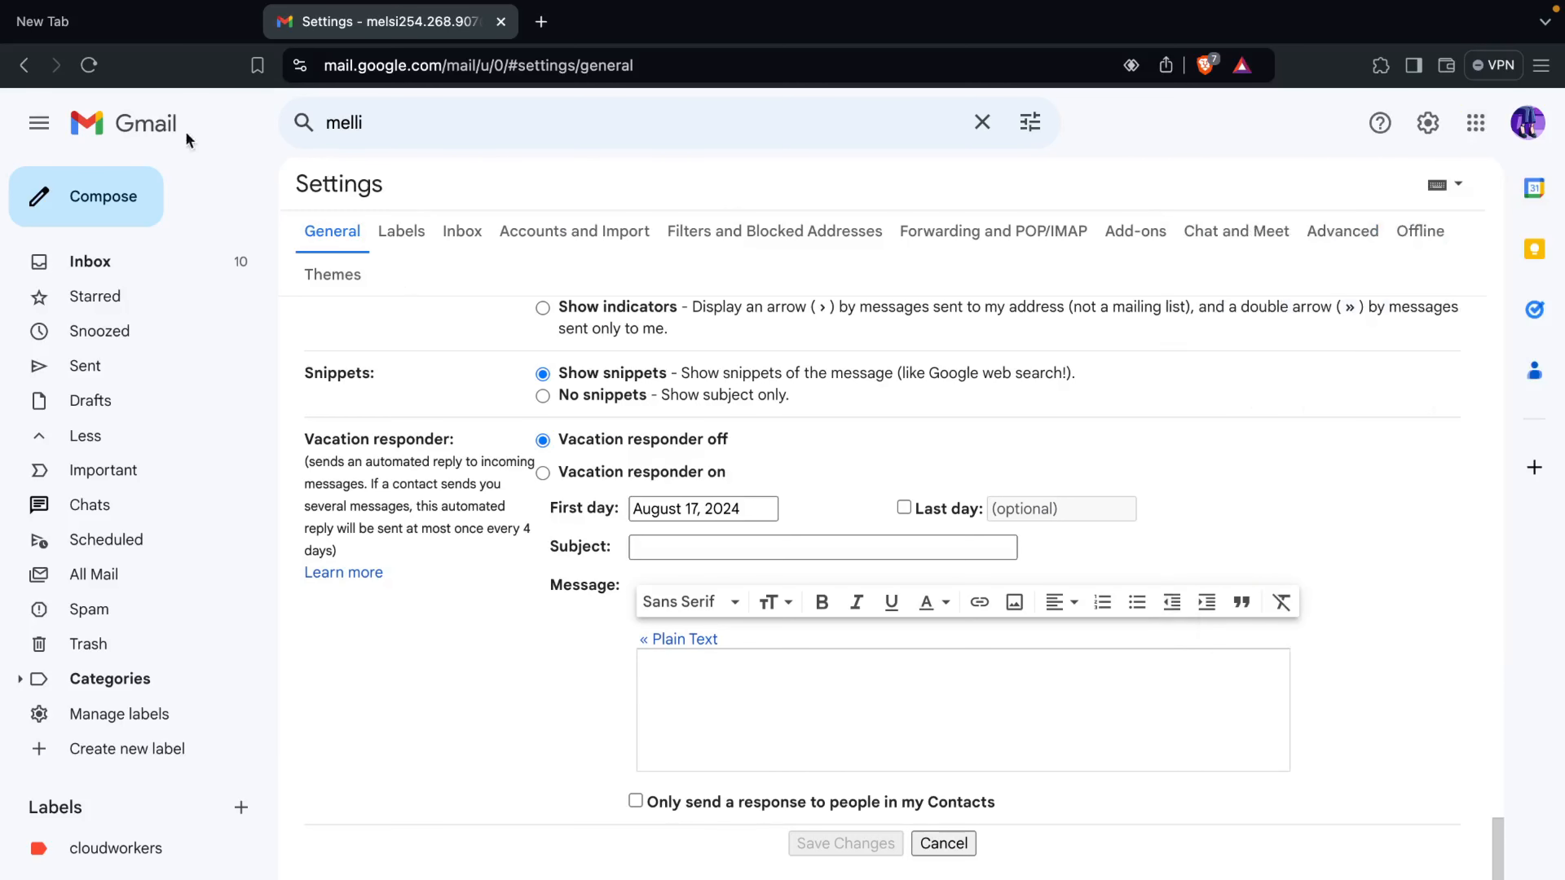
Go back from Settings to the inbox and show the Social category of emails
click(24, 66)
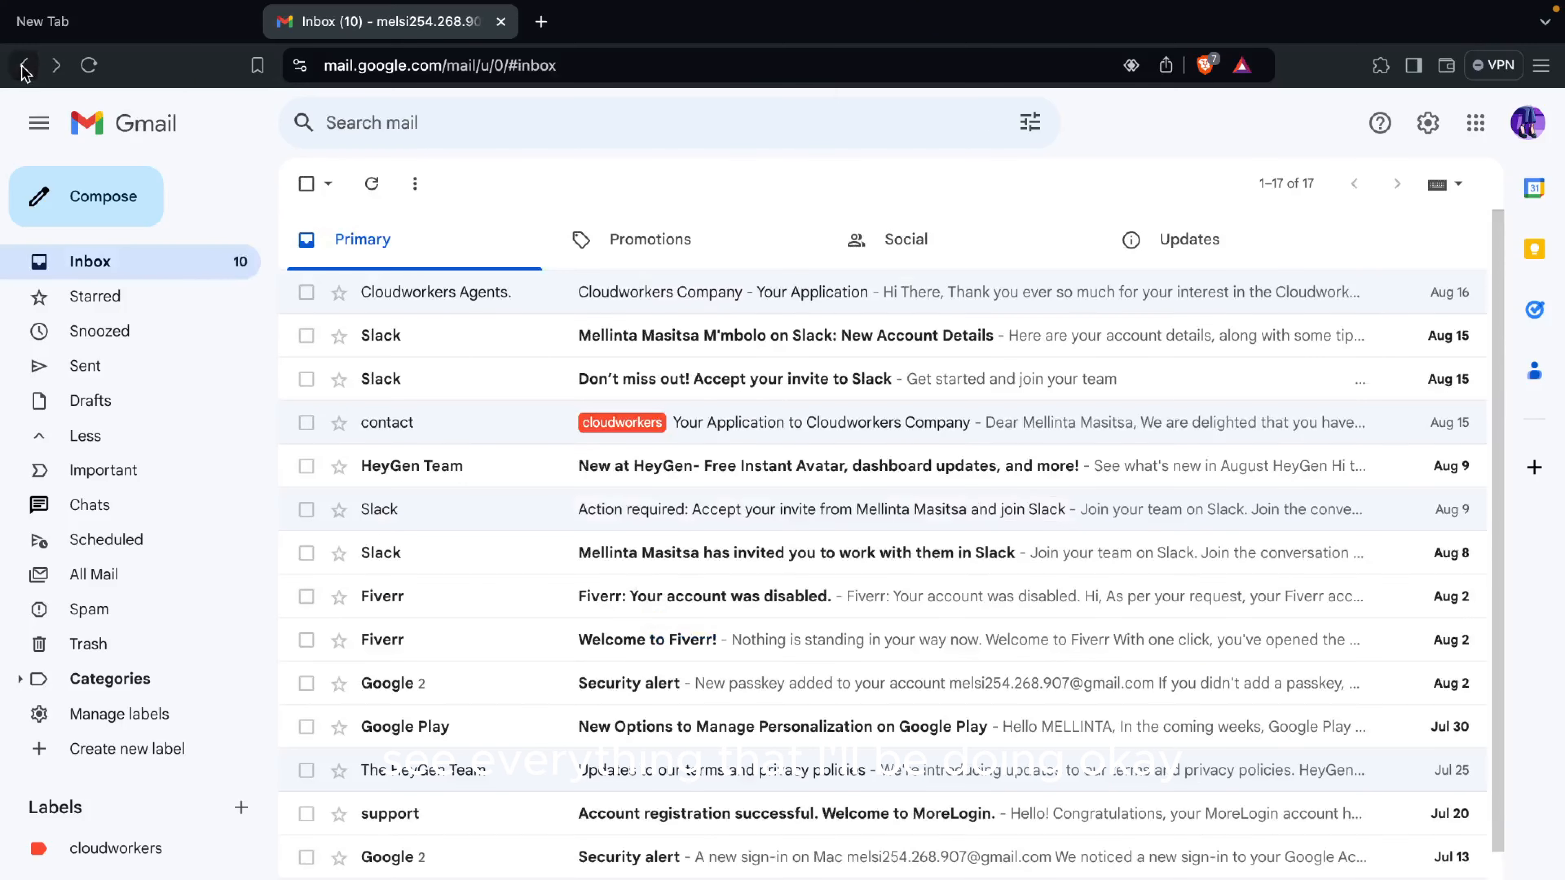
click(925, 244)
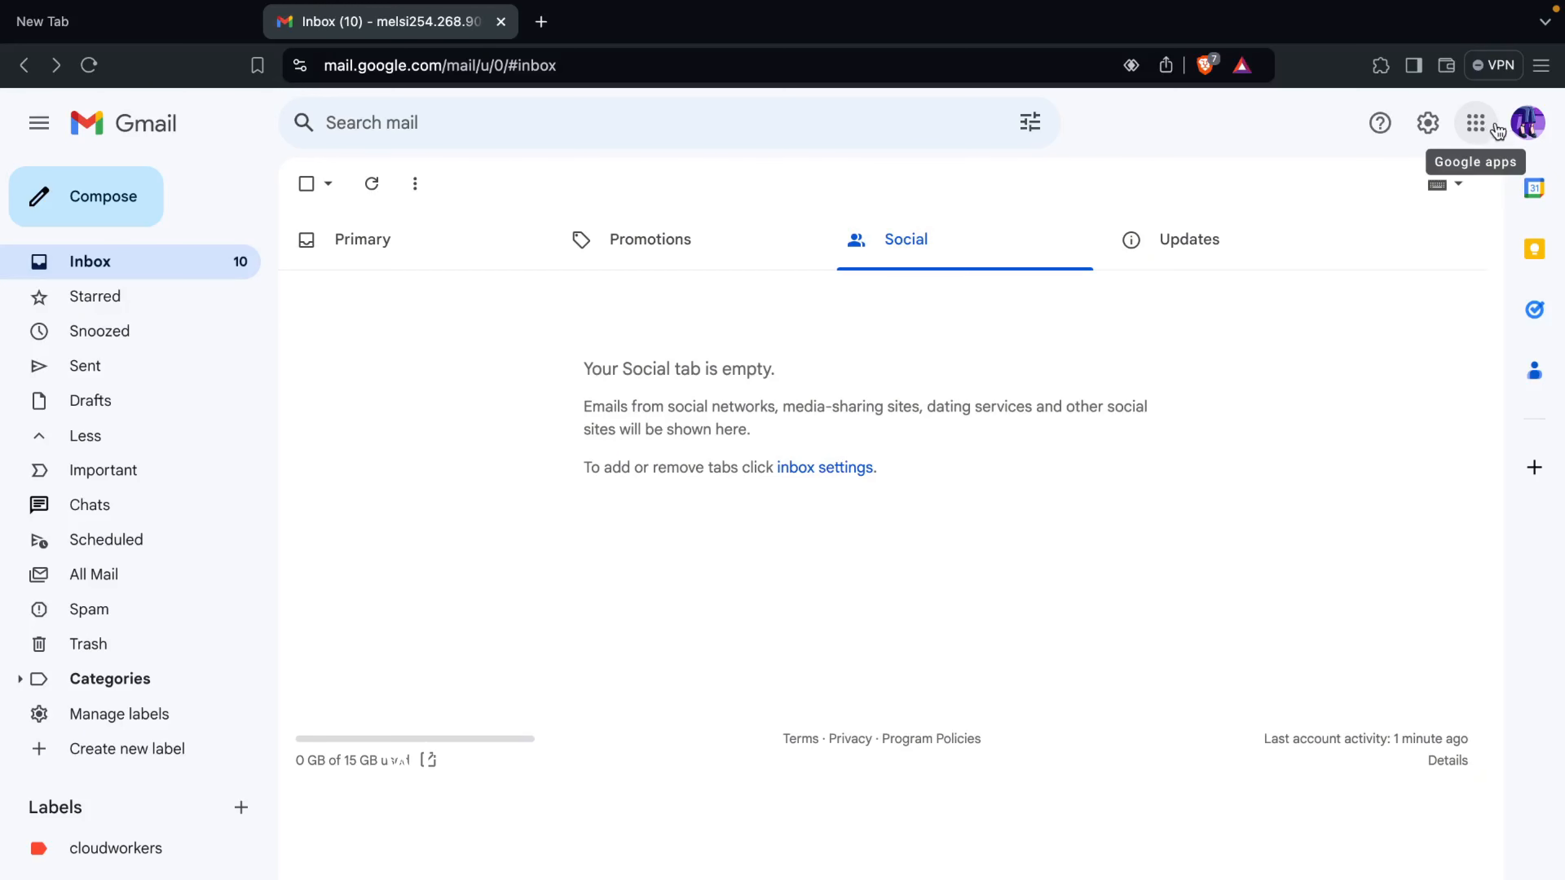
mouse_move(1114, 6)
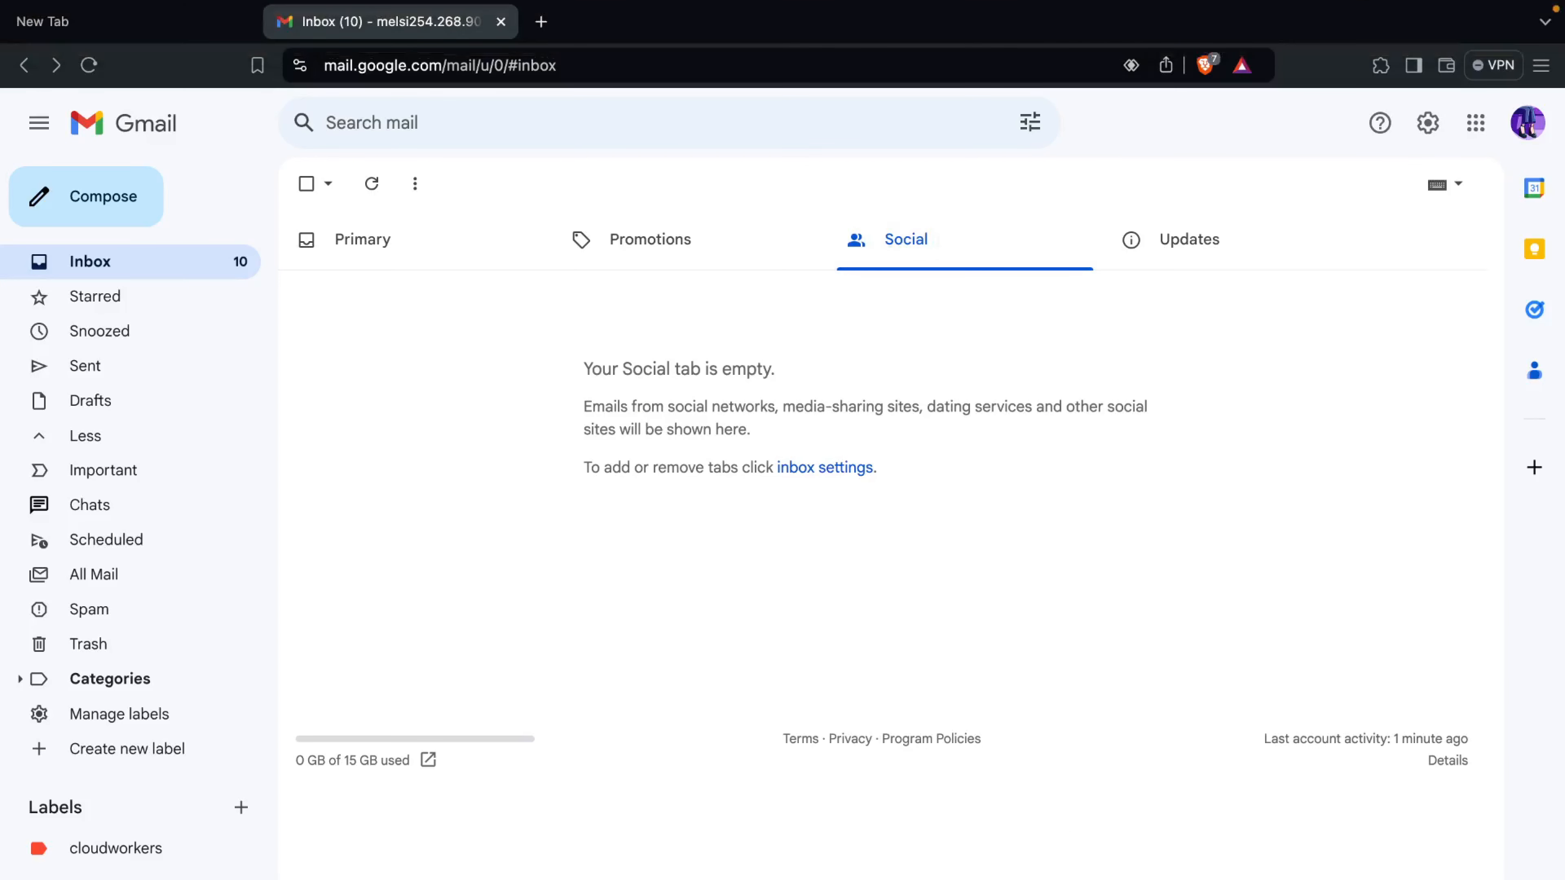
key(ctrl+Right)
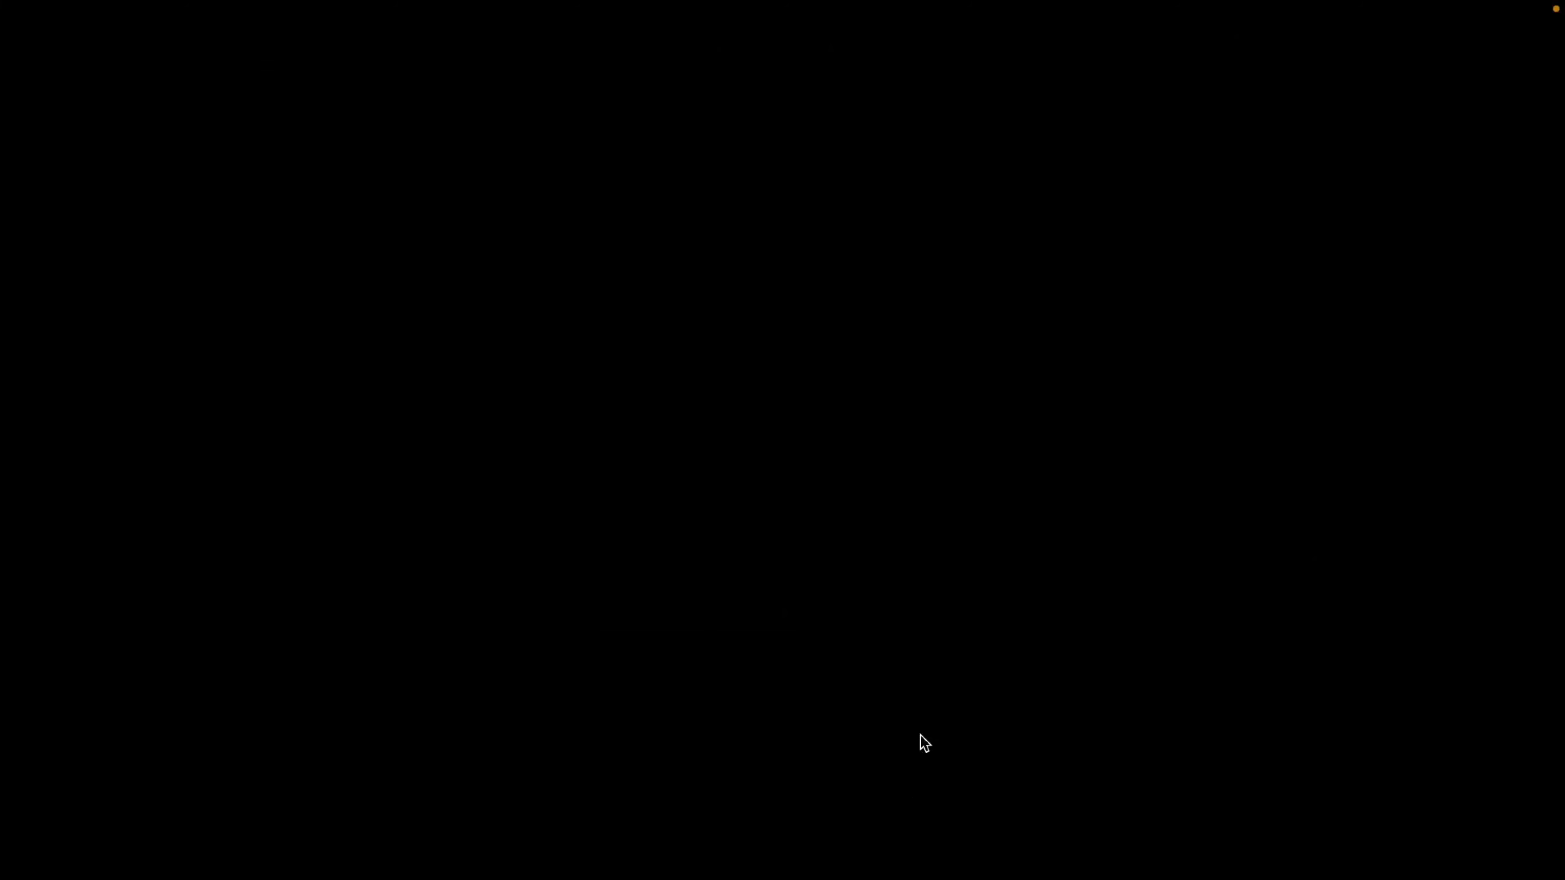